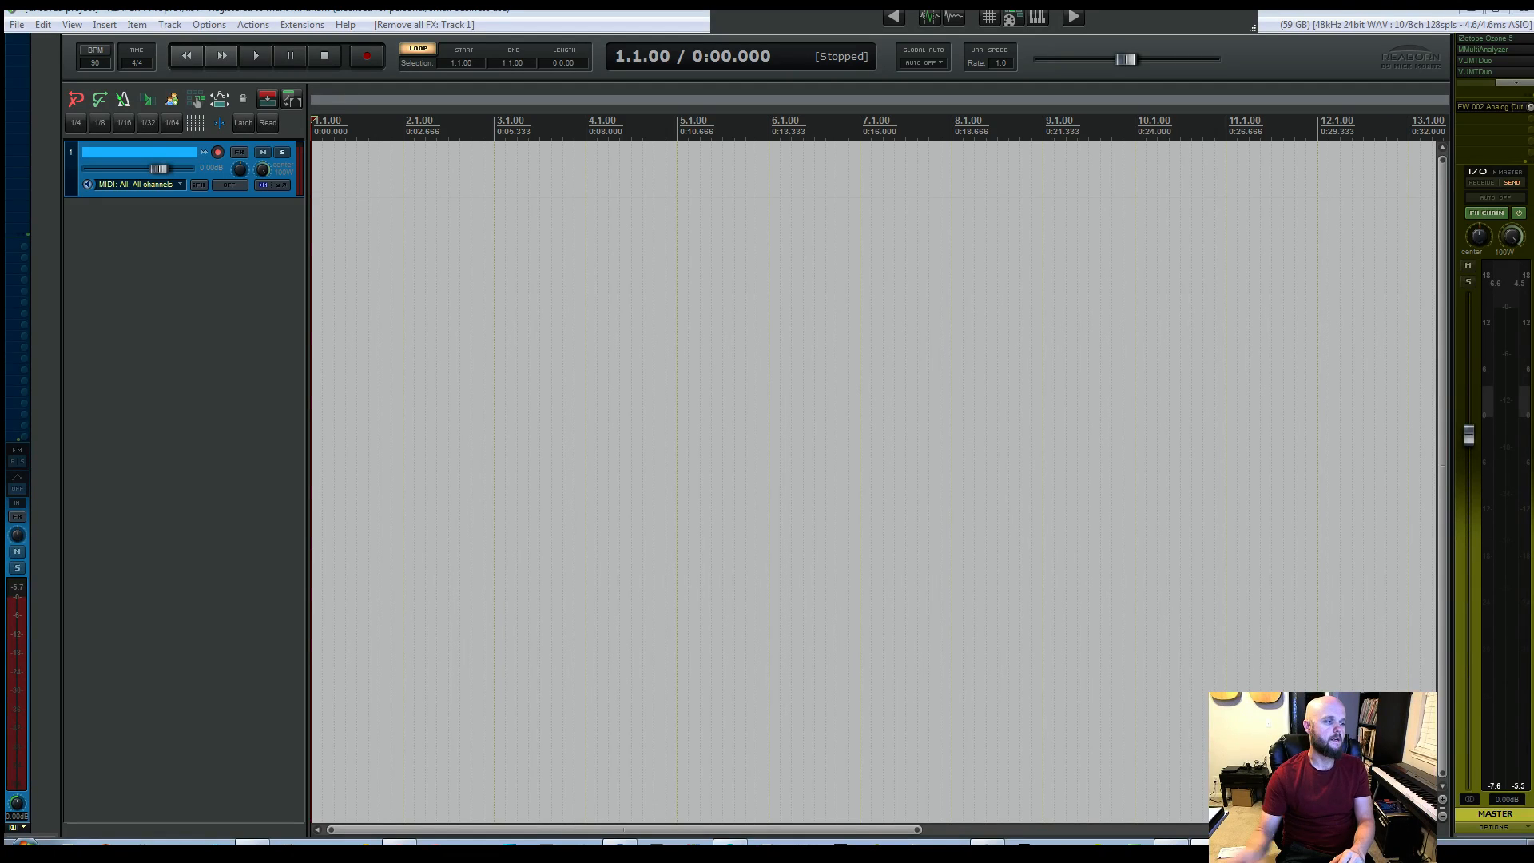
# Step: Add the JS: MIDI/seq megababy nm sequencer effect to track 1
pyautogui.click(243, 155)
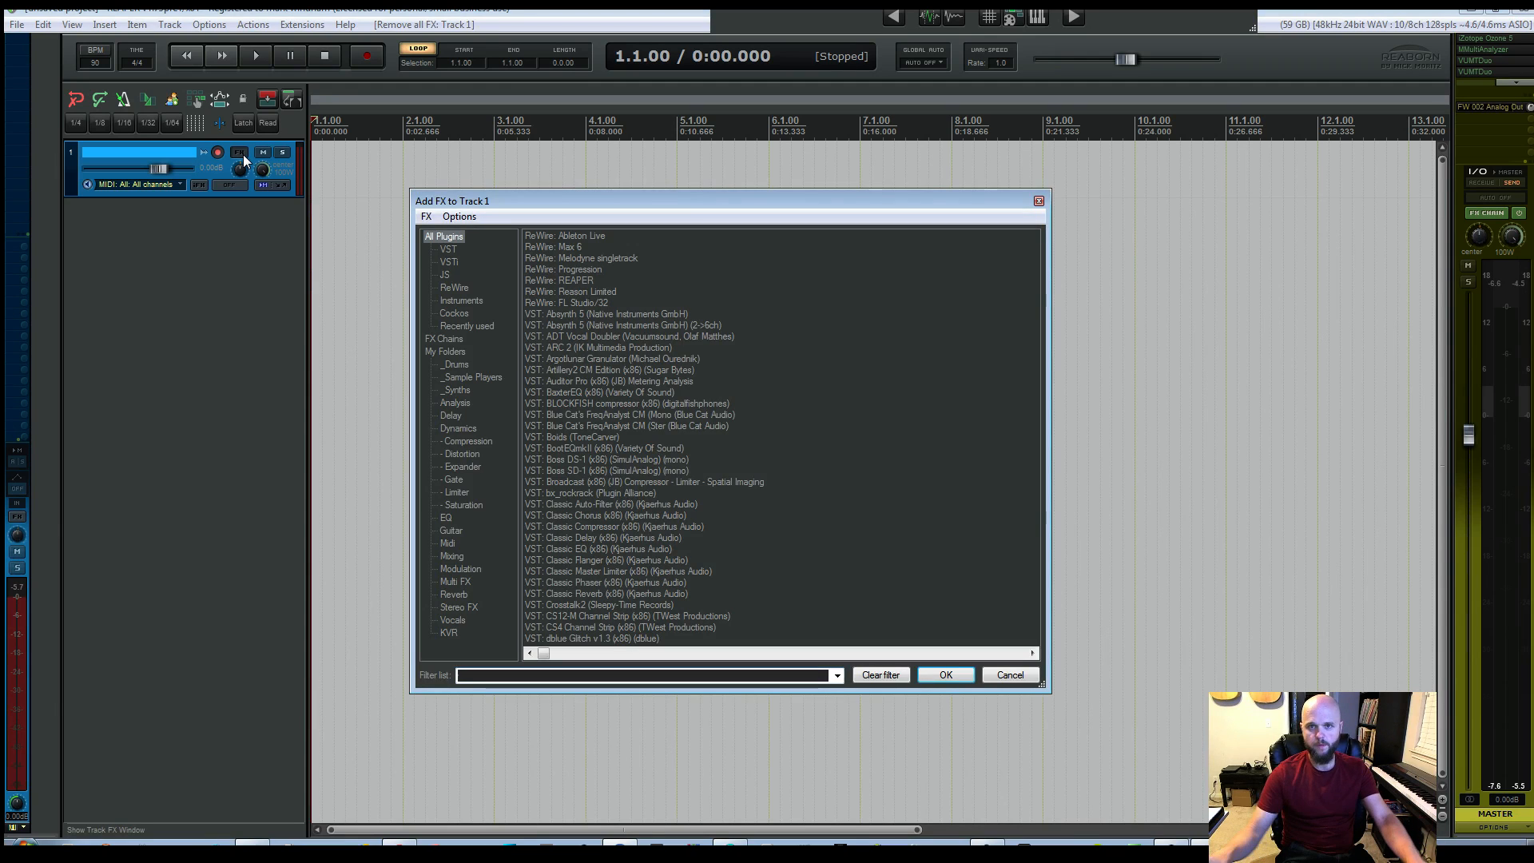
pyautogui.press('Escape')
pyautogui.rightClick(237, 152)
pyautogui.moveTo(256, 169)
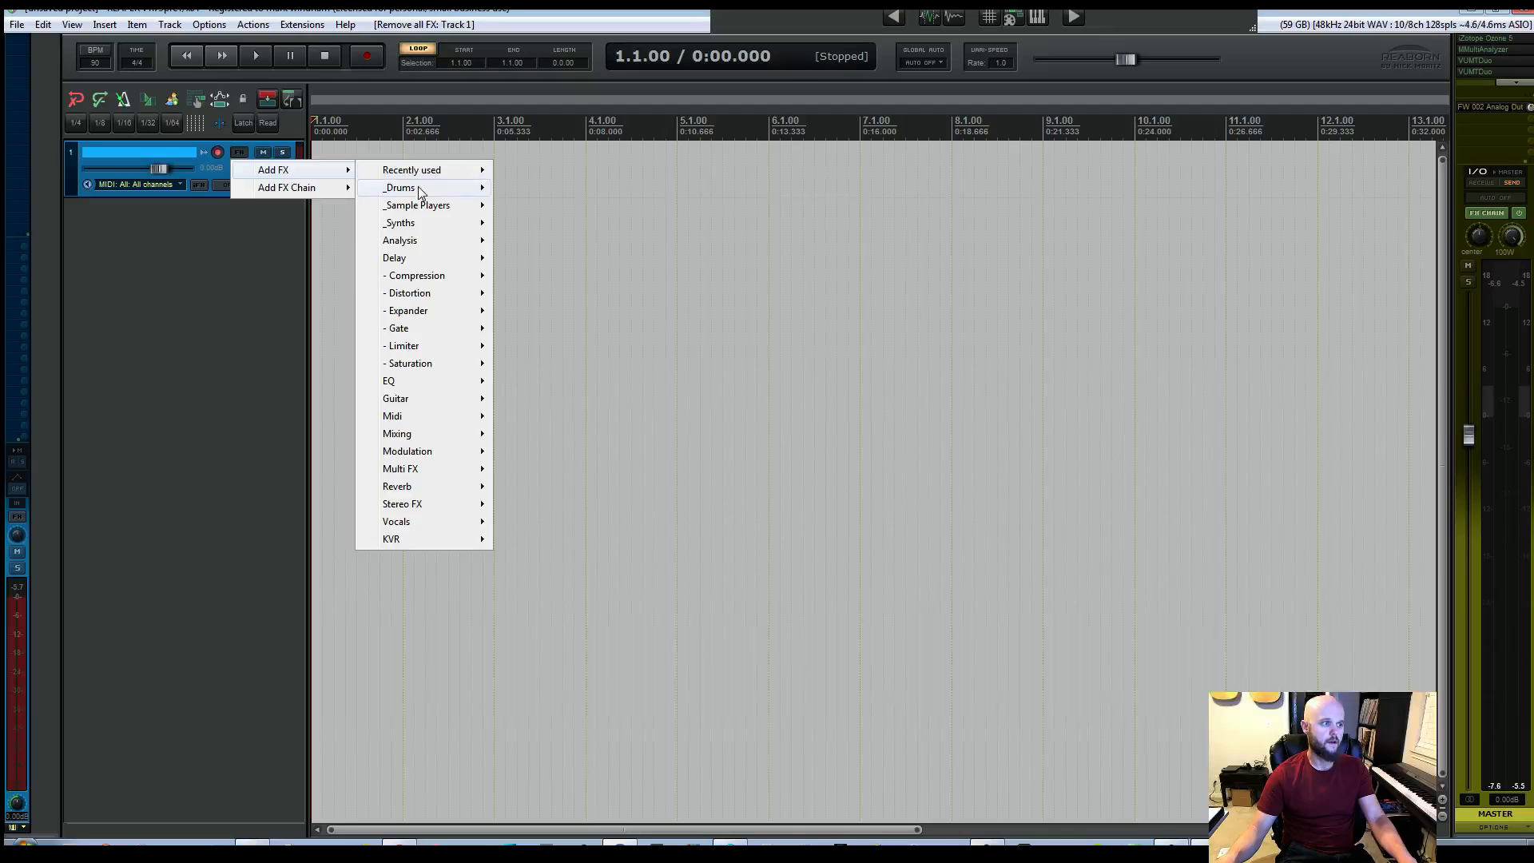
pyautogui.moveTo(439, 418)
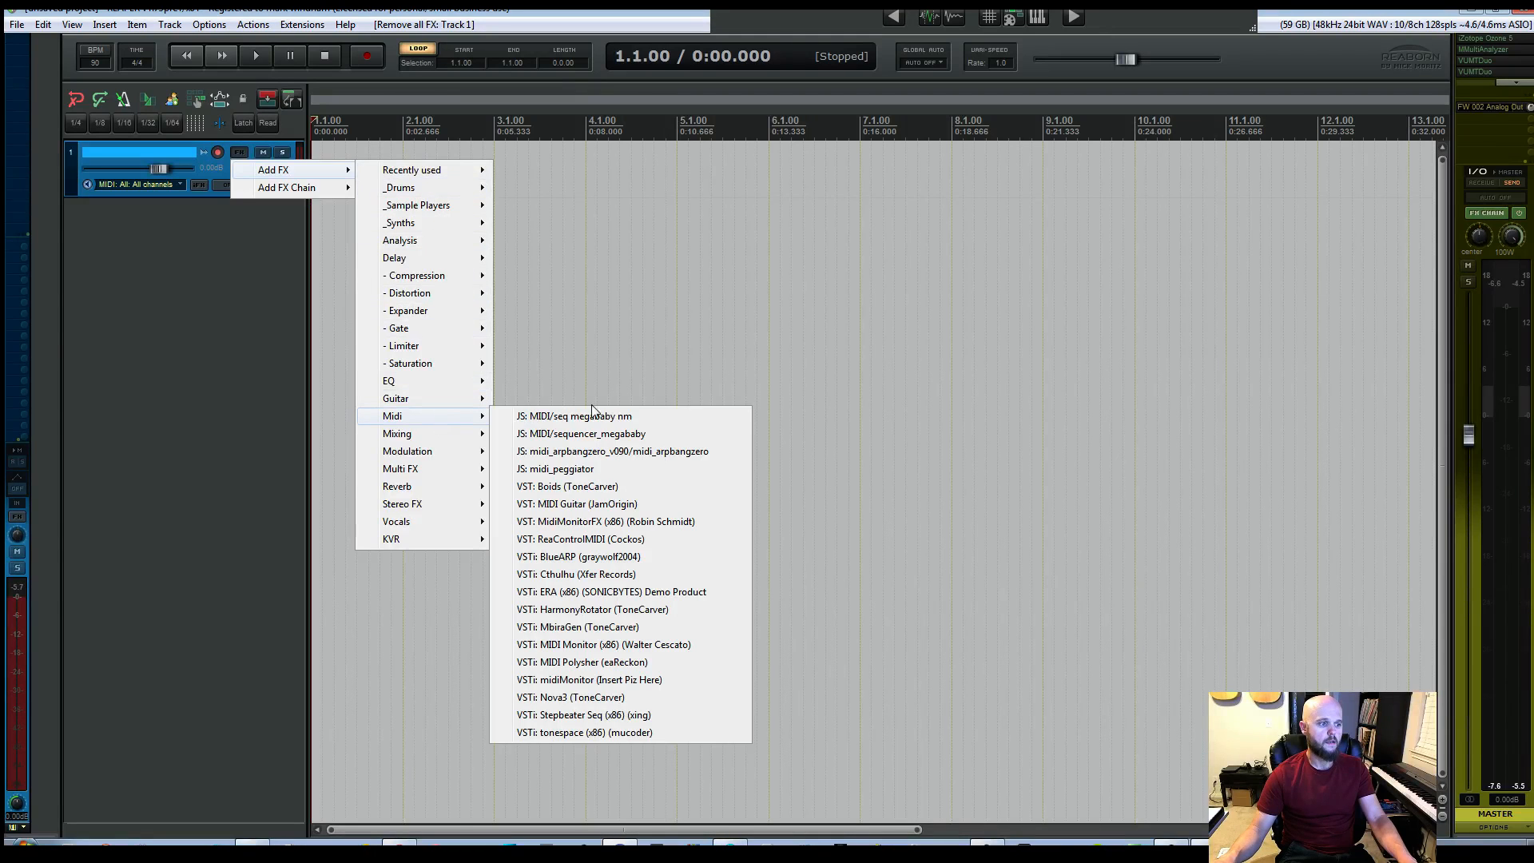
pyautogui.click(663, 419)
# Step: Enlarge the sequencer window to fill most of the arrange area and extend its visible note range to C1–C5
pyautogui.moveTo(415, 56); pyautogui.dragTo(812, 68)
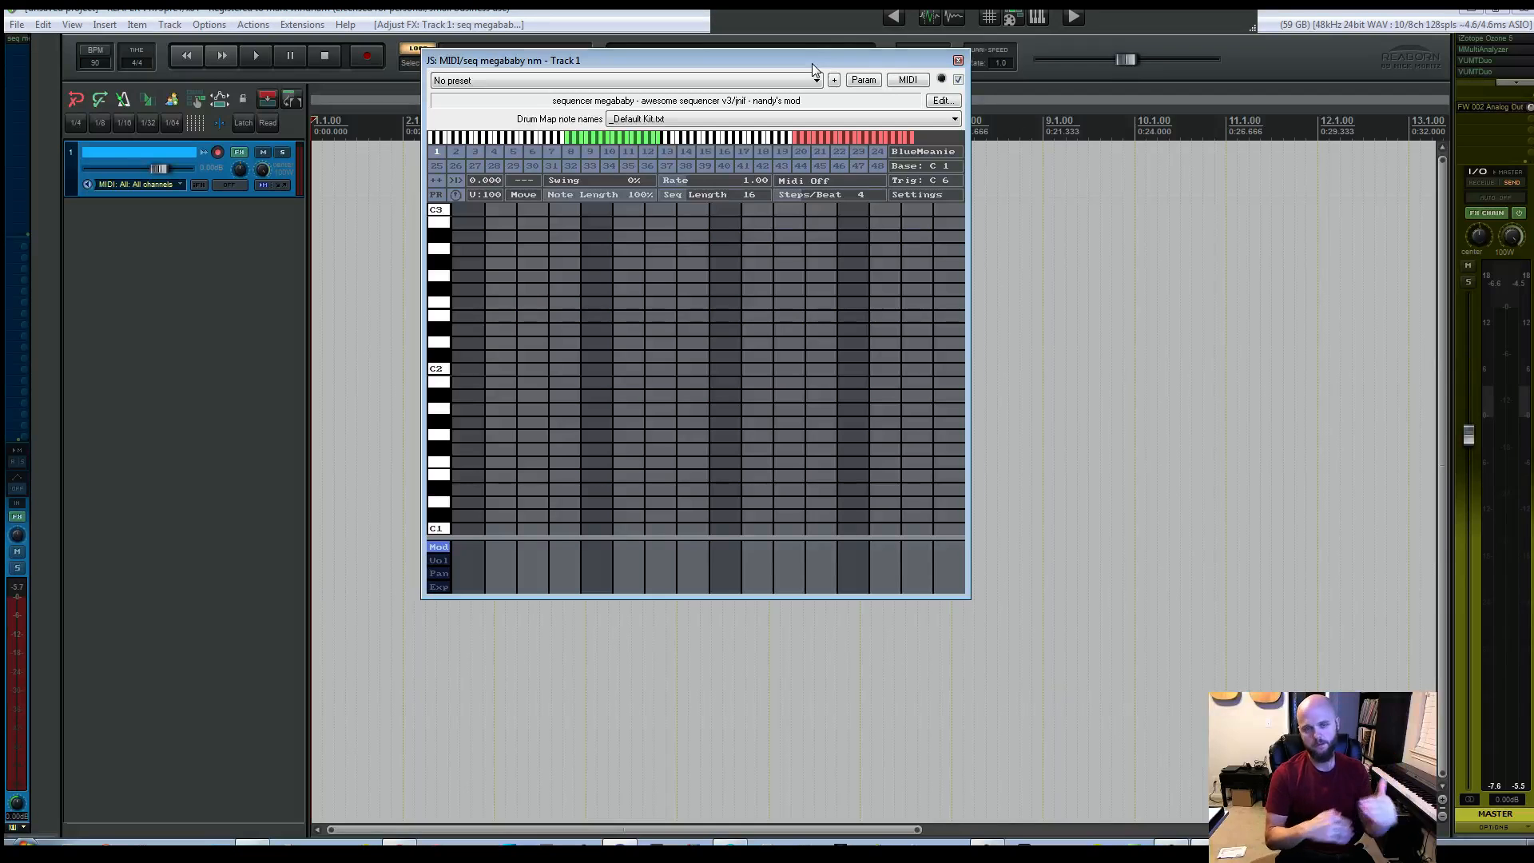
pyautogui.moveTo(759, 57); pyautogui.dragTo(744, 50)
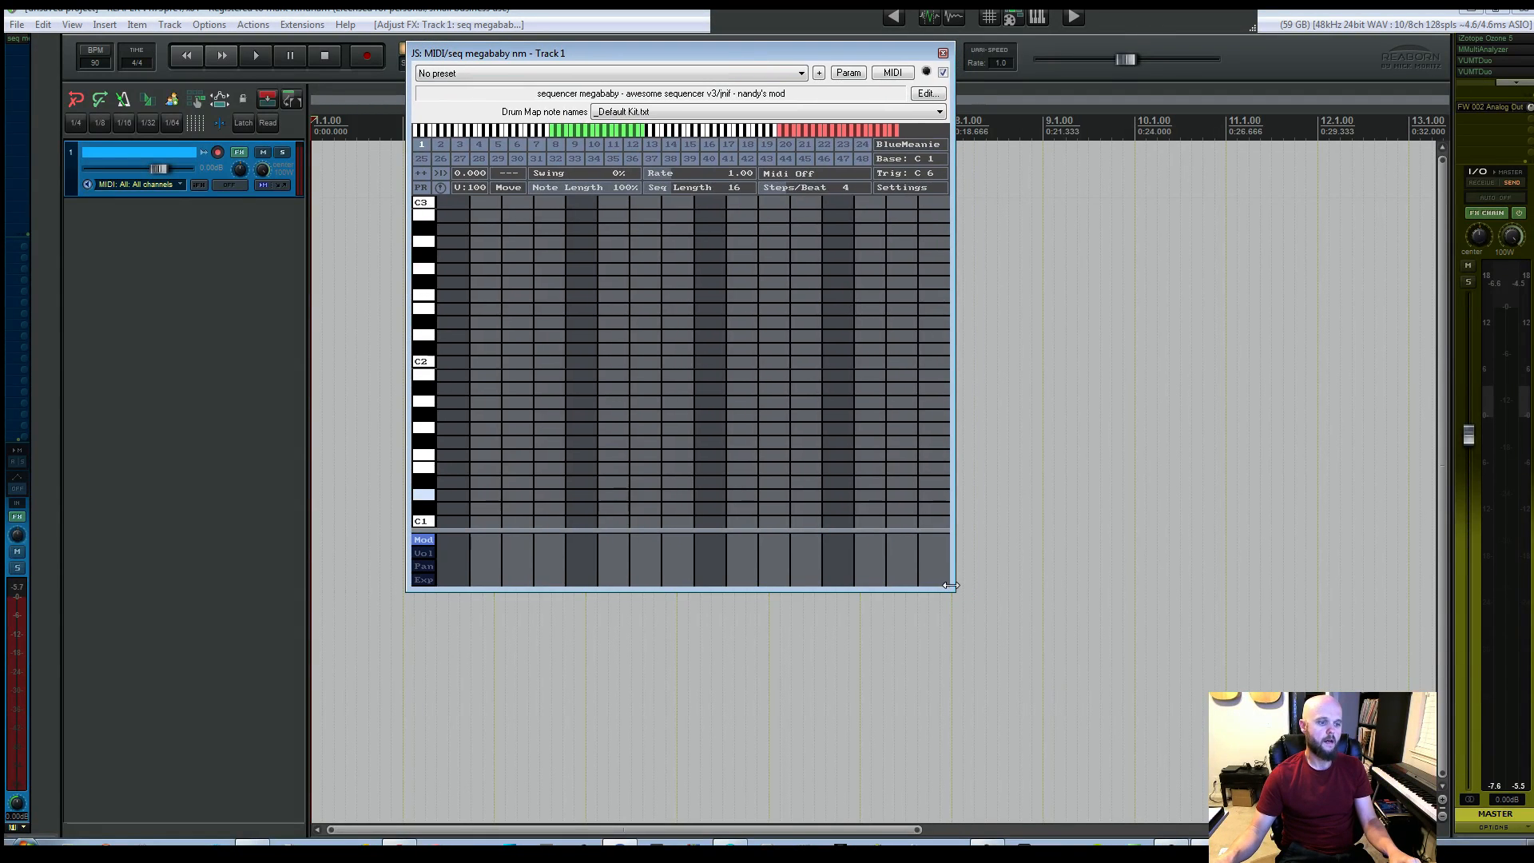
pyautogui.moveTo(954, 591); pyautogui.dragTo(1457, 825)
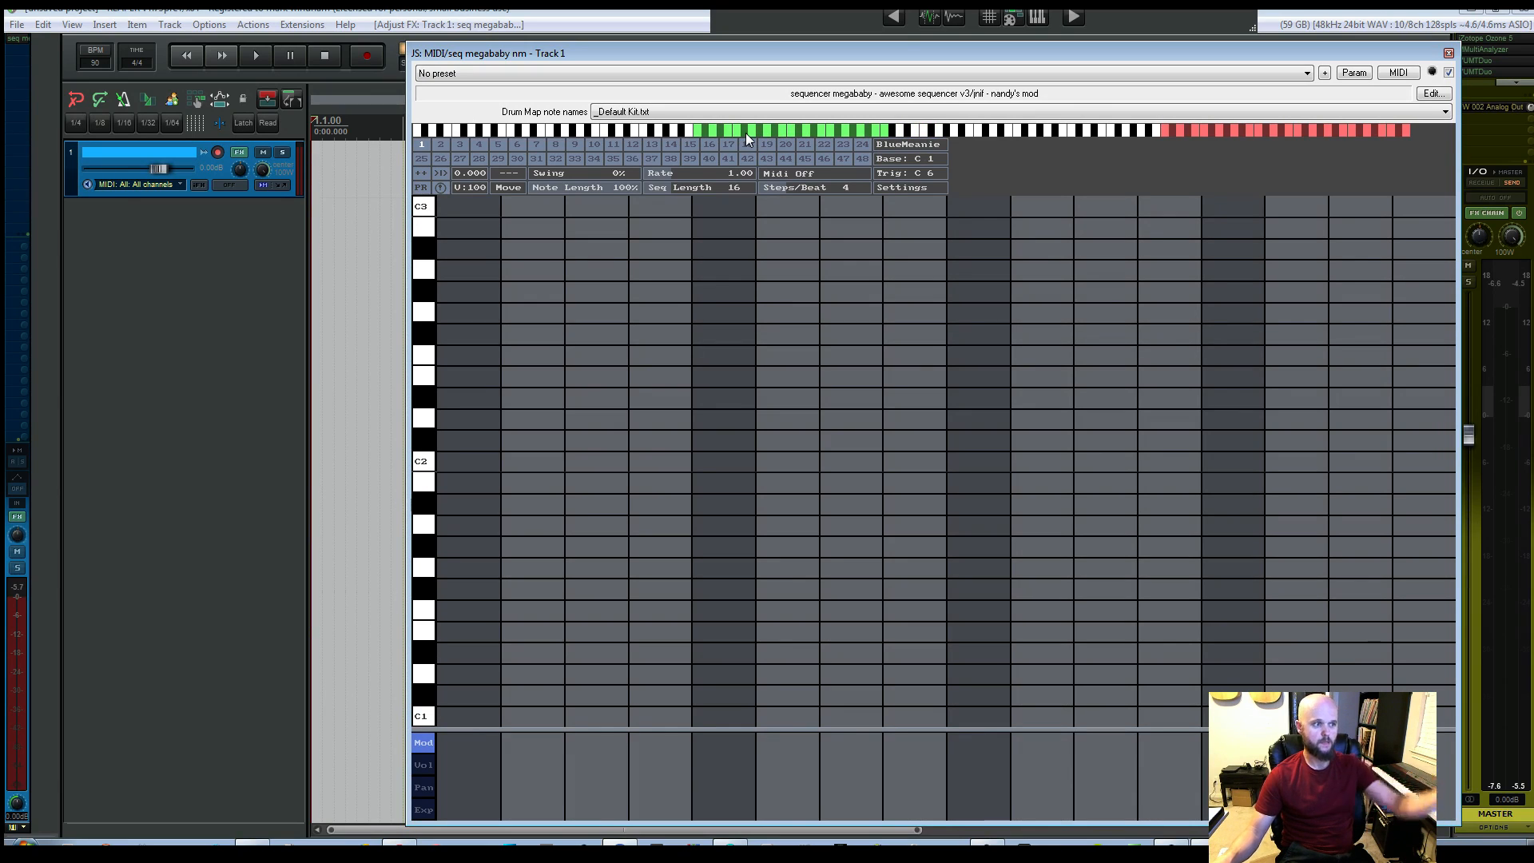
pyautogui.moveTo(745, 133); pyautogui.dragTo(1042, 140)
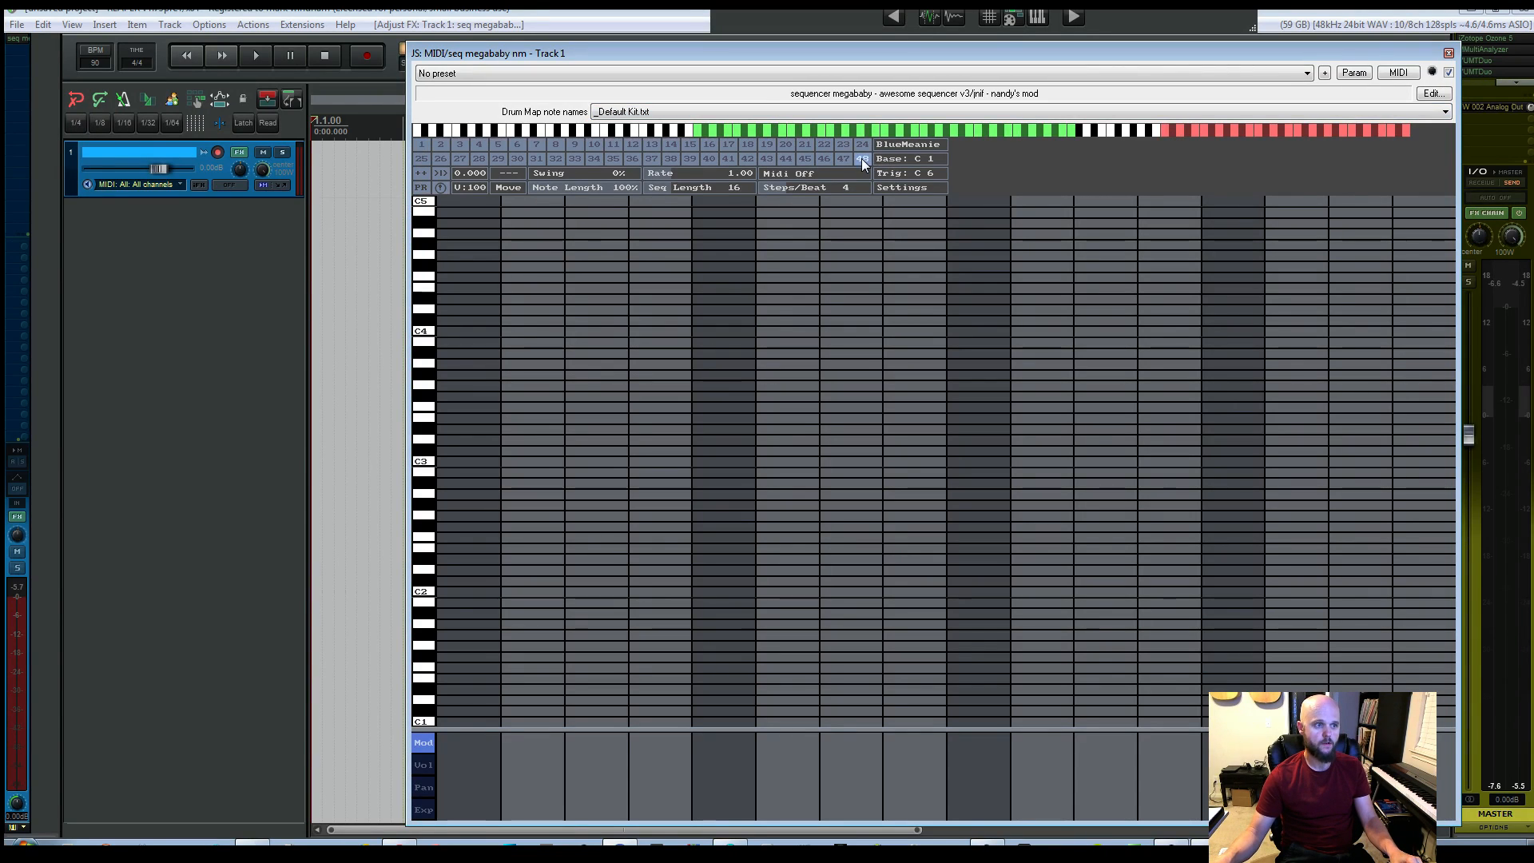
# Step: Switch to the second pattern bank, patterns 49 to 96, and set the sequence length to 64
pyautogui.click(421, 173)
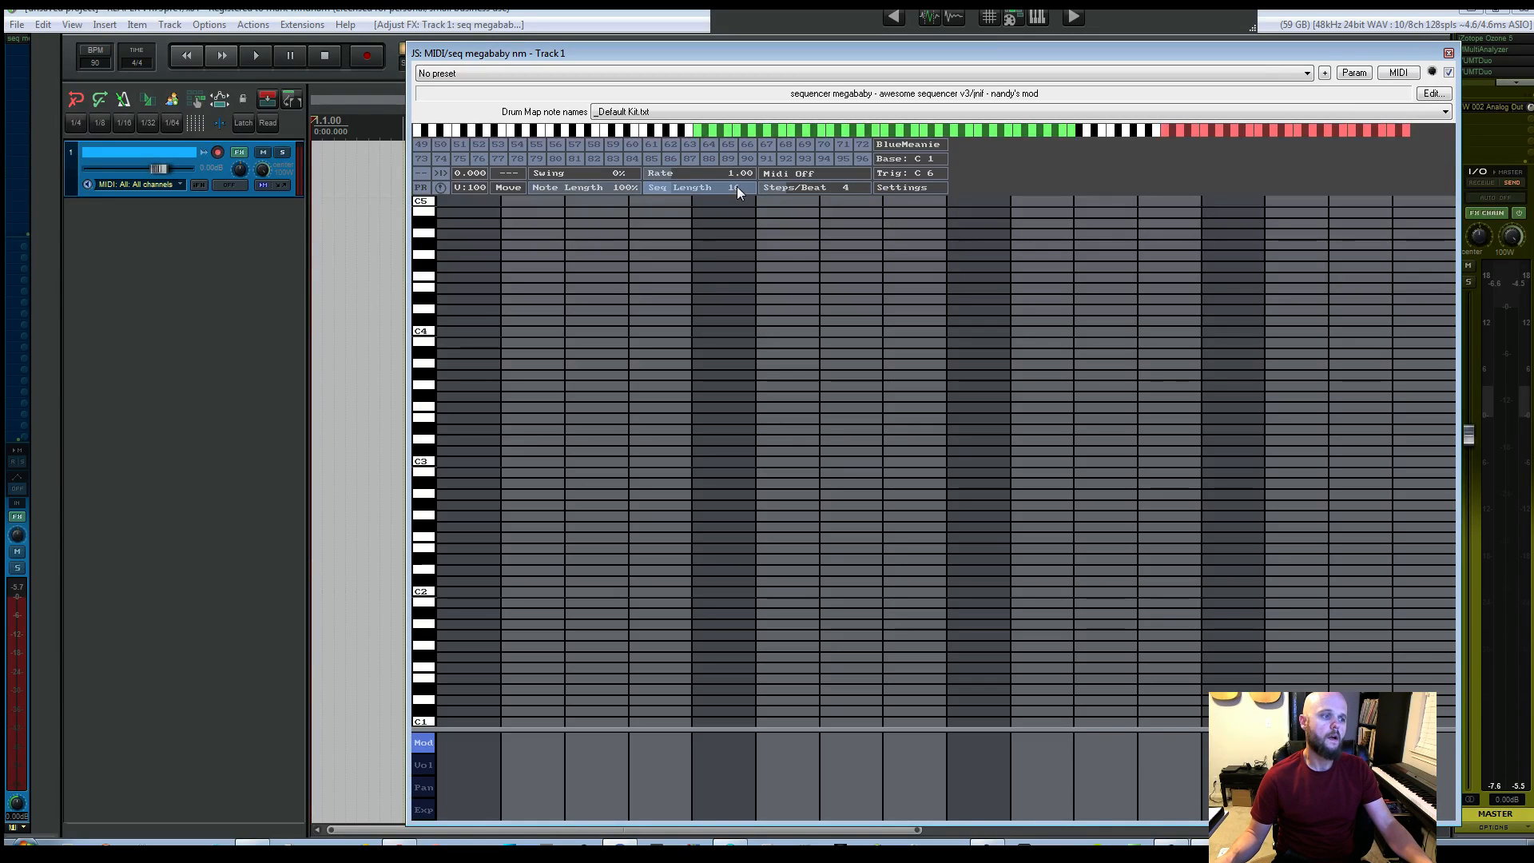
pyautogui.moveTo(674, 188); pyautogui.dragTo(789, 184)
# Step: Try the 48-pattern/128-step mode with a sequence length of 128, and return to 96 patterns/64 steps
pyautogui.click(914, 189)
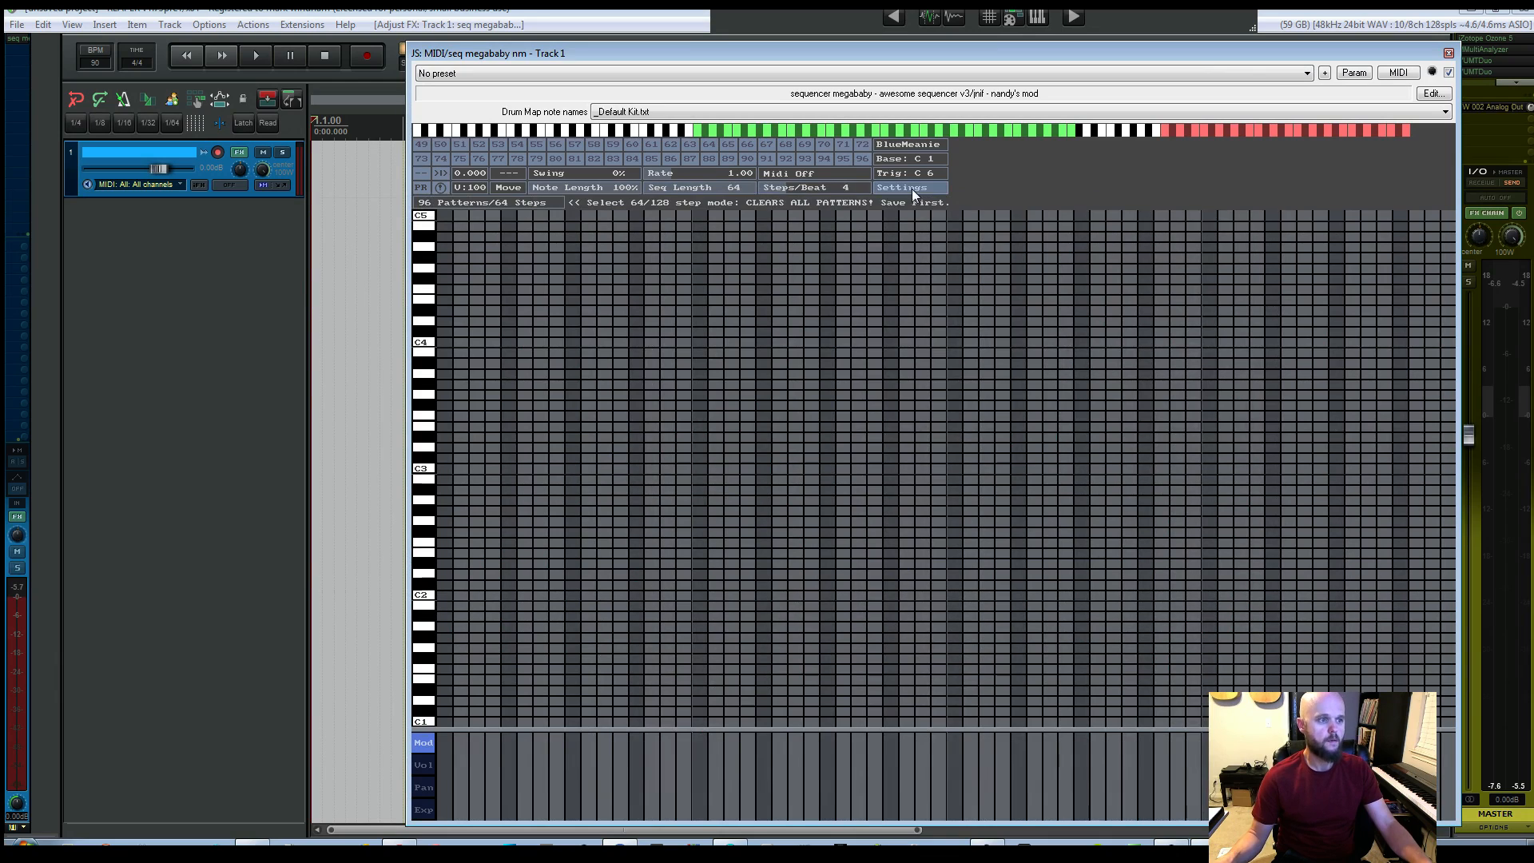
pyautogui.click(470, 203)
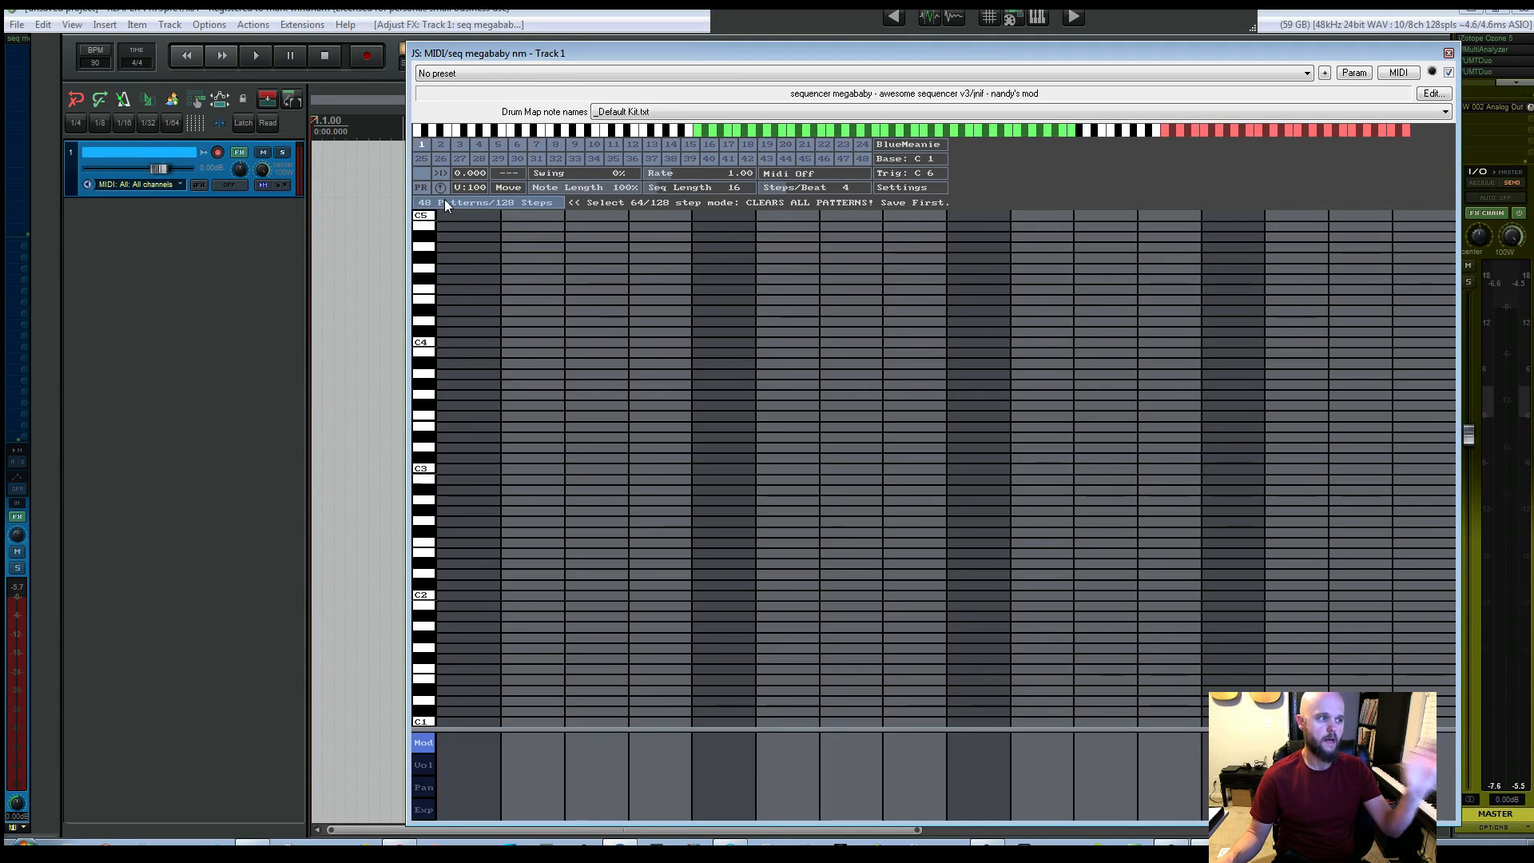
pyautogui.scroll(5, 681, 189)
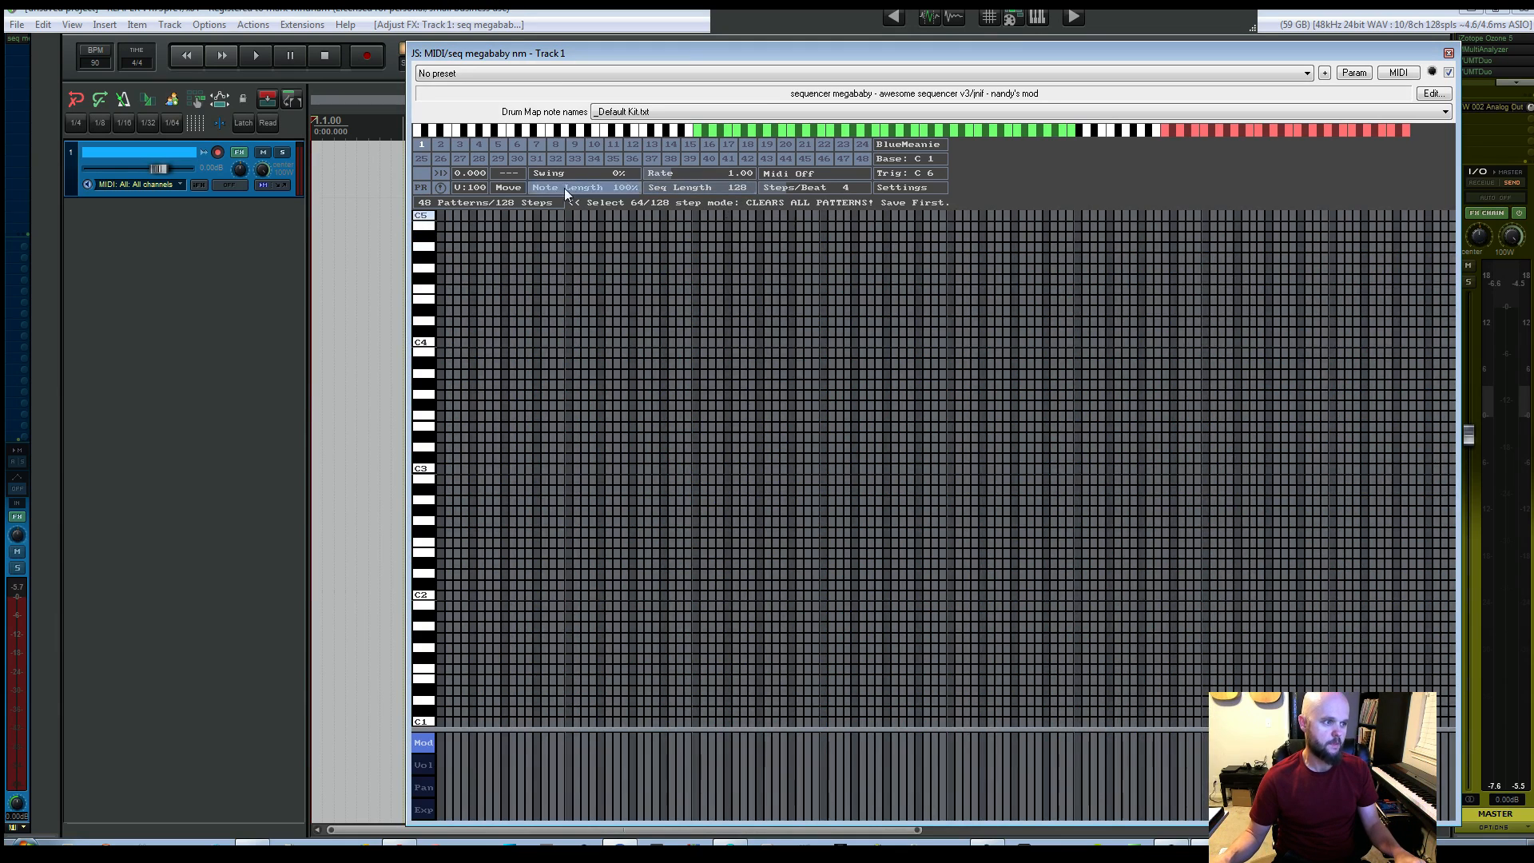
pyautogui.click(487, 199)
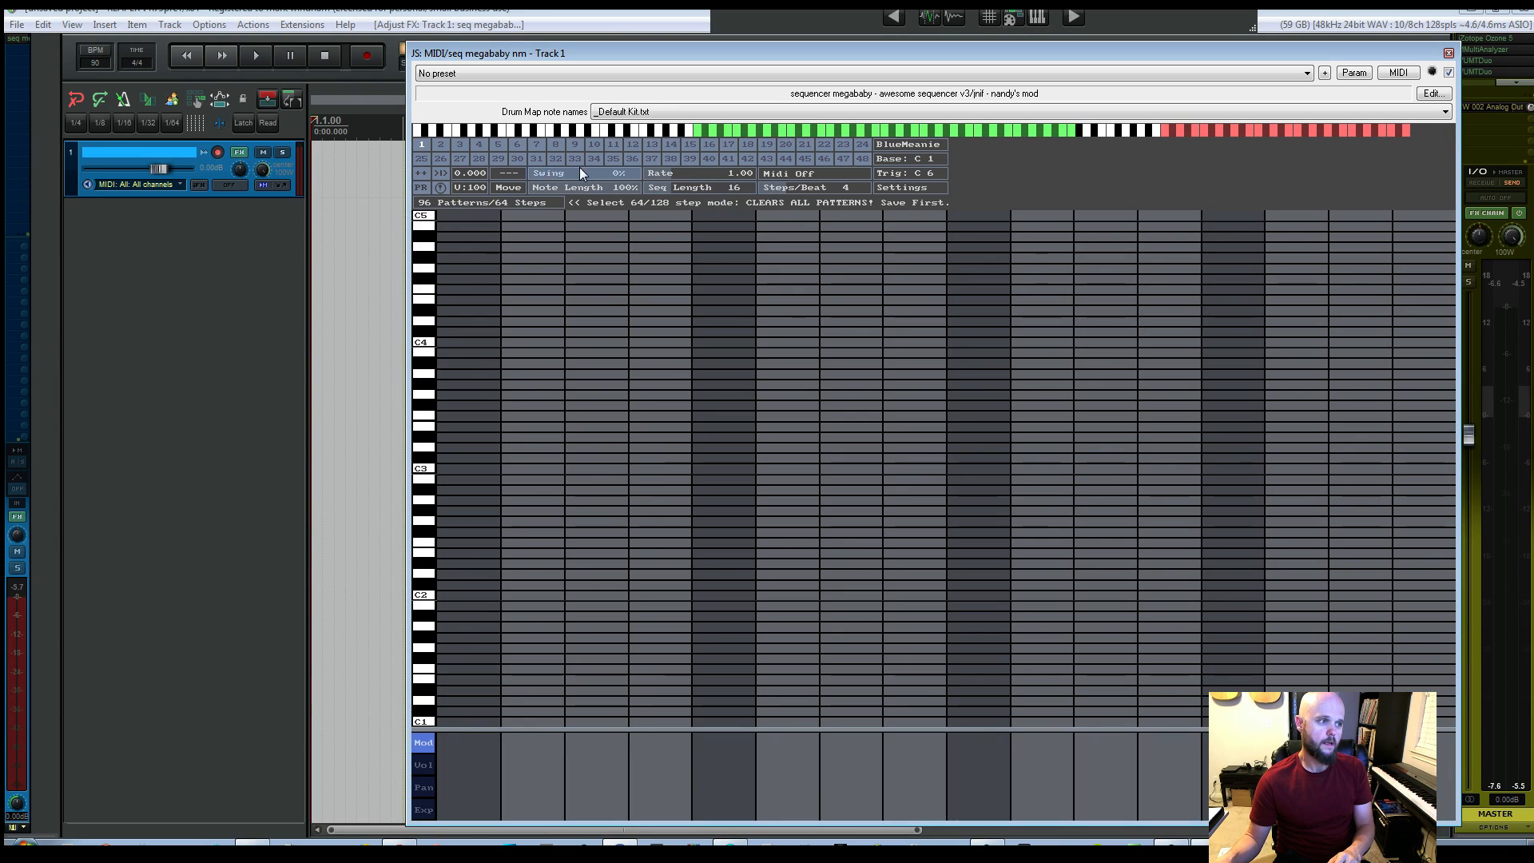
# Step: Add the Battery 4 (32 out) drum instrument after the sequencer on track 1 and reposition its window
pyautogui.rightClick(240, 152)
pyautogui.moveTo(264, 172)
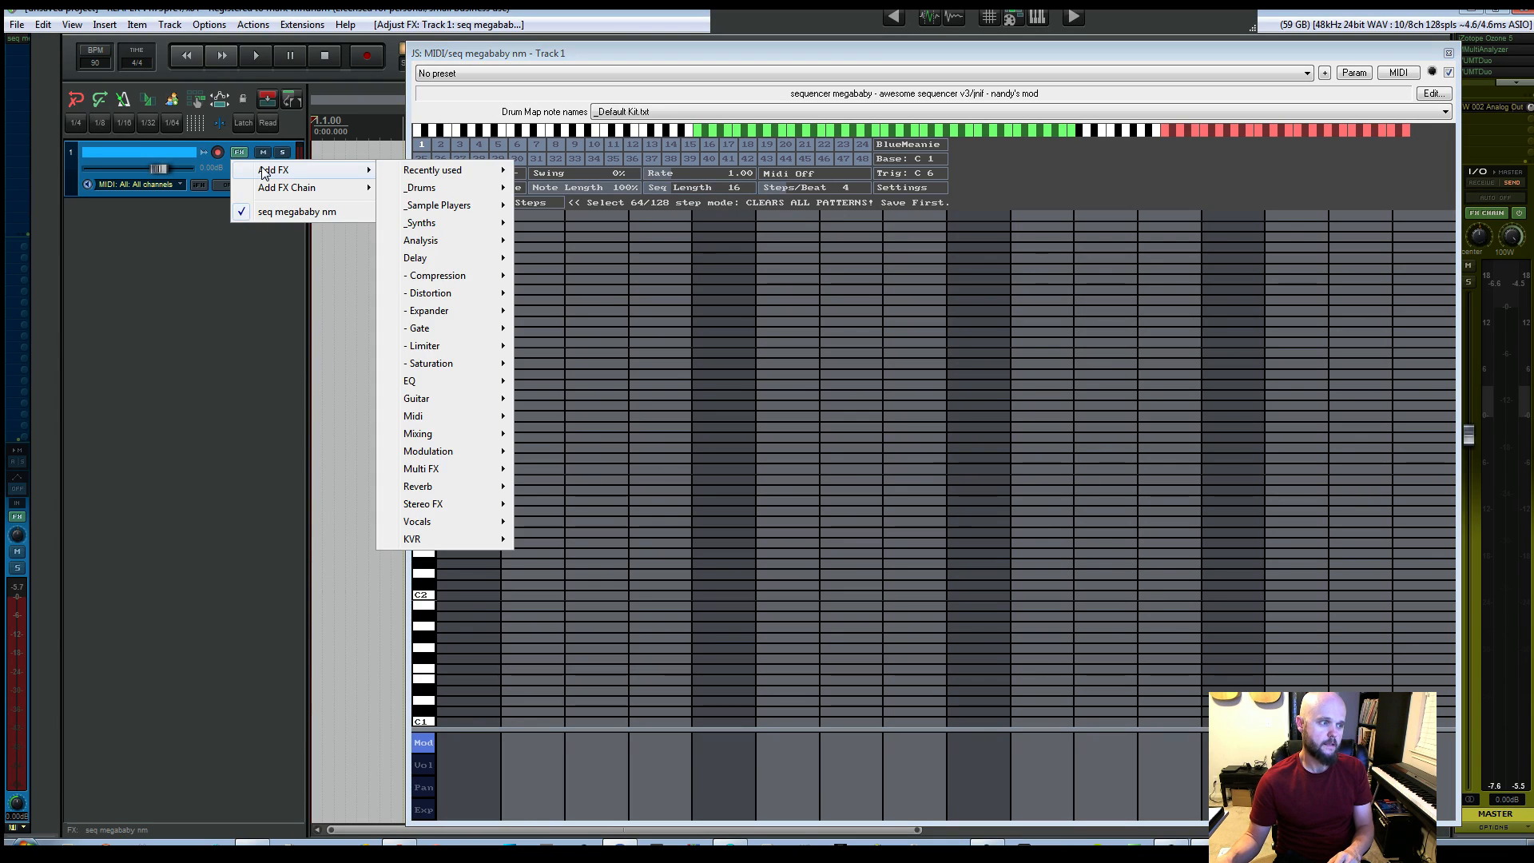
pyautogui.moveTo(423, 187)
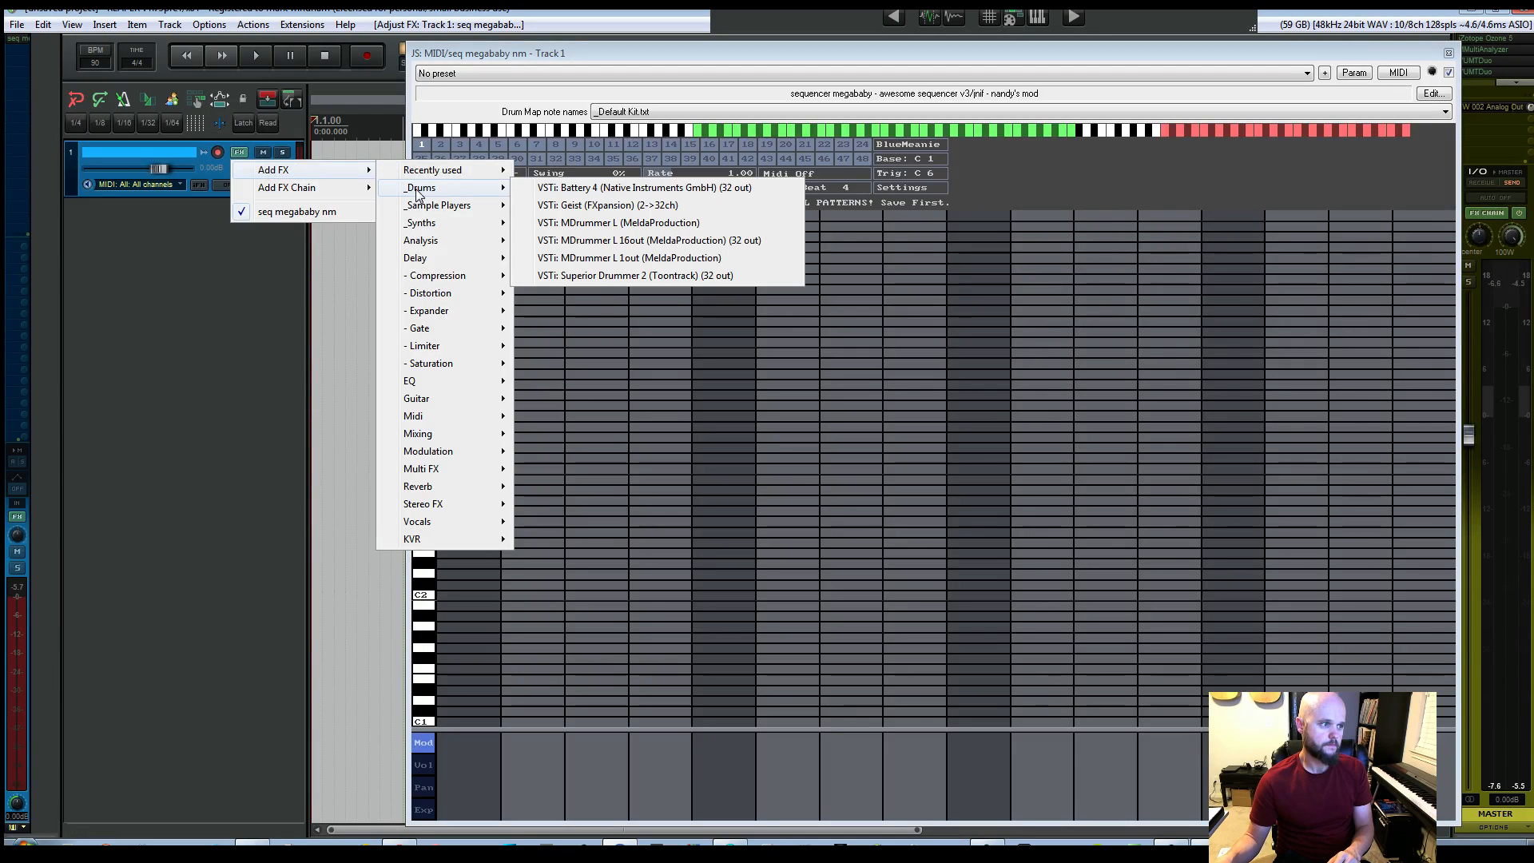
pyautogui.click(580, 200)
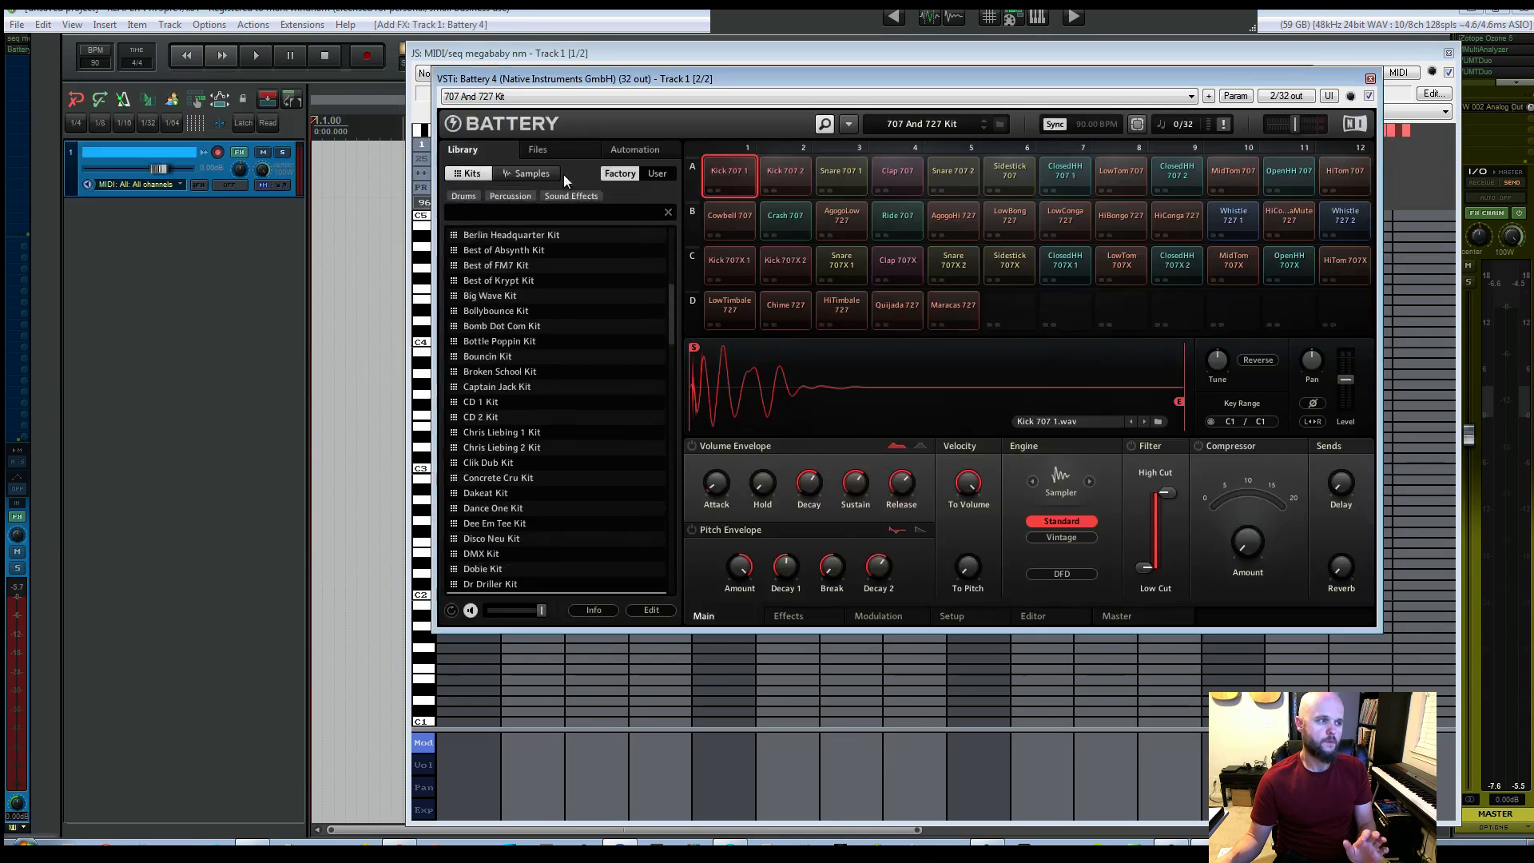
pyautogui.moveTo(594, 52); pyautogui.dragTo(692, 119)
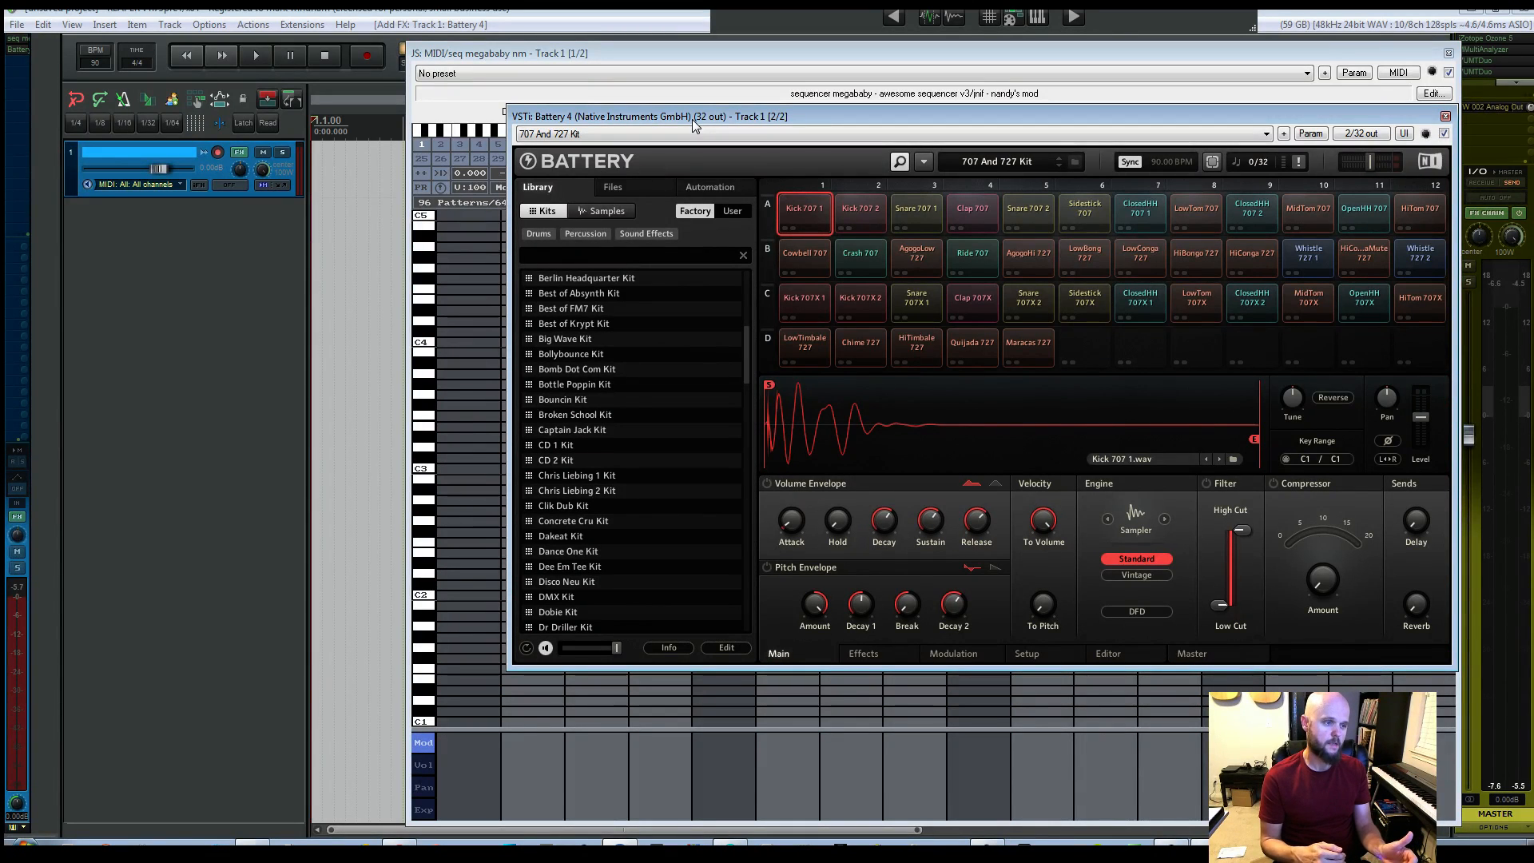
# Step: Load the Clik Dub Kit in Battery and audition the first-column kick cells in rows A to E
pyautogui.doubleClick(568, 511)
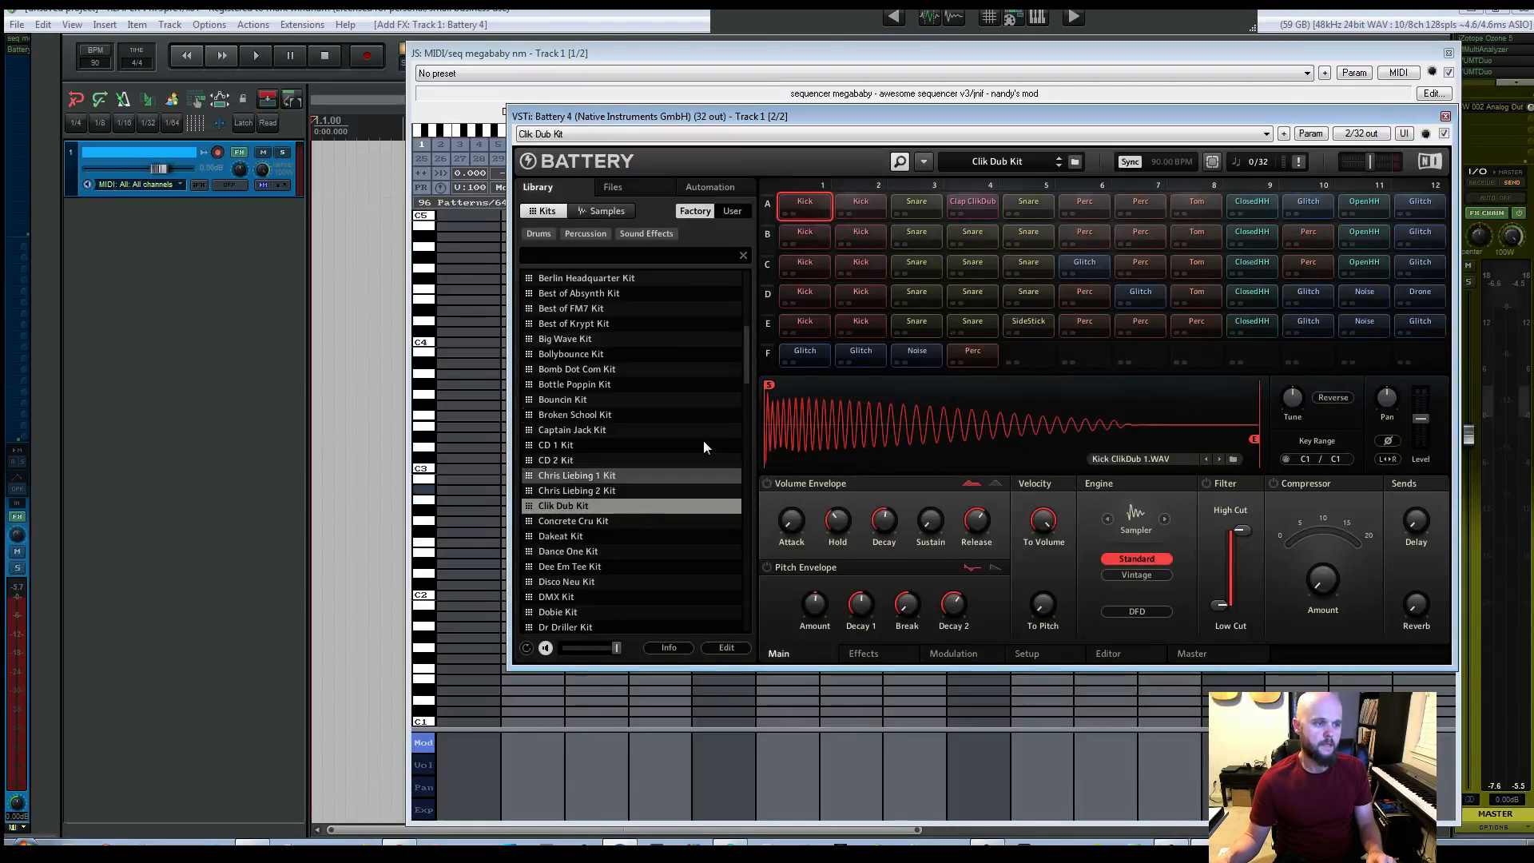
pyautogui.click(808, 228)
pyautogui.click(812, 262)
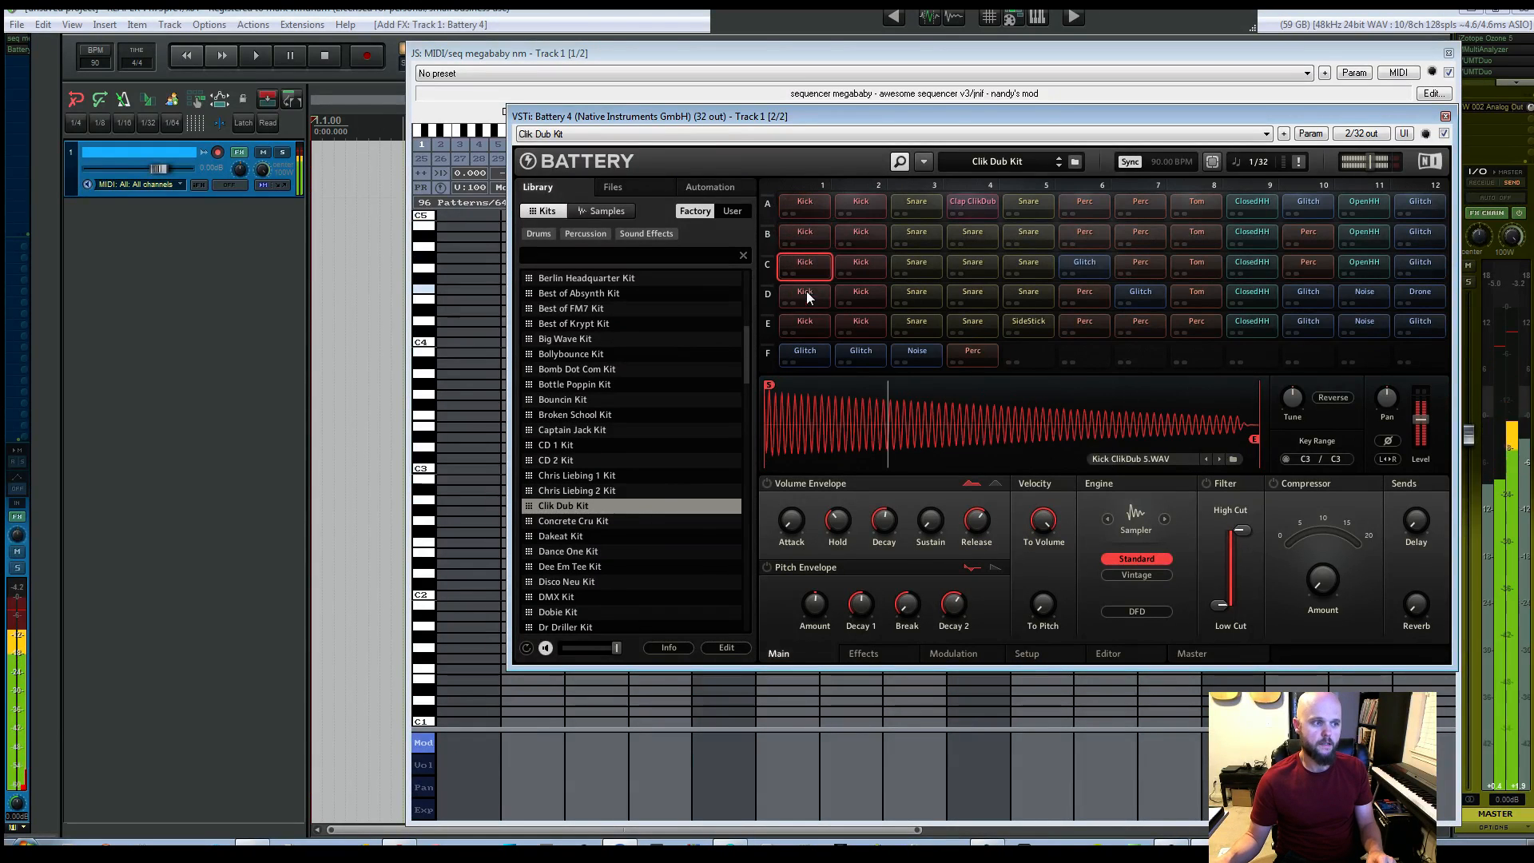
pyautogui.click(807, 291)
pyautogui.click(805, 321)
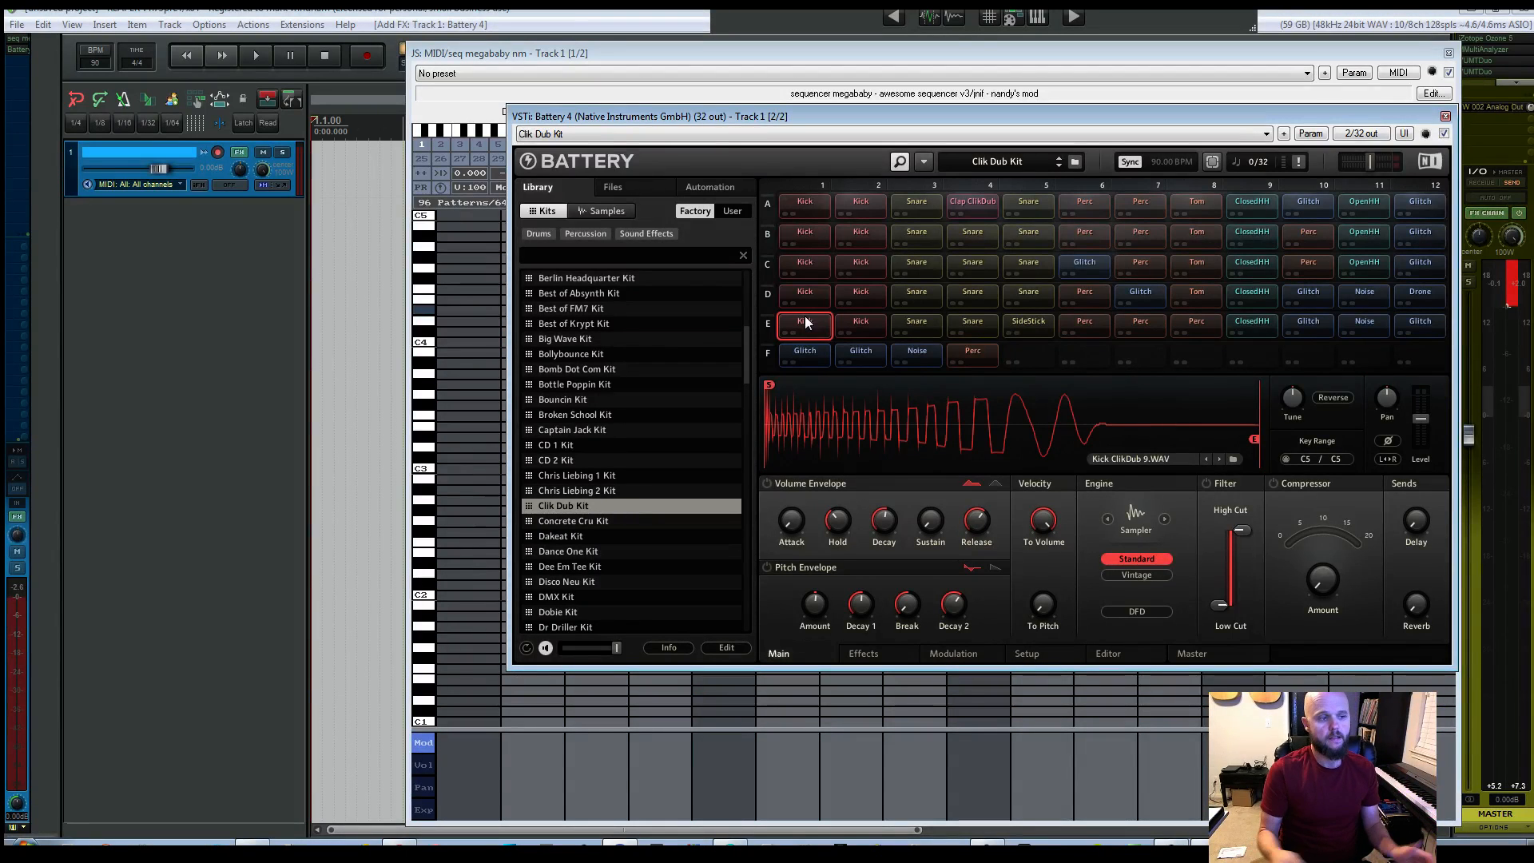
pyautogui.click(818, 204)
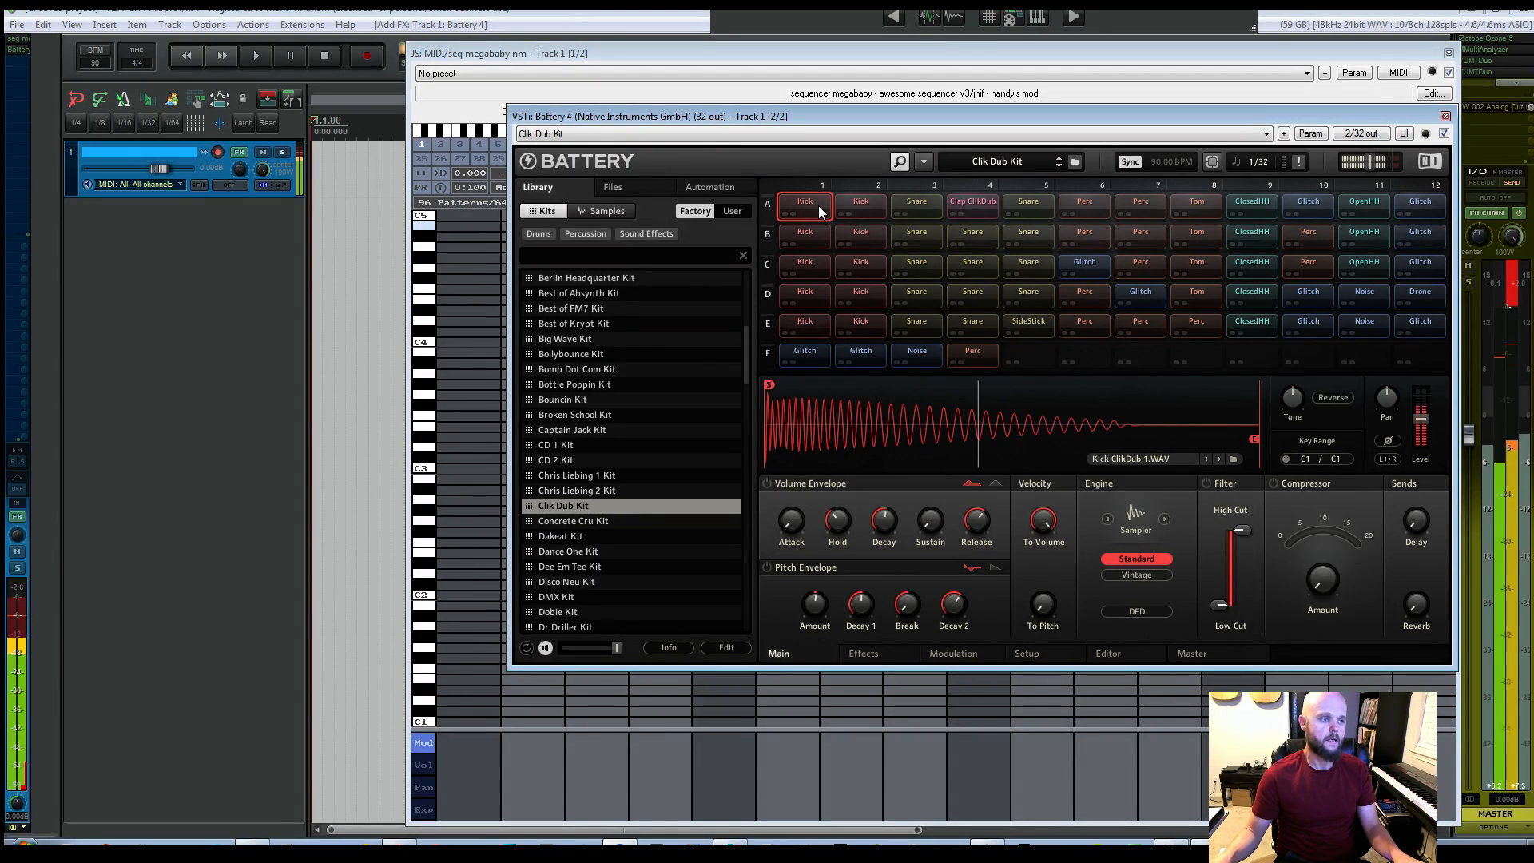
# Step: Bring the sequencer window in front of Battery and reduce its visible note range to C1 through just above C3
pyautogui.moveTo(836, 110); pyautogui.dragTo(894, 148)
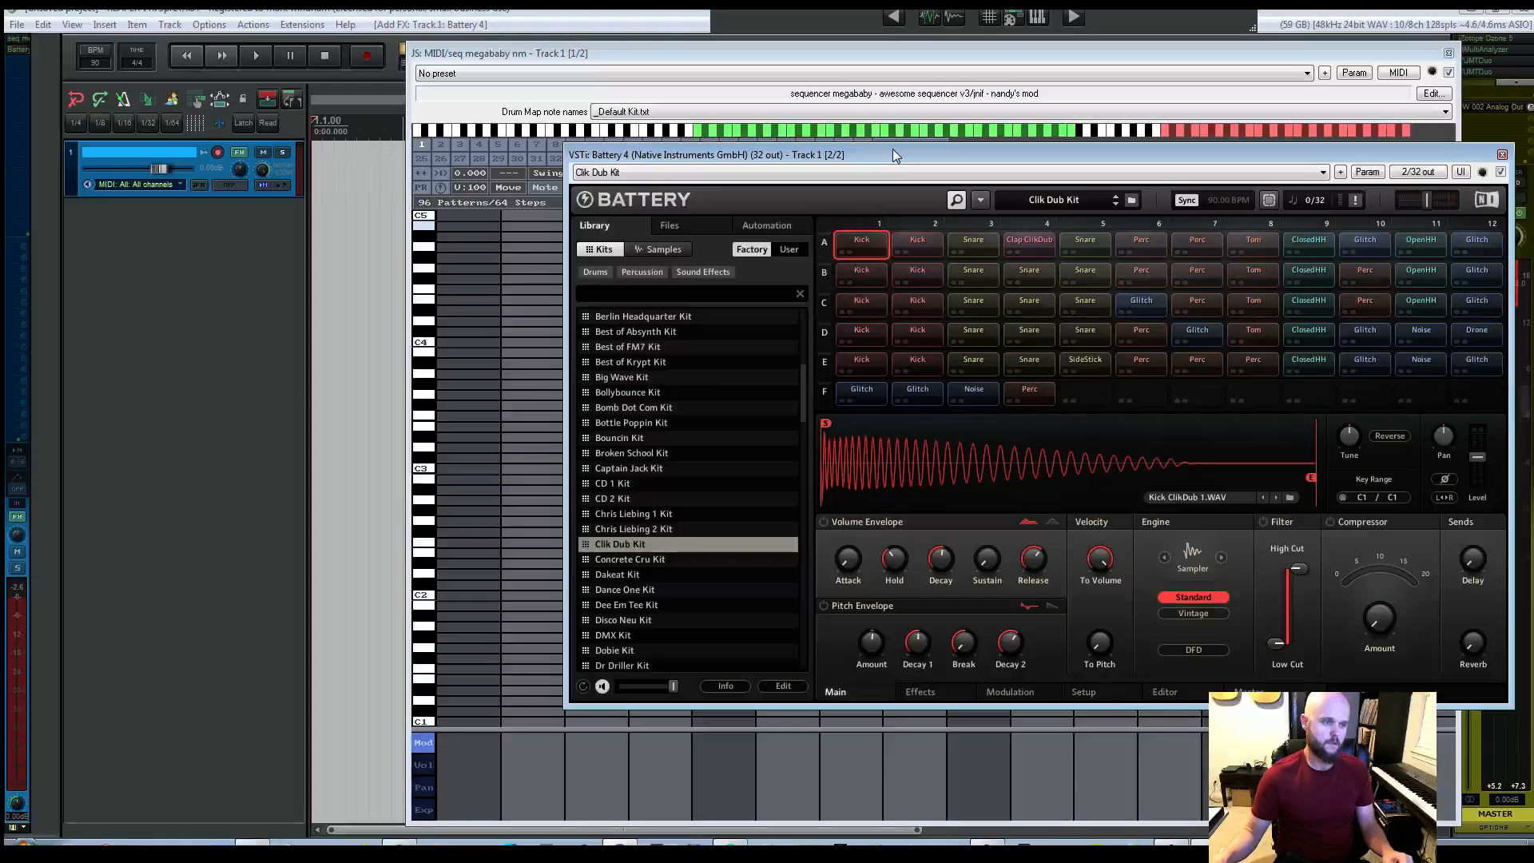
pyautogui.click(842, 54)
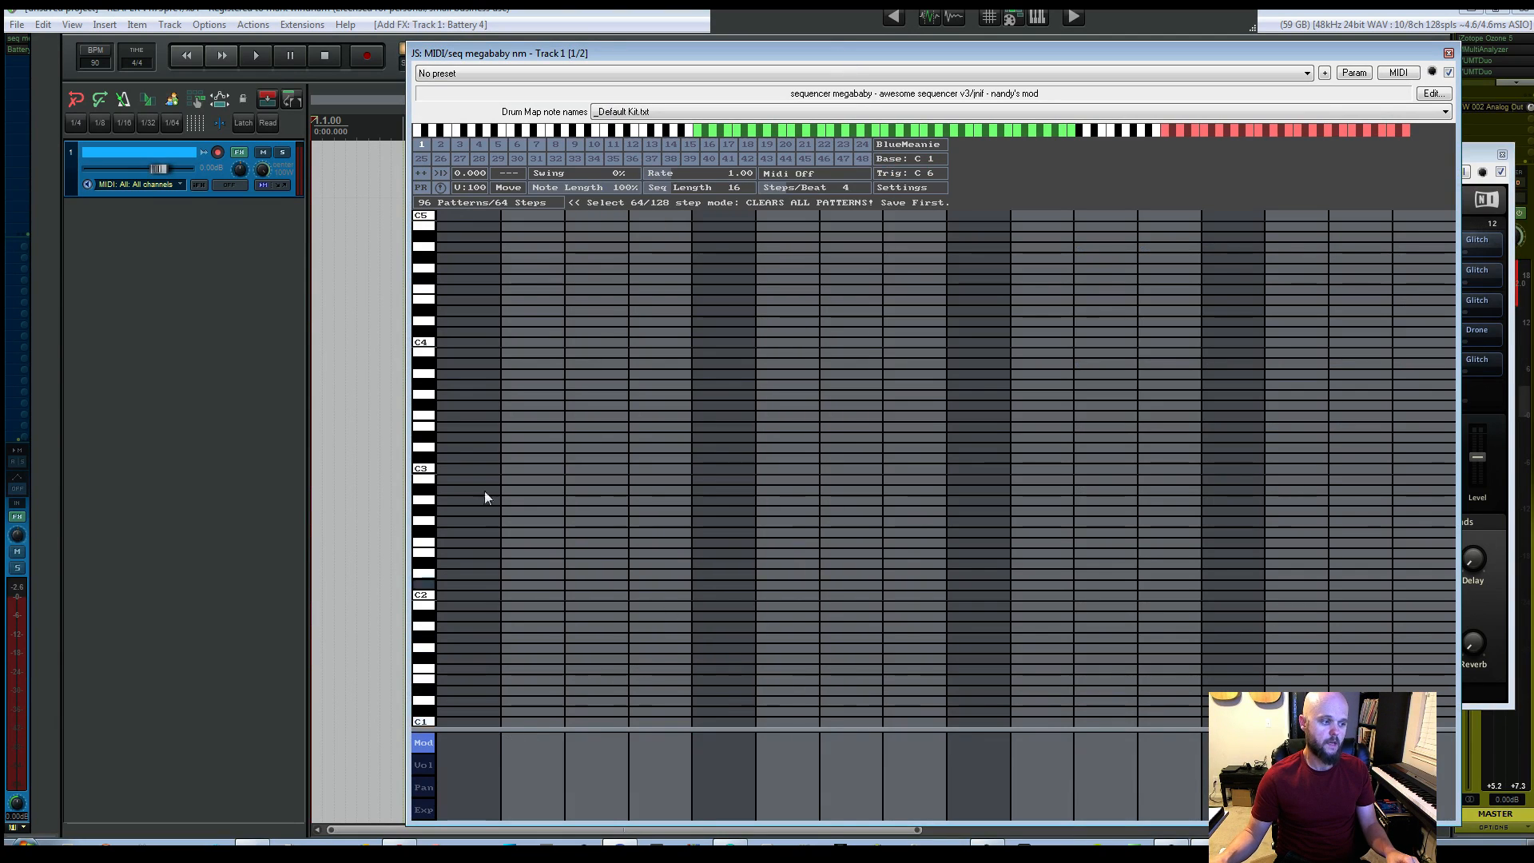
pyautogui.click(908, 131)
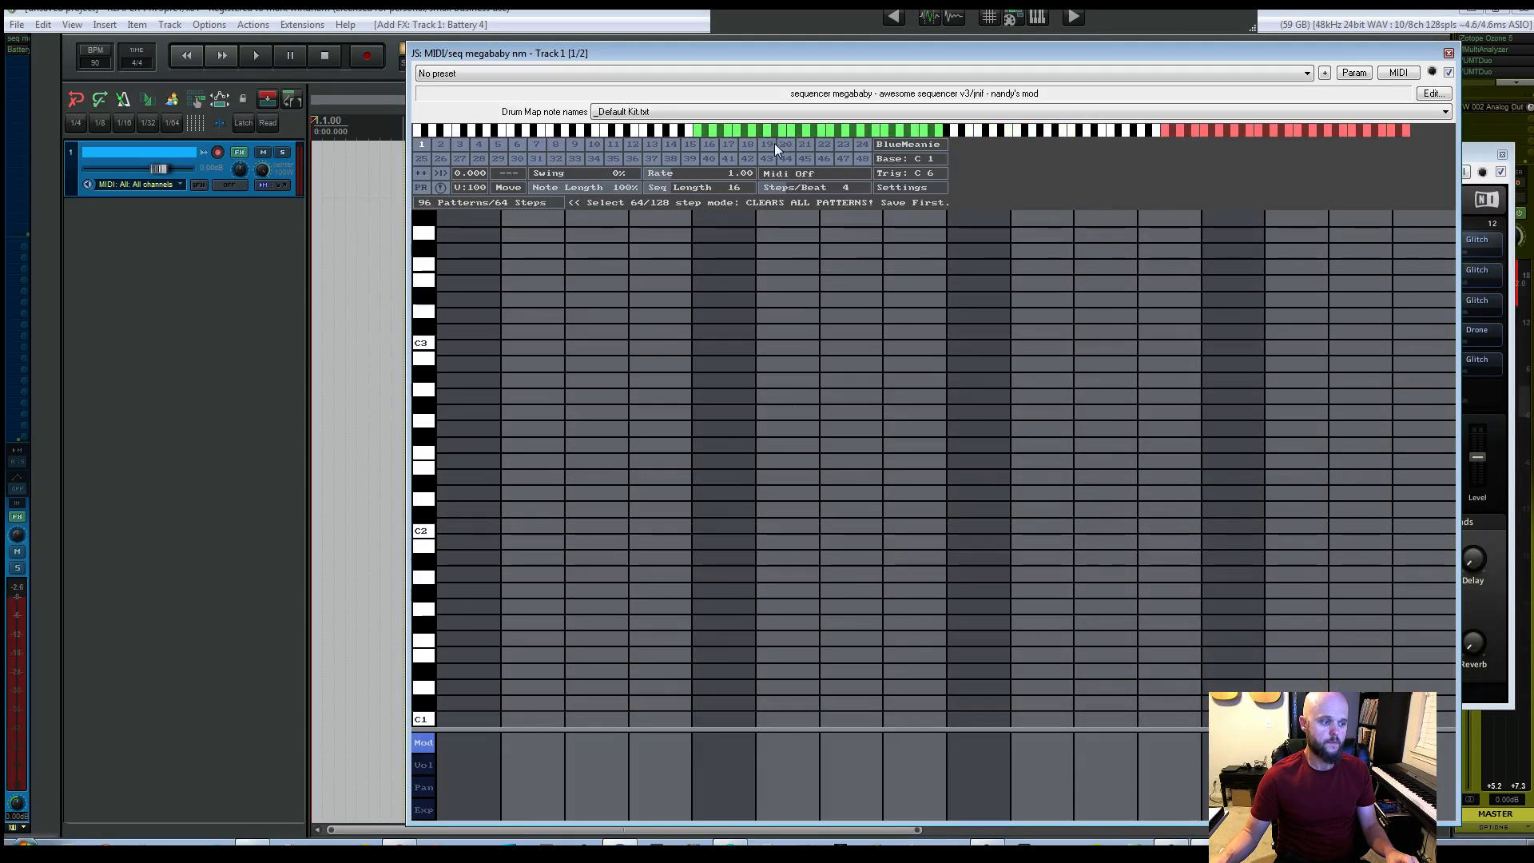
# Step: Place C1 kick notes on steps 1, 5, 9 and 13 and play the pattern
pyautogui.click(712, 718)
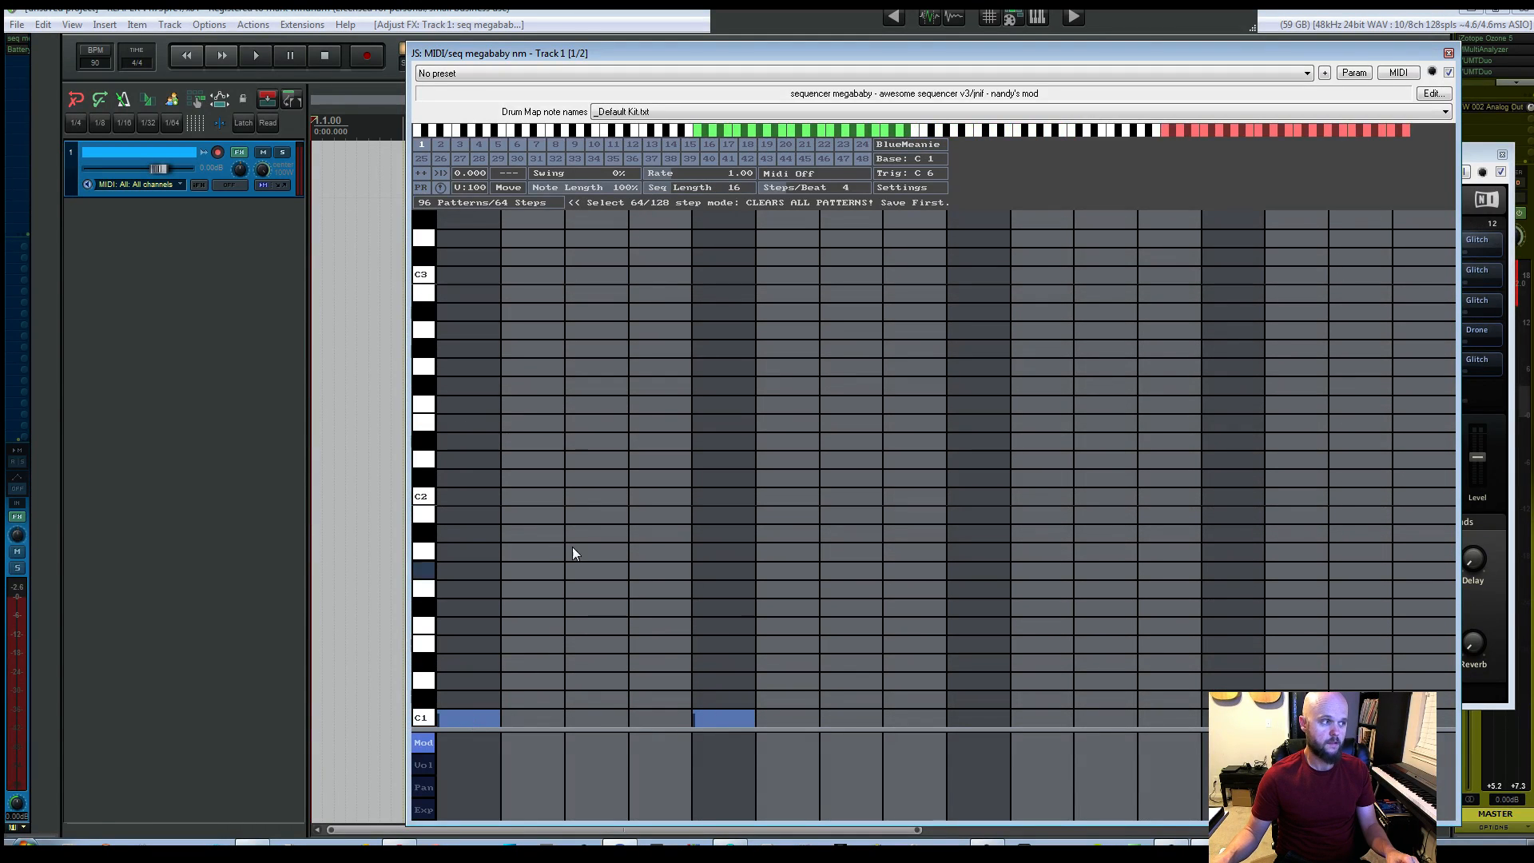
pyautogui.press('space')
pyautogui.click(961, 725)
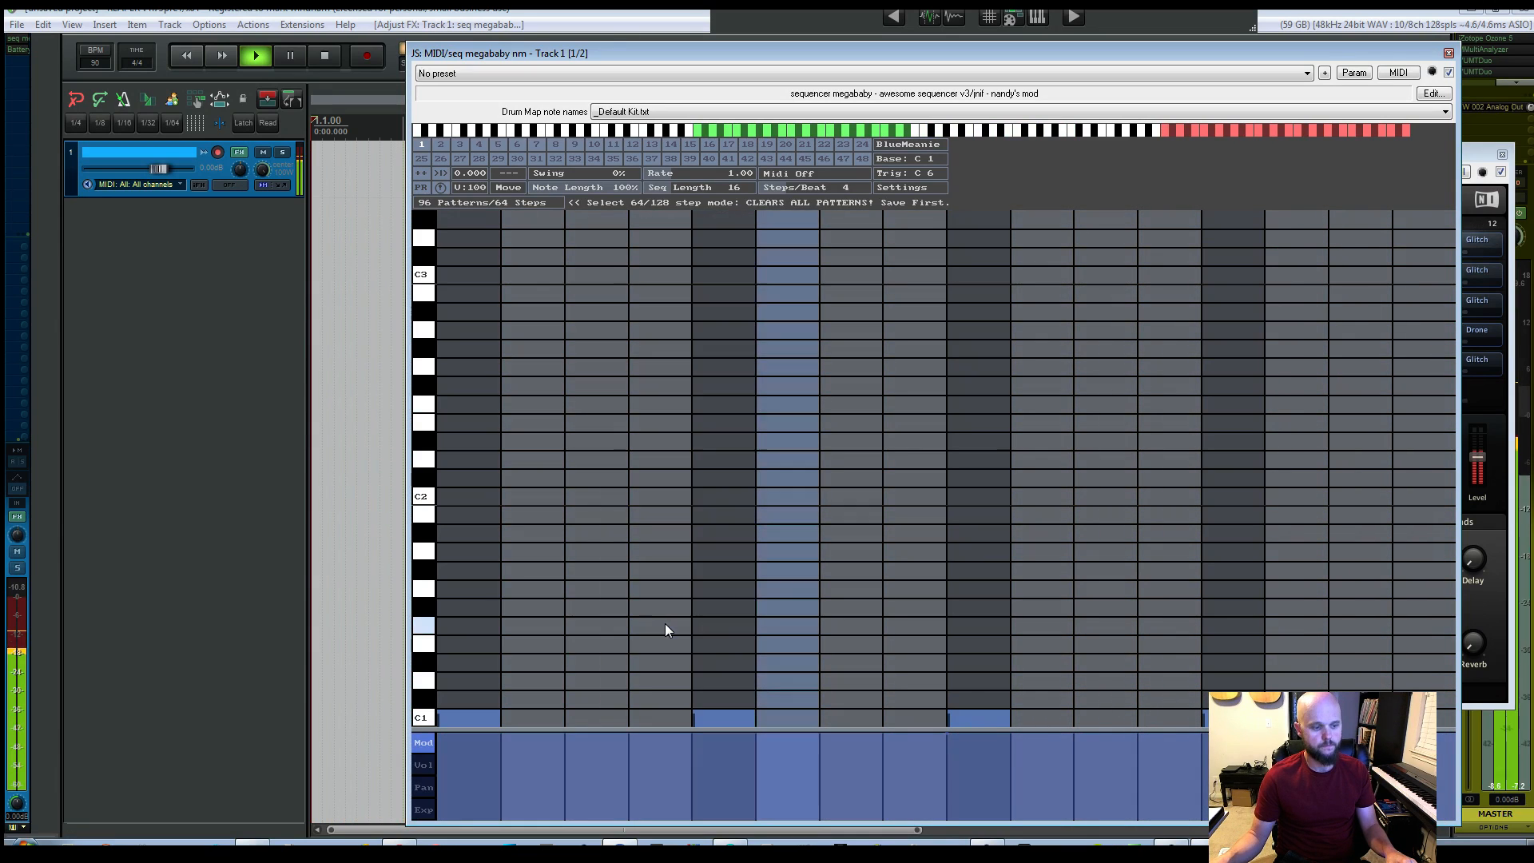
# Step: Erase all the C1 kick notes from the pattern and stop playback
pyautogui.moveTo(497, 648)
pyautogui.mouseDown()
pyautogui.moveTo(1113, 649)
pyautogui.moveTo(400, 647)
pyautogui.mouseUp()
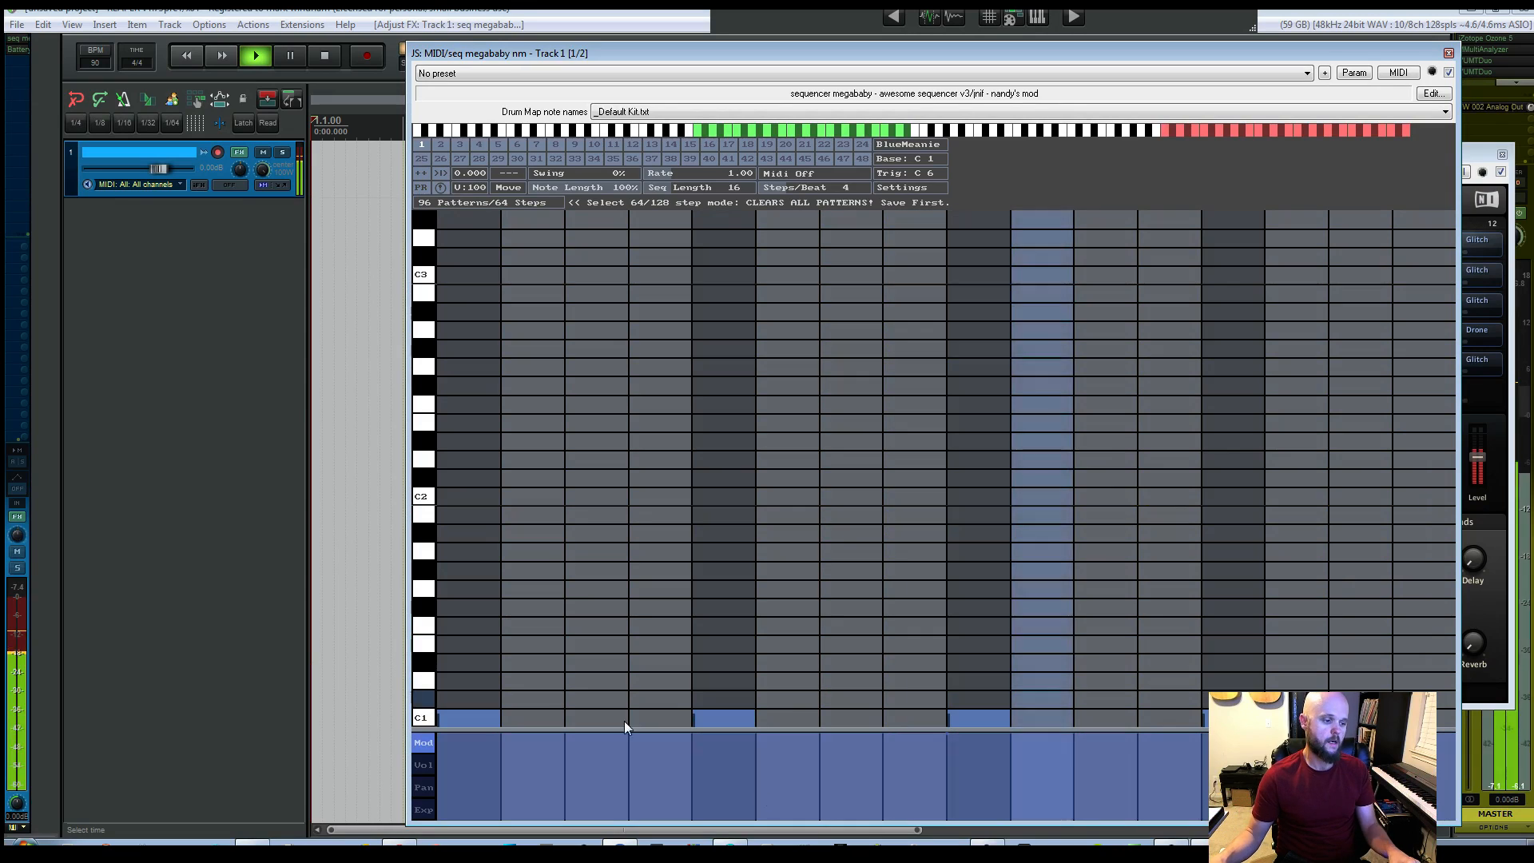
pyautogui.click(458, 723)
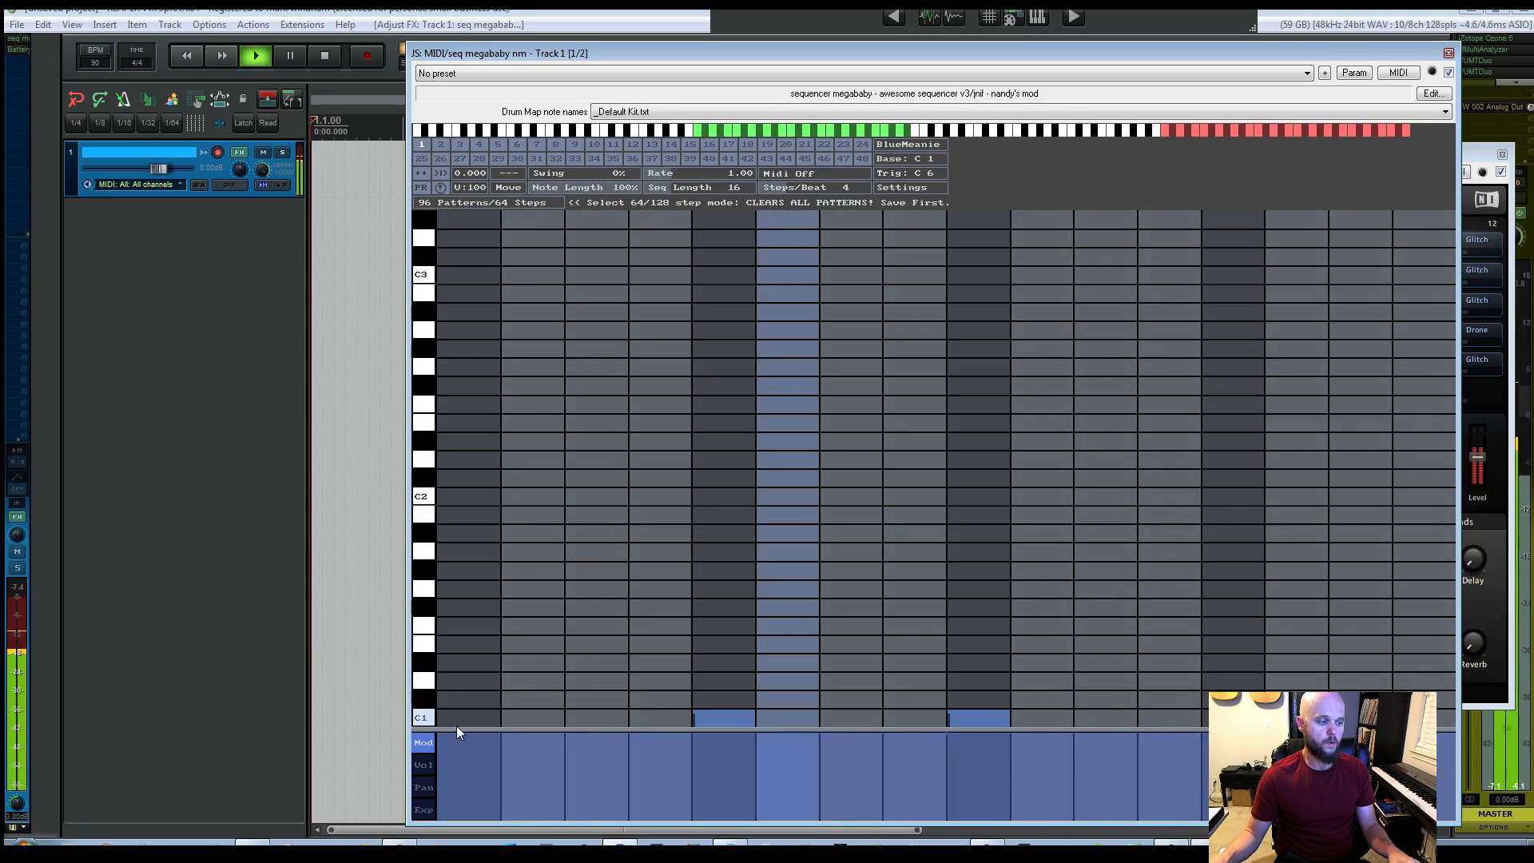
pyautogui.moveTo(459, 723)
pyautogui.mouseDown()
pyautogui.moveTo(986, 718)
pyautogui.moveTo(402, 717)
pyautogui.mouseUp()
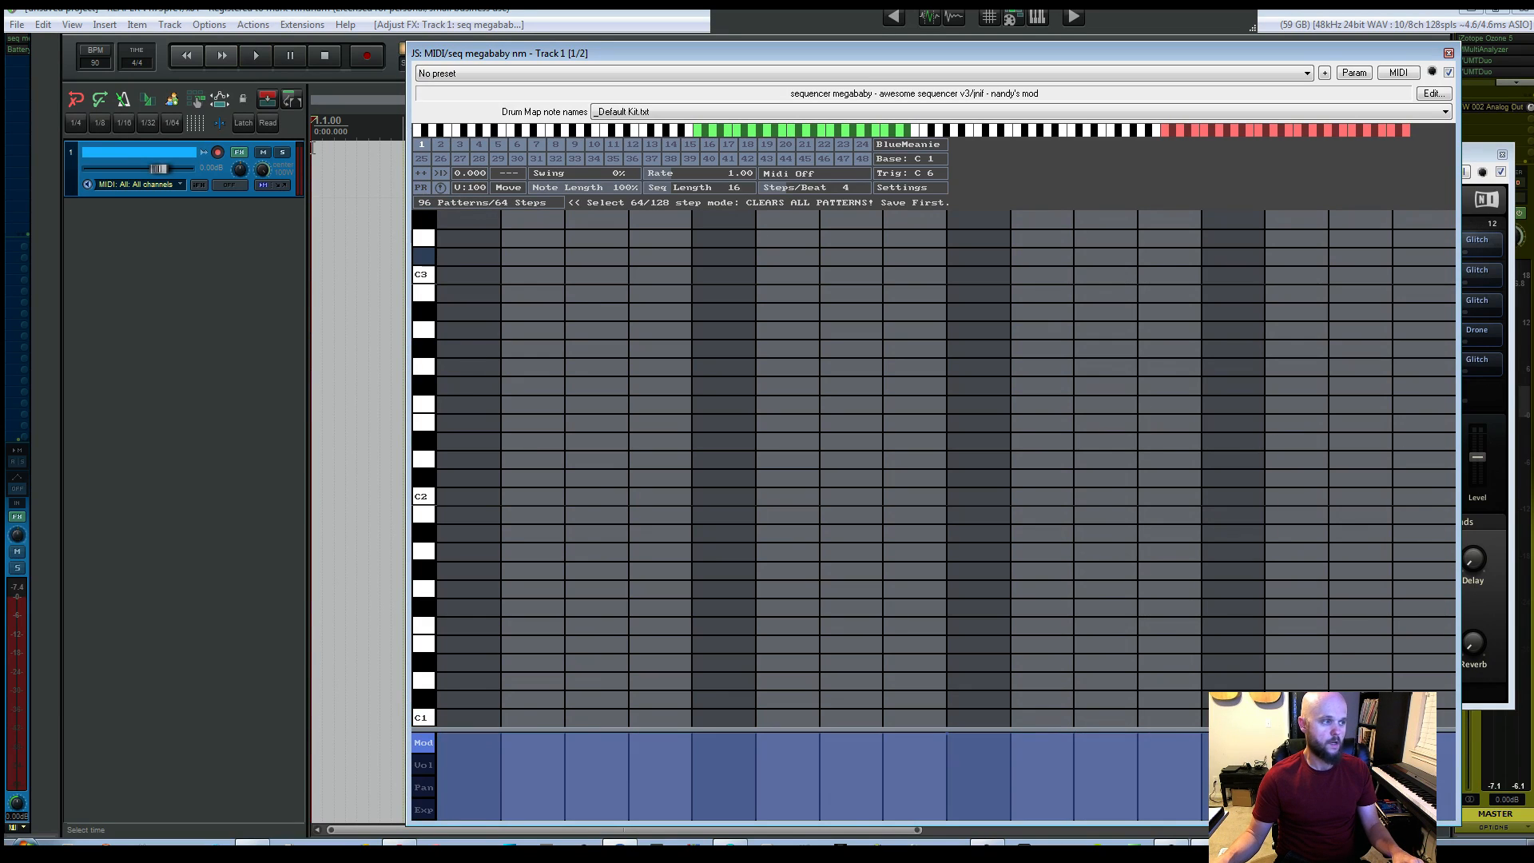
# Step: Set track 1's record mode to Record: disable (input monitoring only)
pyautogui.rightClick(217, 152)
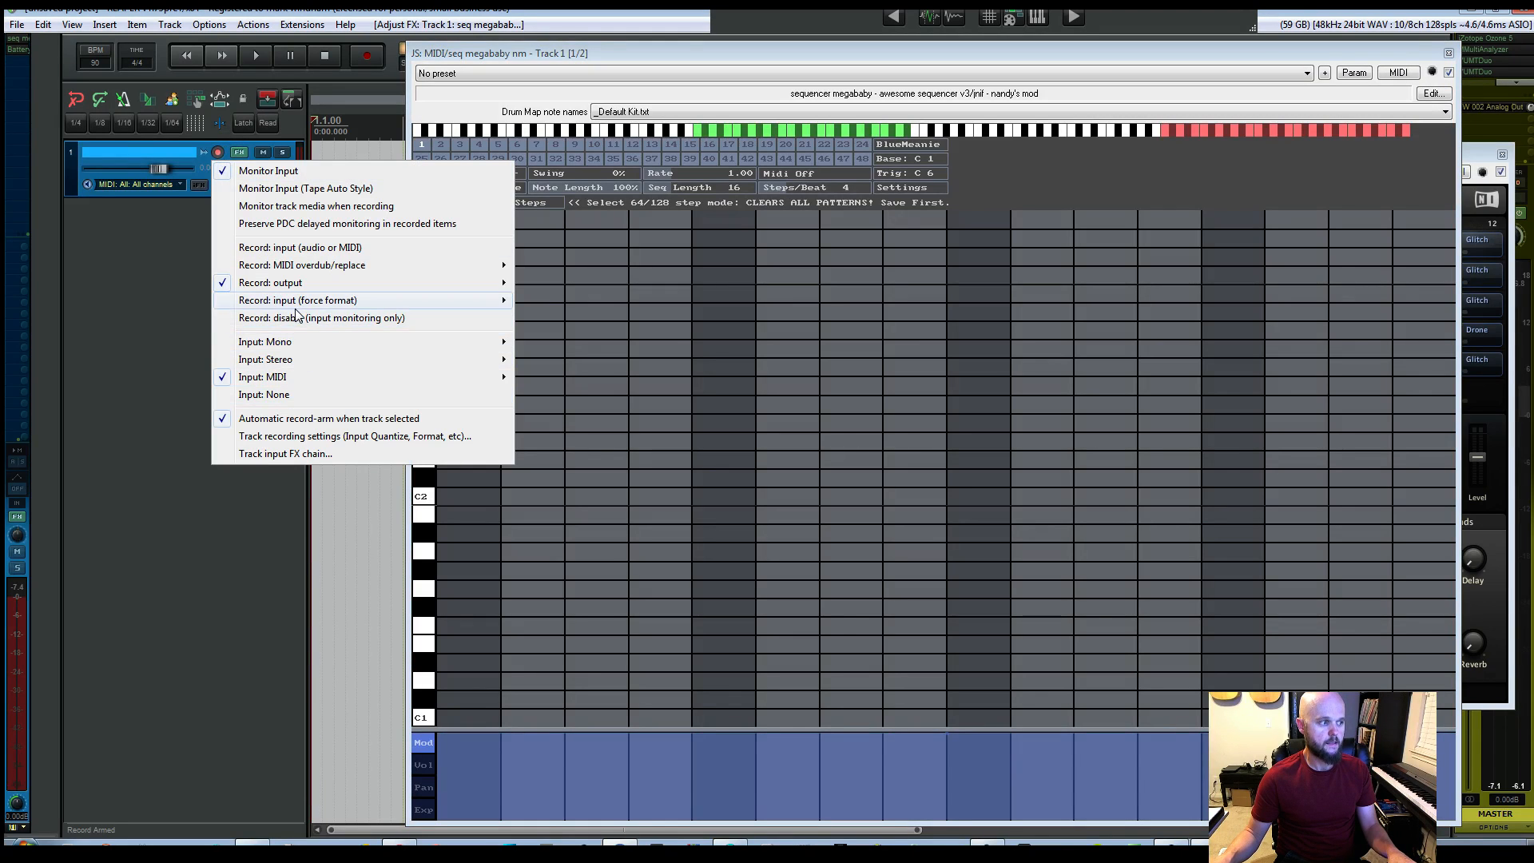
pyautogui.click(310, 319)
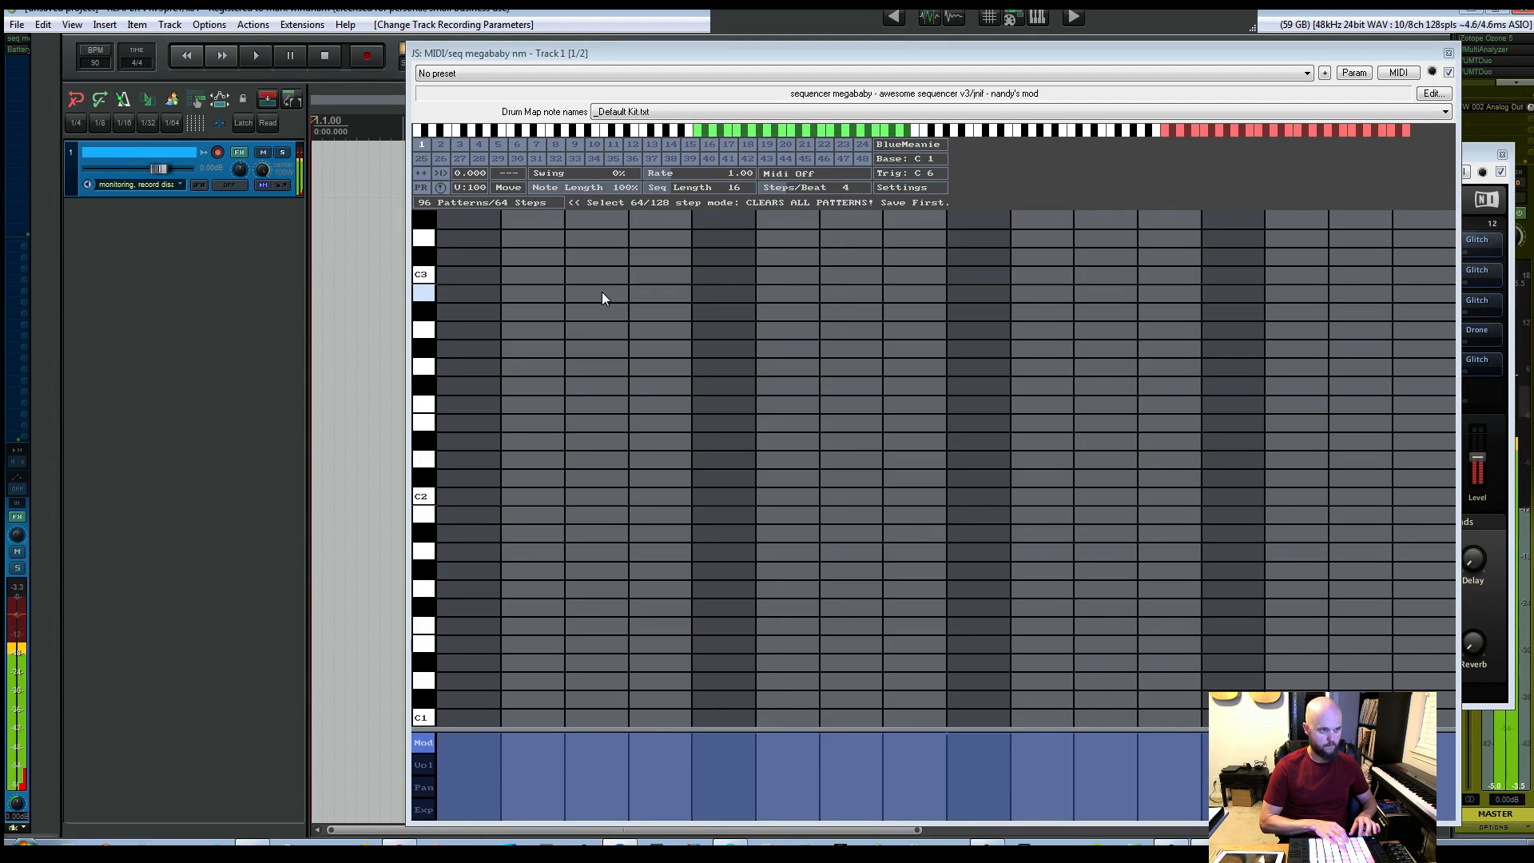
# Step: Record a live drum pattern on C1, G#1 and A#1 into the sequencer, and overdub B1 hits on steps 3 and 11
pyautogui.click(376, 61)
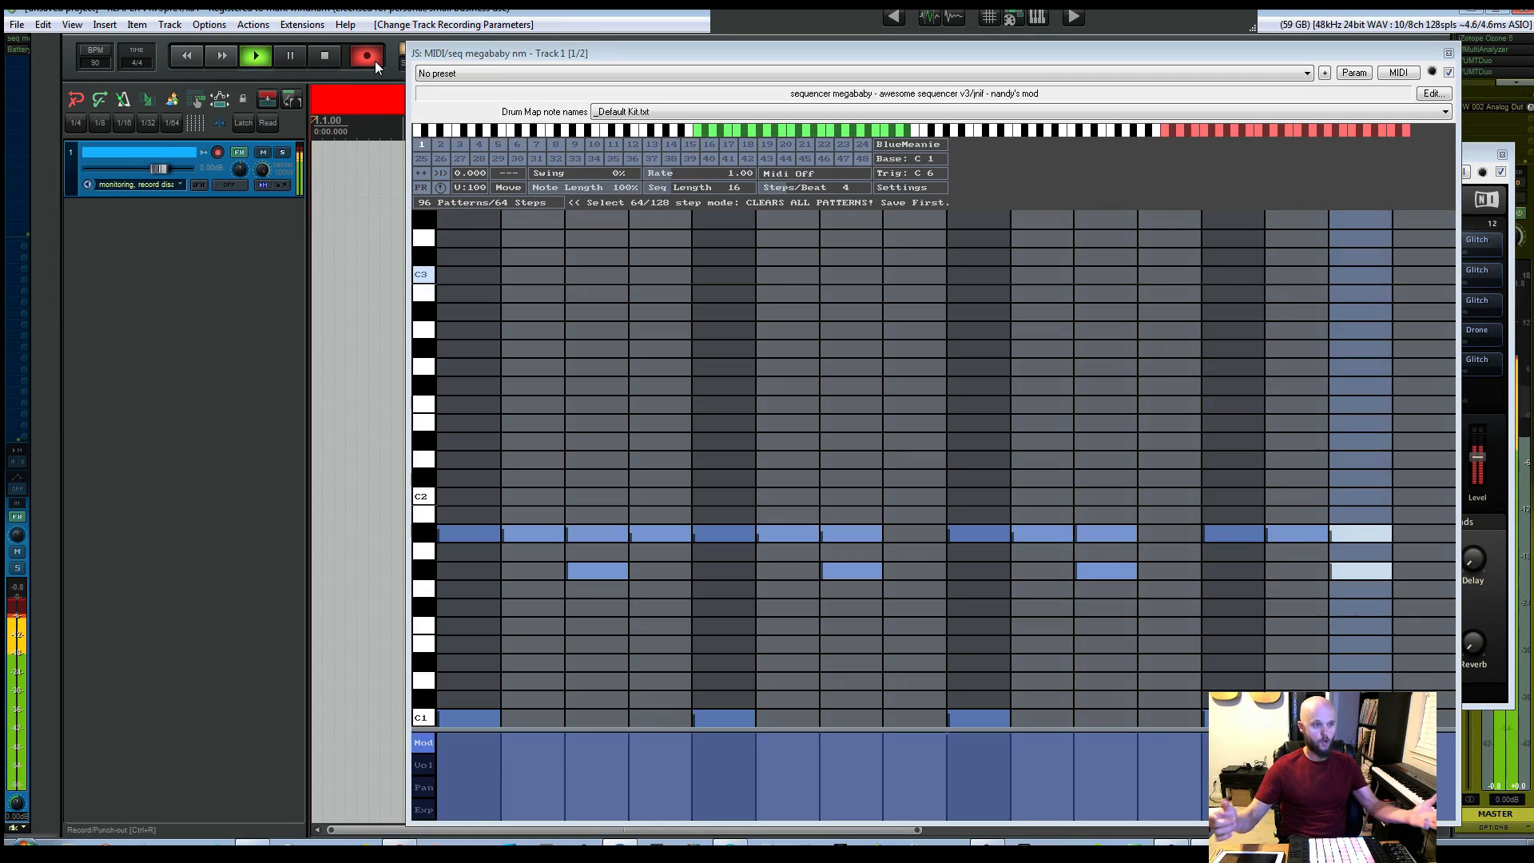
pyautogui.click(374, 56)
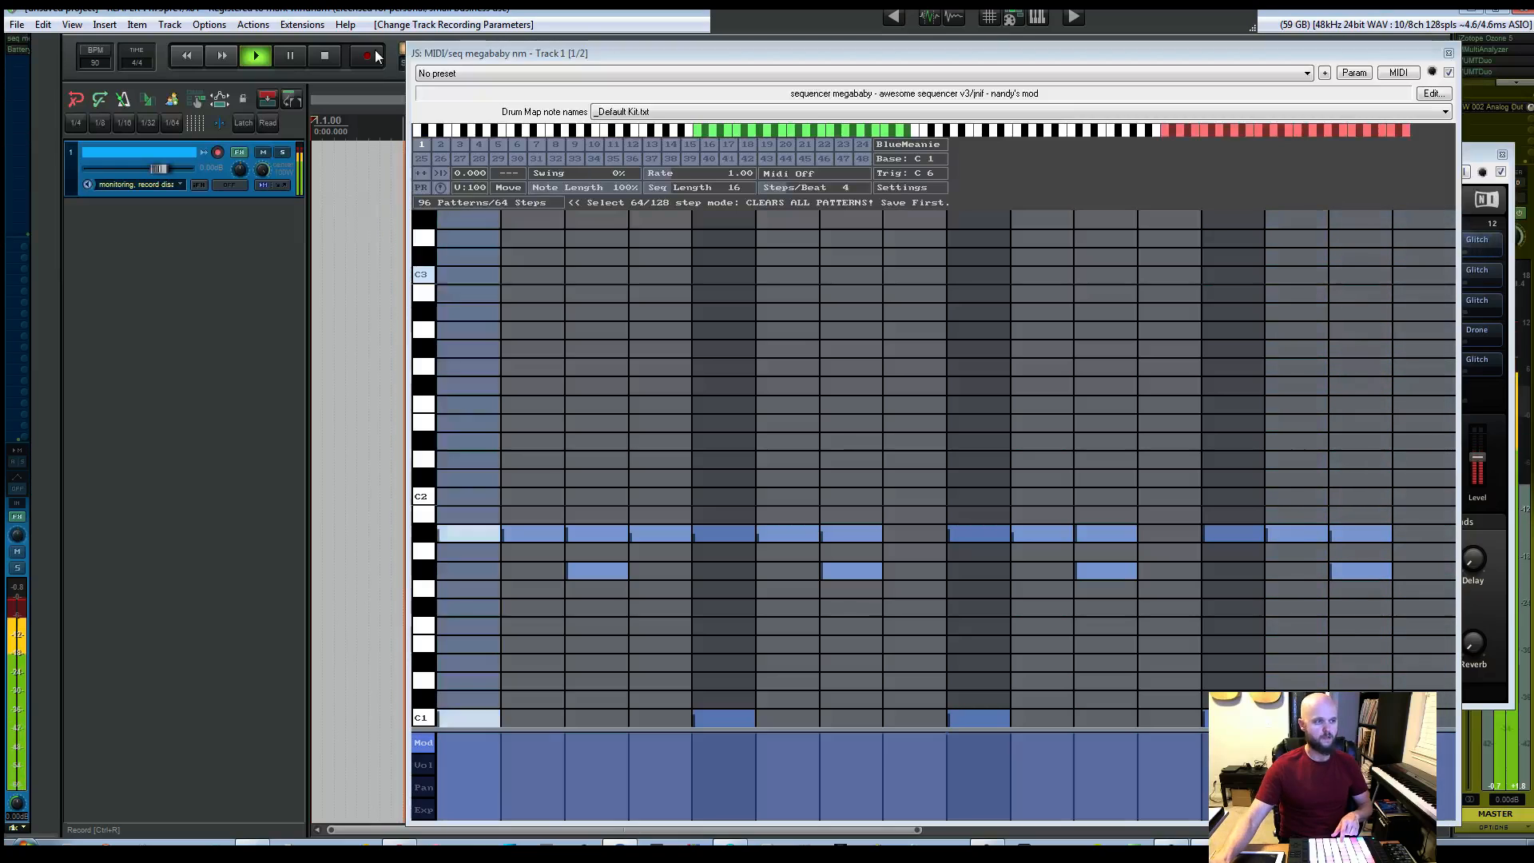
pyautogui.click(362, 60)
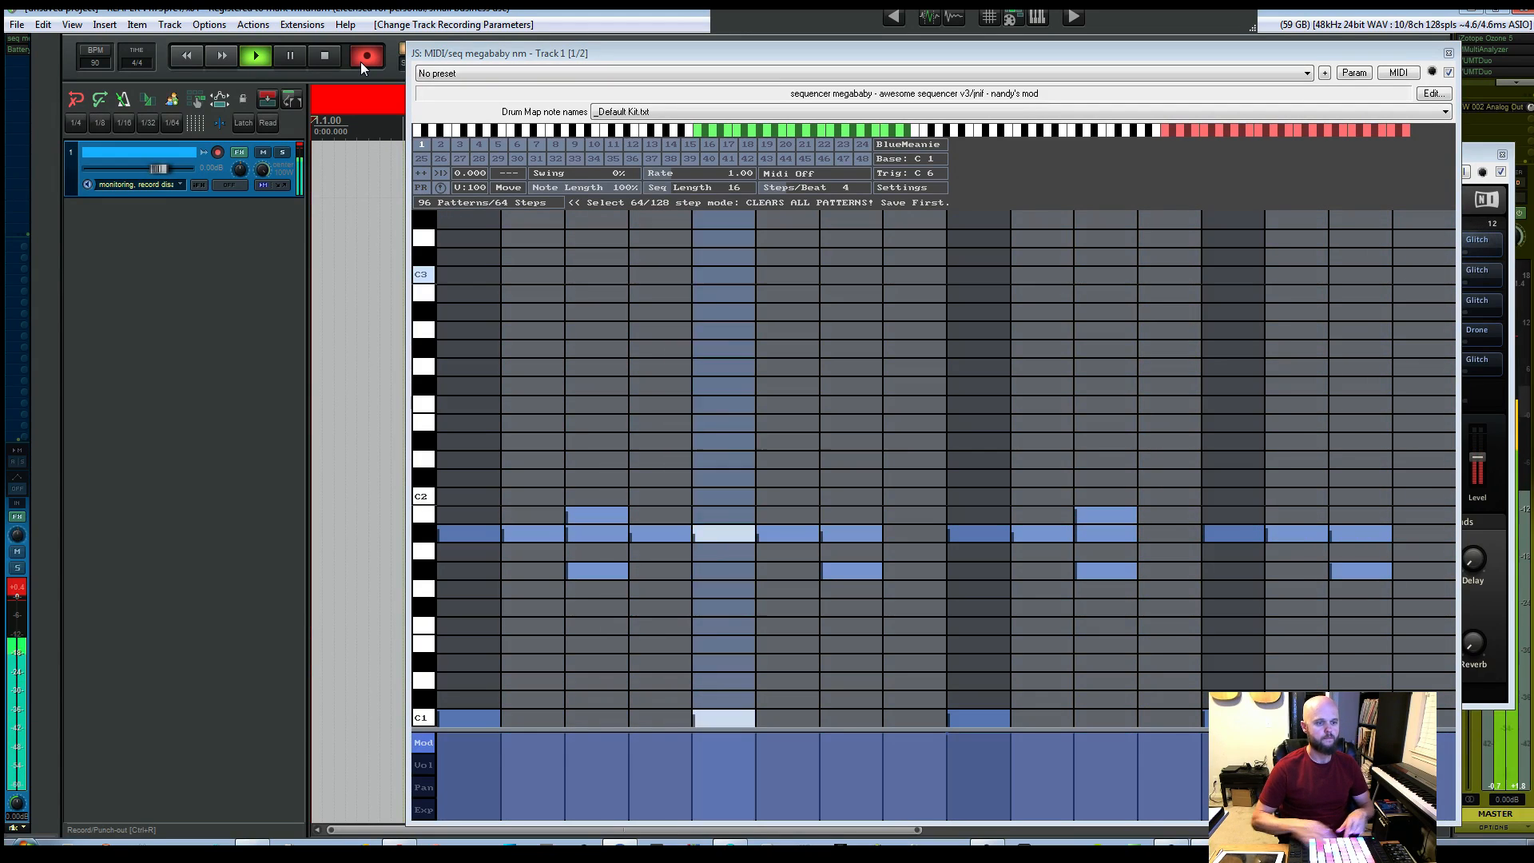
pyautogui.click(361, 60)
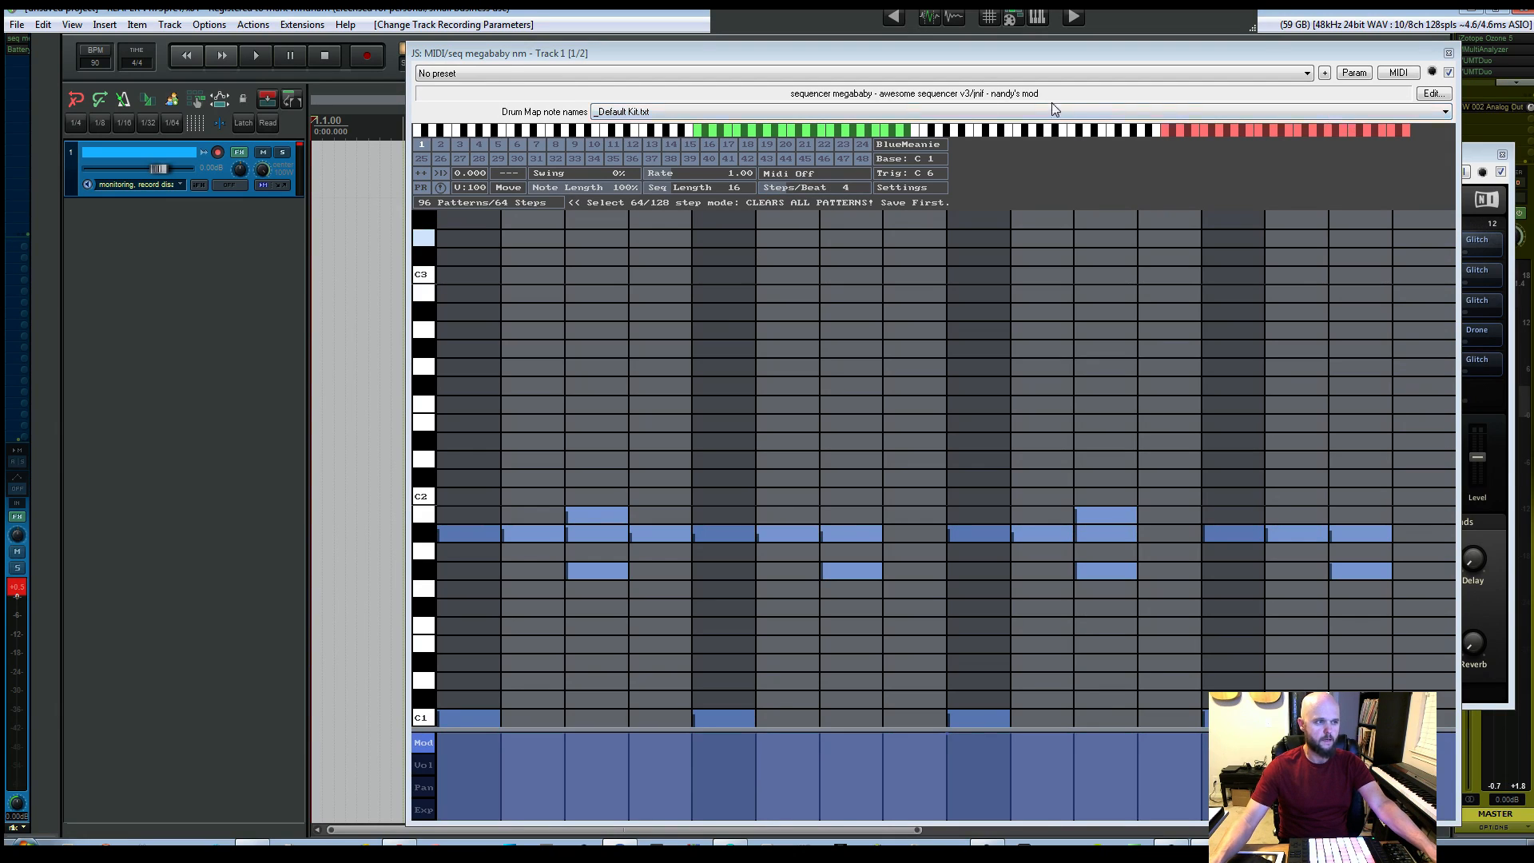
# Step: Load the Battery 4 Clik Dub Kit drum map, display its note names beside the grid and play the pattern
pyautogui.click(727, 114)
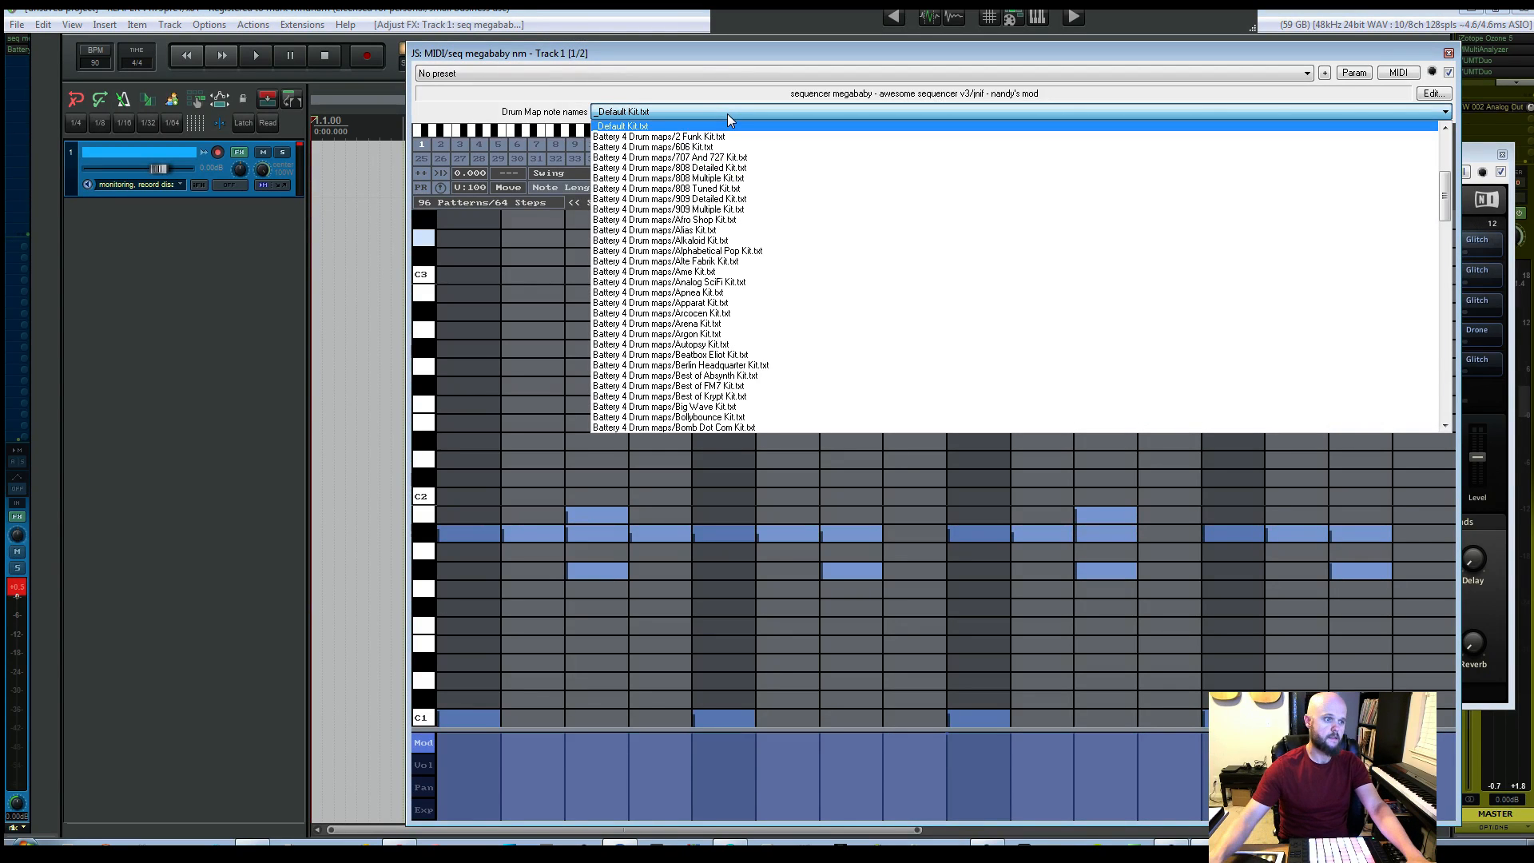
pyautogui.scroll(-3, 767, 319)
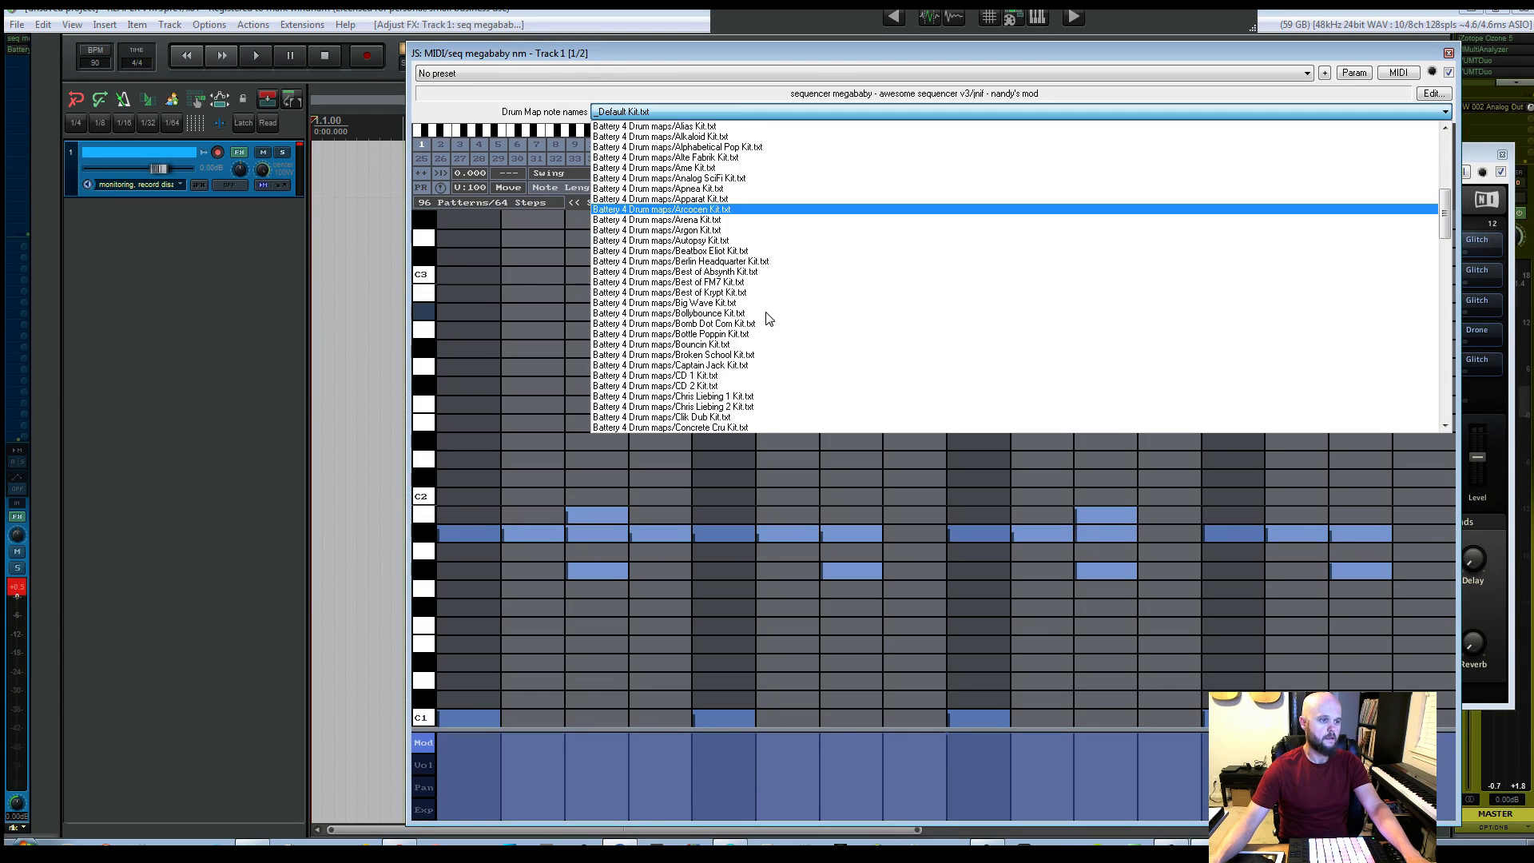
pyautogui.scroll(-1, 767, 319)
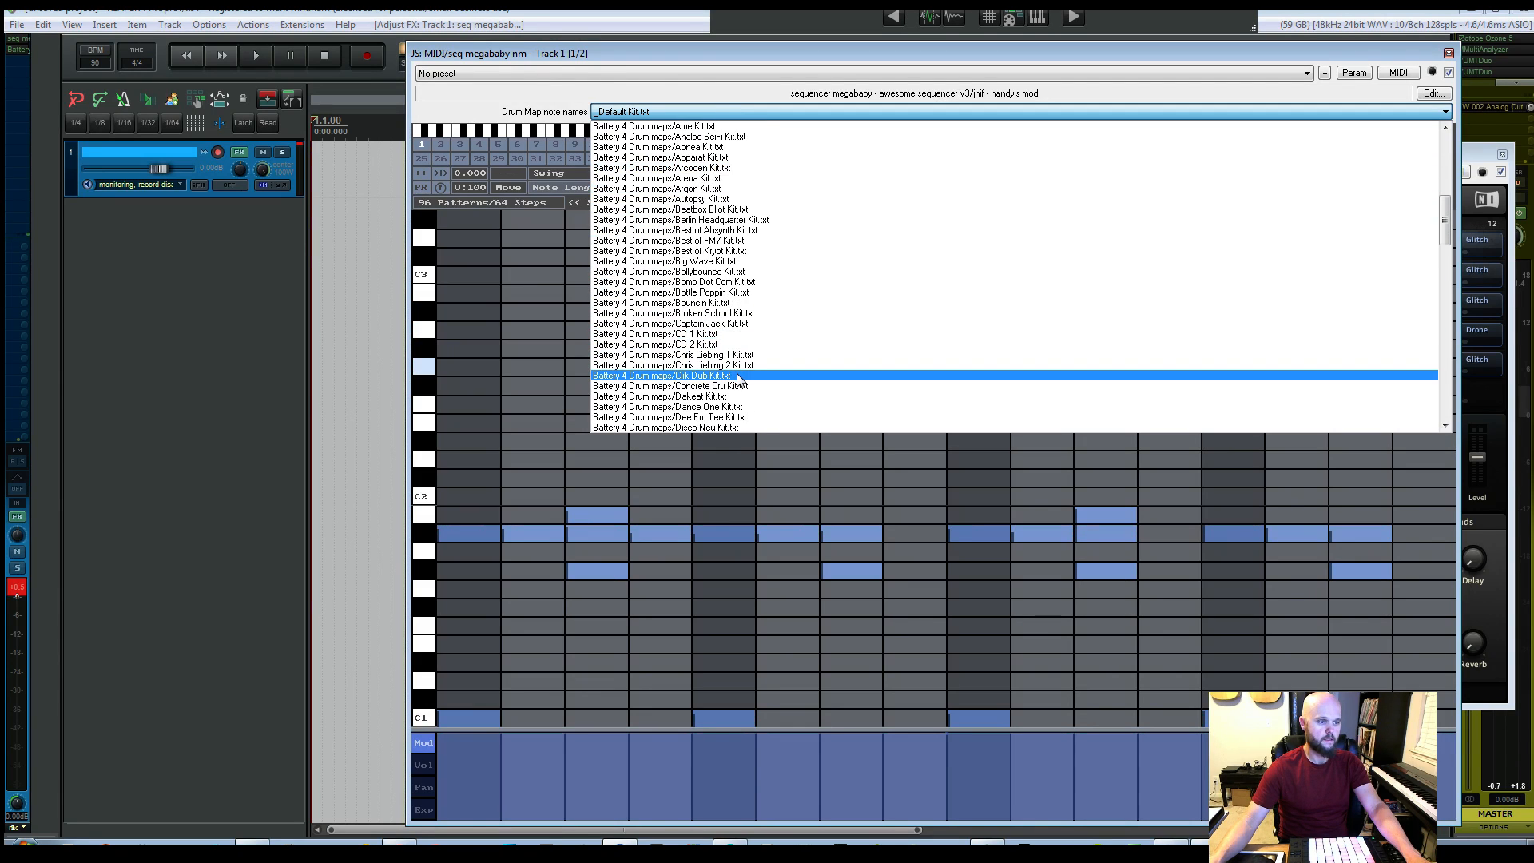
pyautogui.click(739, 381)
pyautogui.click(423, 187)
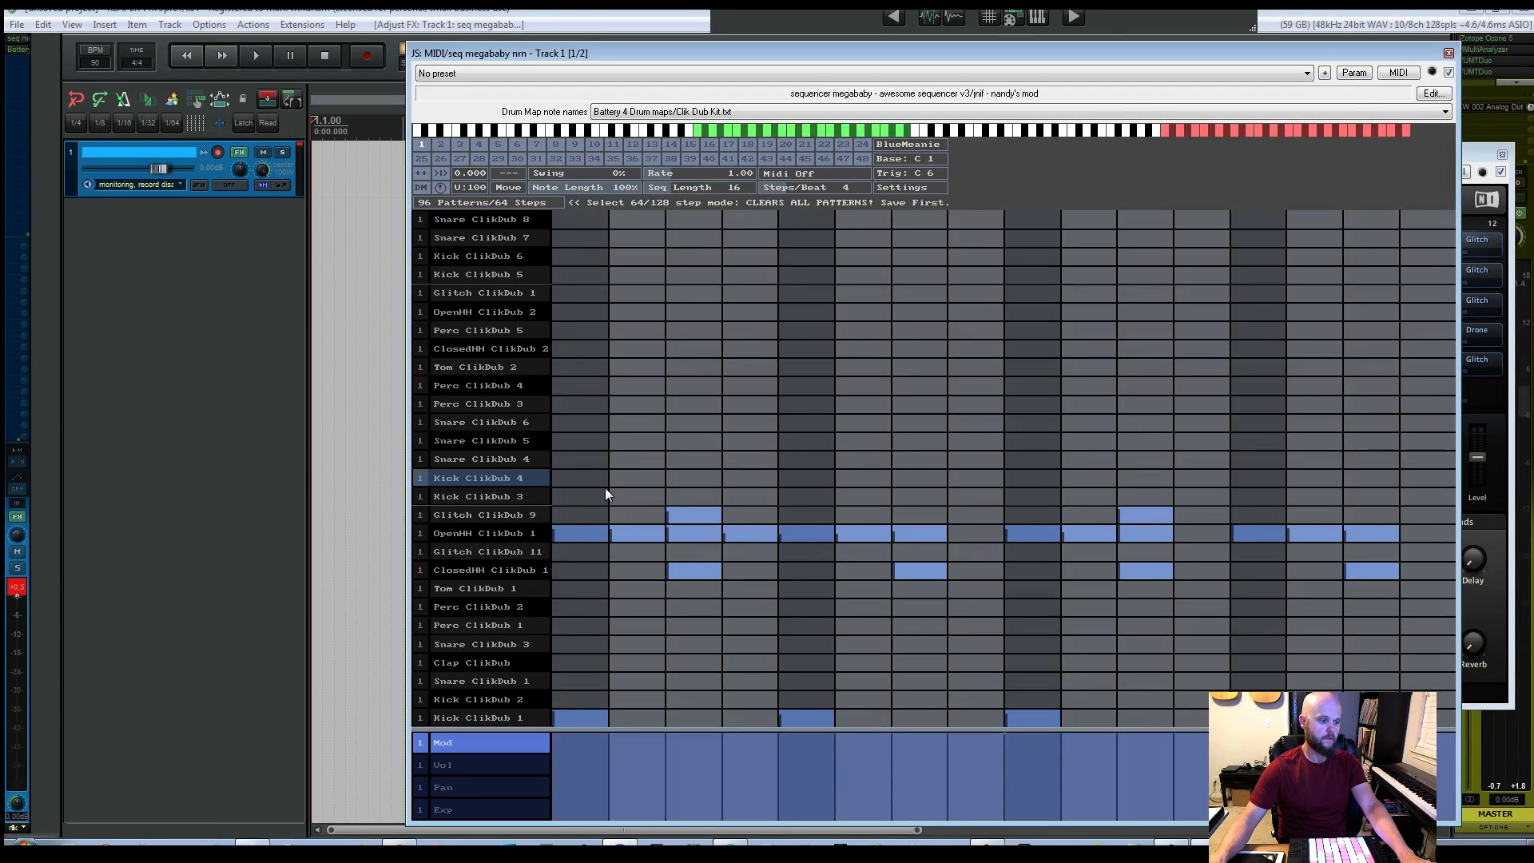
pyautogui.press('space')
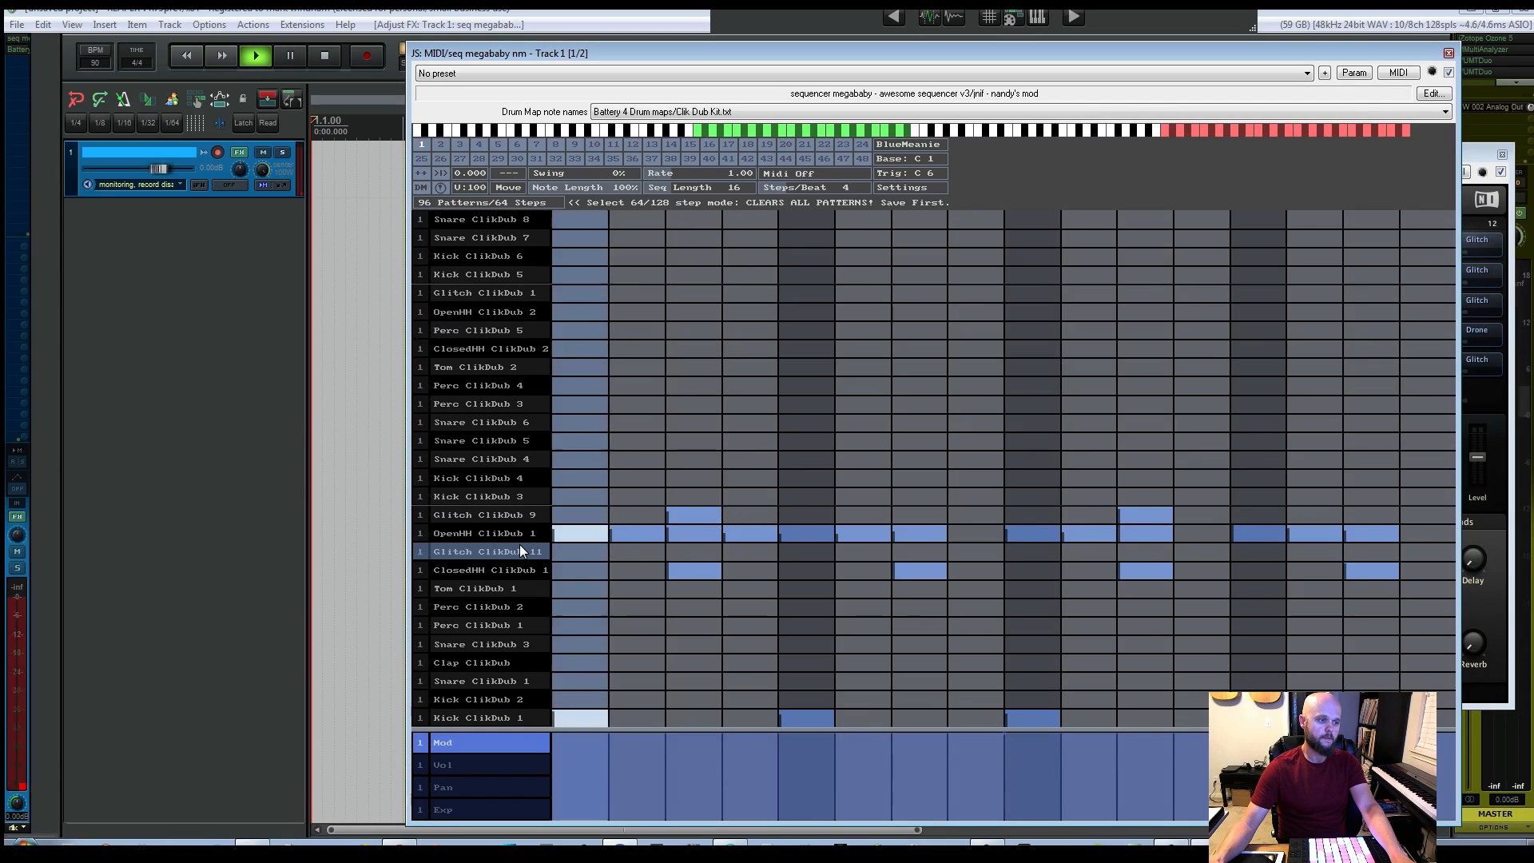
pyautogui.press('space')
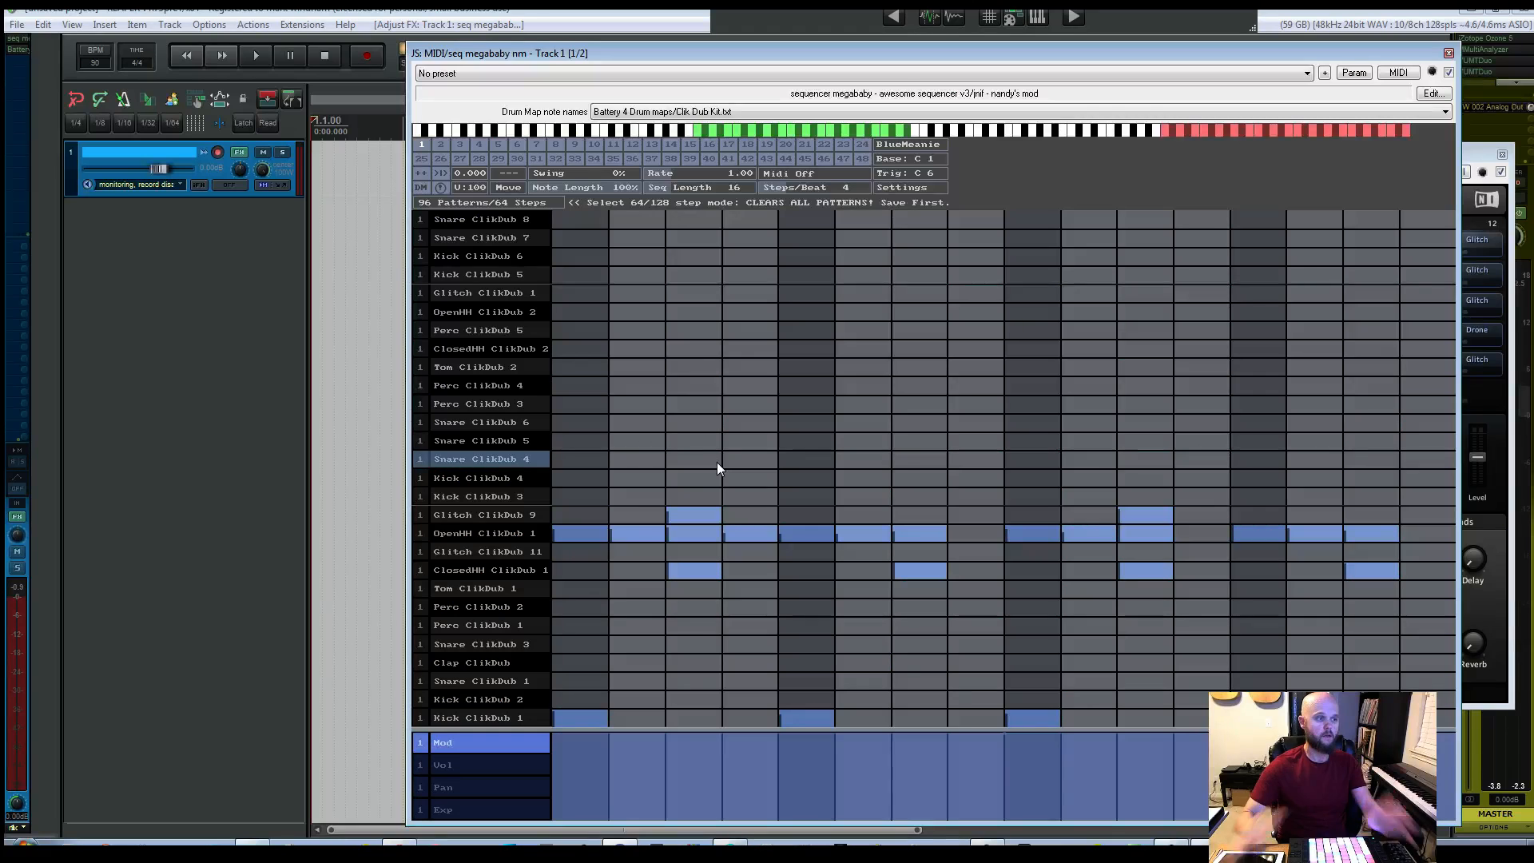
# Step: Copy pattern 1 to pattern 2 and reassign the OpenHH ClikDub 1 lane to ClosedHH ClikDub 3 while auditioning the change
pyautogui.click(441, 145)
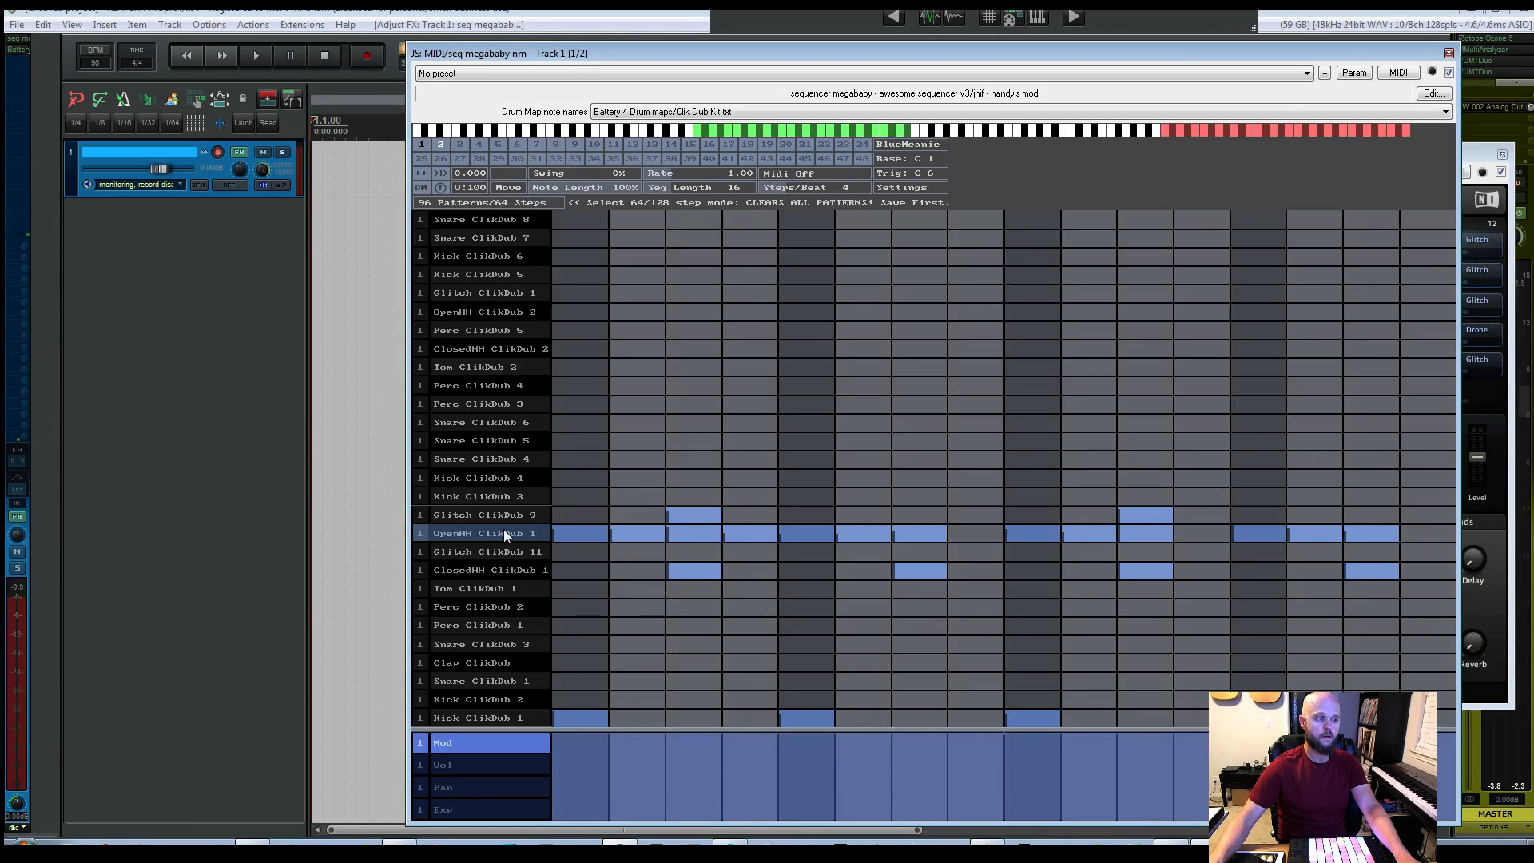
pyautogui.moveTo(524, 529); pyautogui.dragTo(529, 489)
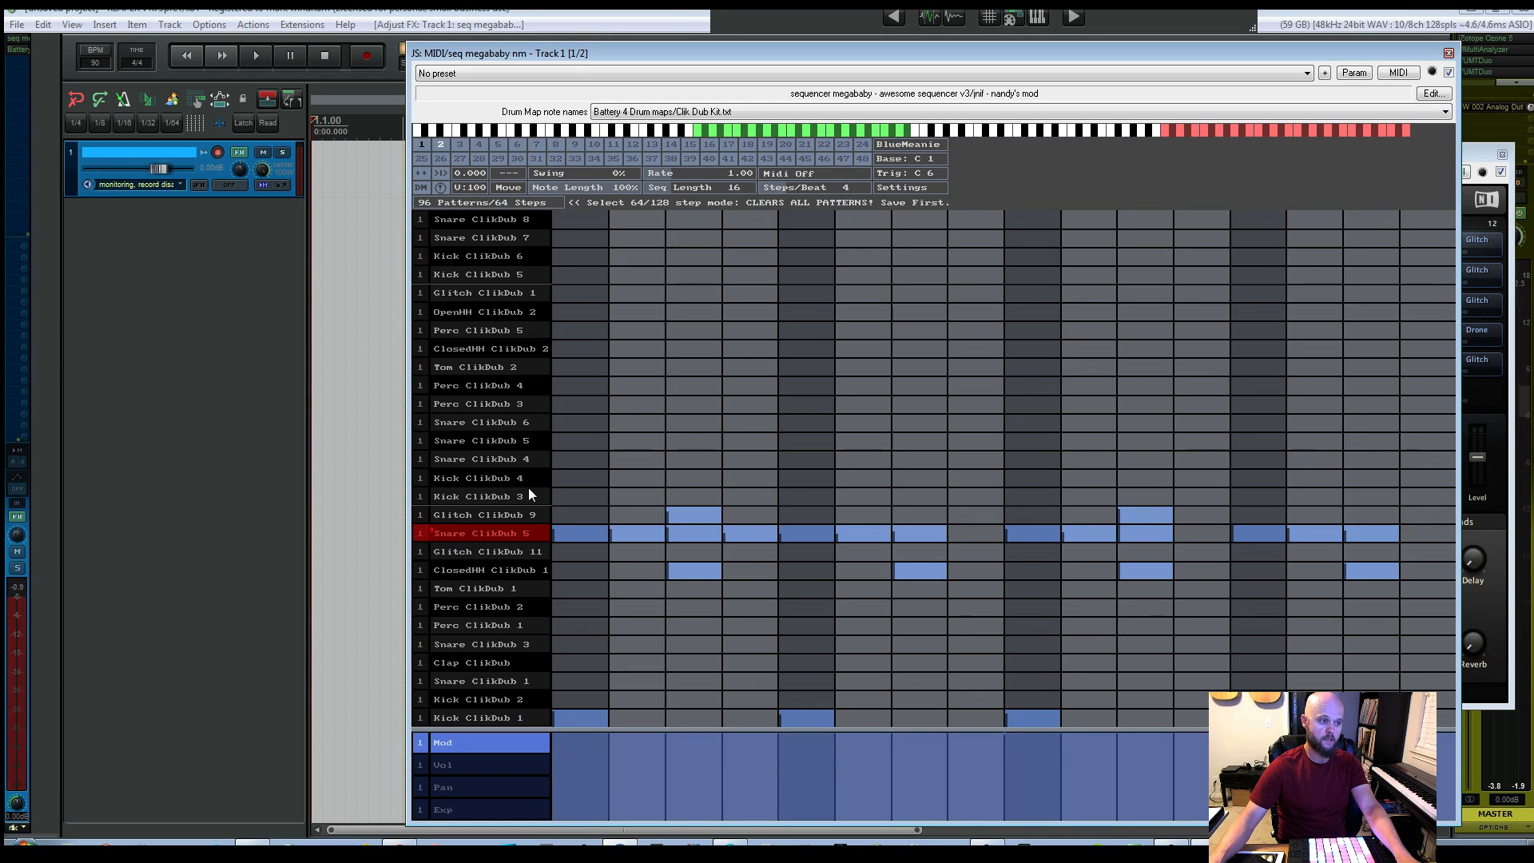
pyautogui.moveTo(529, 487); pyautogui.dragTo(525, 439)
pyautogui.press('space')
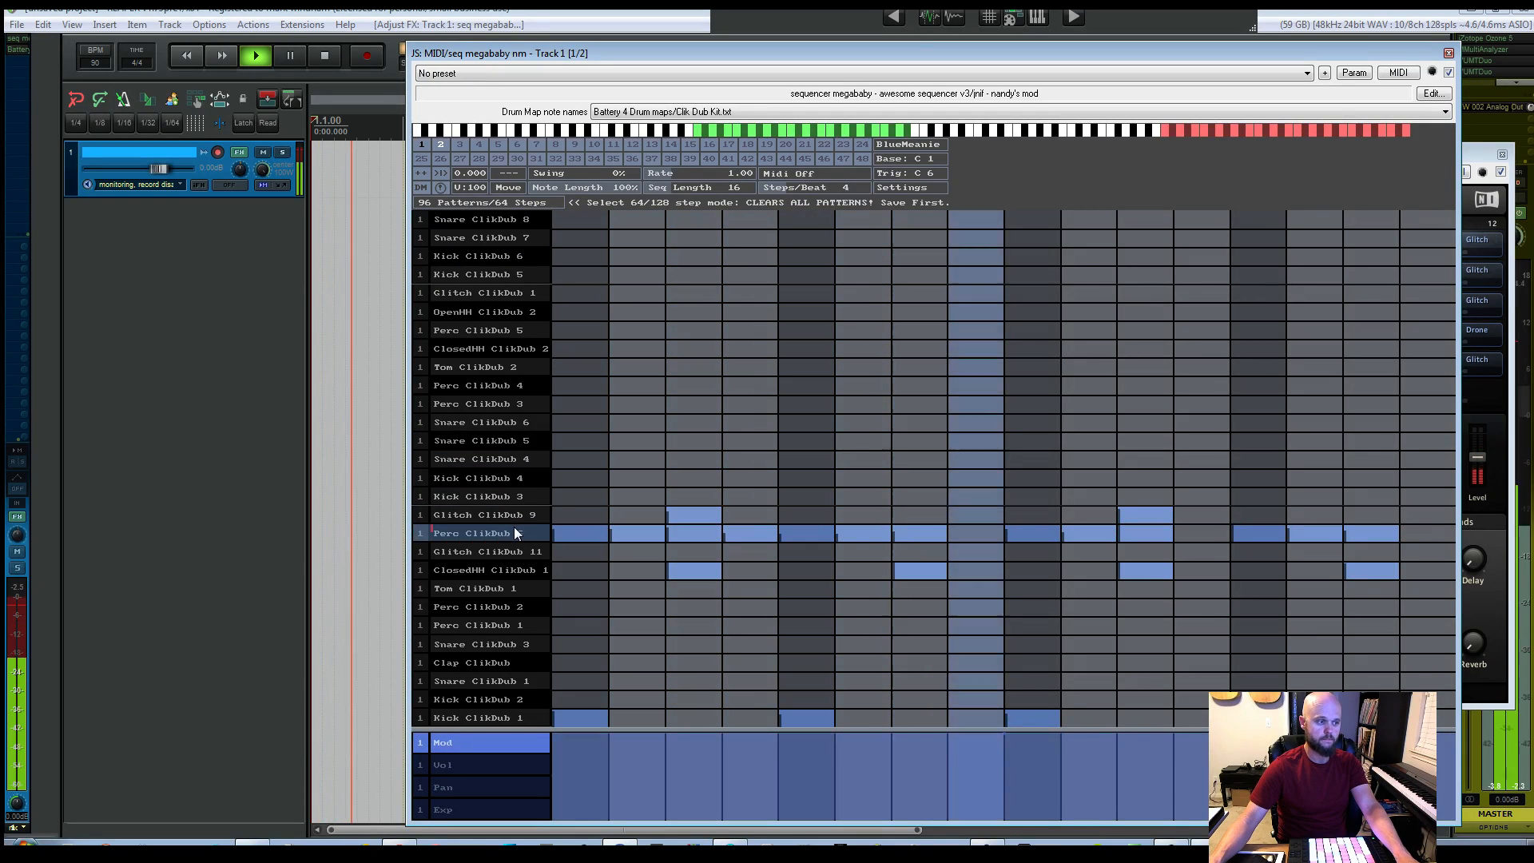
pyautogui.moveTo(514, 526)
pyautogui.mouseDown()
pyautogui.moveTo(518, 482)
pyautogui.moveTo(520, 530)
pyautogui.mouseUp()
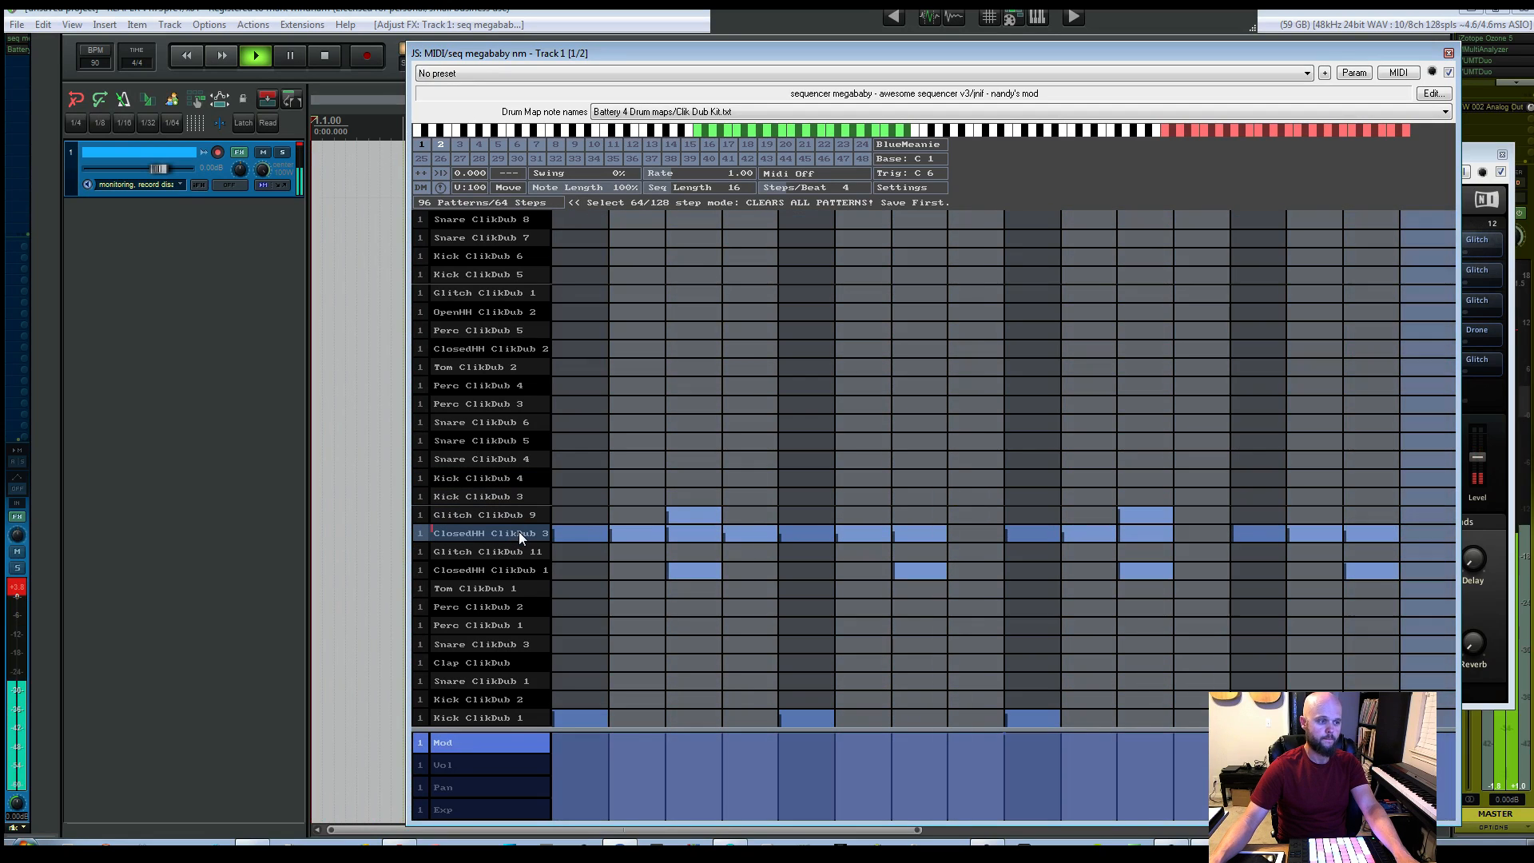
pyautogui.press('space')
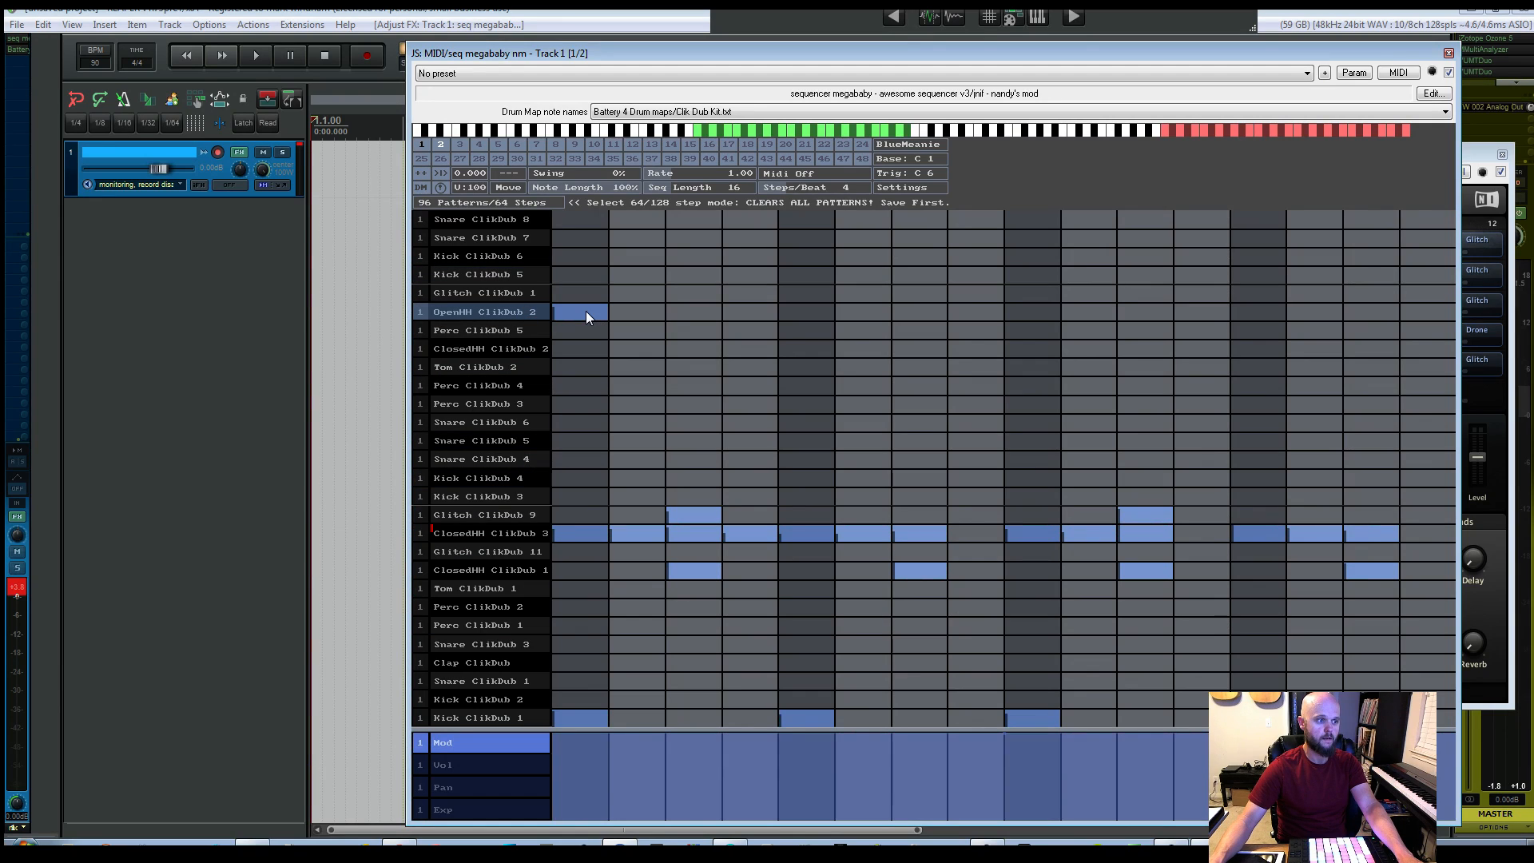
# Step: In pattern 2, place OpenHH ClikDub 2 hits on steps 1–7, 9–11 and 13–15, and erase all ClosedHH ClikDub 3 hits
pyautogui.moveTo(630, 310); pyautogui.dragTo(783, 302)
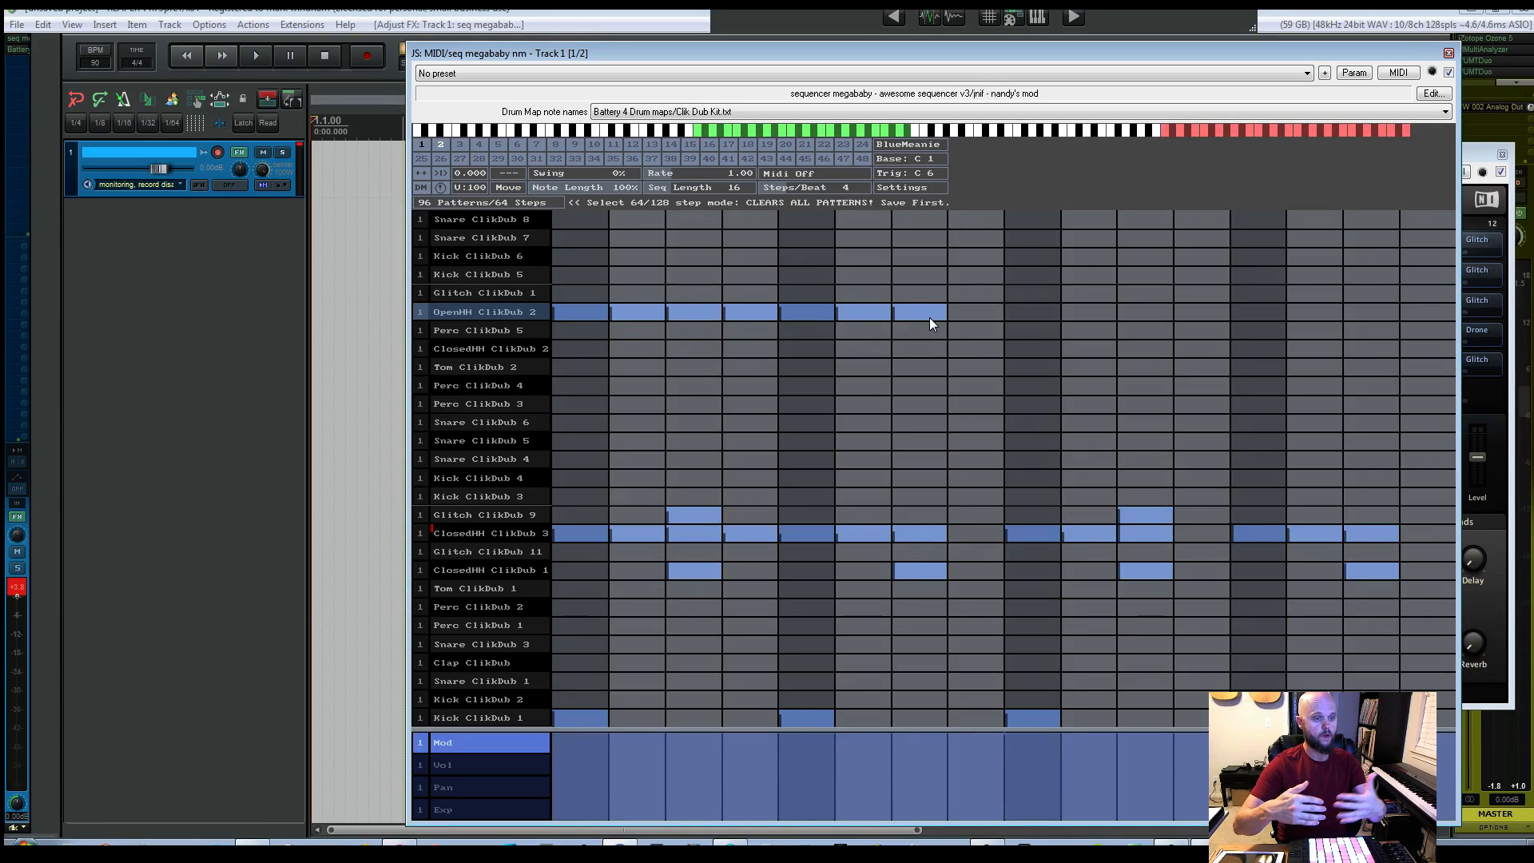
pyautogui.moveTo(1034, 314); pyautogui.dragTo(1128, 309)
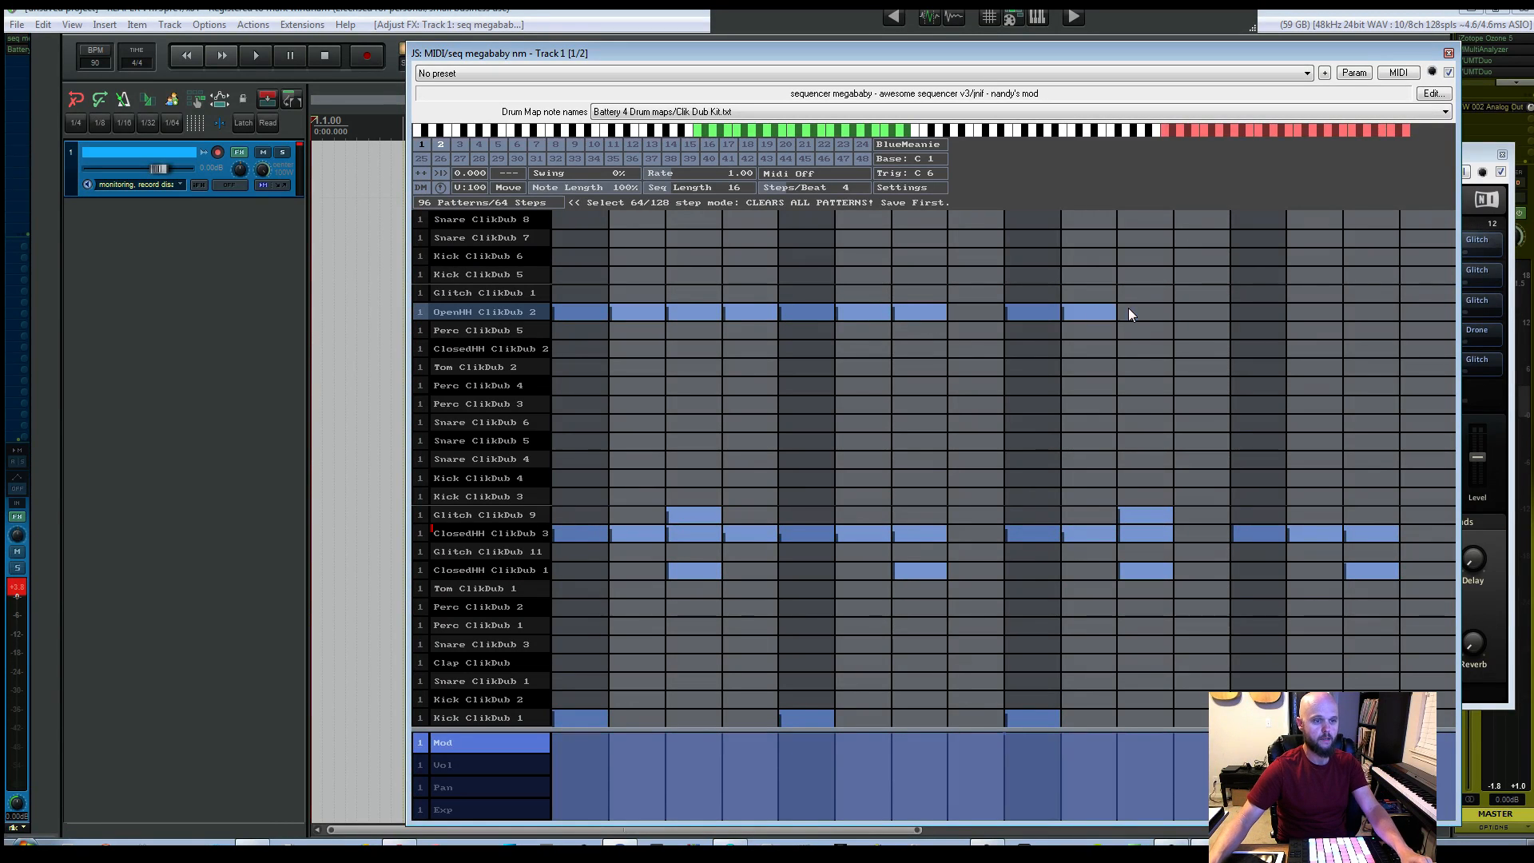
pyautogui.moveTo(1245, 311); pyautogui.dragTo(1263, 312)
pyautogui.moveTo(1376, 532); pyautogui.dragTo(531, 539)
# Step: During playback, clear the OpenHH ClikDub 2 hits from steps 3, 4, 6 and 7, and switch back to pattern 1
pyautogui.press('space')
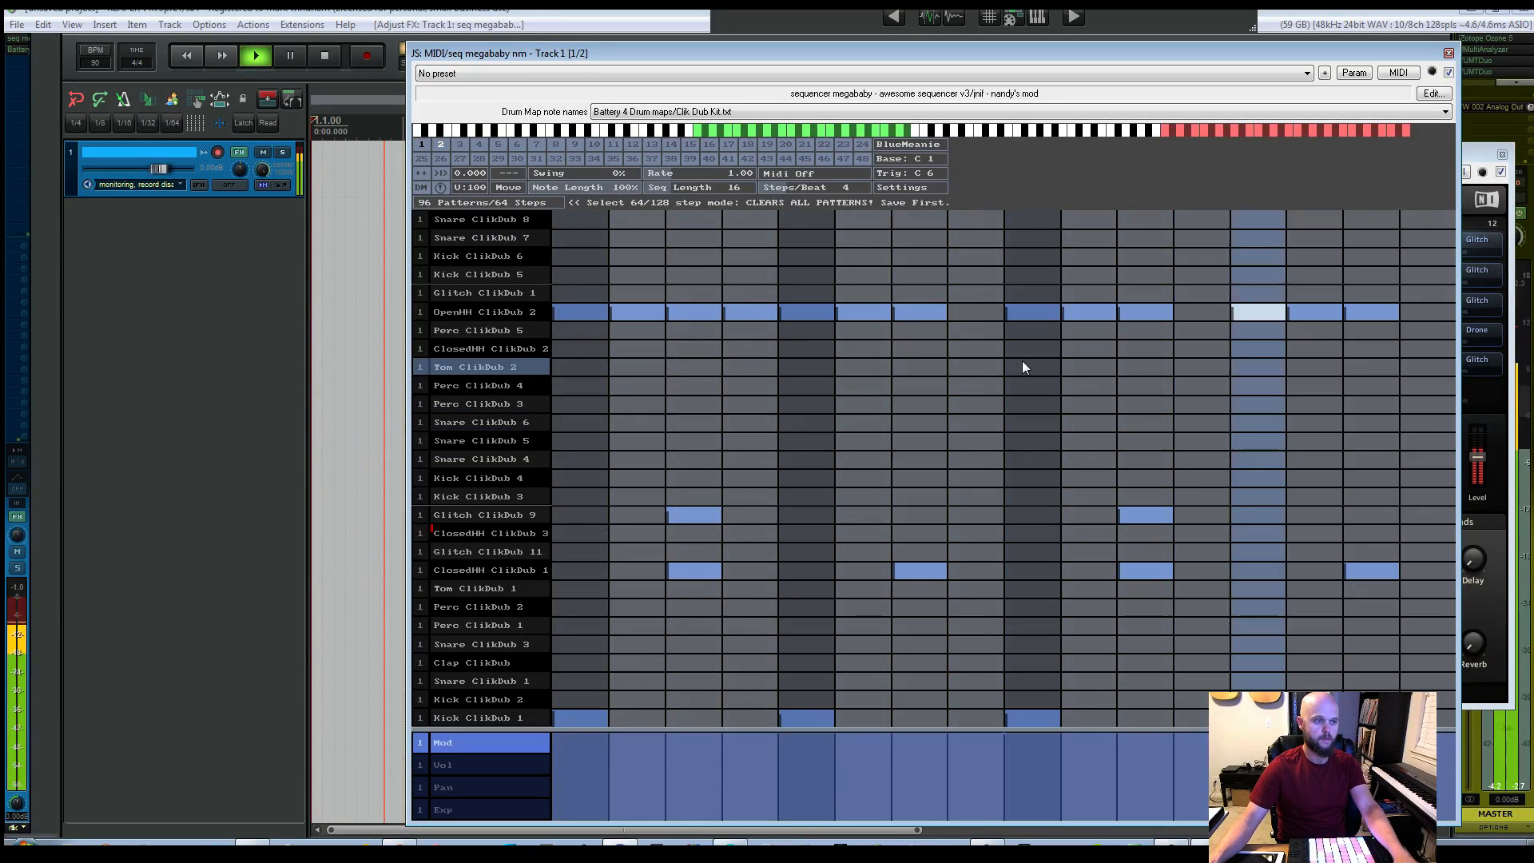
pyautogui.moveTo(704, 312); pyautogui.dragTo(874, 326)
pyautogui.click(813, 308)
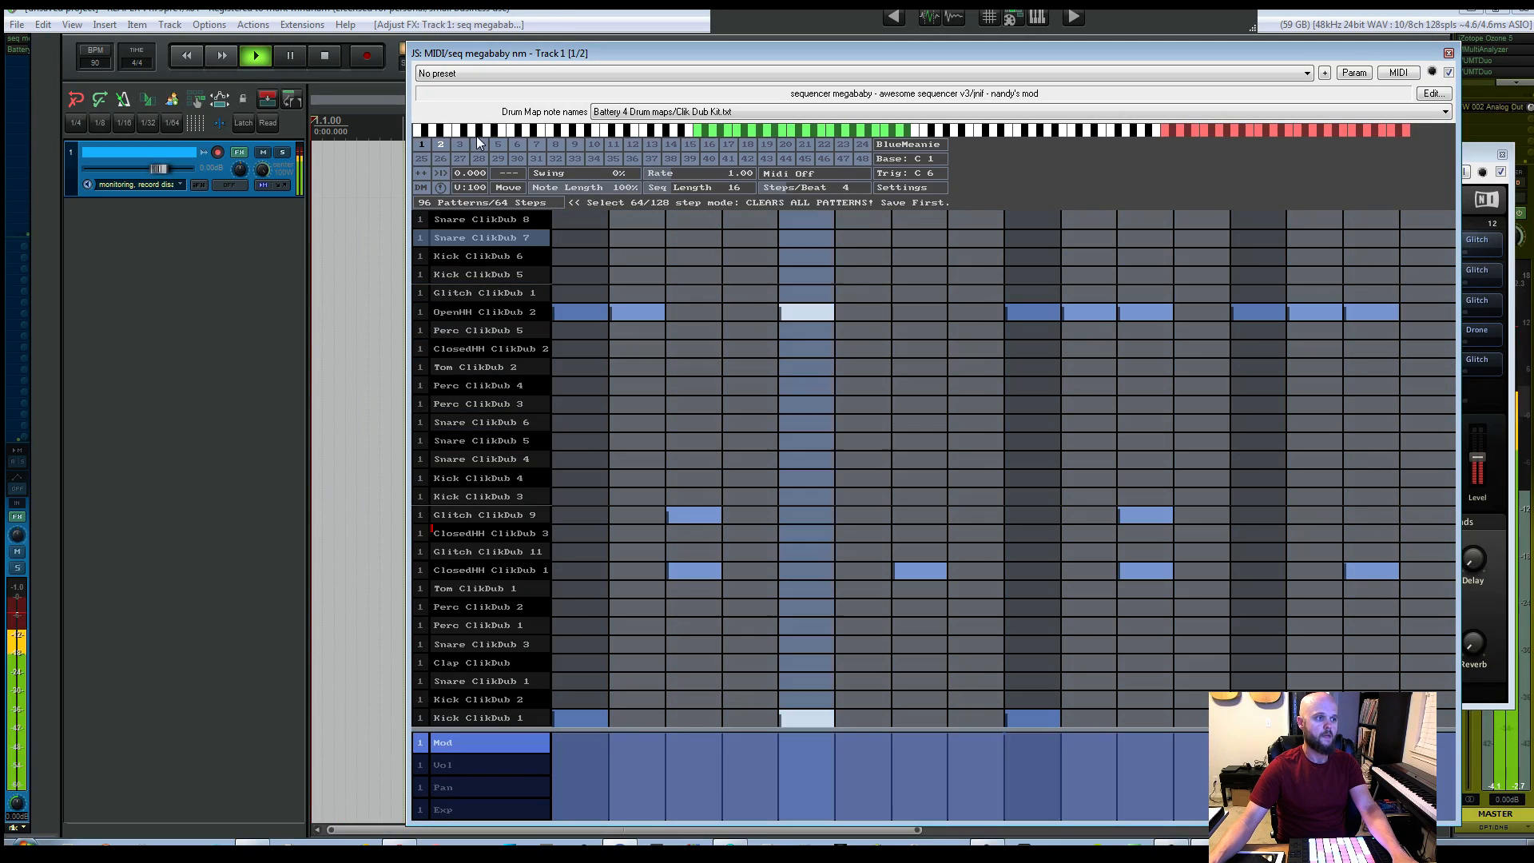
pyautogui.click(424, 145)
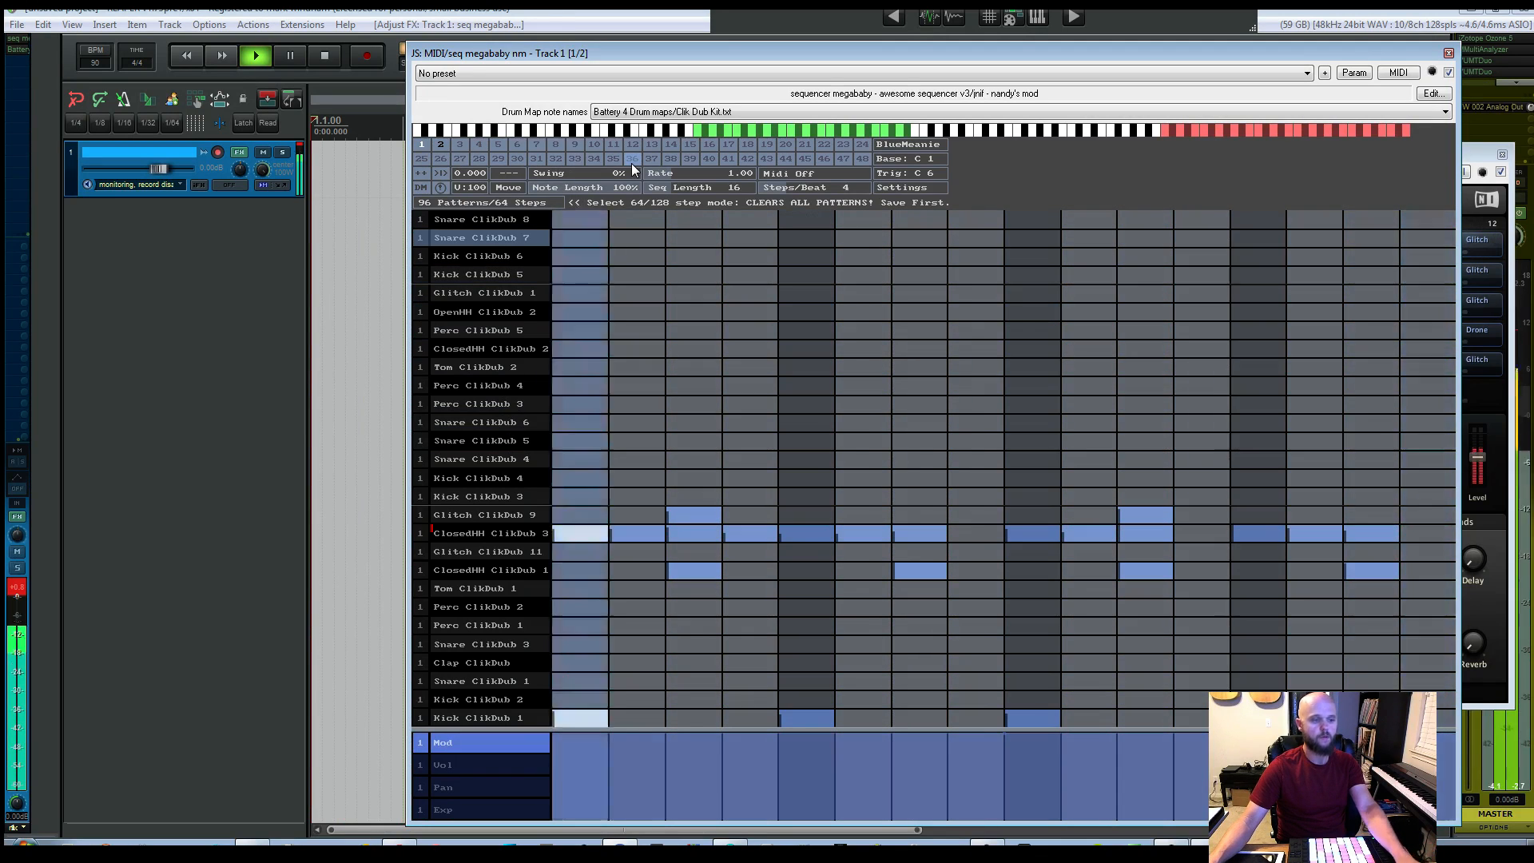
pyautogui.press('space')
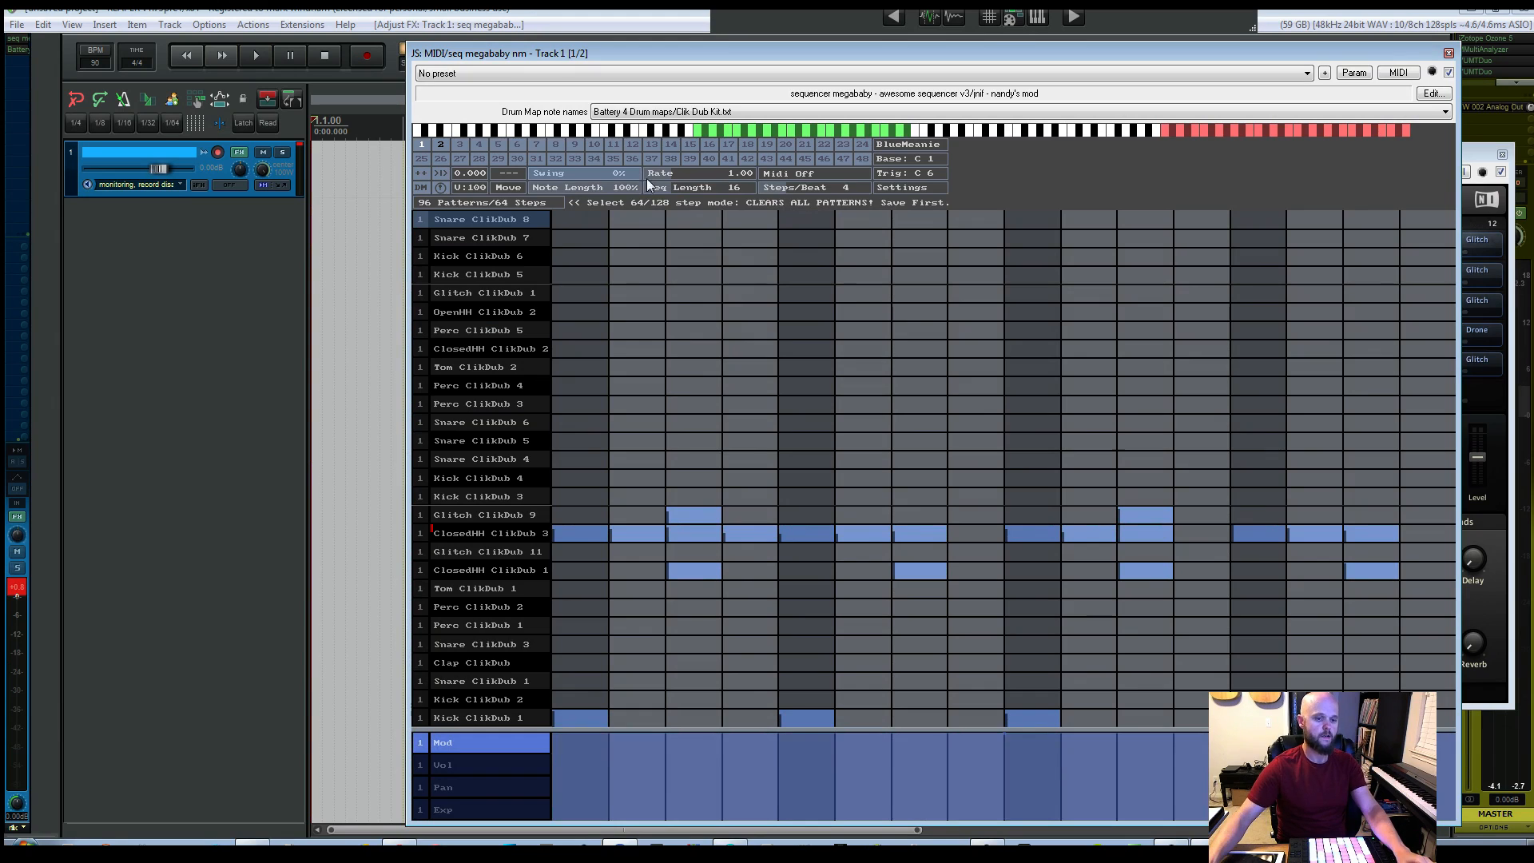
# Step: Add ClosedHH ClikDub 2 hits on steps 13–16, dividing steps 14, 15 and 16 into 2, 3 and 4 repeats, and audition the roll
pyautogui.click(470, 347)
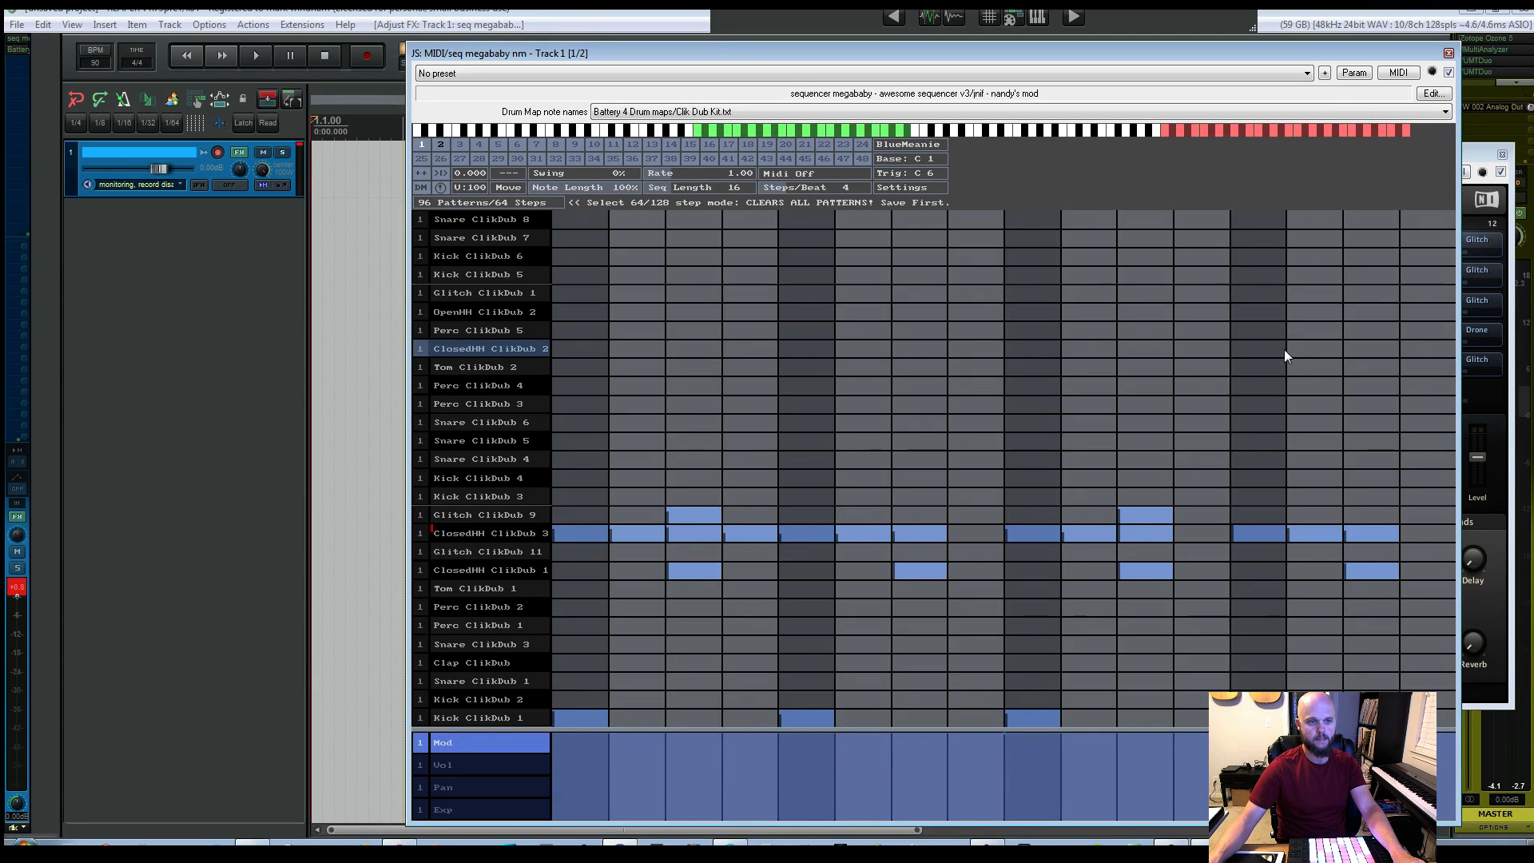
pyautogui.moveTo(1269, 350); pyautogui.dragTo(1432, 347)
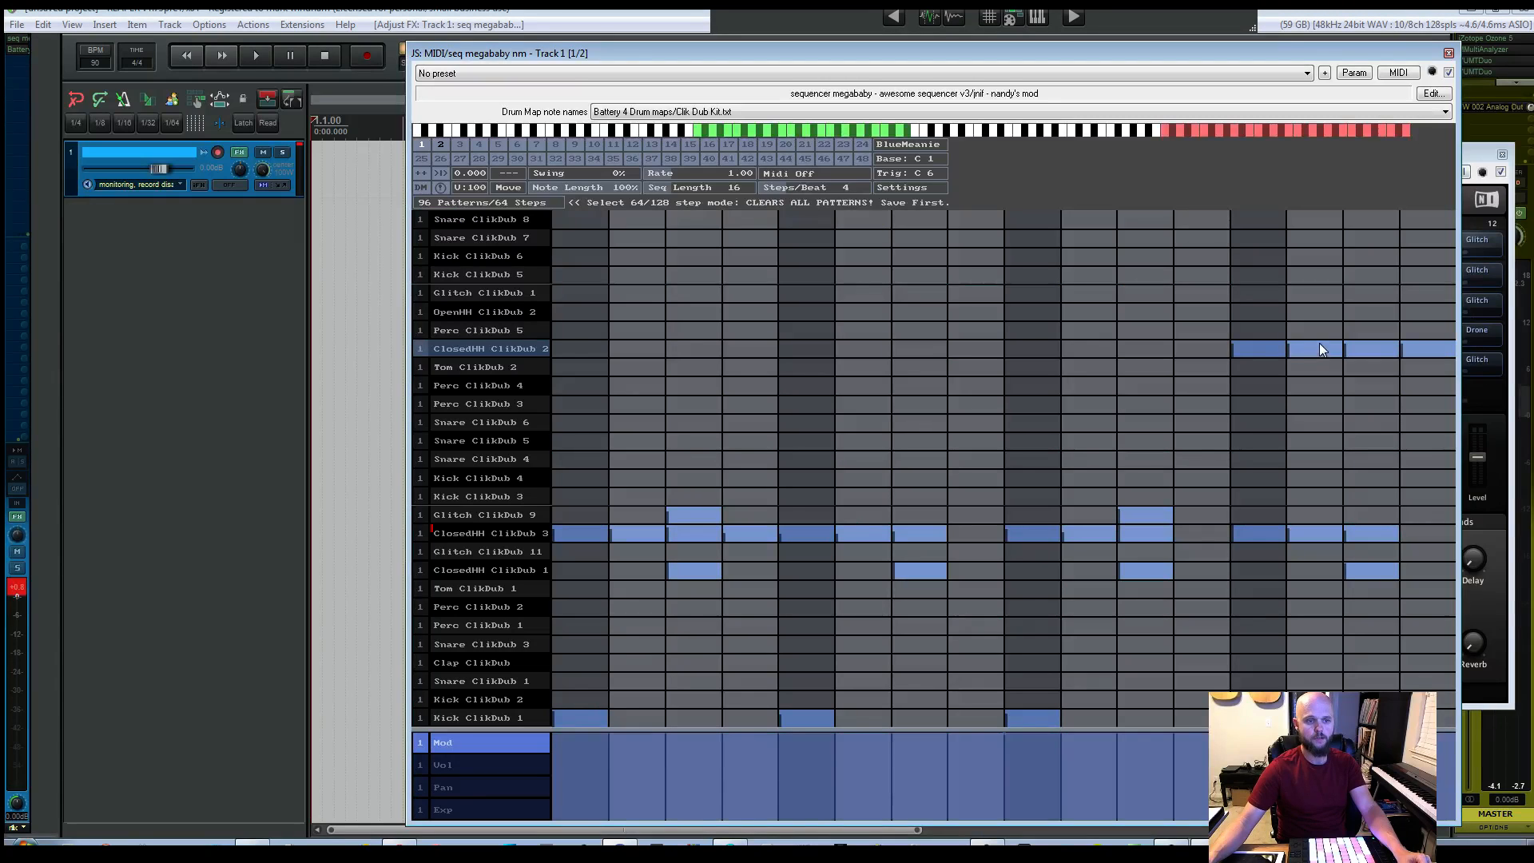
pyautogui.click(1365, 334)
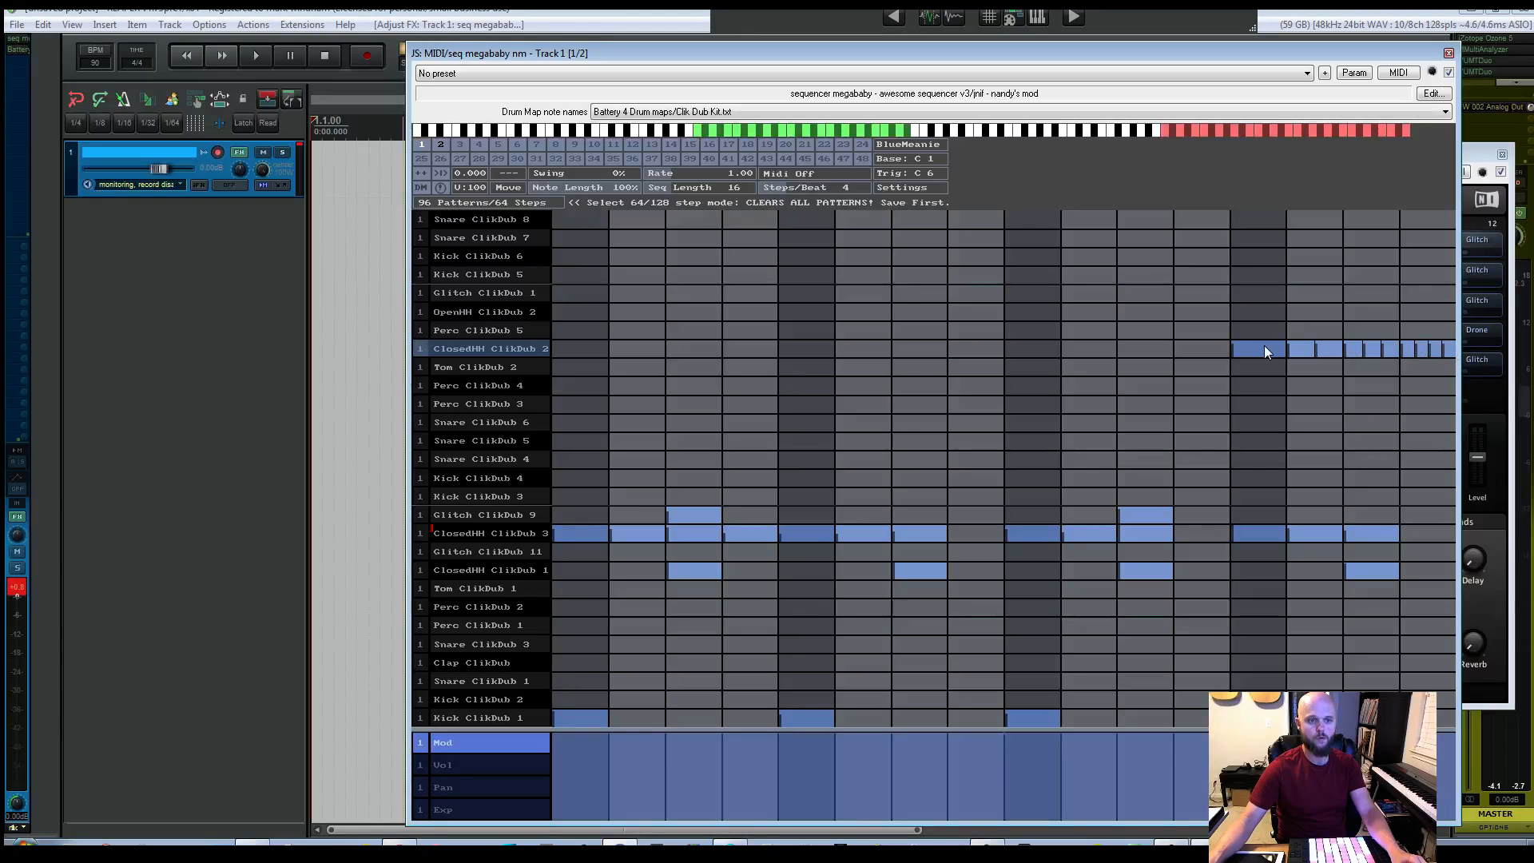
pyautogui.press('space')
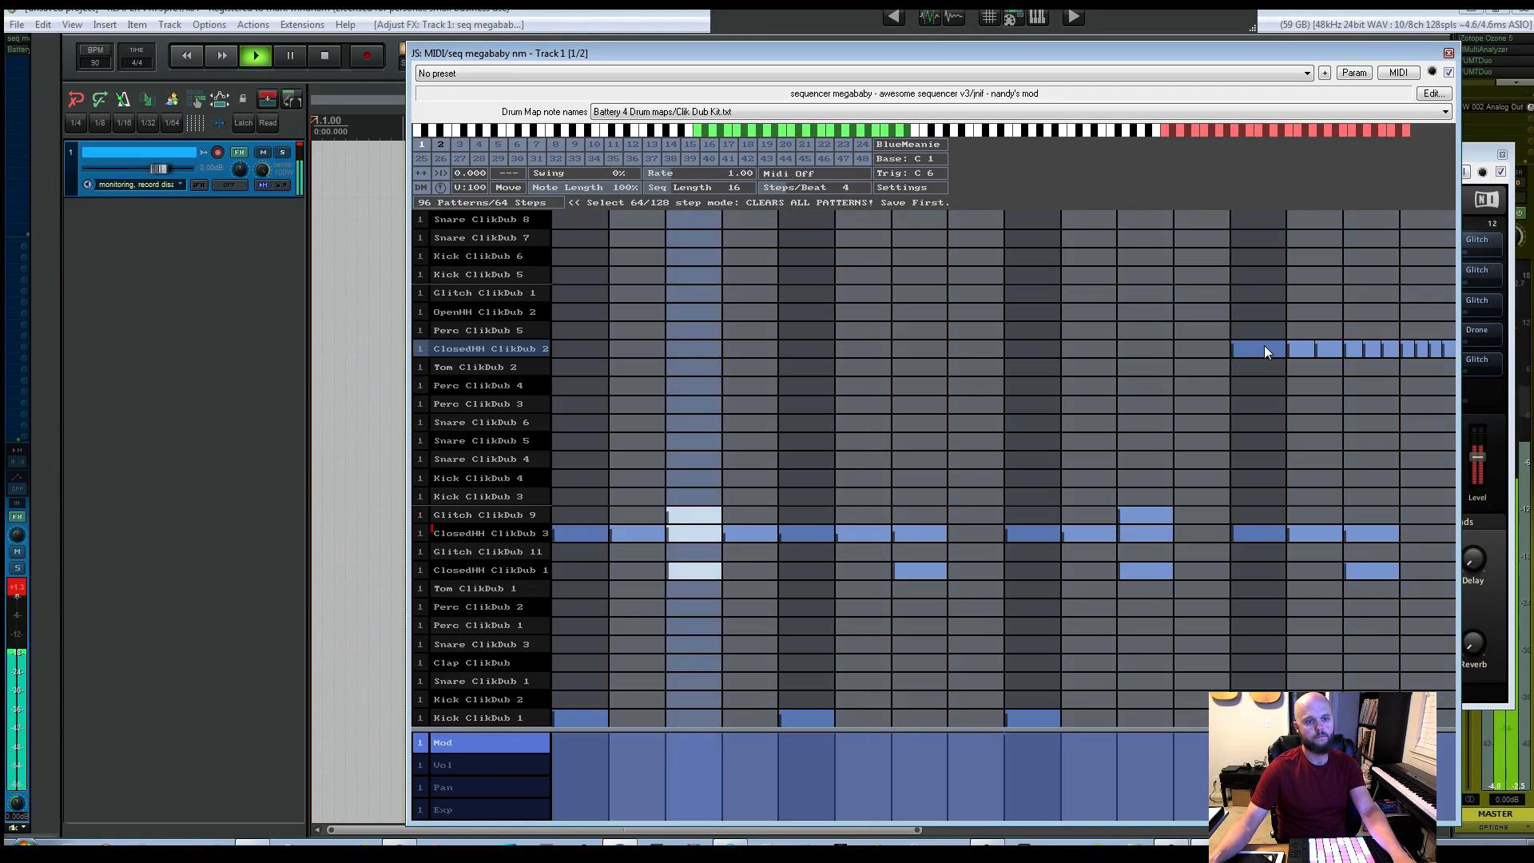
pyautogui.press('space')
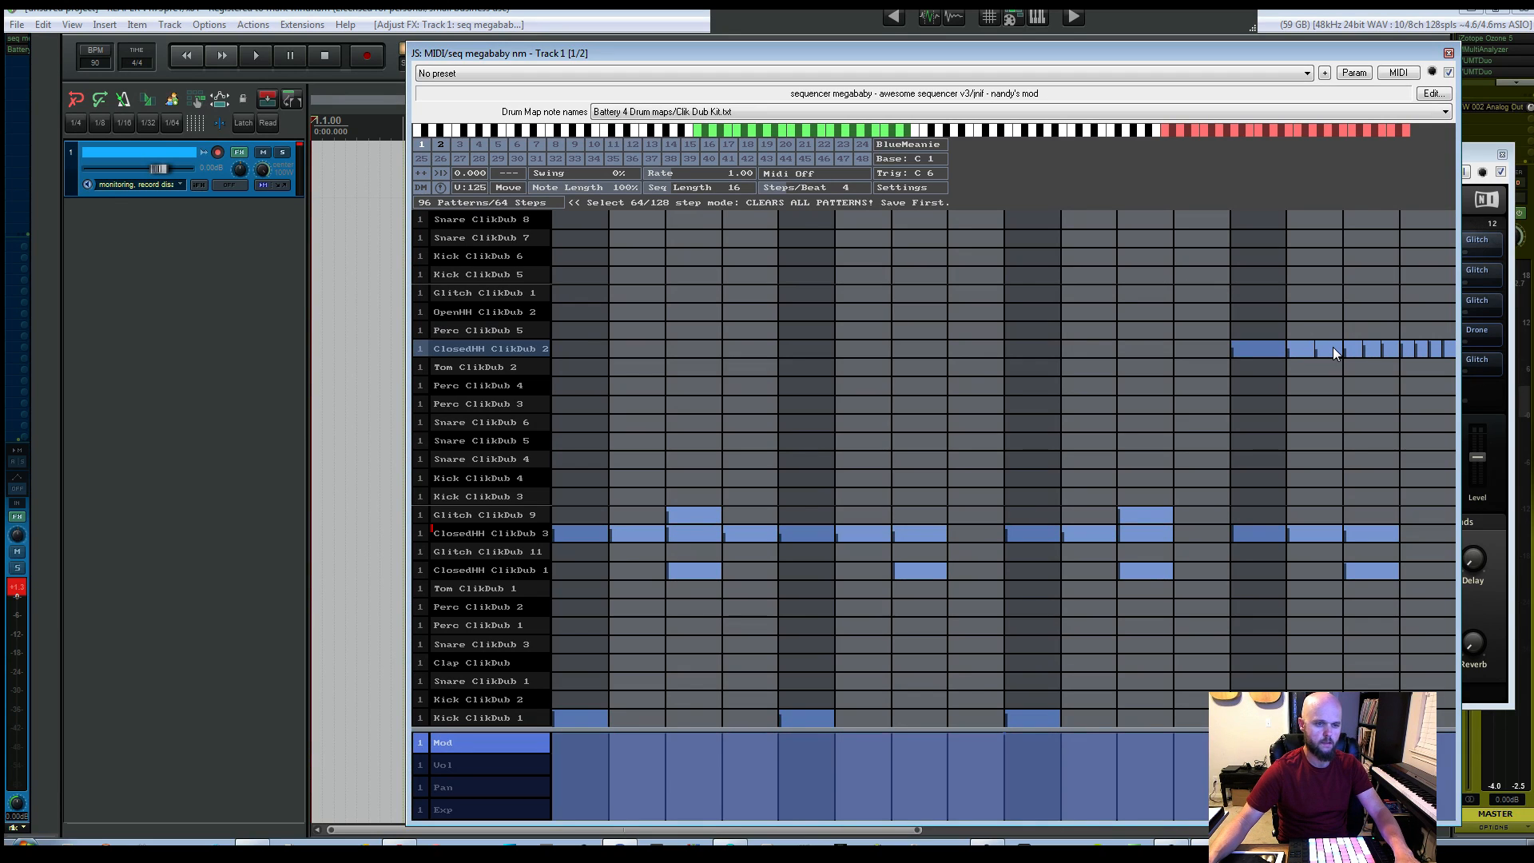
# Step: Adjust the velocities in the ClosedHH ClikDub 2 roll, ending with a value of 76, and play the pattern
pyautogui.scroll(2, 1333, 347)
pyautogui.scroll(2, 1334, 358)
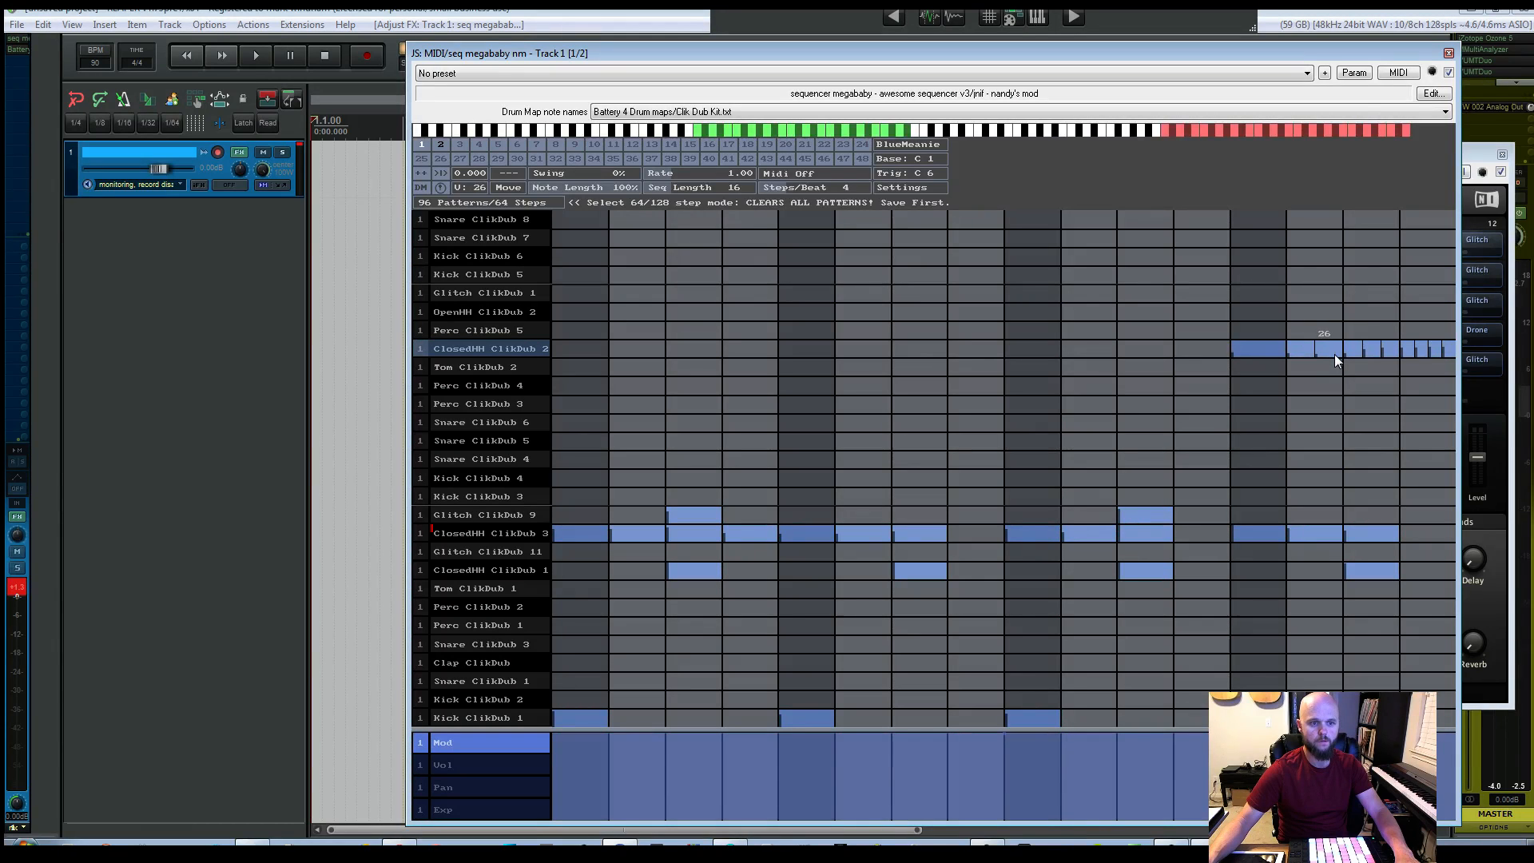
pyautogui.scroll(2, 1334, 353)
pyautogui.press('space')
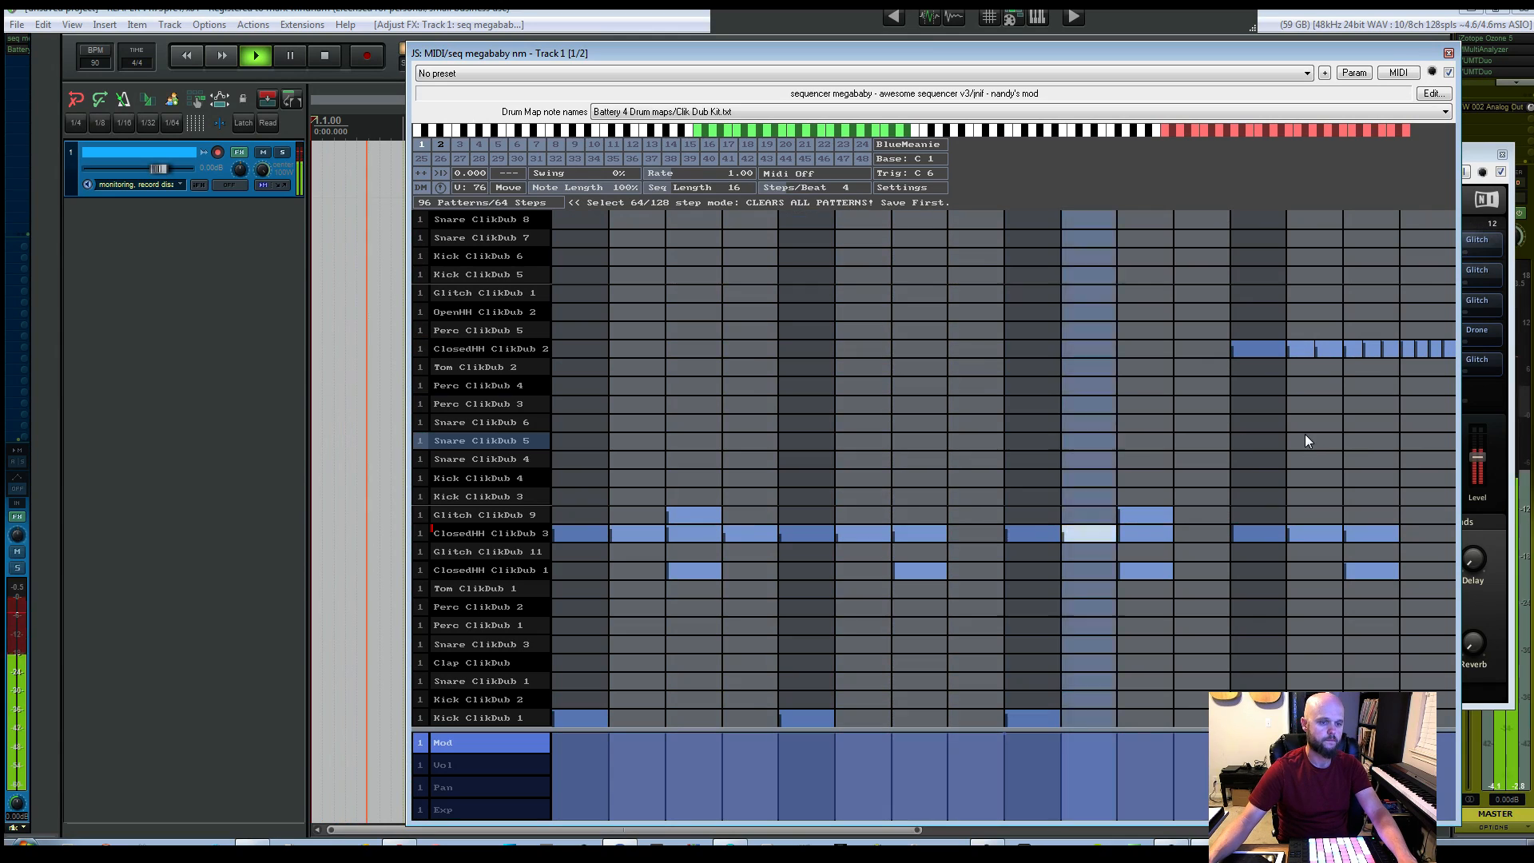
pyautogui.press('space')
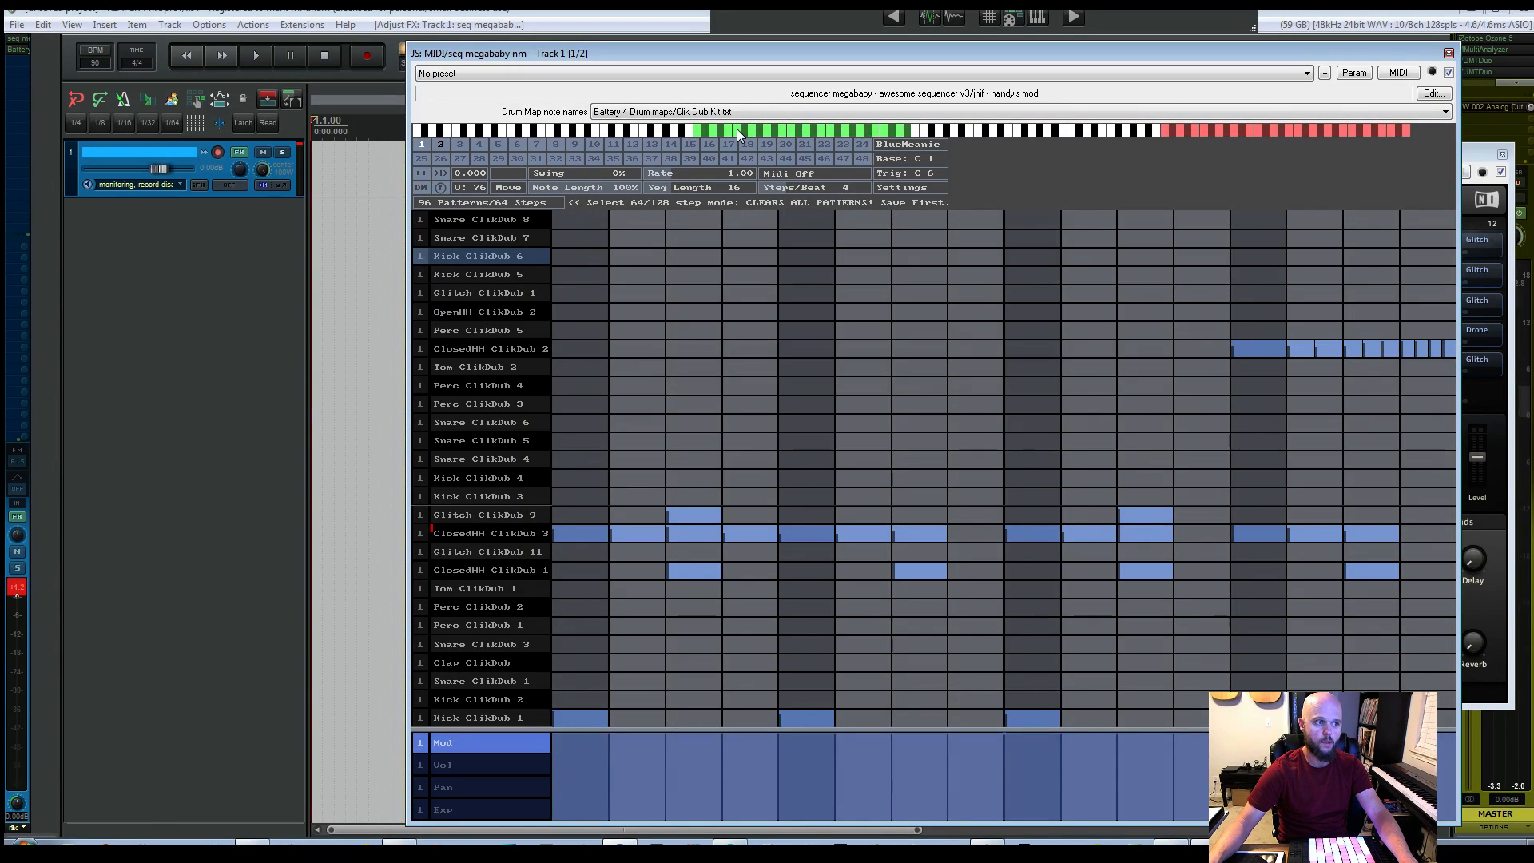
# Step: Shift the pattern's base note up to C#1 and back to C1, and try the base note control during playback
pyautogui.moveTo(738, 130); pyautogui.dragTo(742, 129)
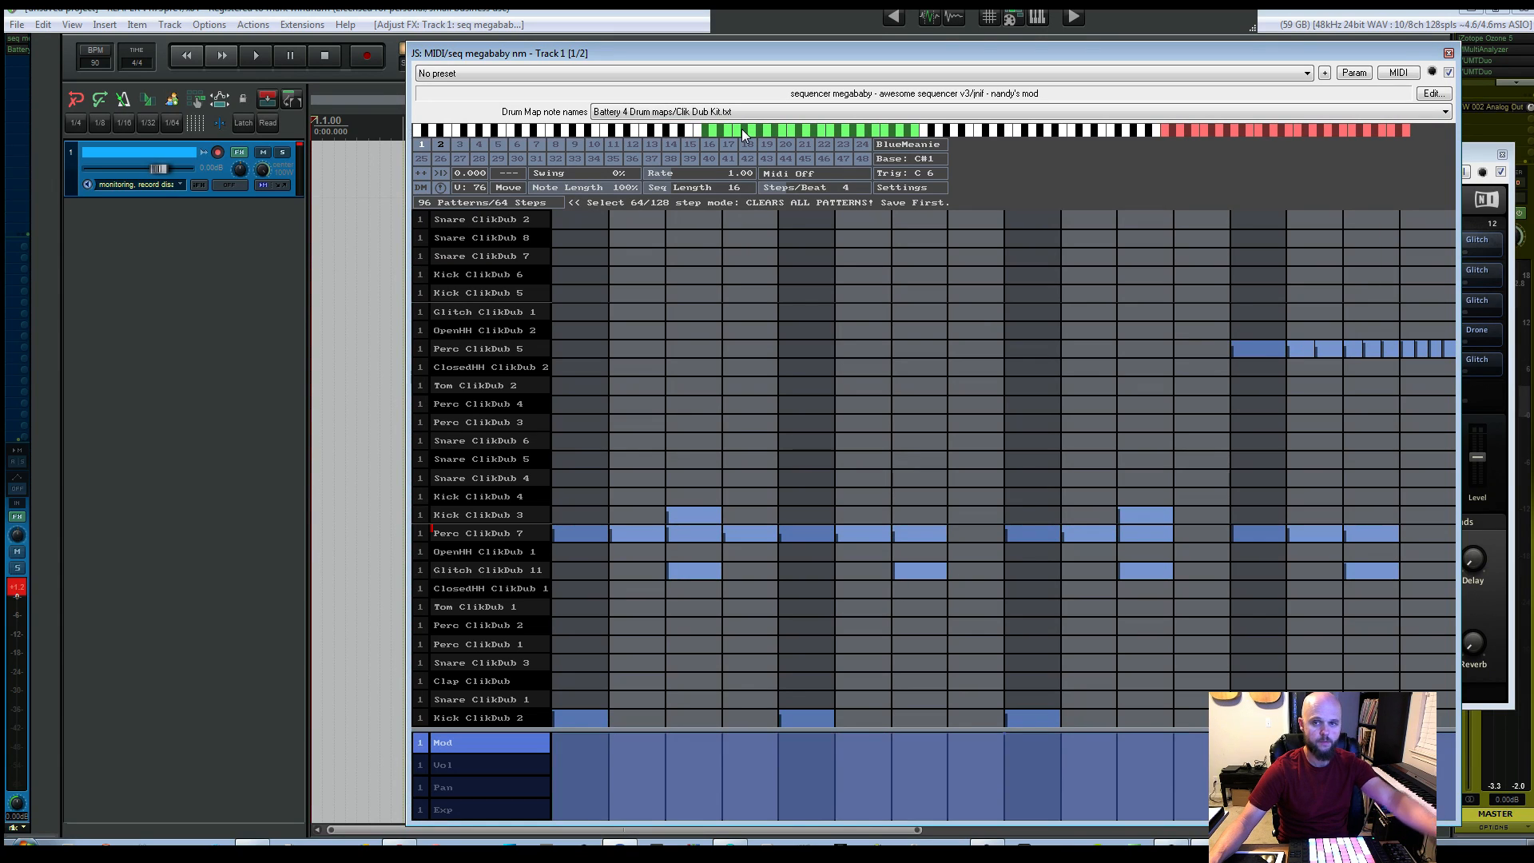
pyautogui.moveTo(742, 128); pyautogui.dragTo(735, 128)
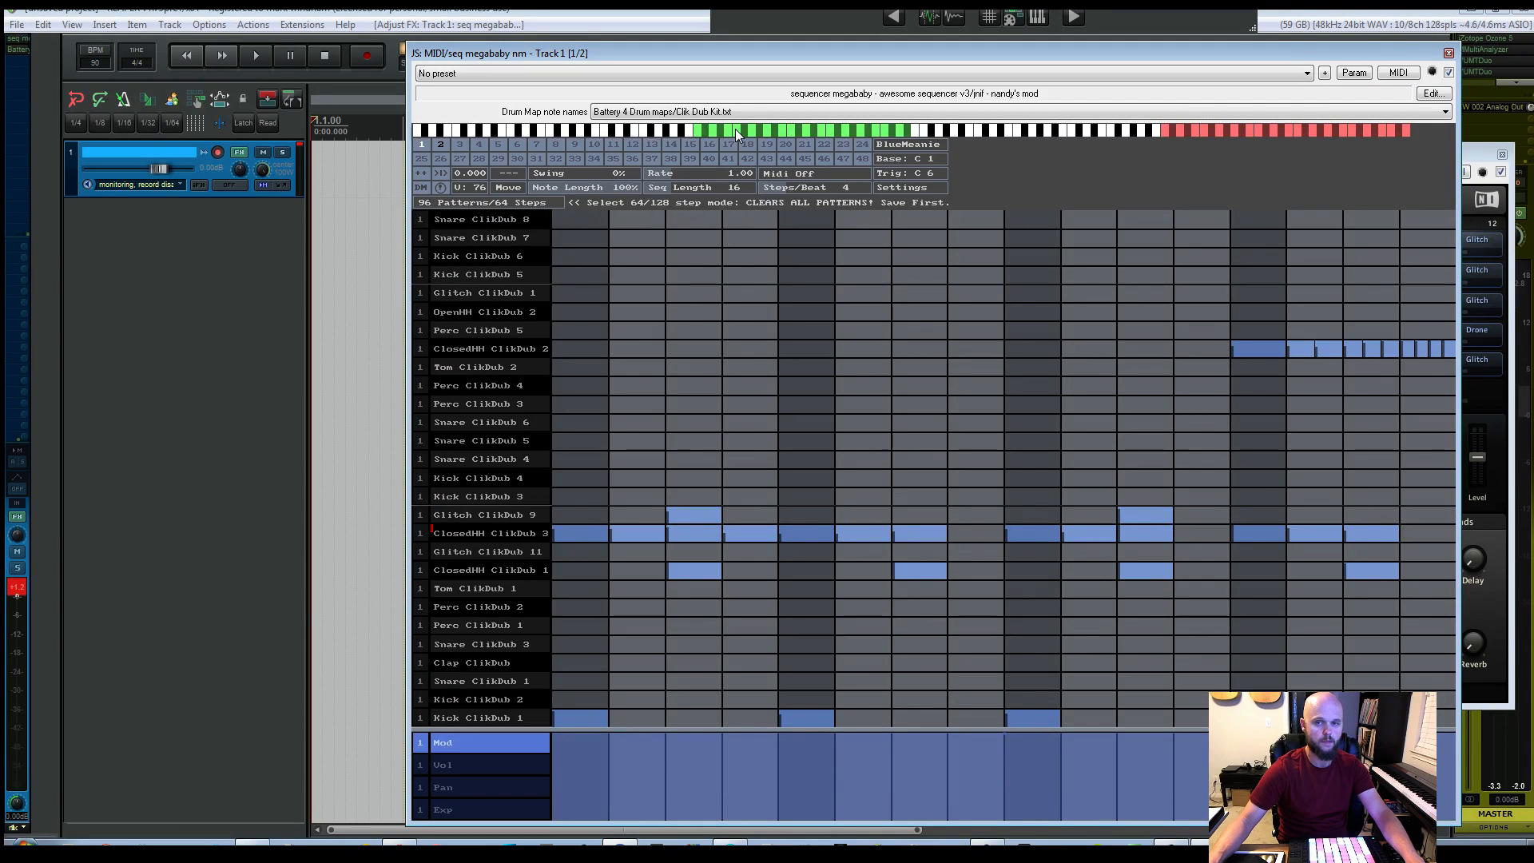
pyautogui.press('space')
pyautogui.moveTo(735, 128)
pyautogui.mouseDown()
pyautogui.moveTo(760, 128)
pyautogui.moveTo(737, 128)
pyautogui.mouseUp()
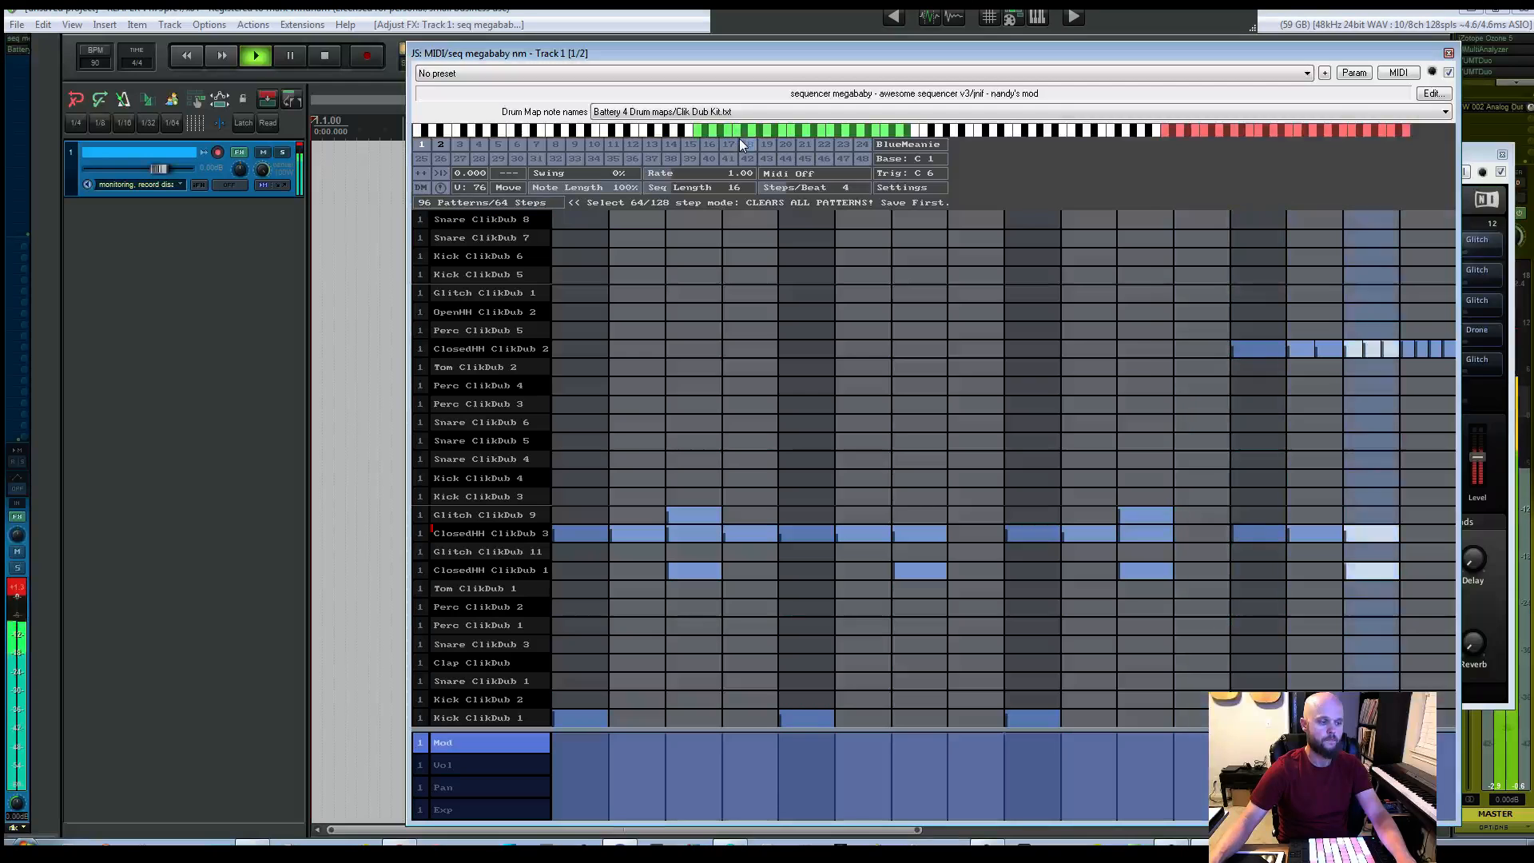
pyautogui.press('space')
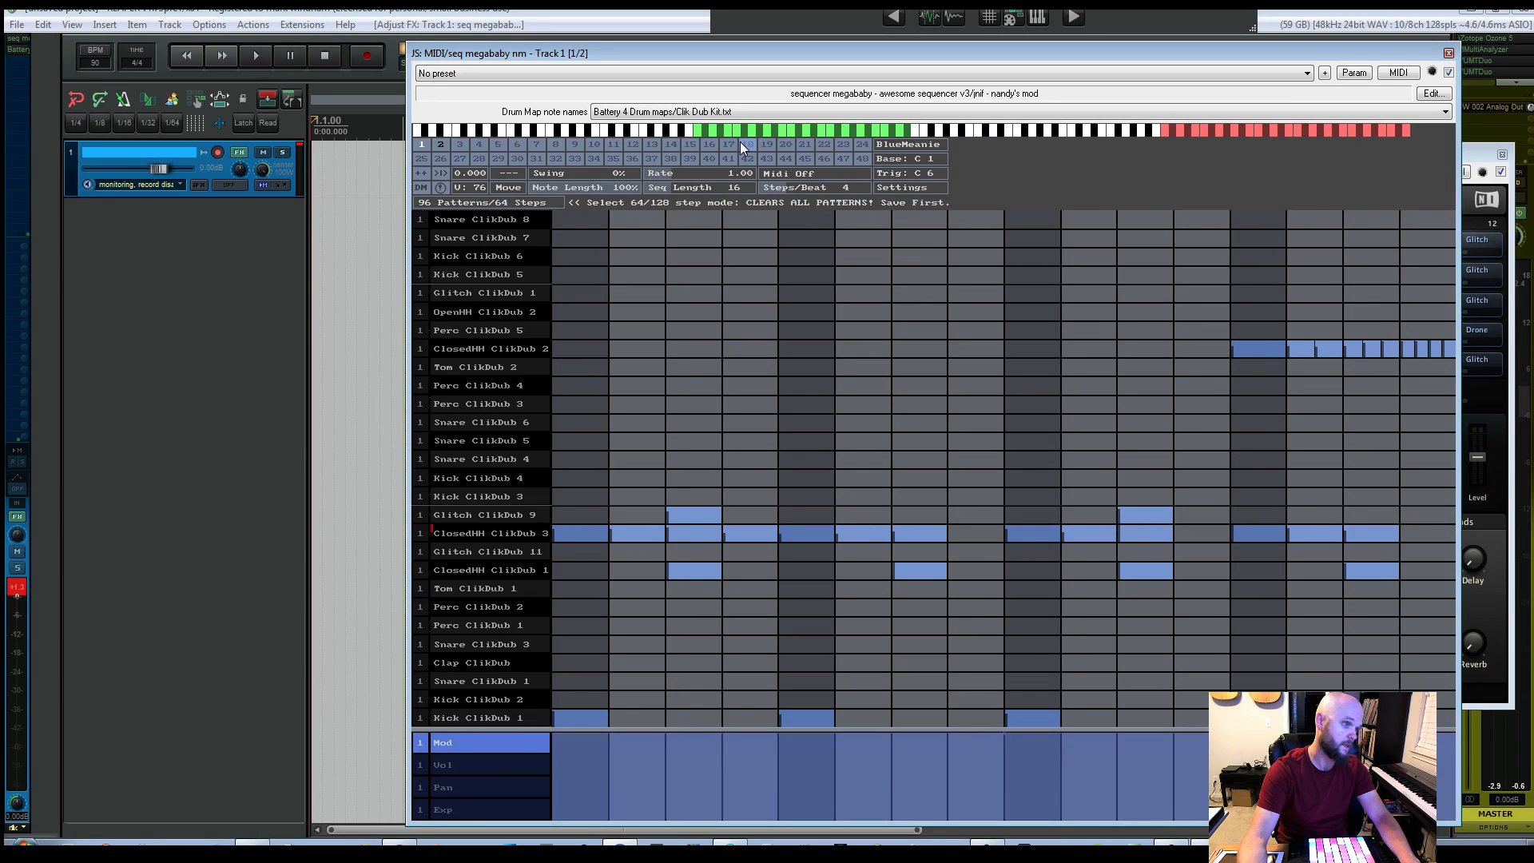
pyautogui.press('space')
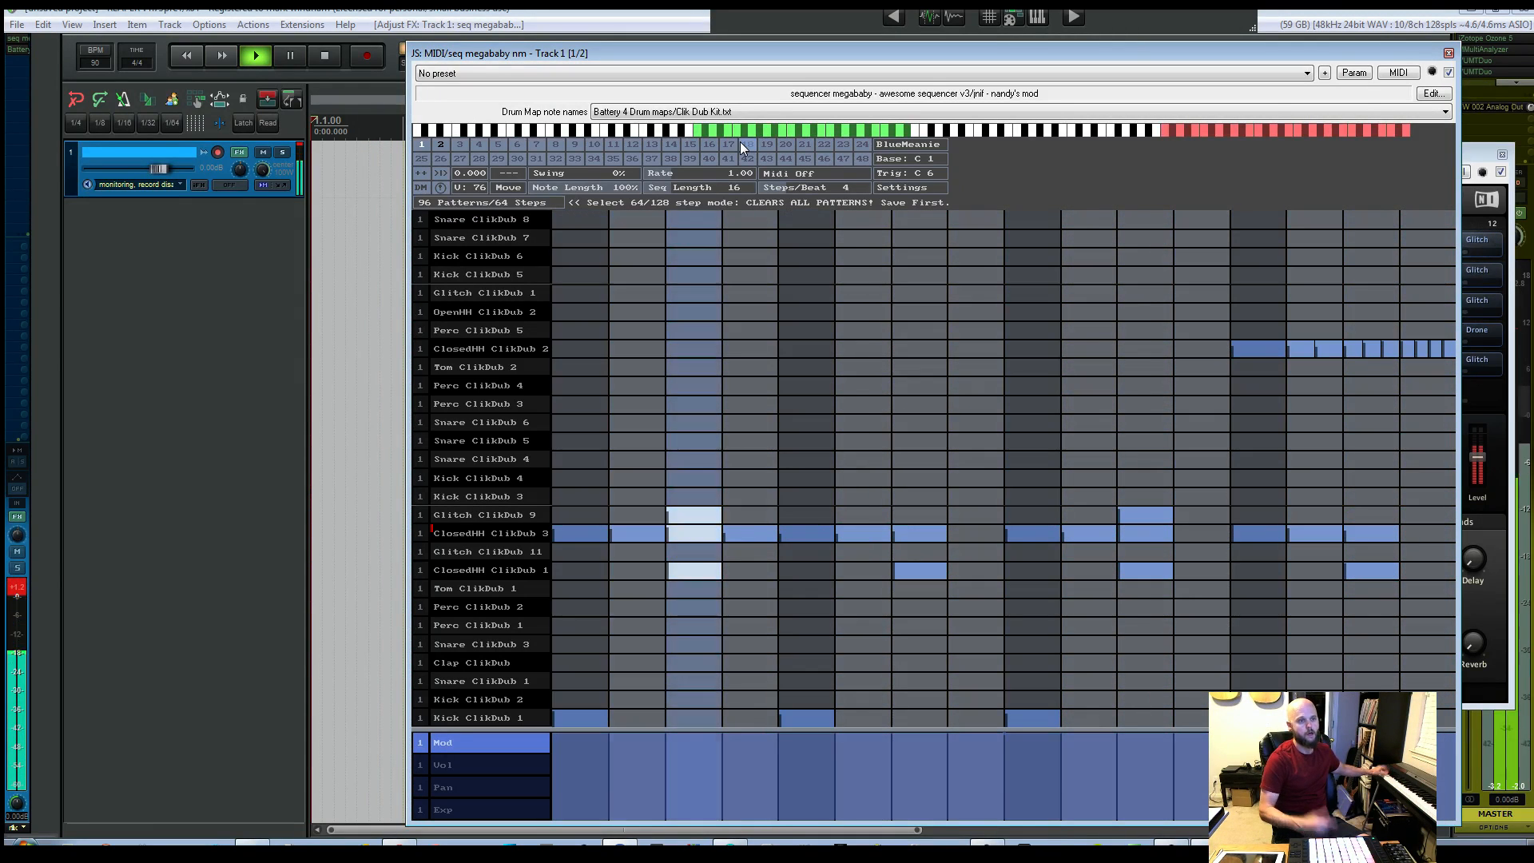
pyautogui.press('space')
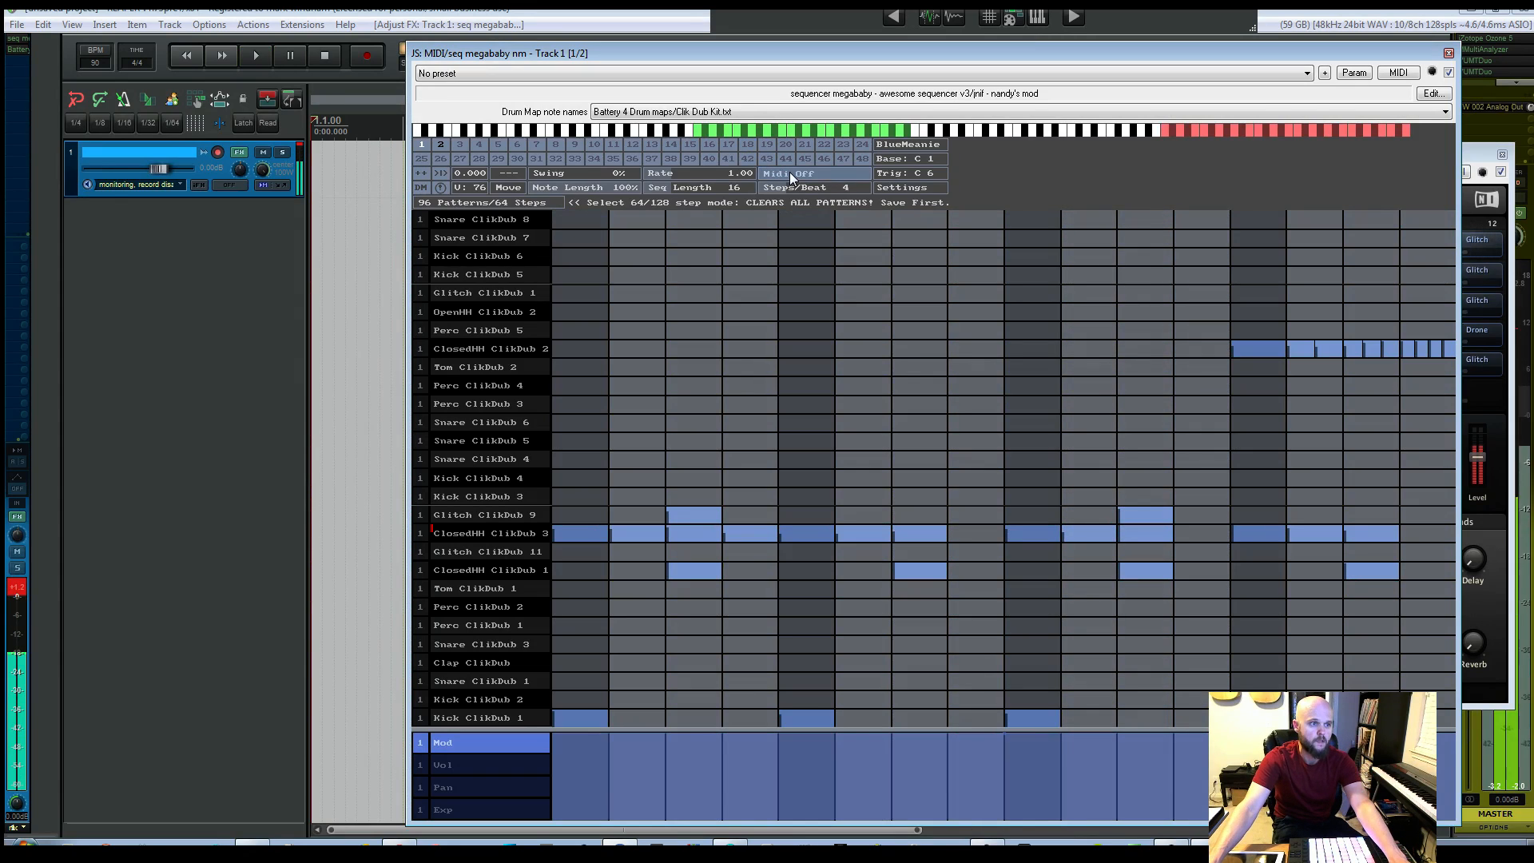
# Step: Set the sequencer's MIDI mode to Transpose, transpose the pattern's base note from the MIDI keyboard and start playback
pyautogui.click(818, 175)
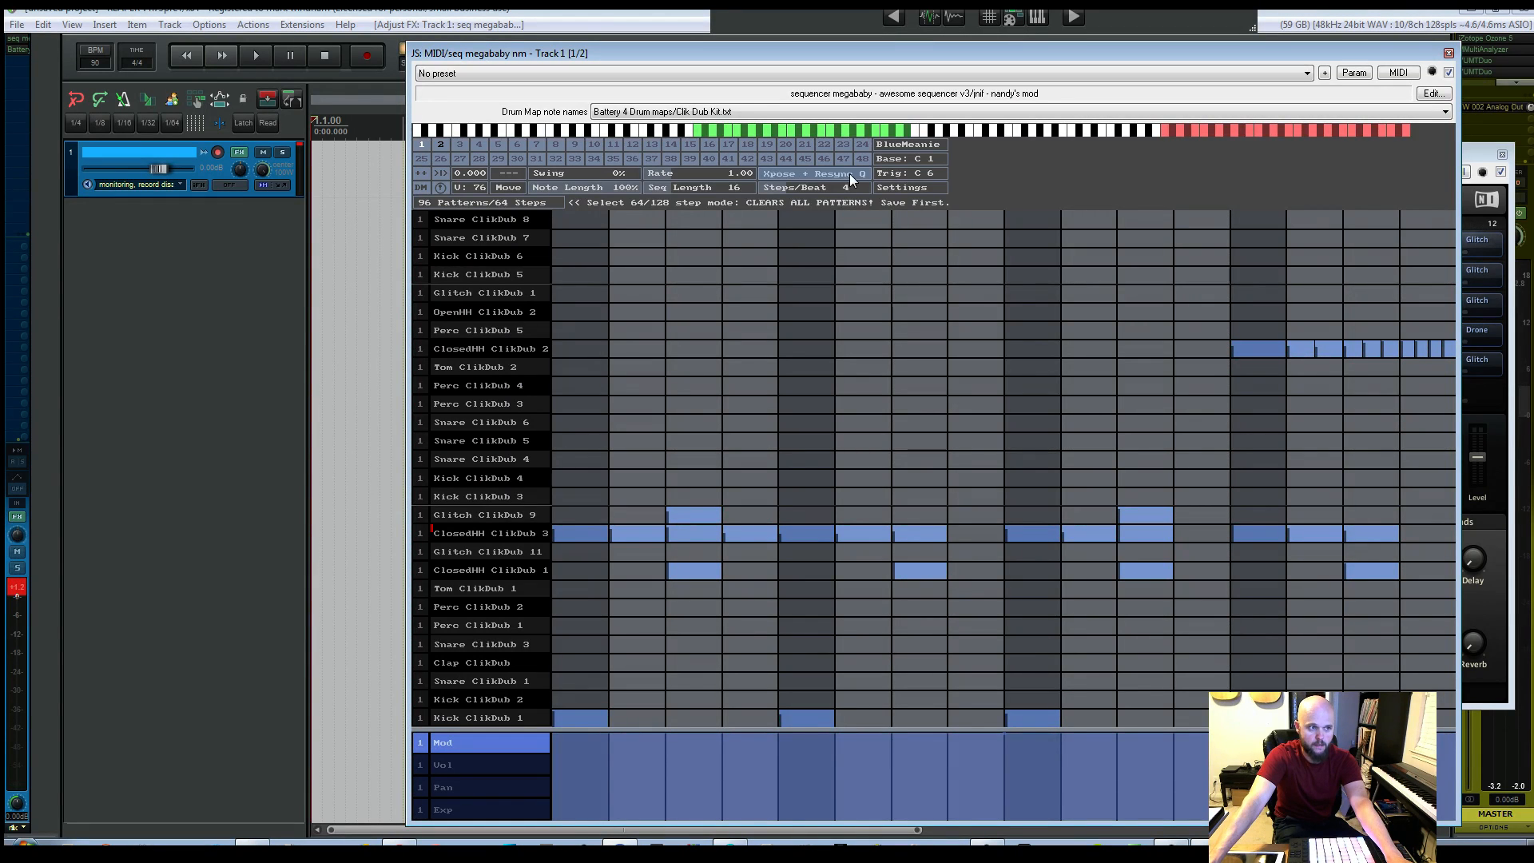
pyautogui.click(850, 174)
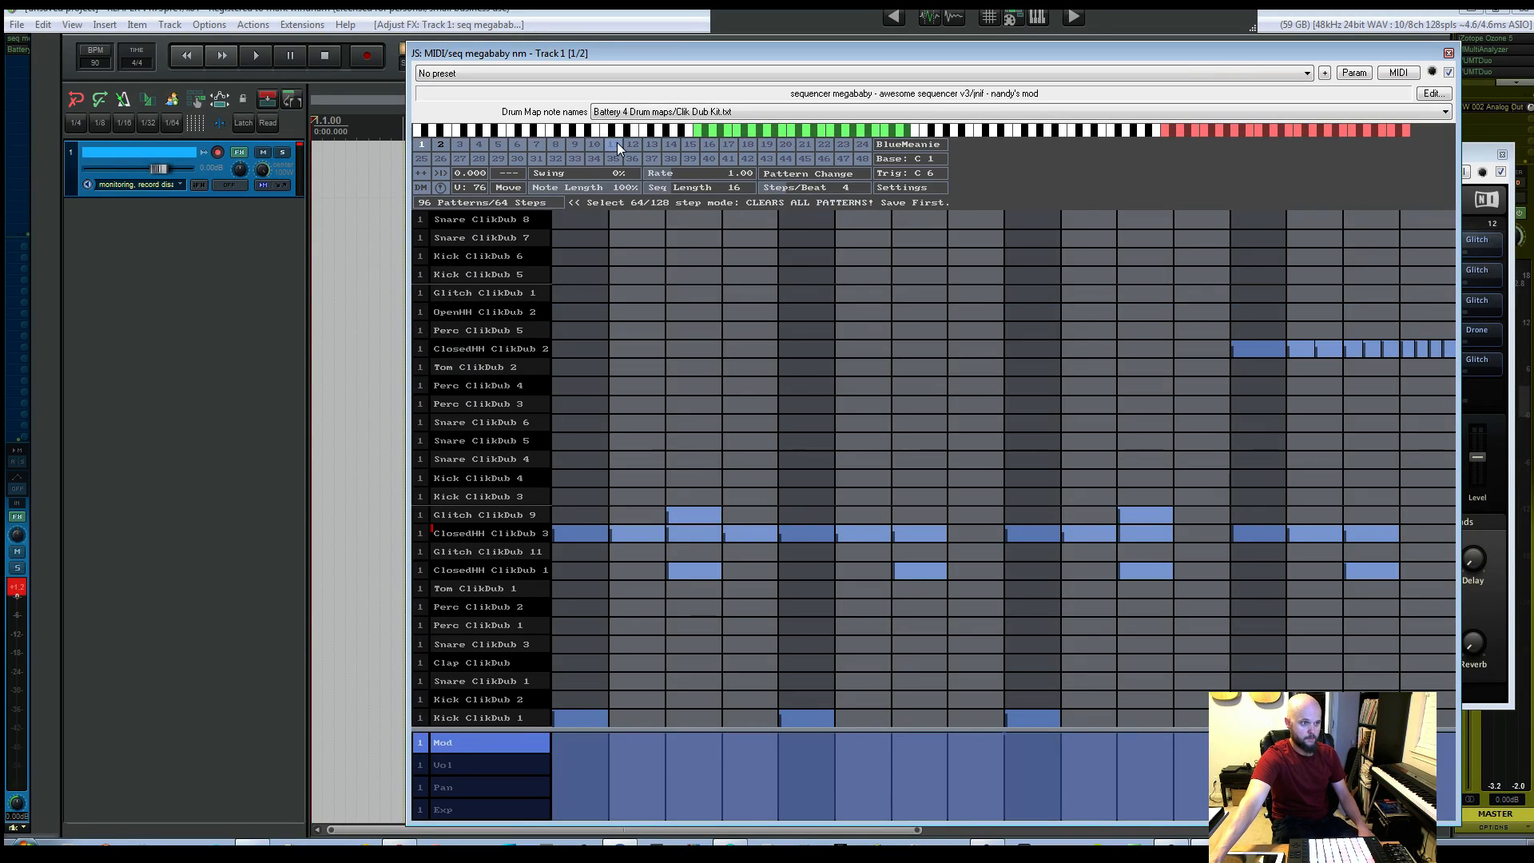
pyautogui.click(794, 177)
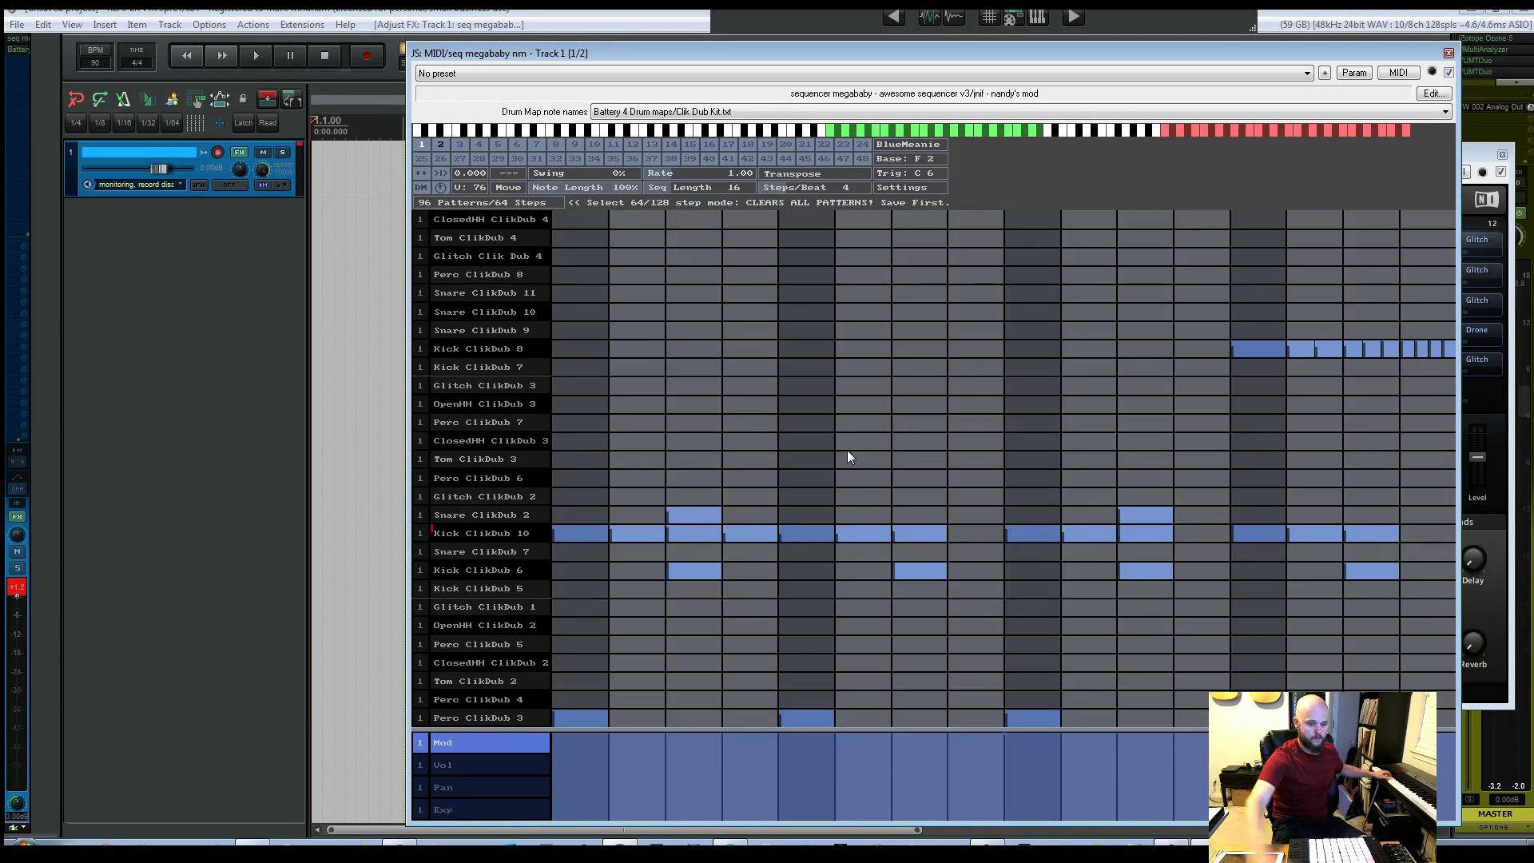
pyautogui.press('space')
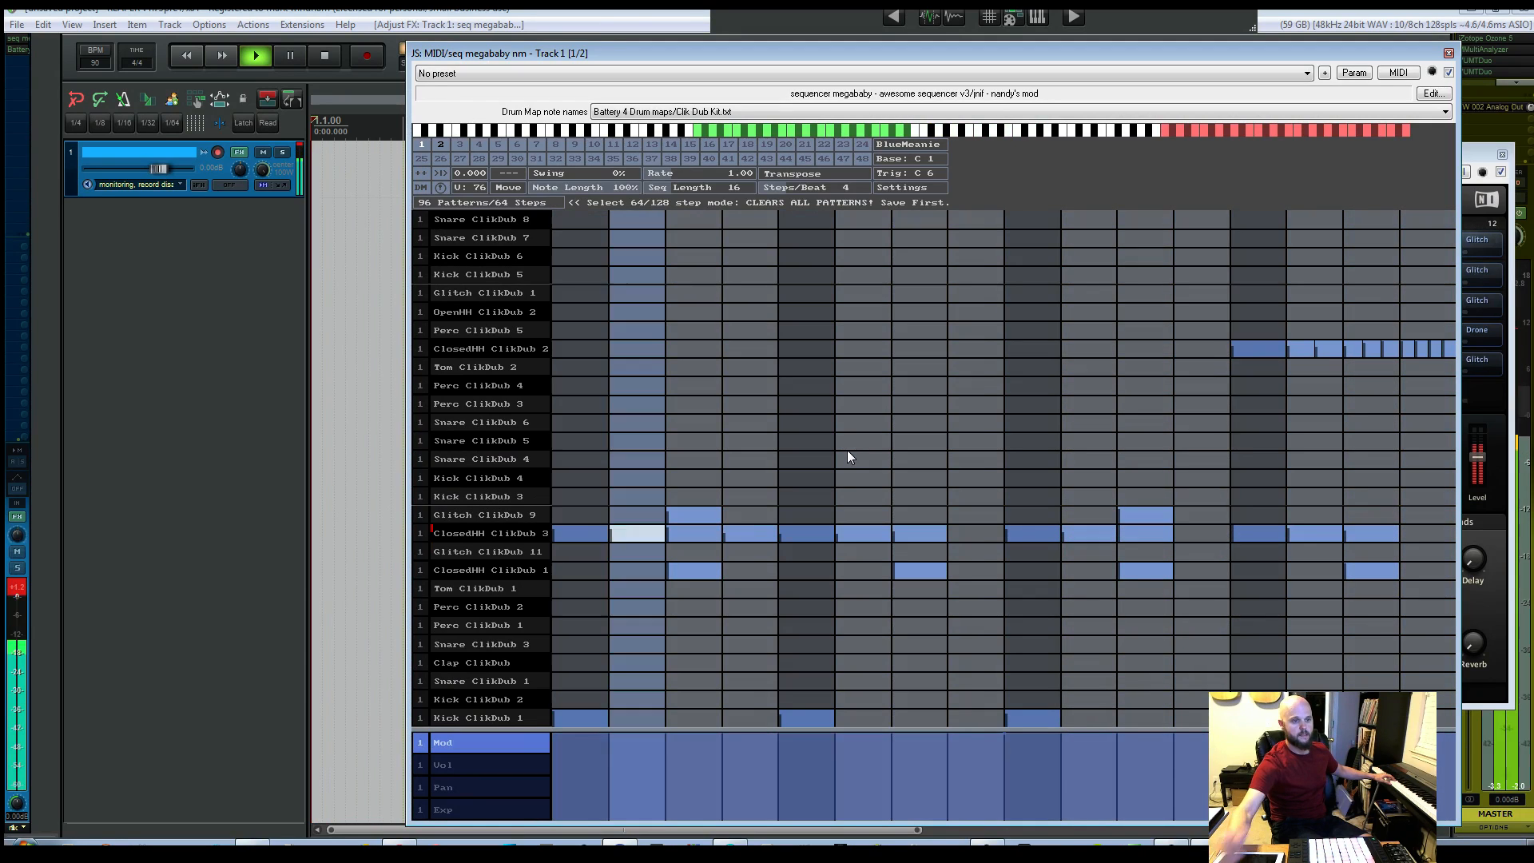
# Step: Bring the Battery 4 window forward, hide its library browser and move it clear of the sequencer's note names
pyautogui.click(1477, 157)
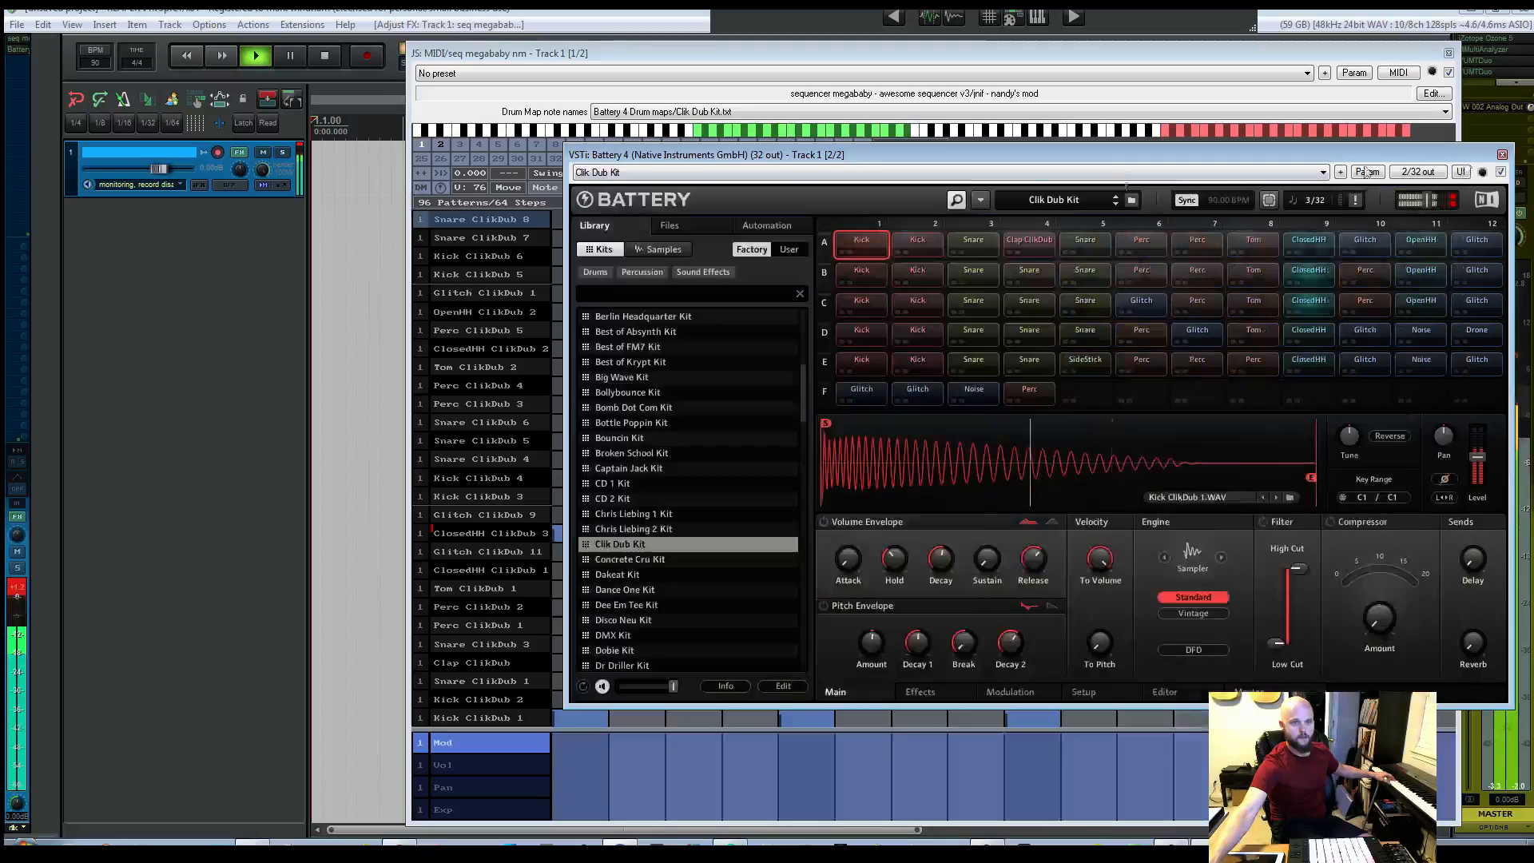
pyautogui.click(956, 200)
pyautogui.moveTo(940, 157); pyautogui.dragTo(1127, 169)
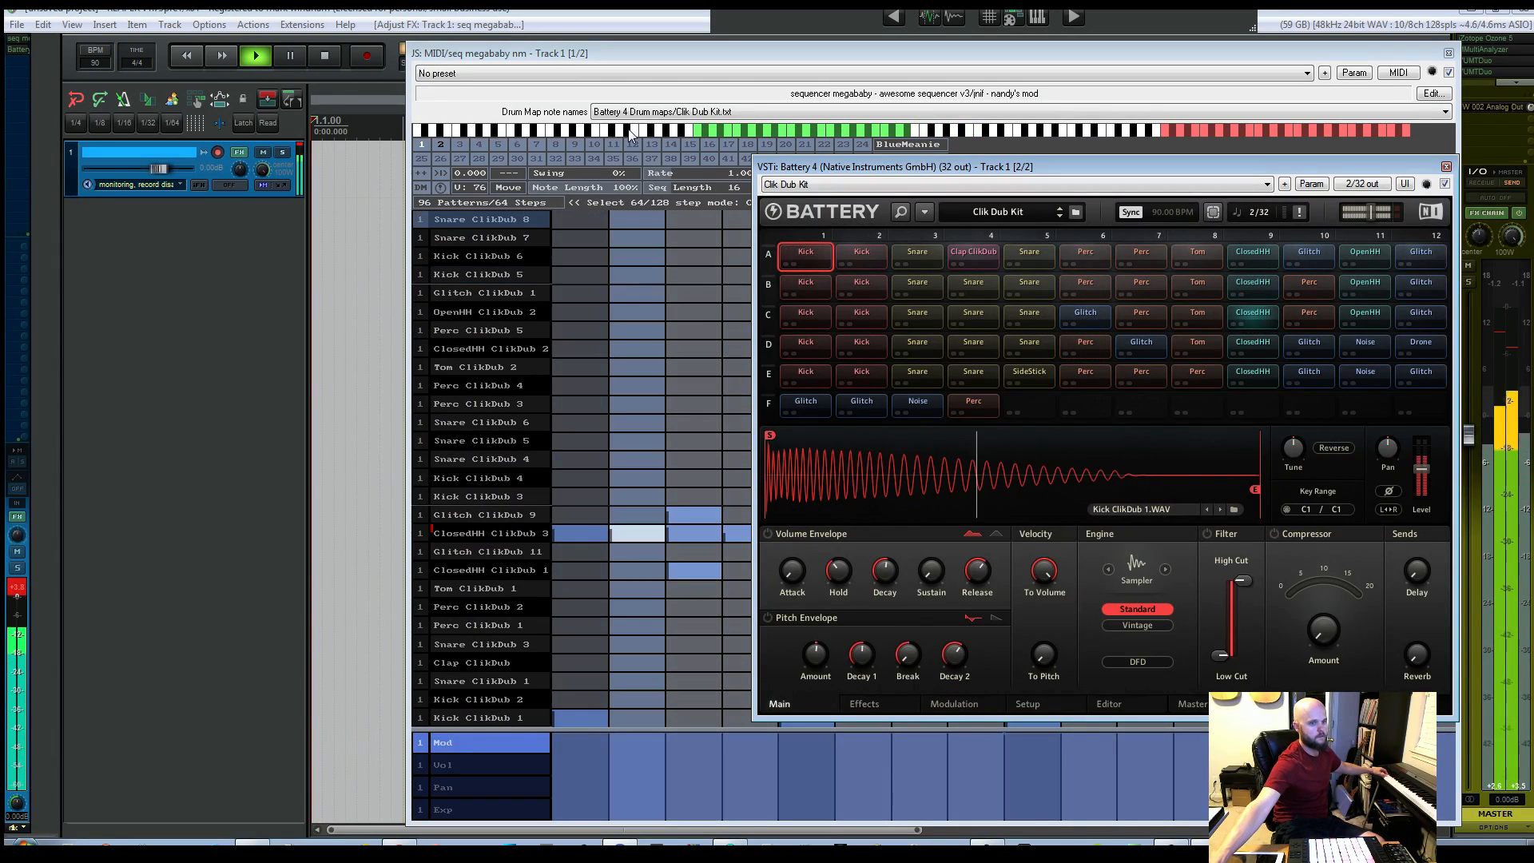
# Step: Lower track 1's volume to -4.77 dB and stop playback
pyautogui.moveTo(162, 172); pyautogui.dragTo(153, 178)
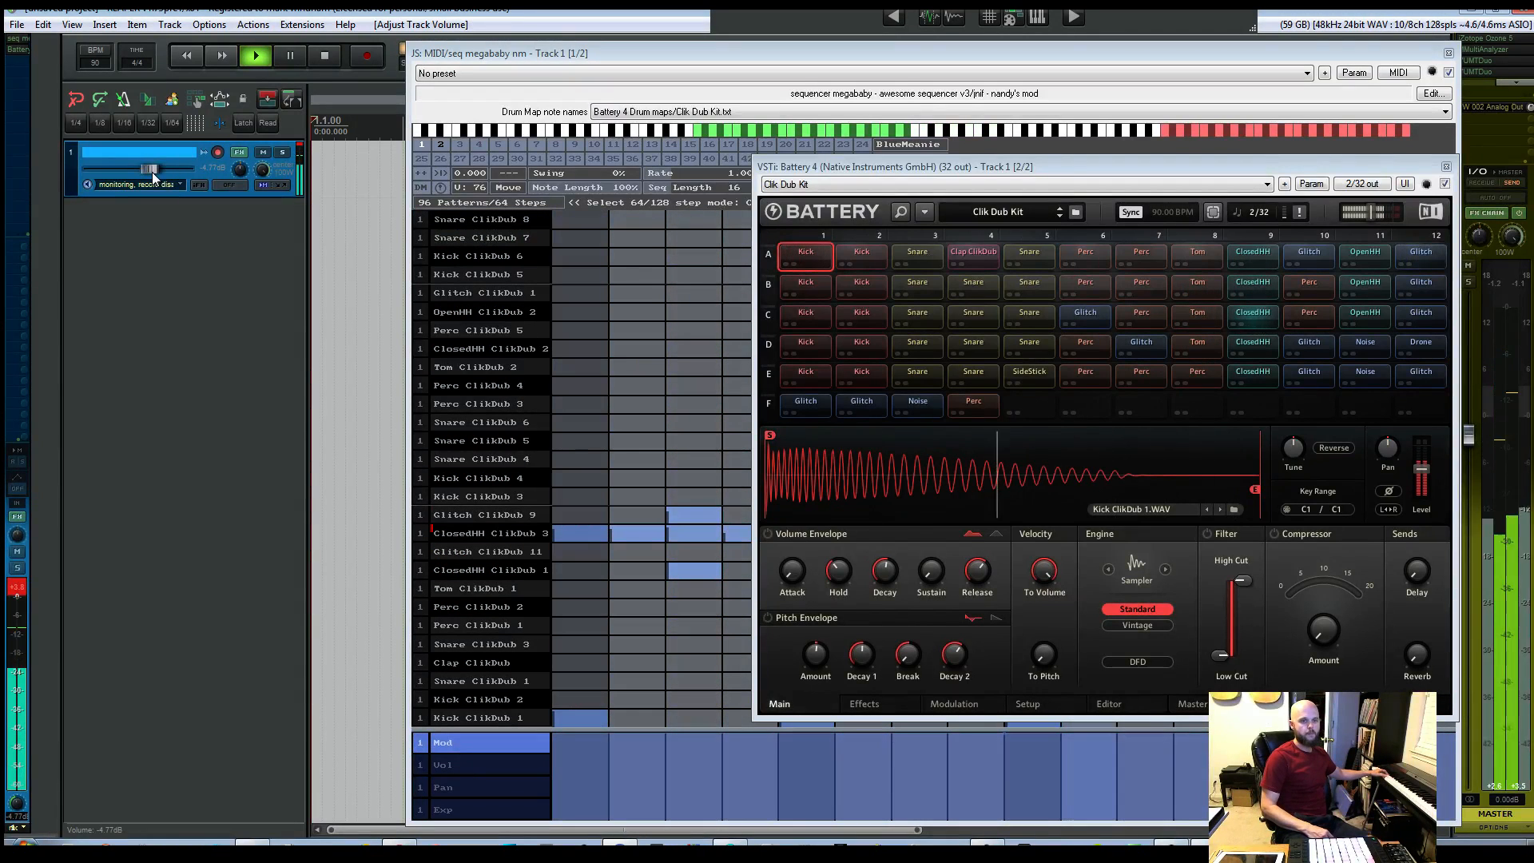
pyautogui.press('space')
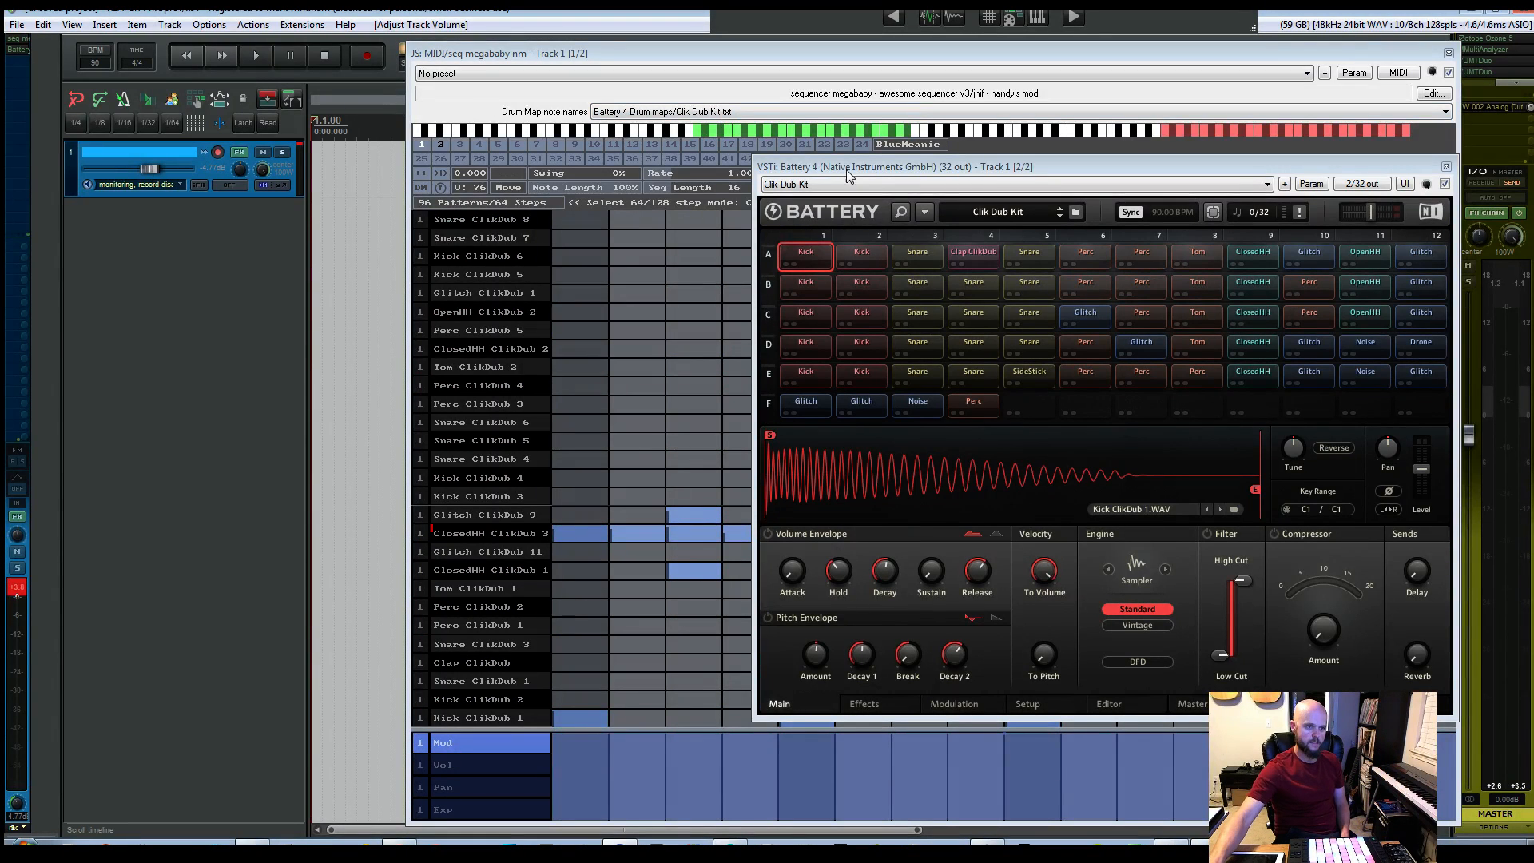
# Step: Change the Mod lane to Prb and audition a probability curve drawn falling across the first half and rising slightly towards step 12
pyautogui.moveTo(856, 60); pyautogui.dragTo(799, 19)
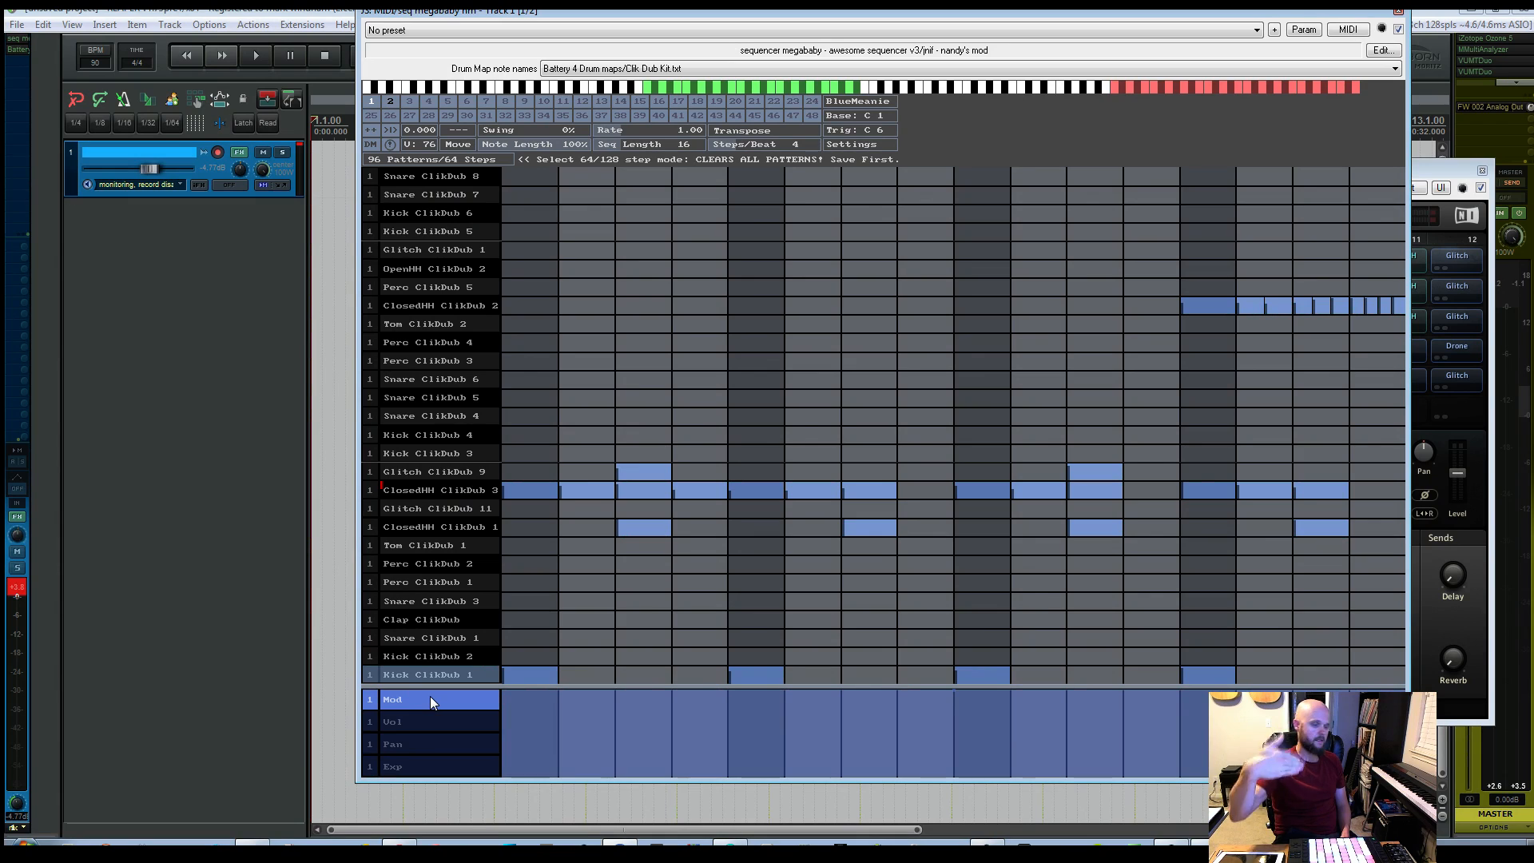
pyautogui.moveTo(628, 696)
pyautogui.mouseDown()
pyautogui.moveTo(1126, 713)
pyautogui.moveTo(563, 706)
pyautogui.moveTo(1322, 678)
pyautogui.moveTo(651, 640)
pyautogui.moveTo(406, 718)
pyautogui.mouseUp()
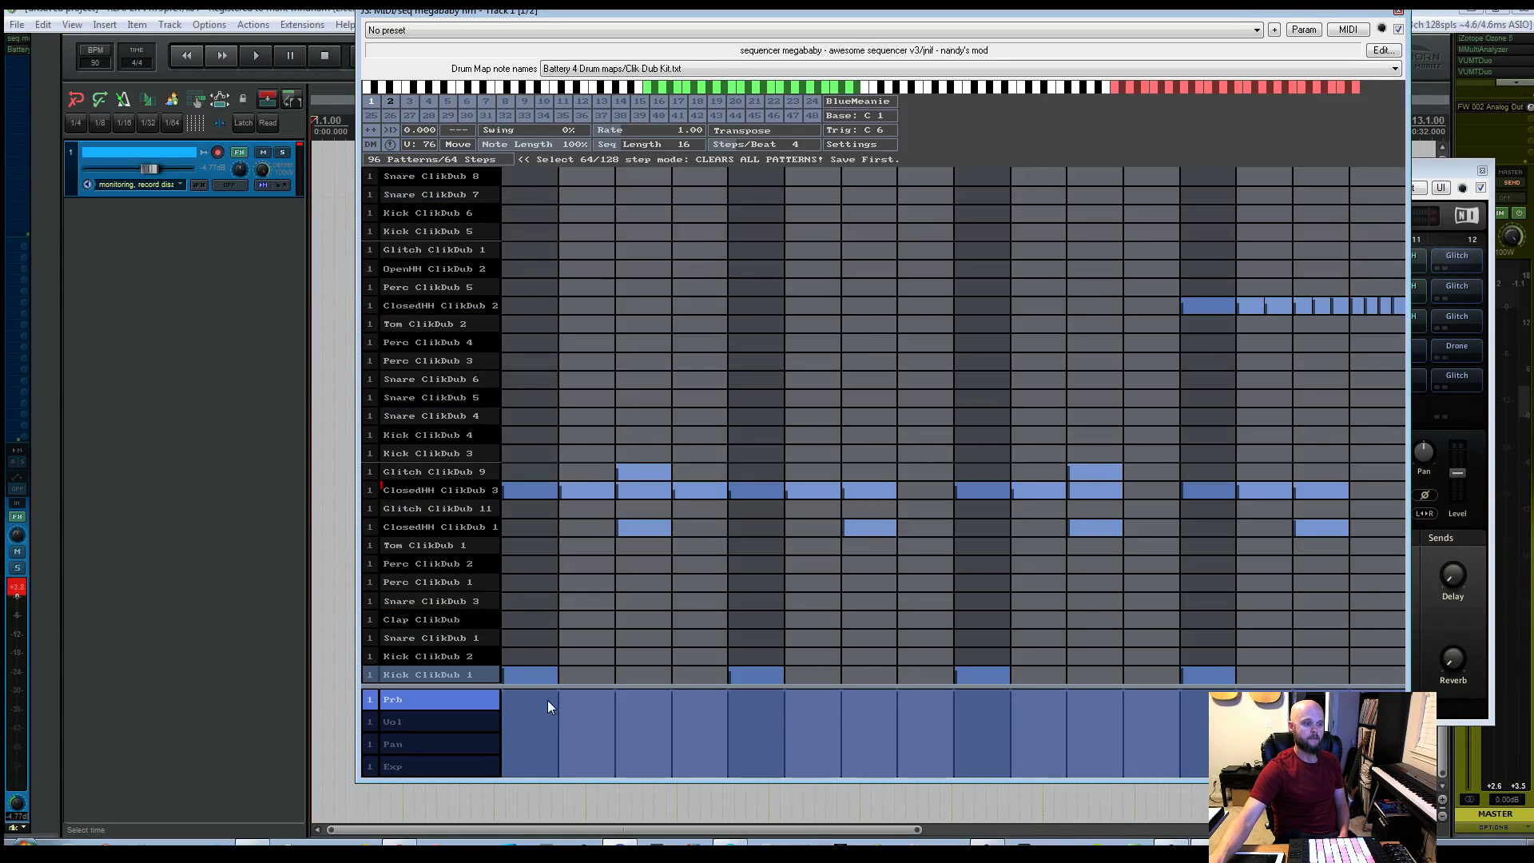
pyautogui.moveTo(529, 702)
pyautogui.mouseDown()
pyautogui.moveTo(807, 727)
pyautogui.moveTo(996, 770)
pyautogui.moveTo(1151, 756)
pyautogui.mouseUp()
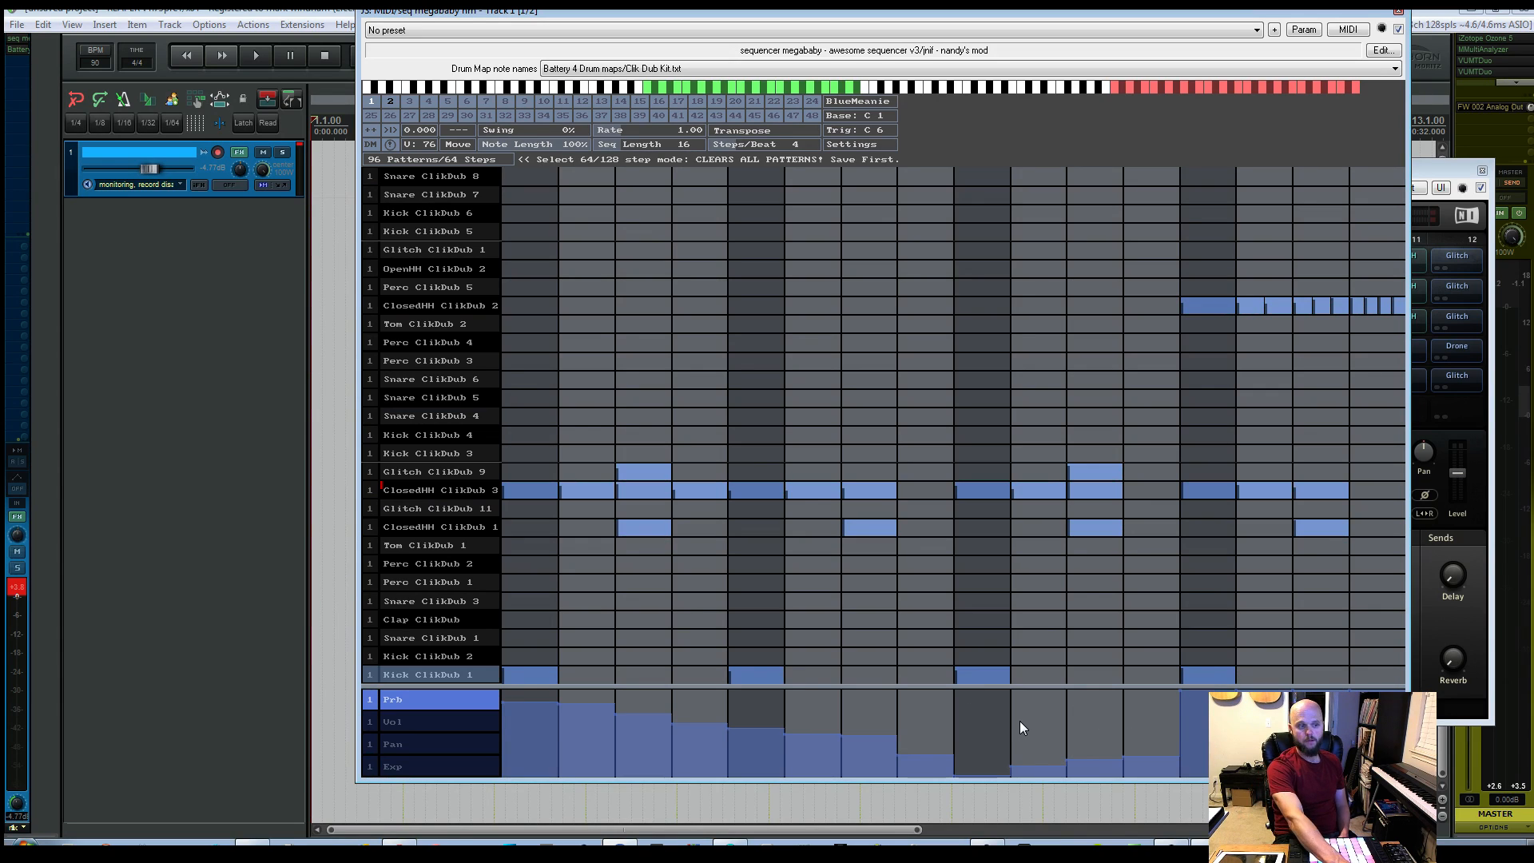
pyautogui.press('space')
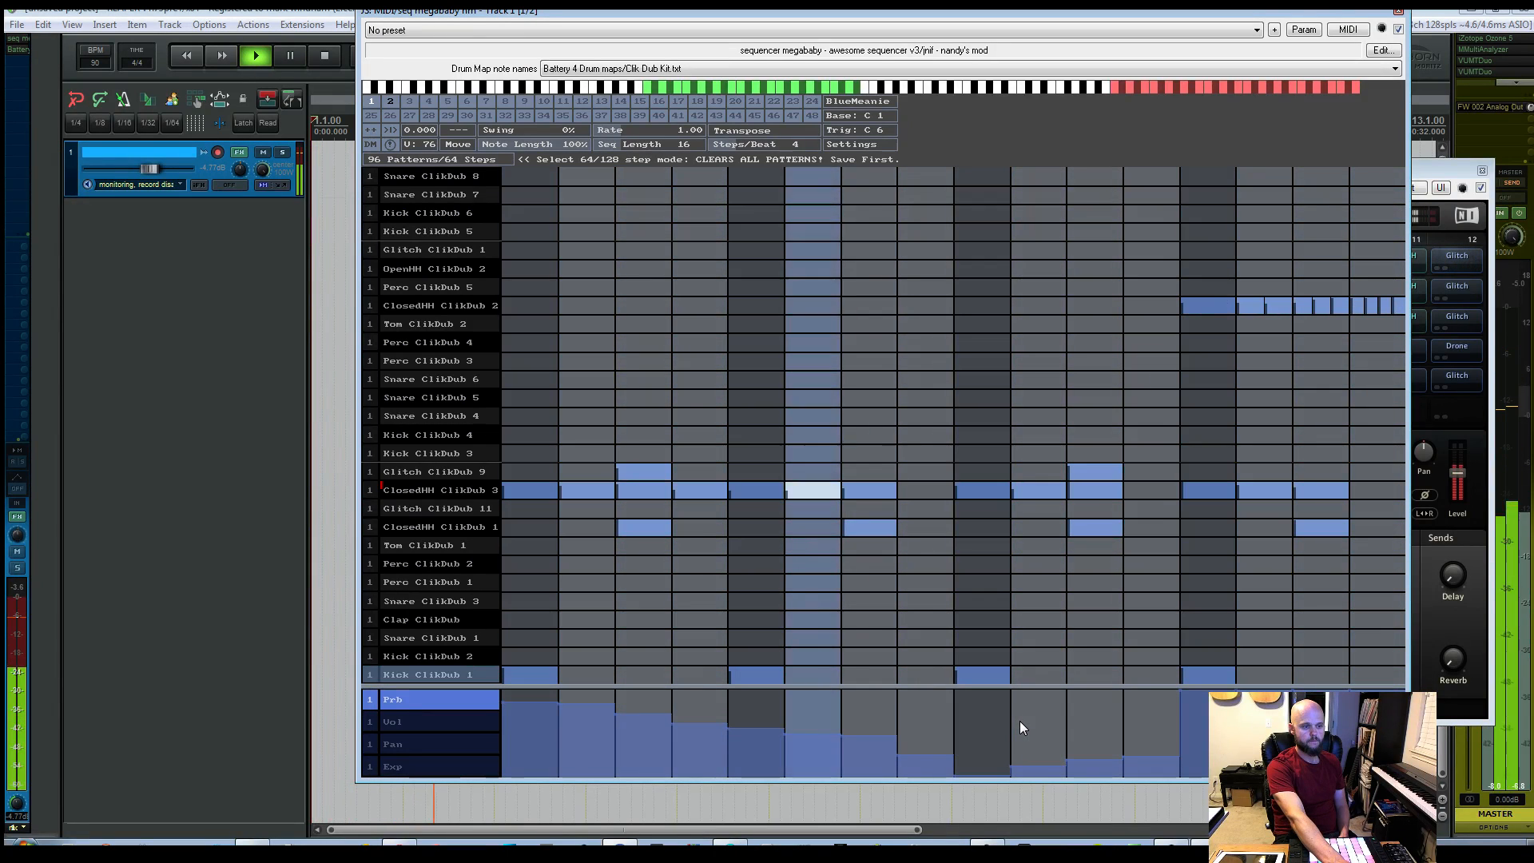
pyautogui.press('space')
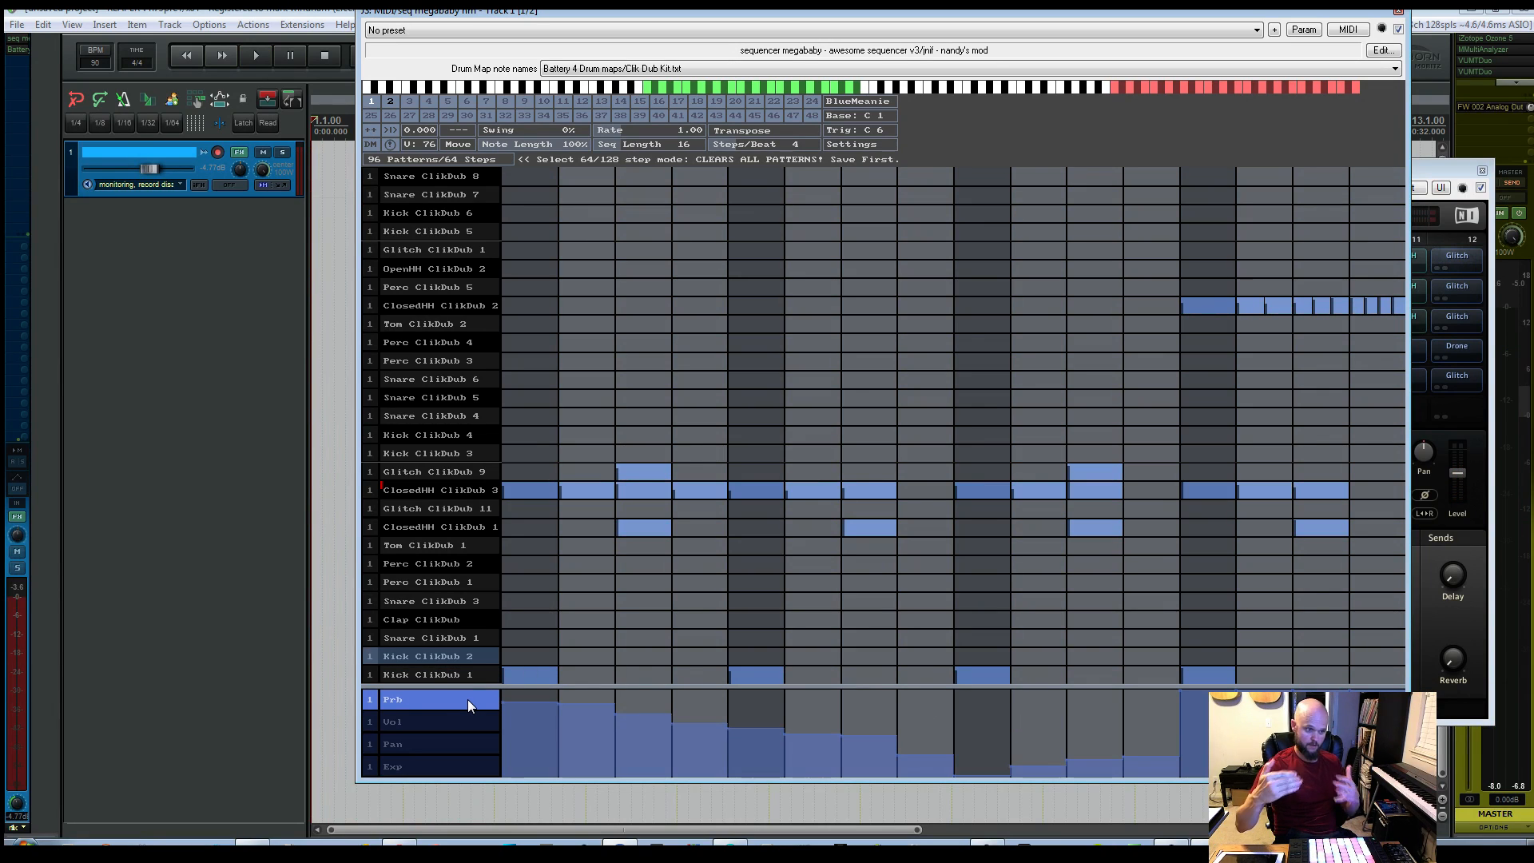
# Step: Assign the ClosedHH ClikDub 2 row and Prb lane to MIDI channel 2, and redraw the probabilities with step 13 lowered, auditioning the pattern
pyautogui.click(371, 302)
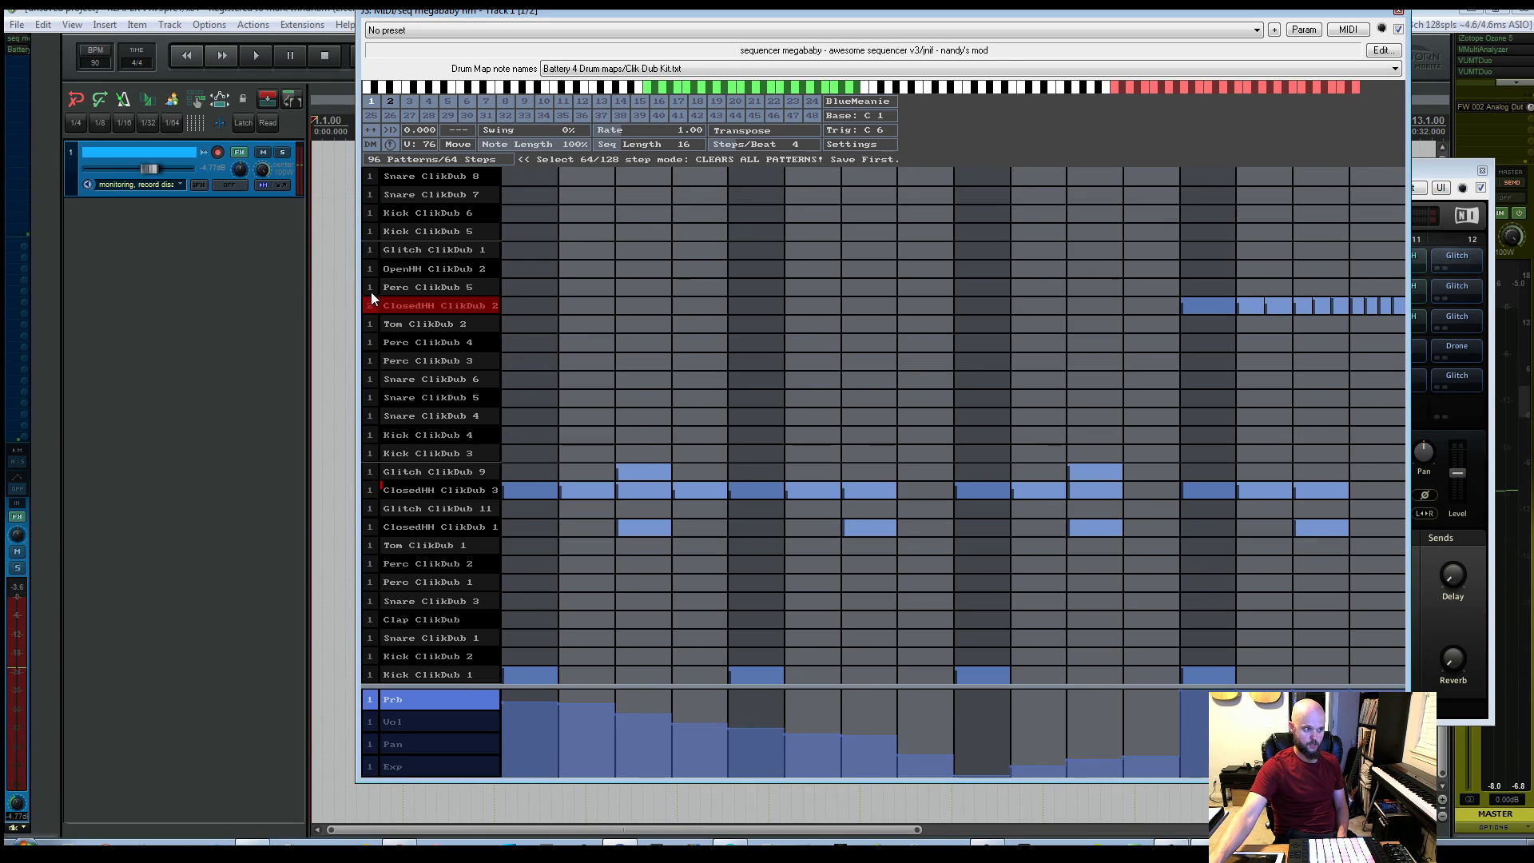
pyautogui.click(369, 700)
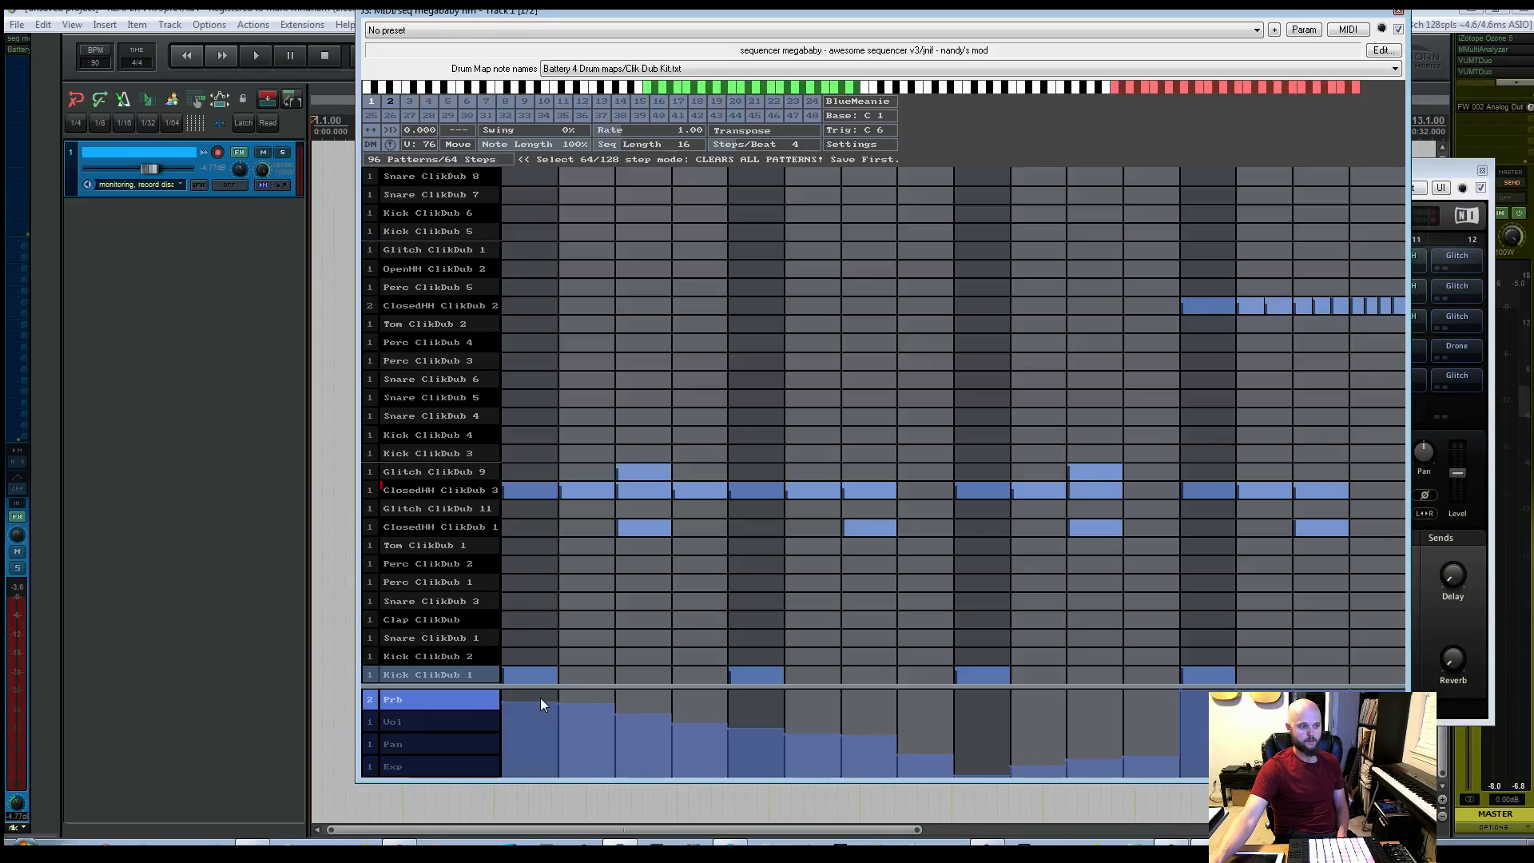
pyautogui.moveTo(541, 698)
pyautogui.mouseDown()
pyautogui.moveTo(538, 679)
pyautogui.moveTo(980, 656)
pyautogui.moveTo(1408, 602)
pyautogui.mouseUp()
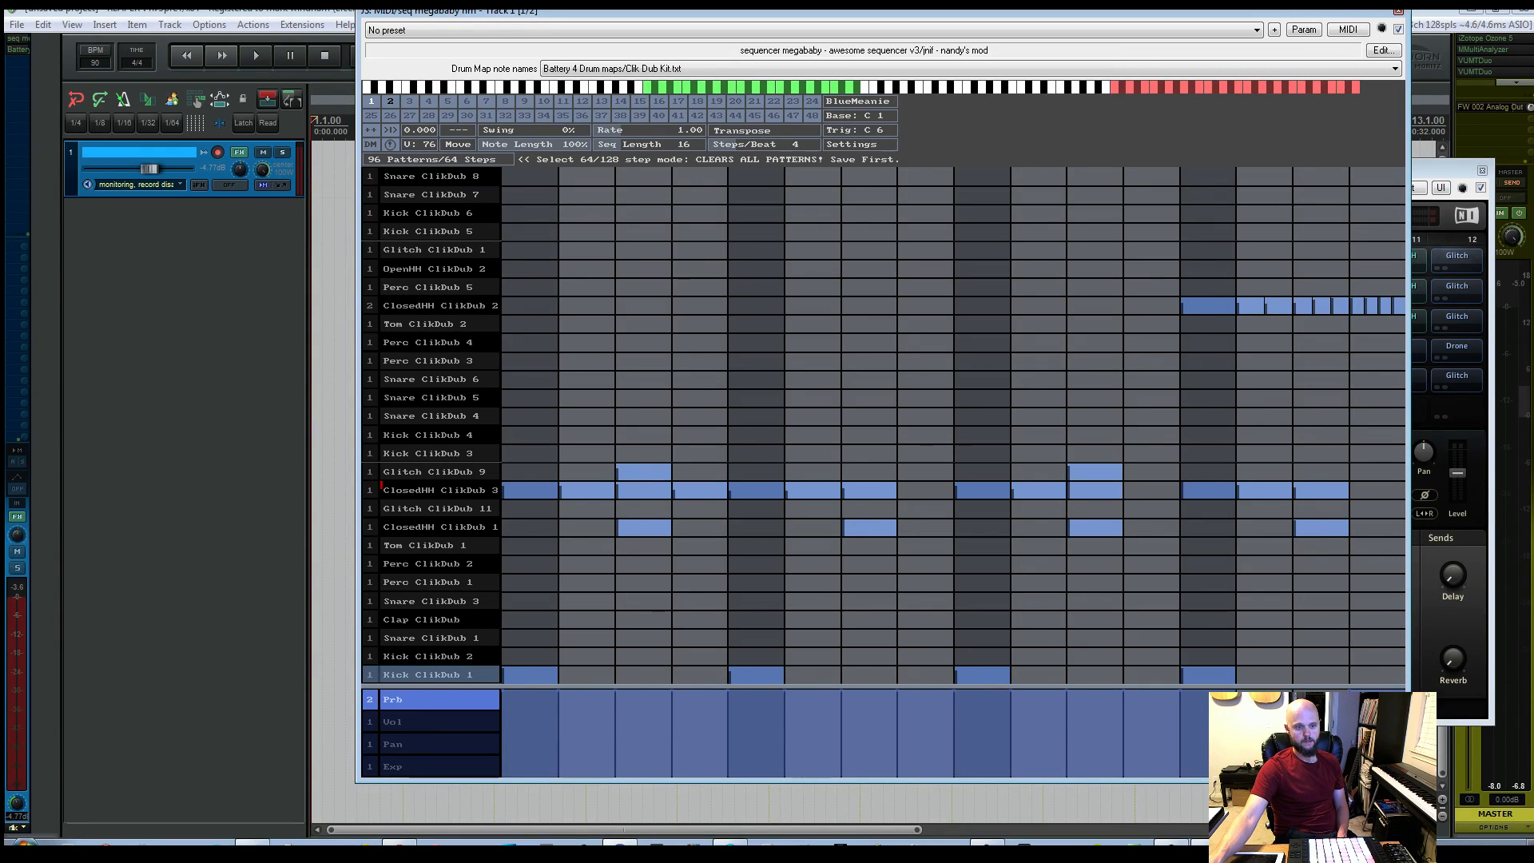
pyautogui.press('space')
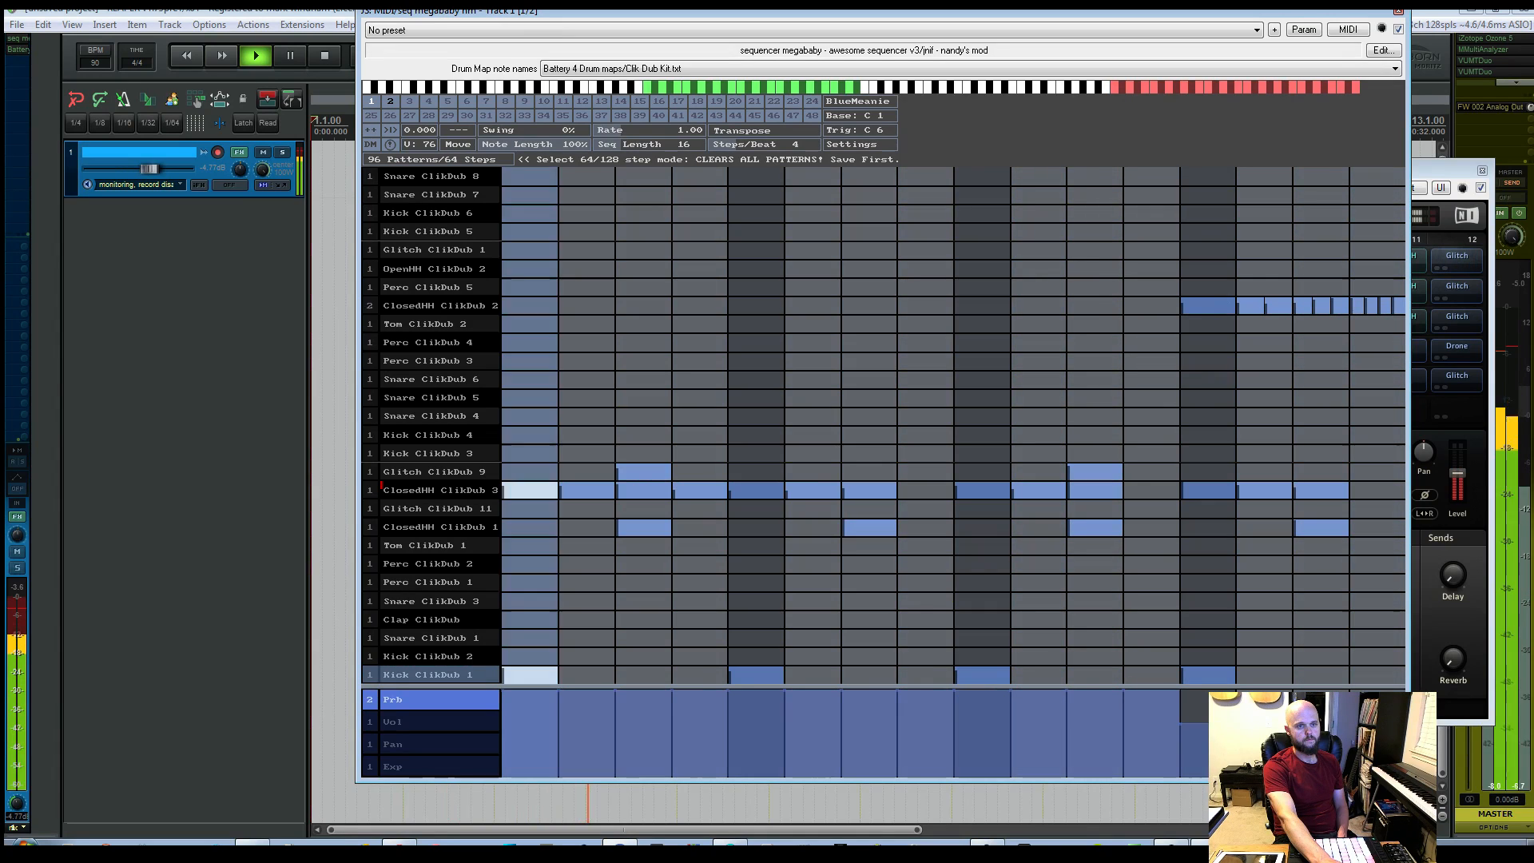
pyautogui.press('space')
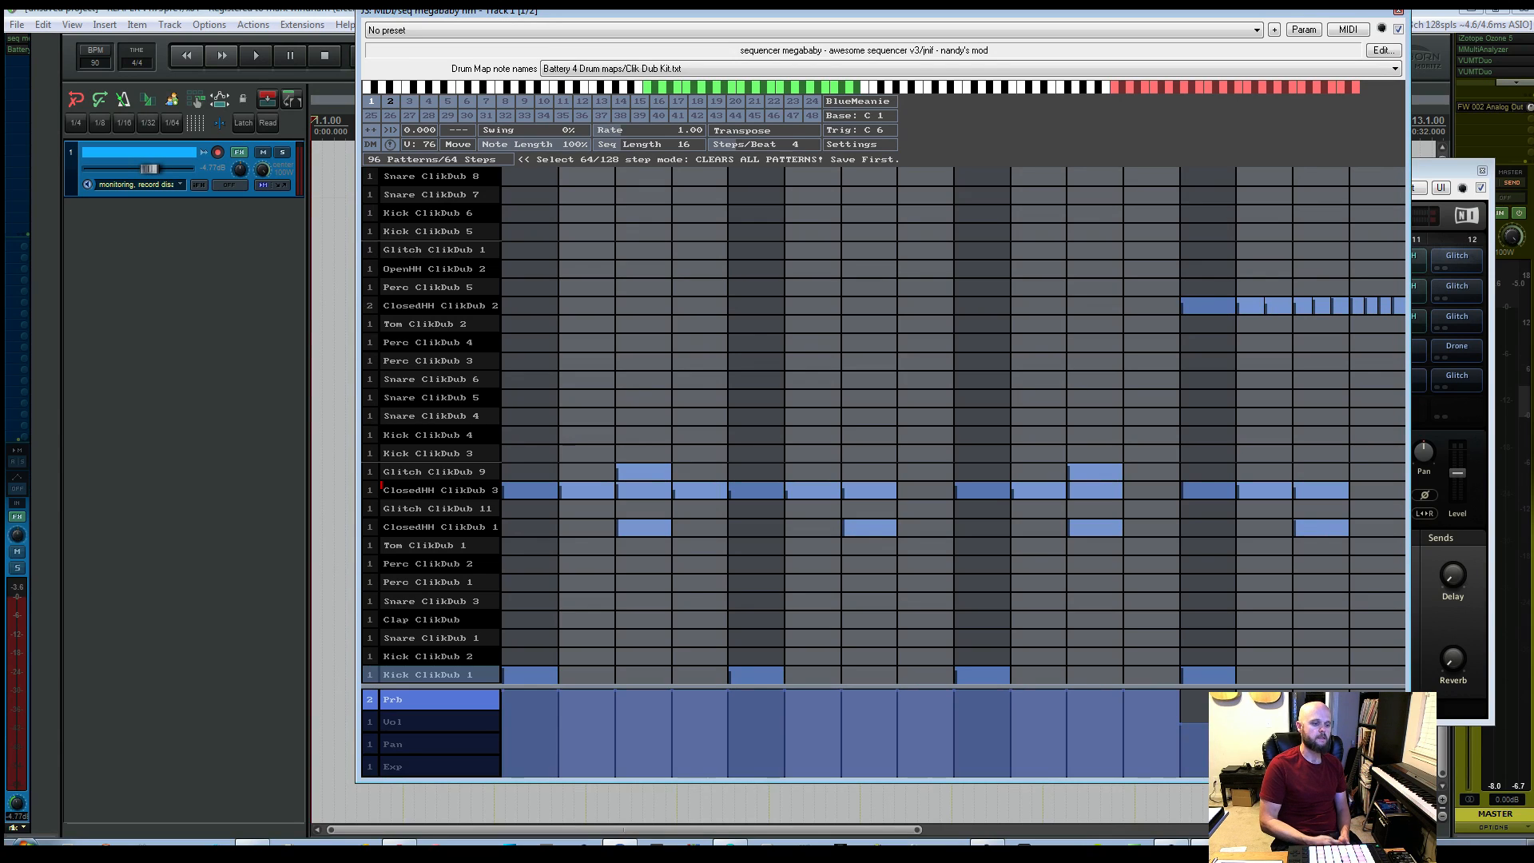
# Step: Look through the Vol, Pan and Exp control lanes, ending on Vol
pyautogui.click(438, 720)
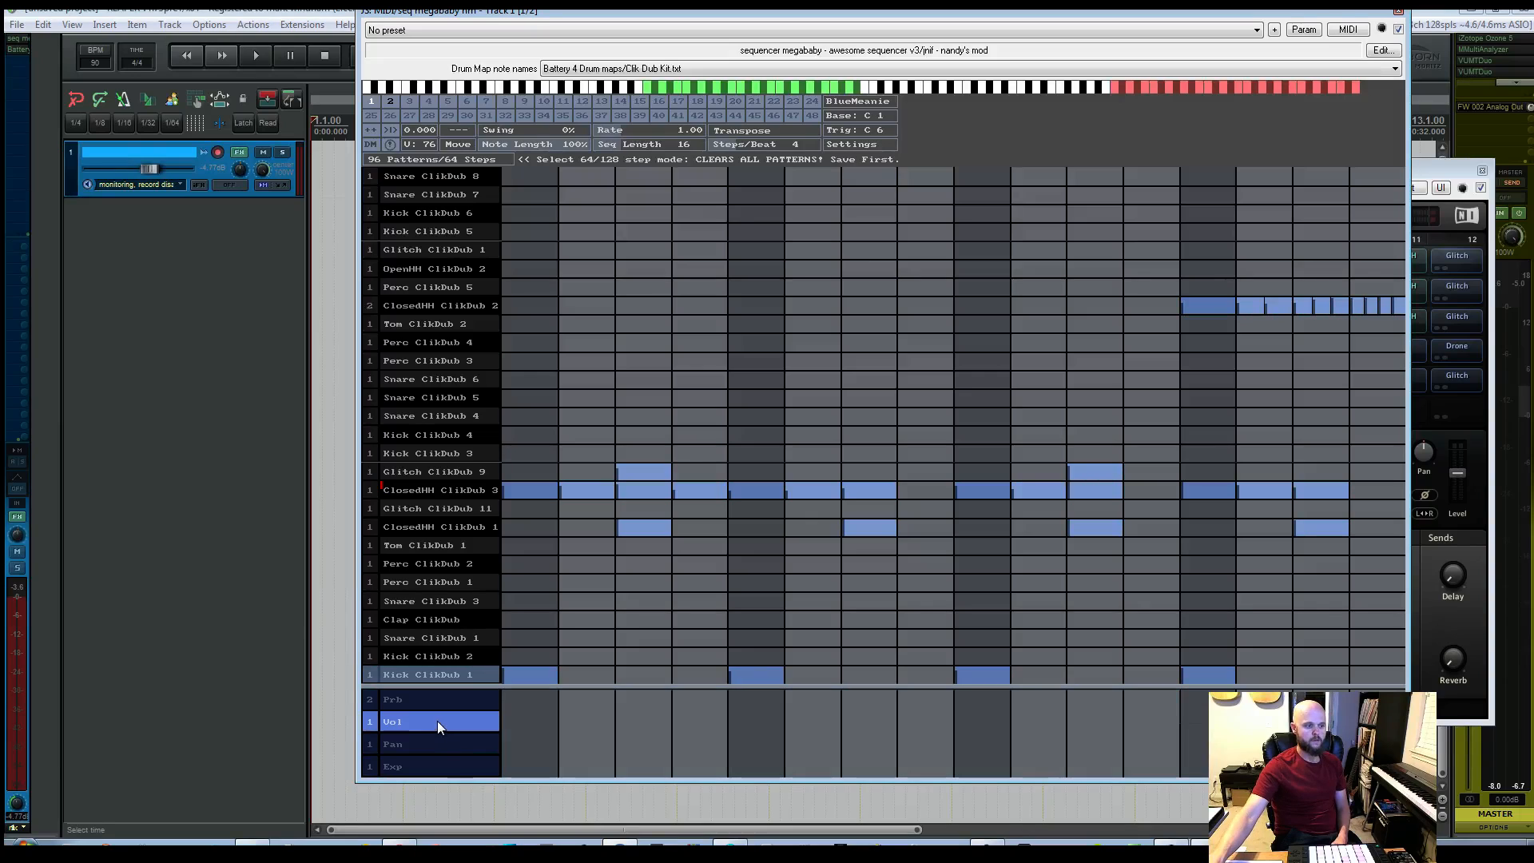
pyautogui.click(444, 745)
pyautogui.click(446, 731)
pyautogui.click(451, 742)
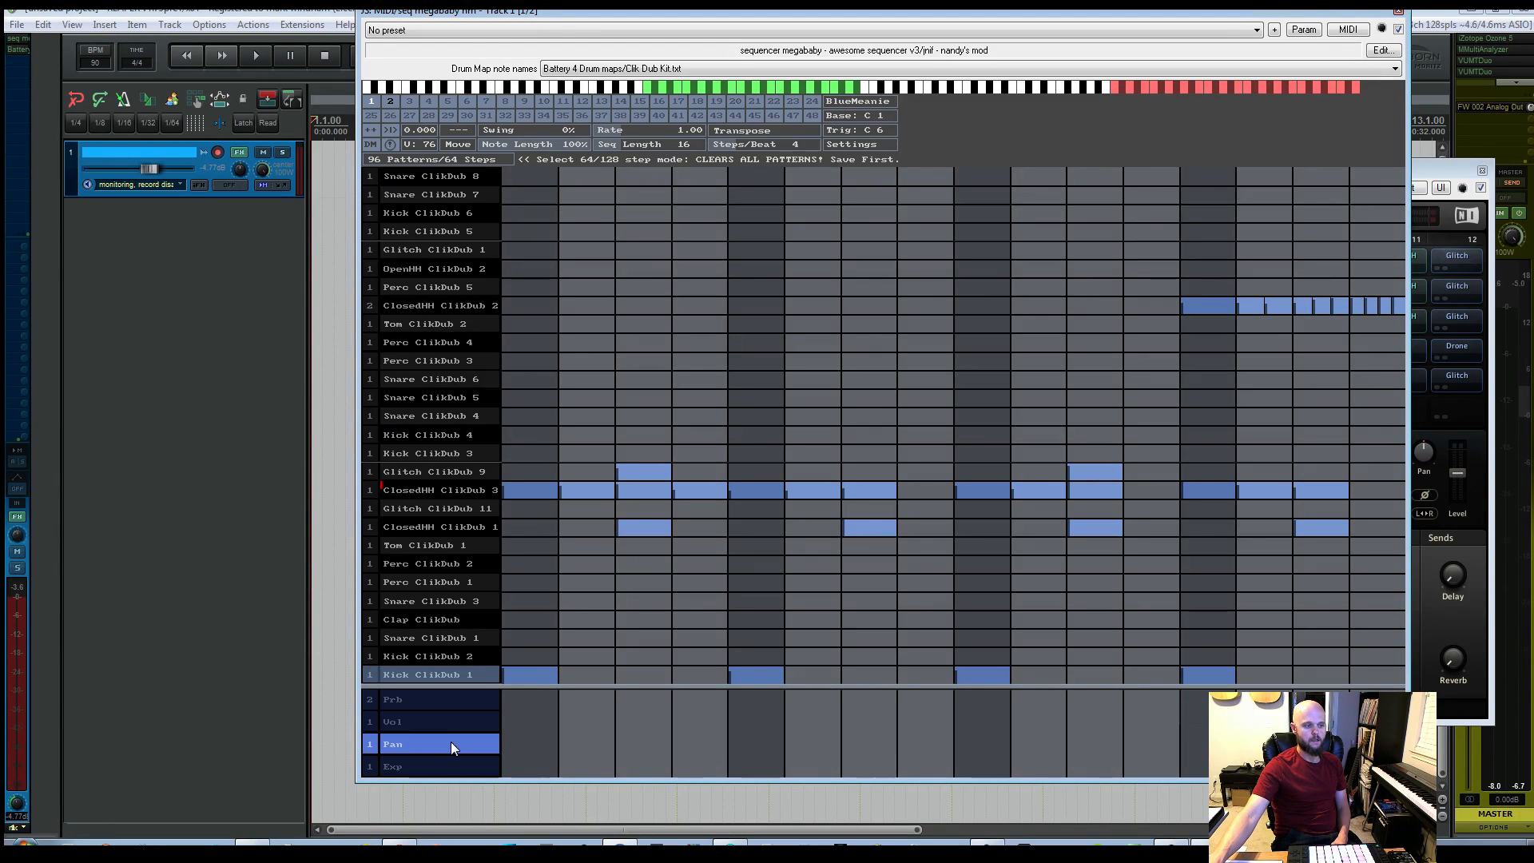
pyautogui.click(449, 761)
pyautogui.click(448, 744)
pyautogui.click(448, 762)
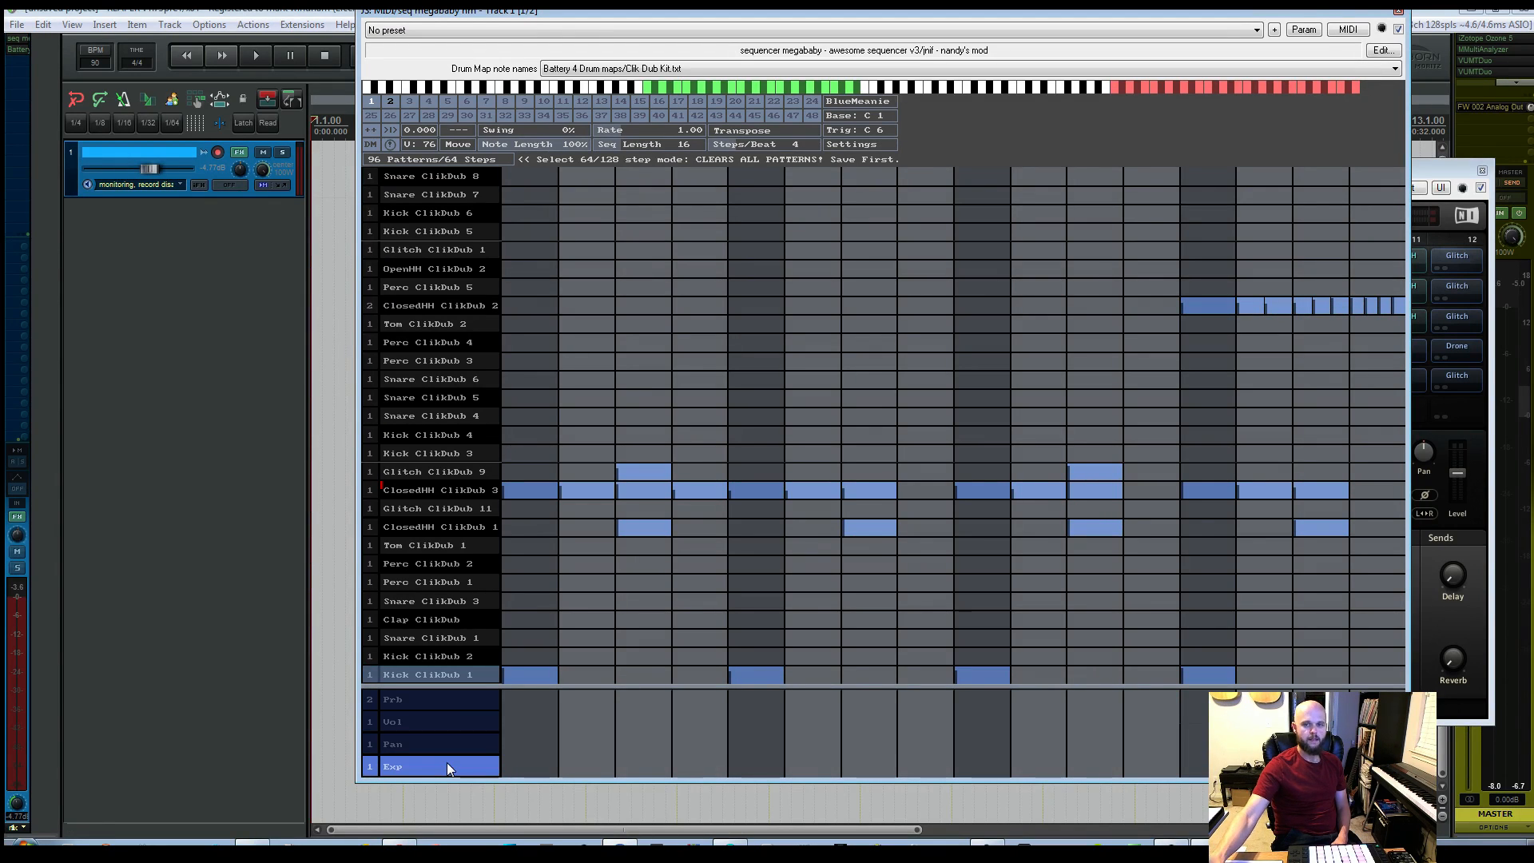
pyautogui.click(376, 745)
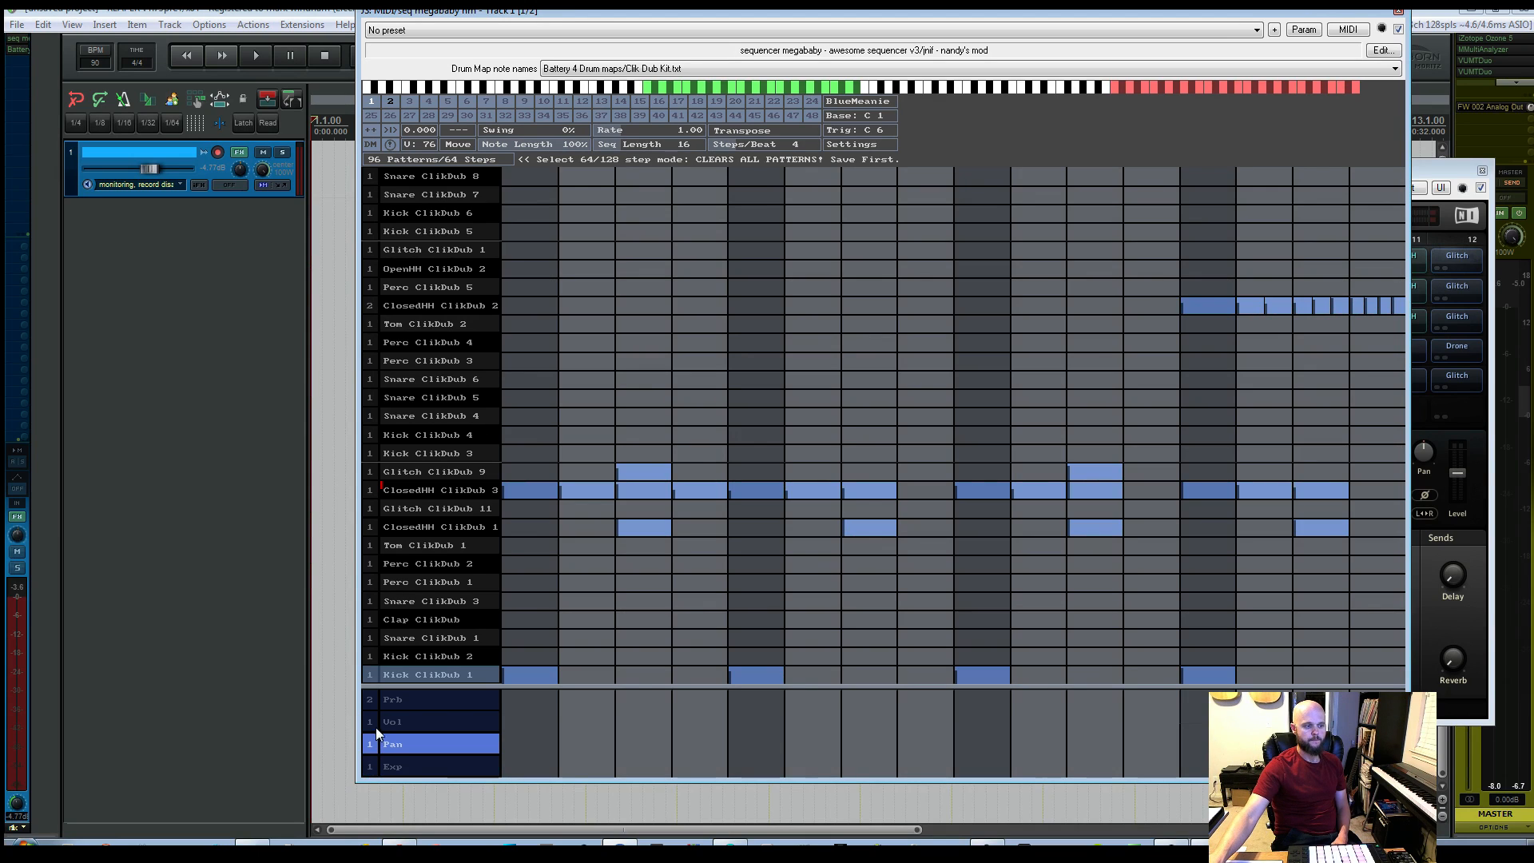
pyautogui.click(375, 724)
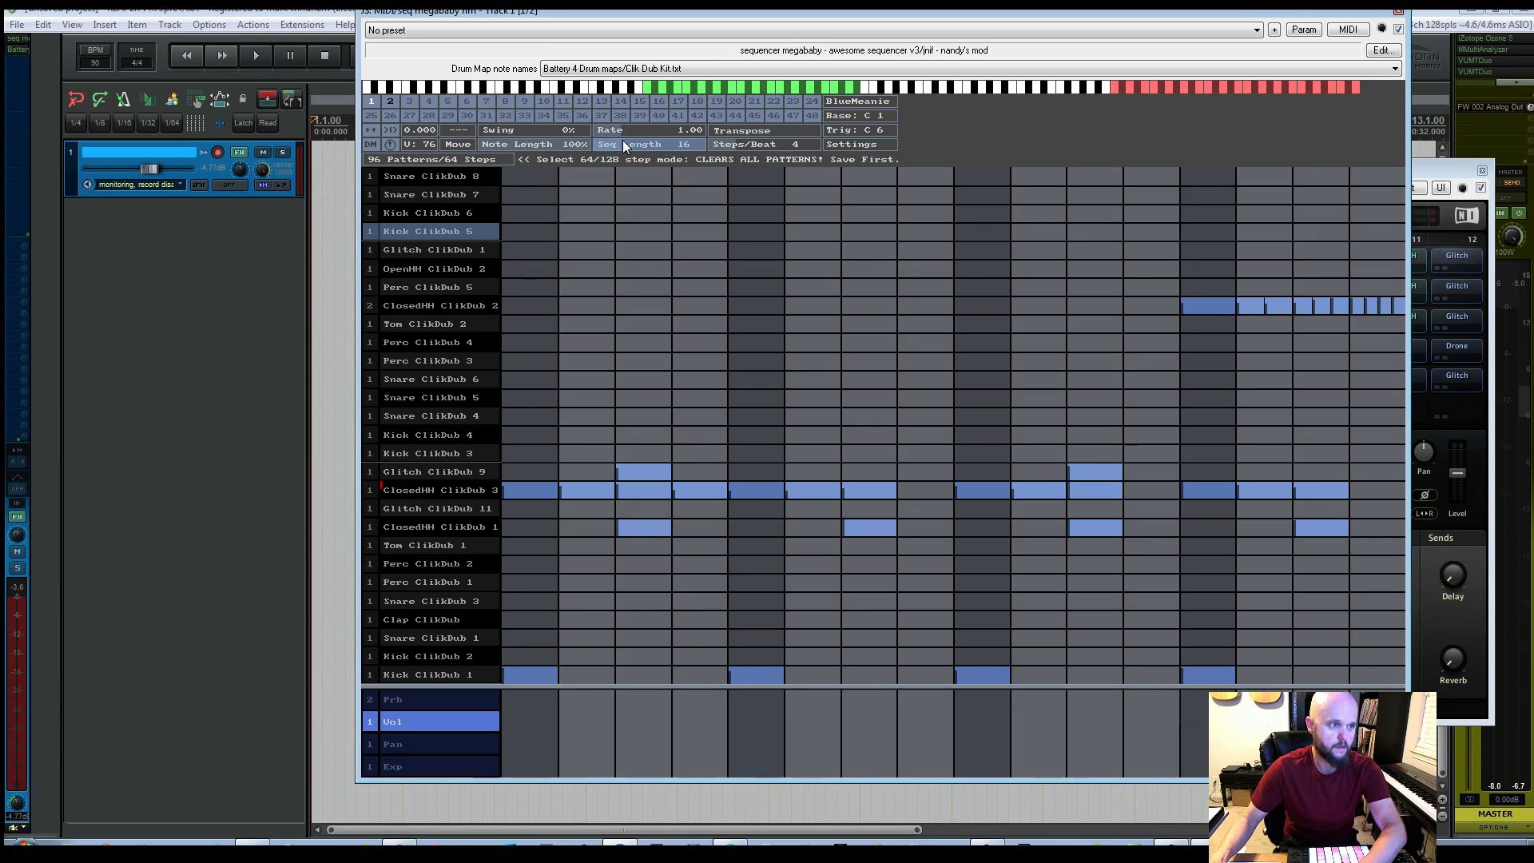
# Step: Open the sequencer's source code, read the Quick Guide to its mouse controls and close the editor
pyautogui.click(1384, 50)
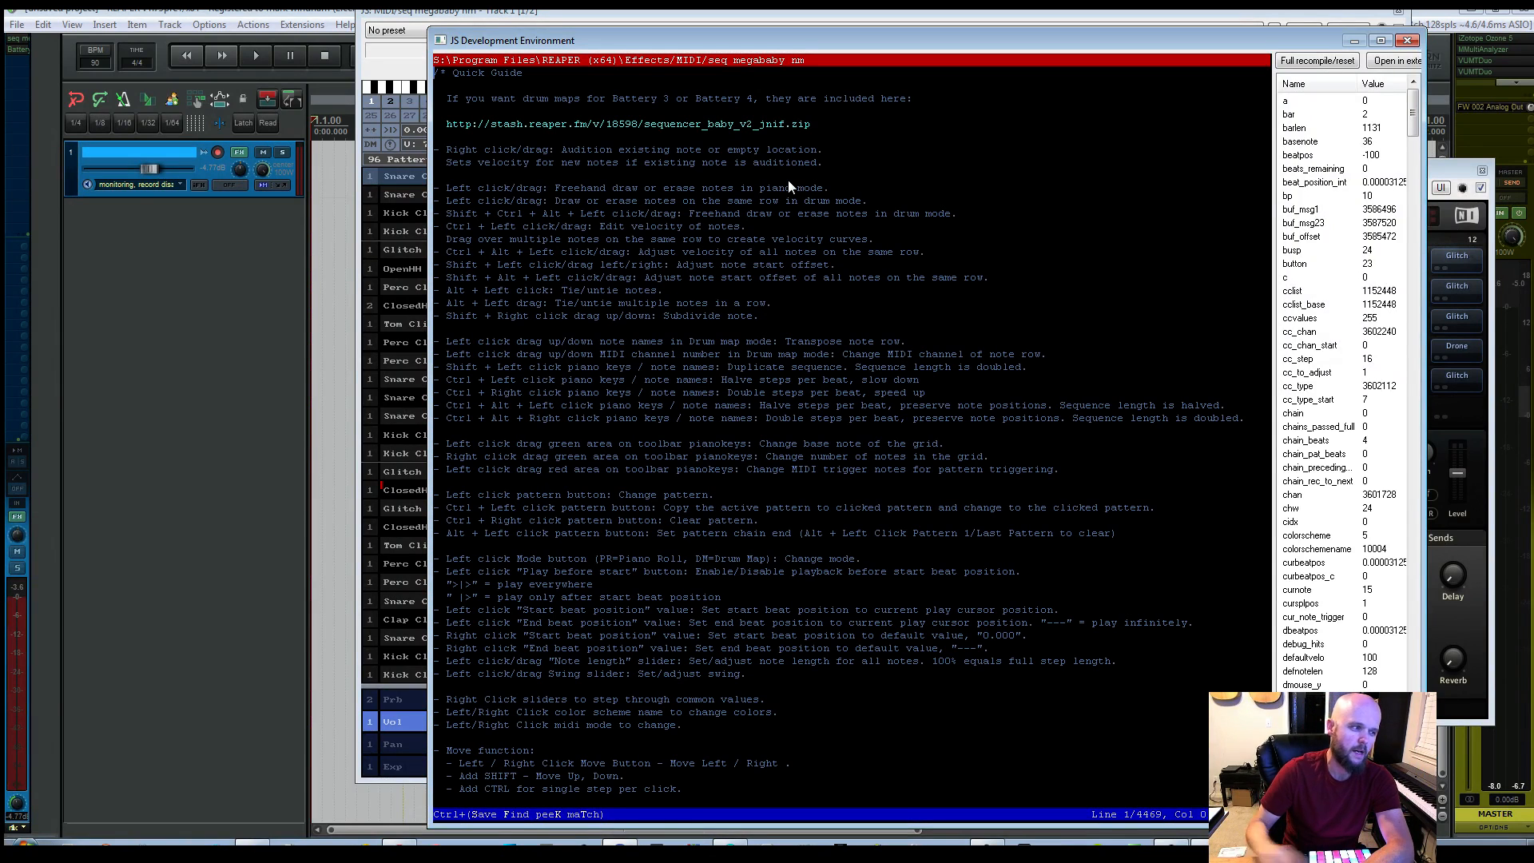
pyautogui.click(1407, 40)
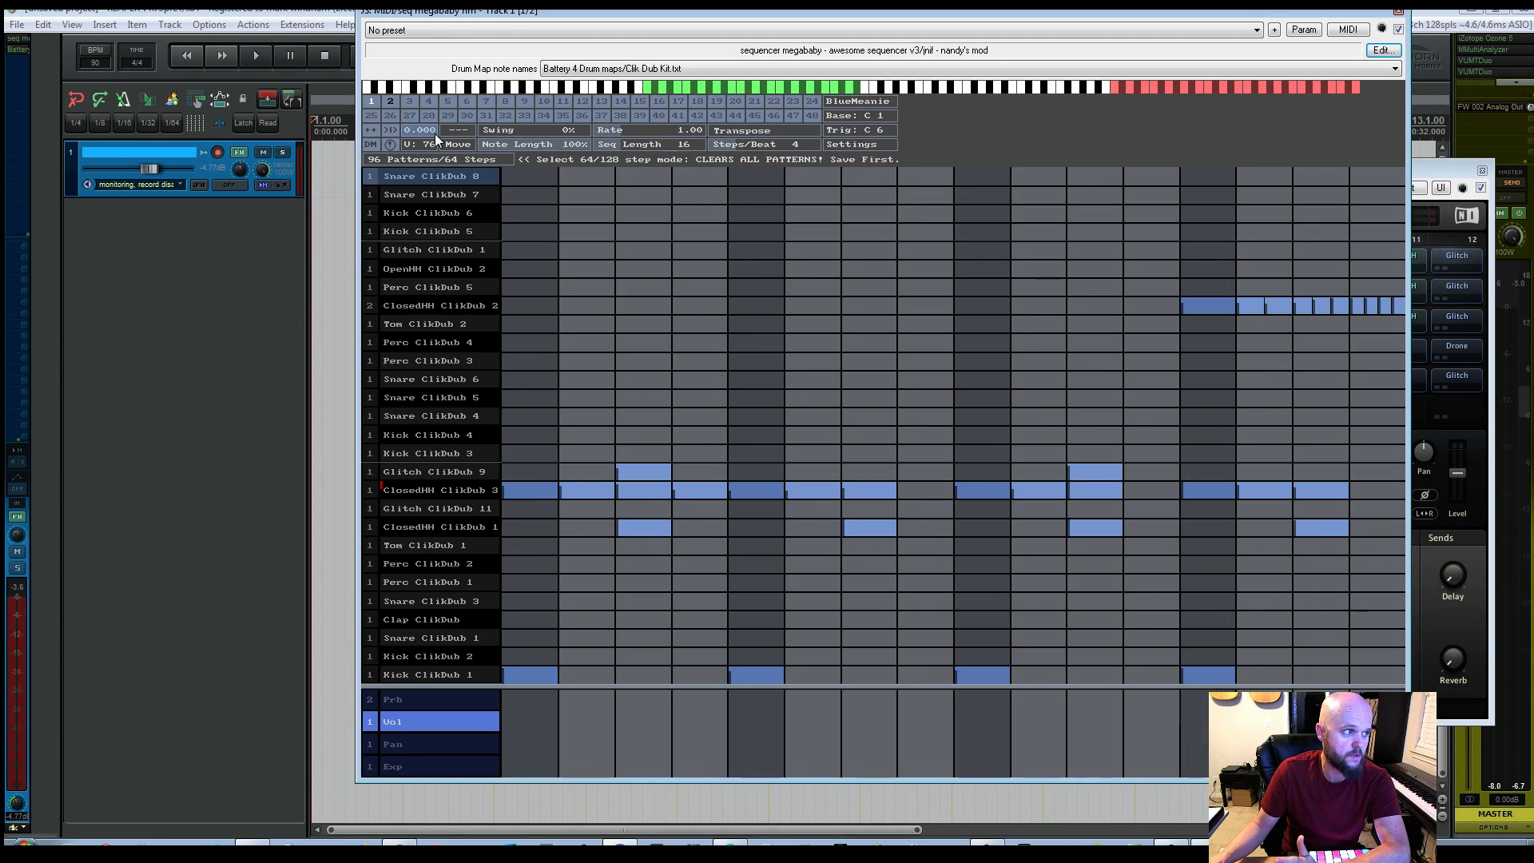
# Step: Uncover the timeline, place the edit cursor at bar 2, and set the sequencer's start beat position to 4.000
pyautogui.moveTo(476, 16); pyautogui.dragTo(508, 23)
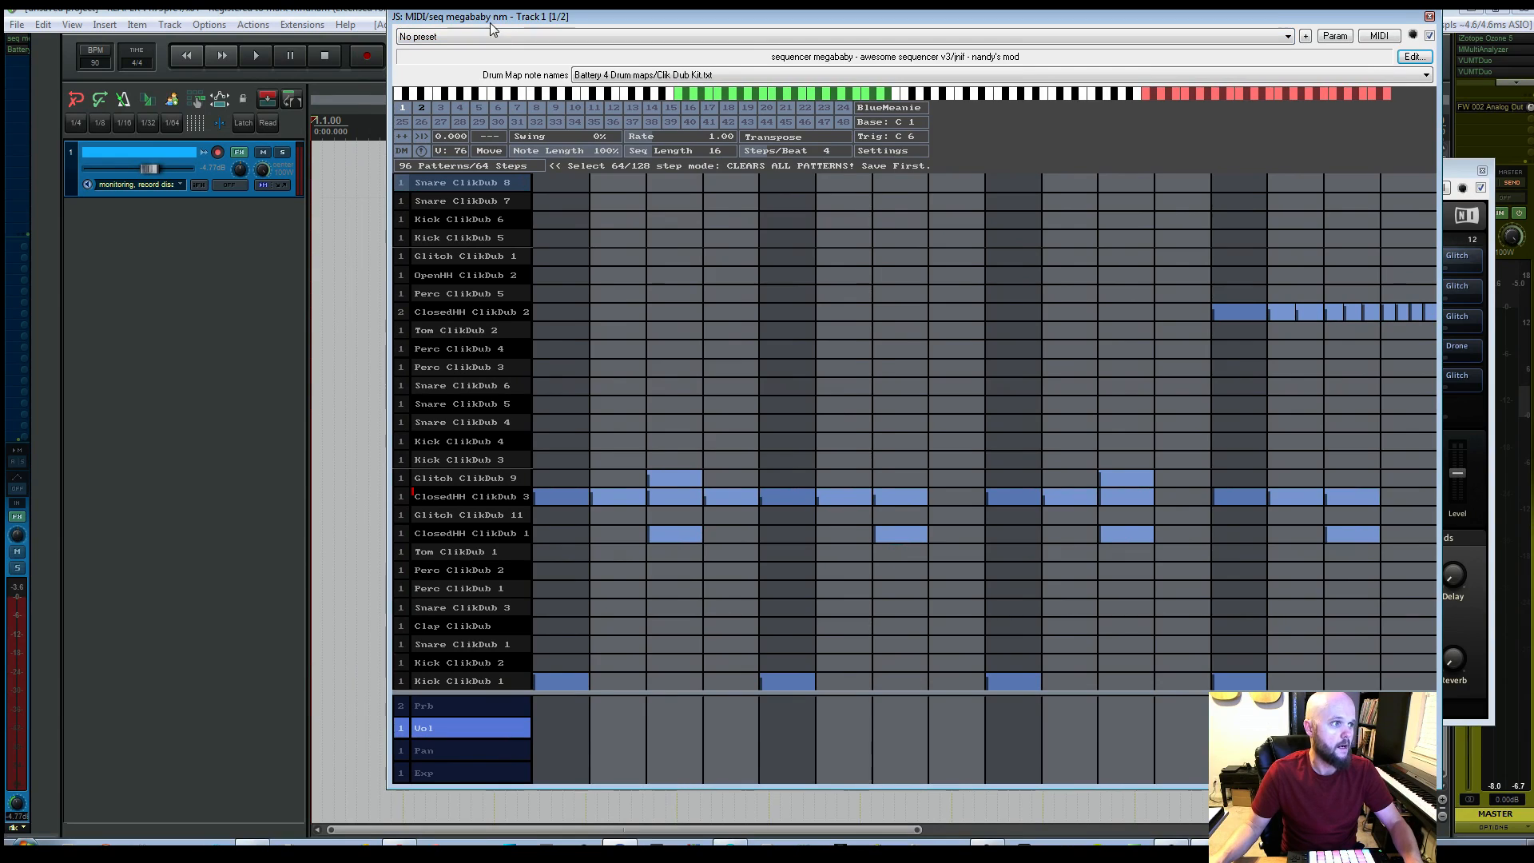
pyautogui.moveTo(493, 17); pyautogui.dragTo(557, 32)
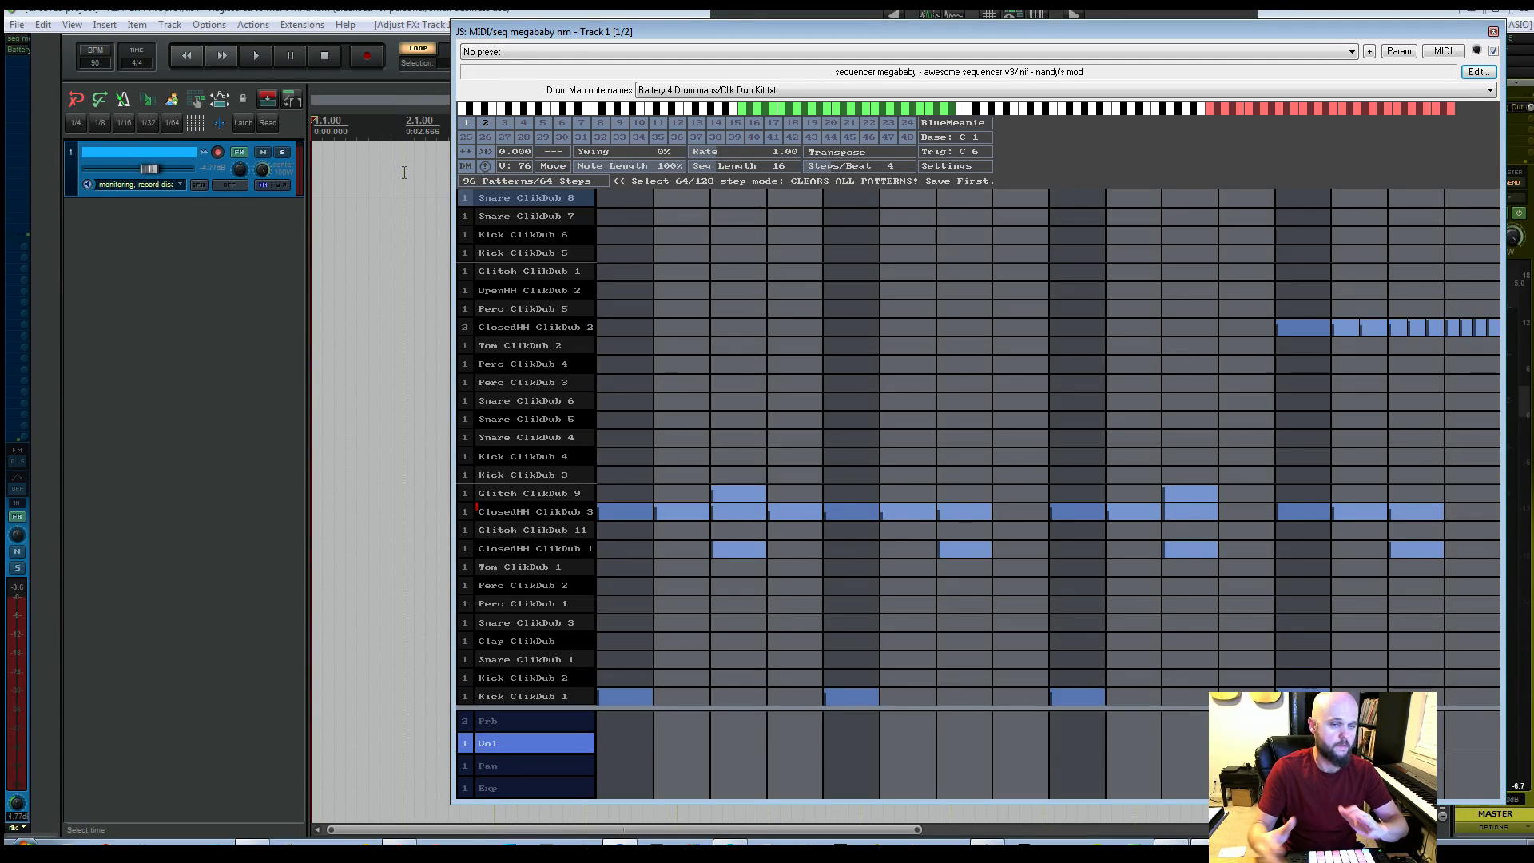
pyautogui.press('space')
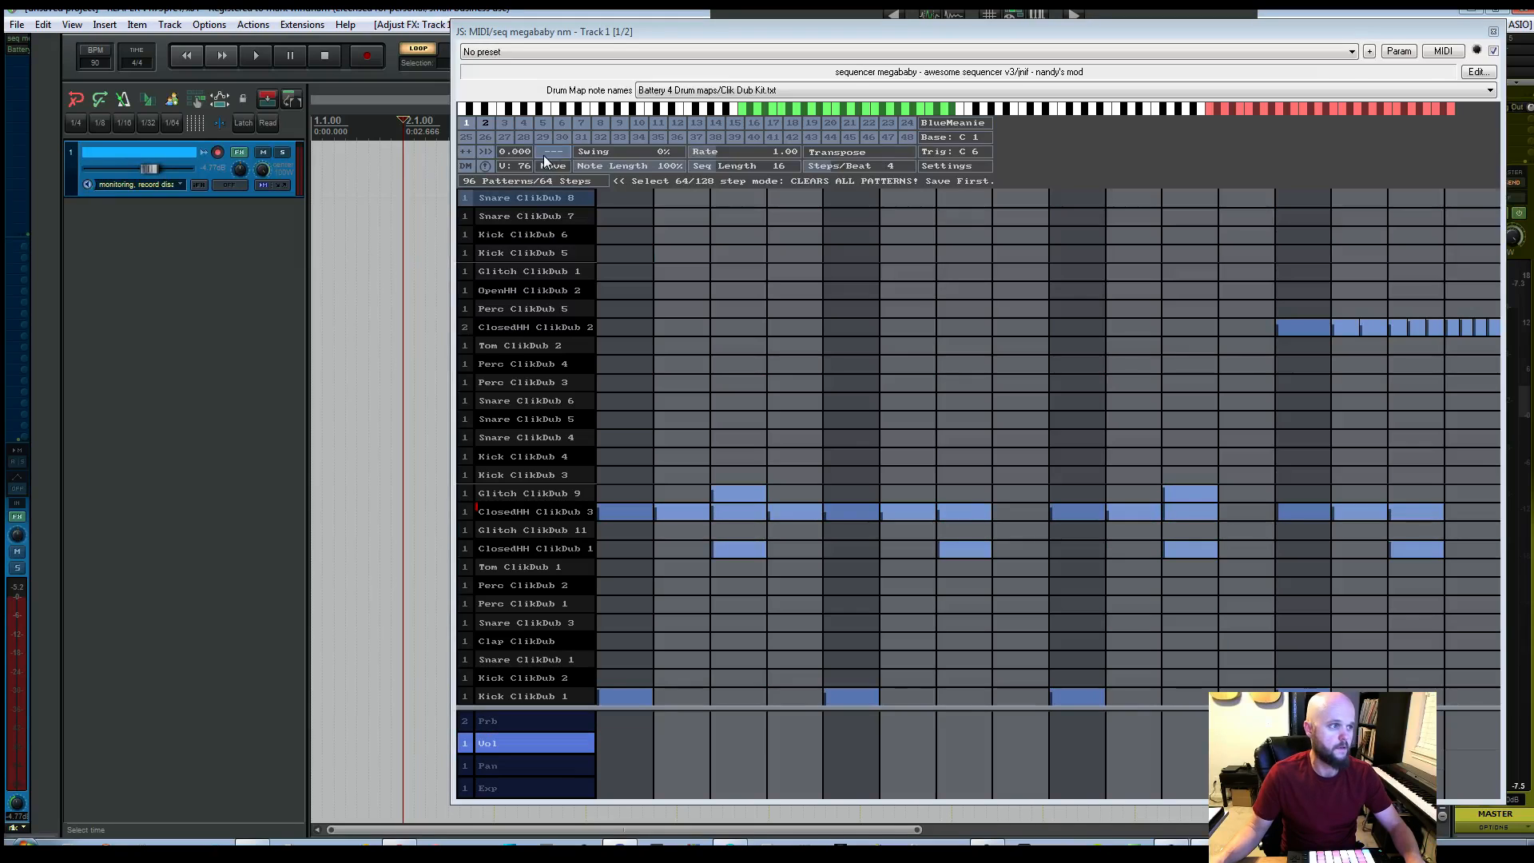
pyautogui.click(520, 152)
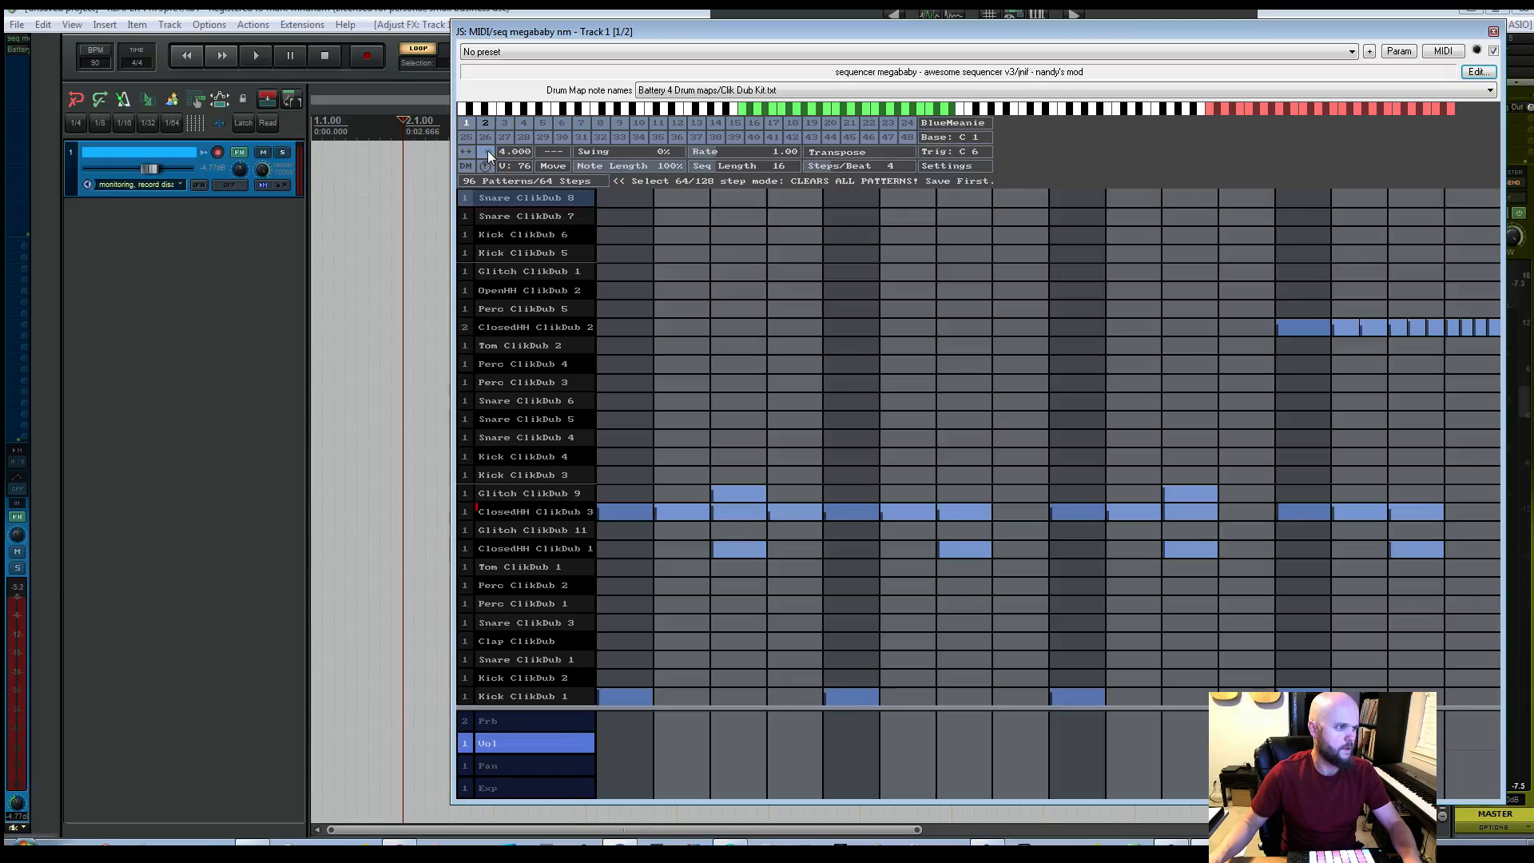
# Step: Play from an earlier point in bar 1 to audition the sequencer's start beat position
pyautogui.click(370, 156)
pyautogui.press('space')
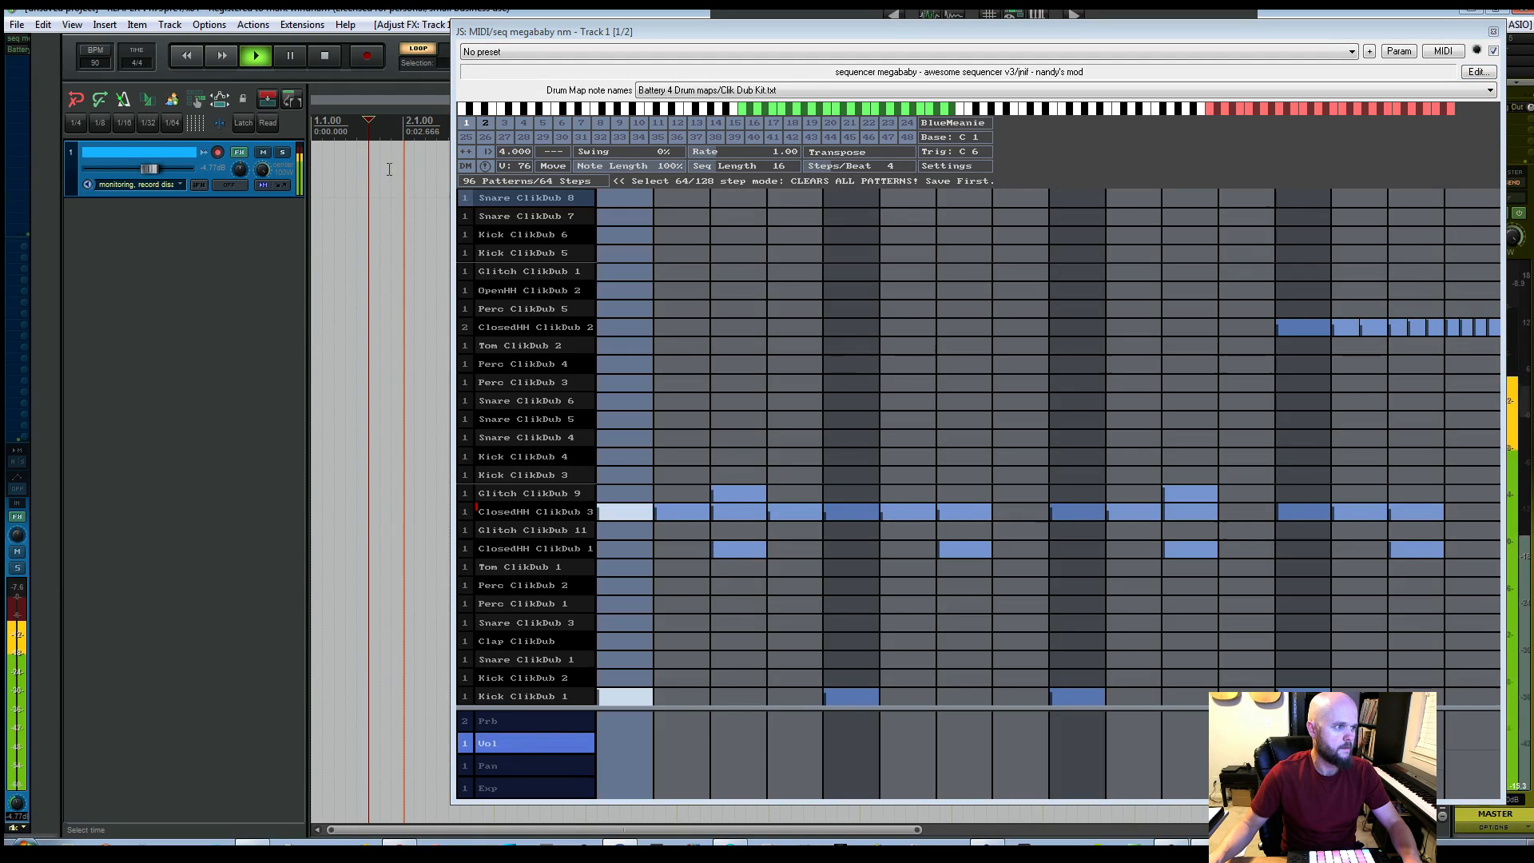
pyautogui.press('space')
pyautogui.press('space')
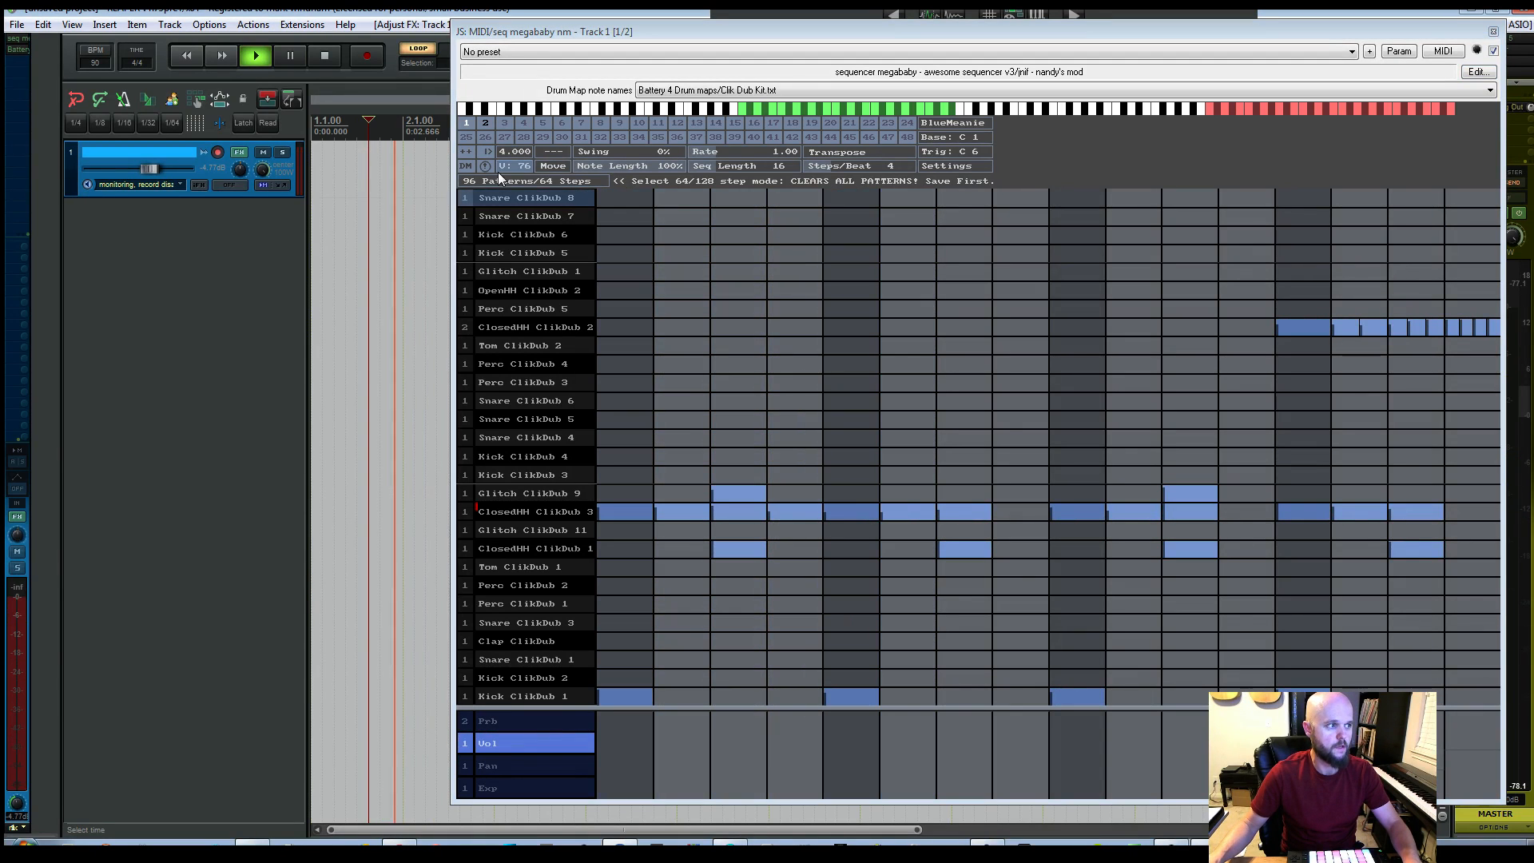
pyautogui.press('space')
# Step: Enable playback before the start beat position and audition the pattern, finishing with the start position reset to 0.000
pyautogui.click(487, 152)
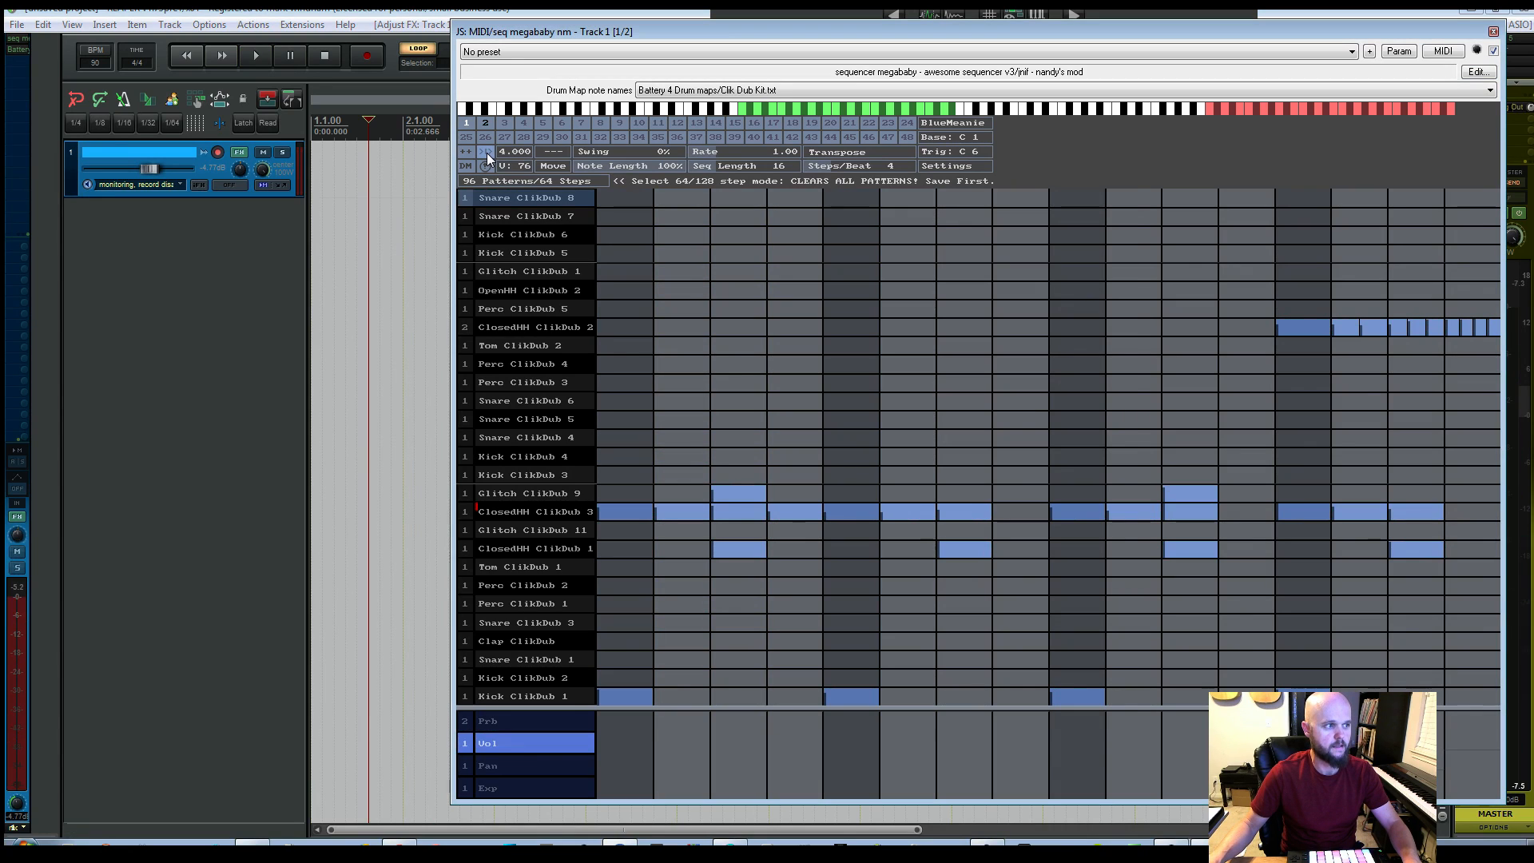
pyautogui.press('space')
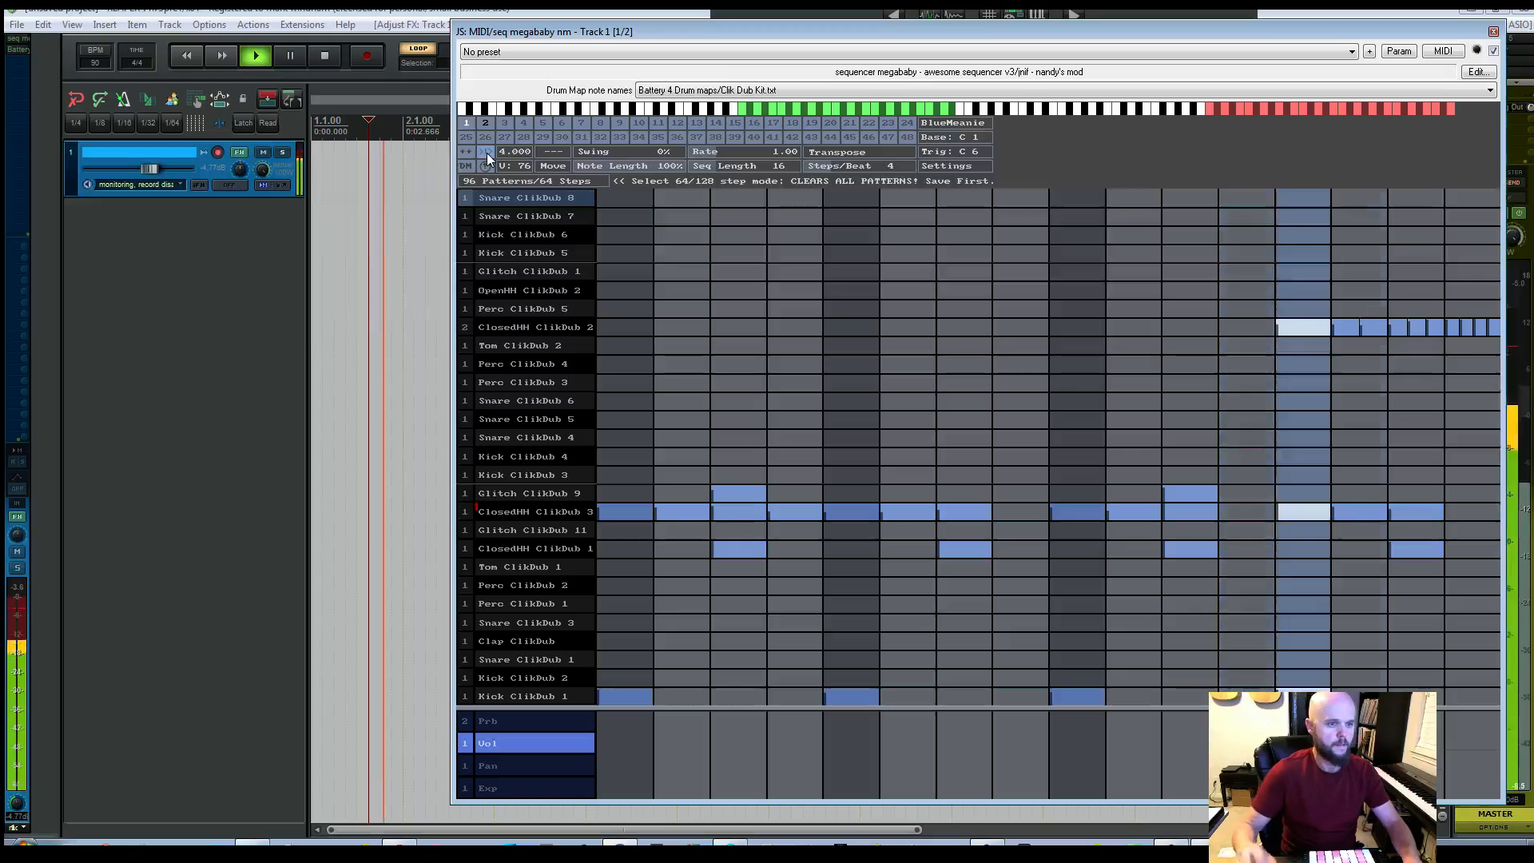
pyautogui.press('space')
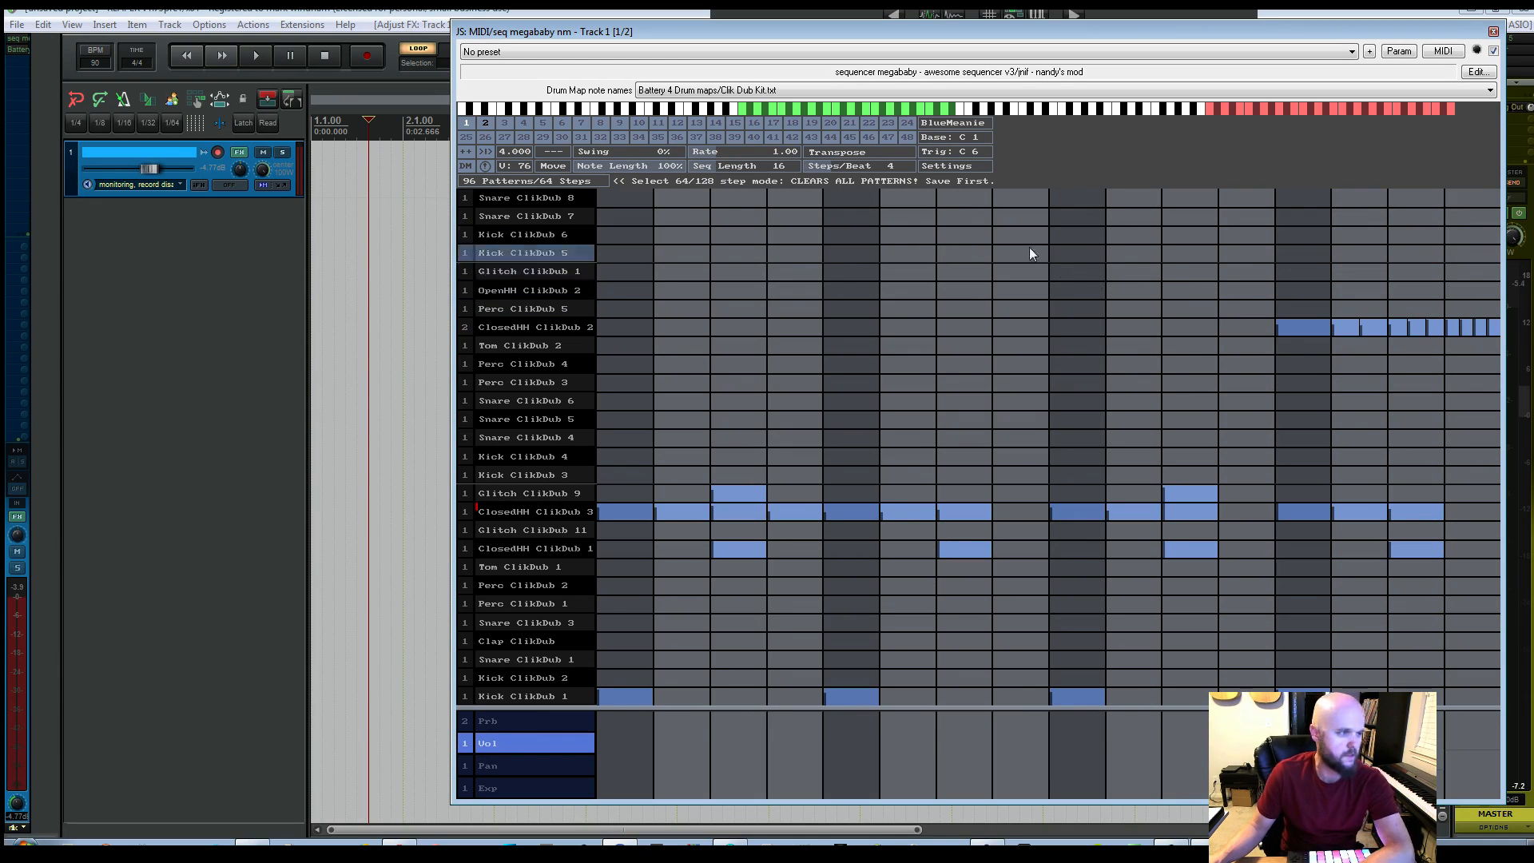
pyautogui.click(515, 153)
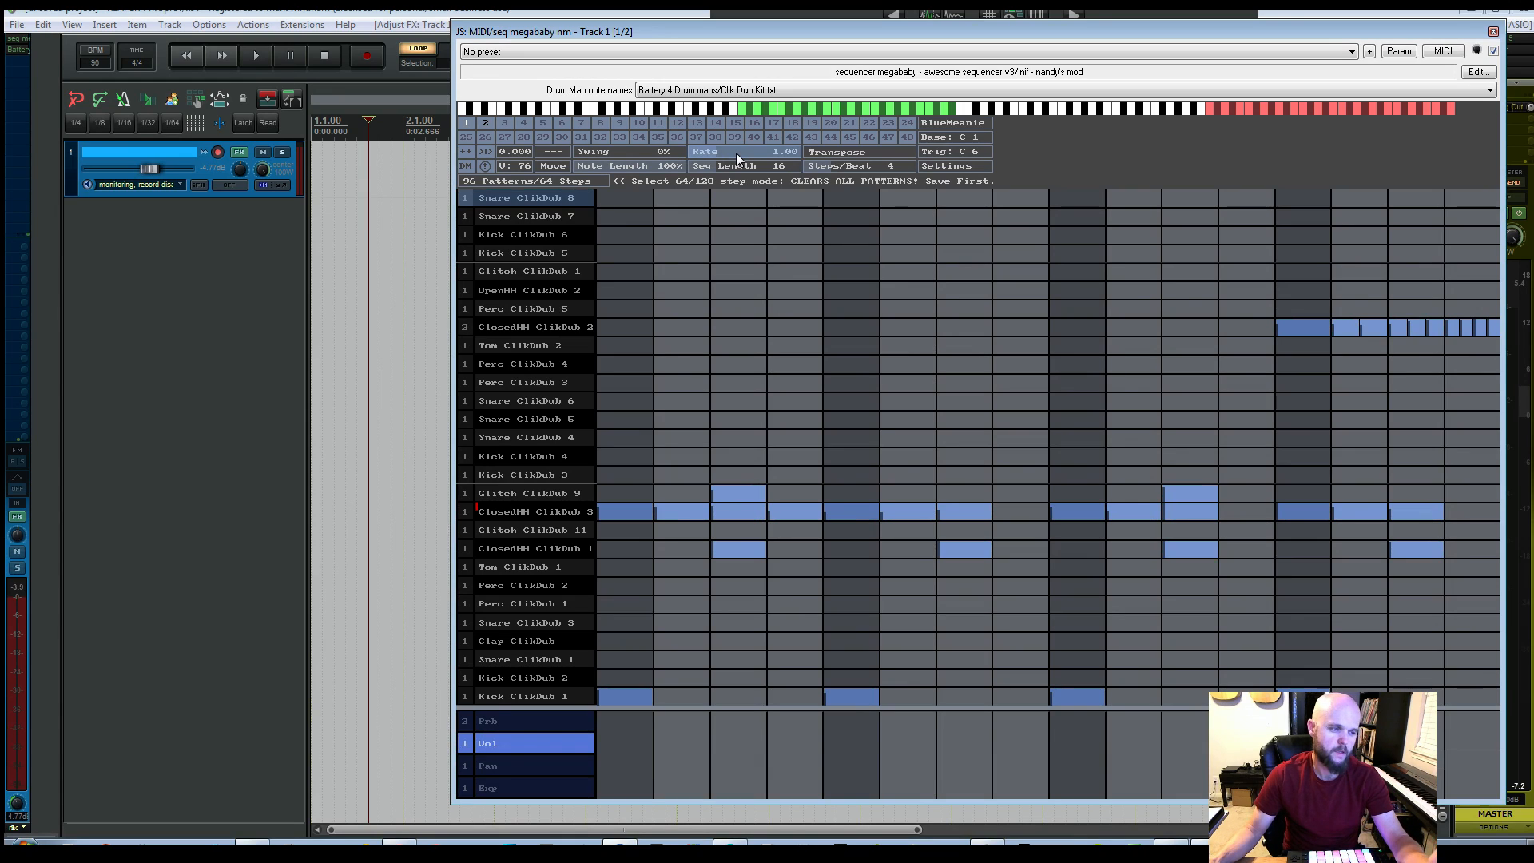
# Step: Audition the pattern at a rate of 0.75, return the rate to 1.00, and try the Note Length control
pyautogui.scroll(1, 736, 152)
pyautogui.press('space')
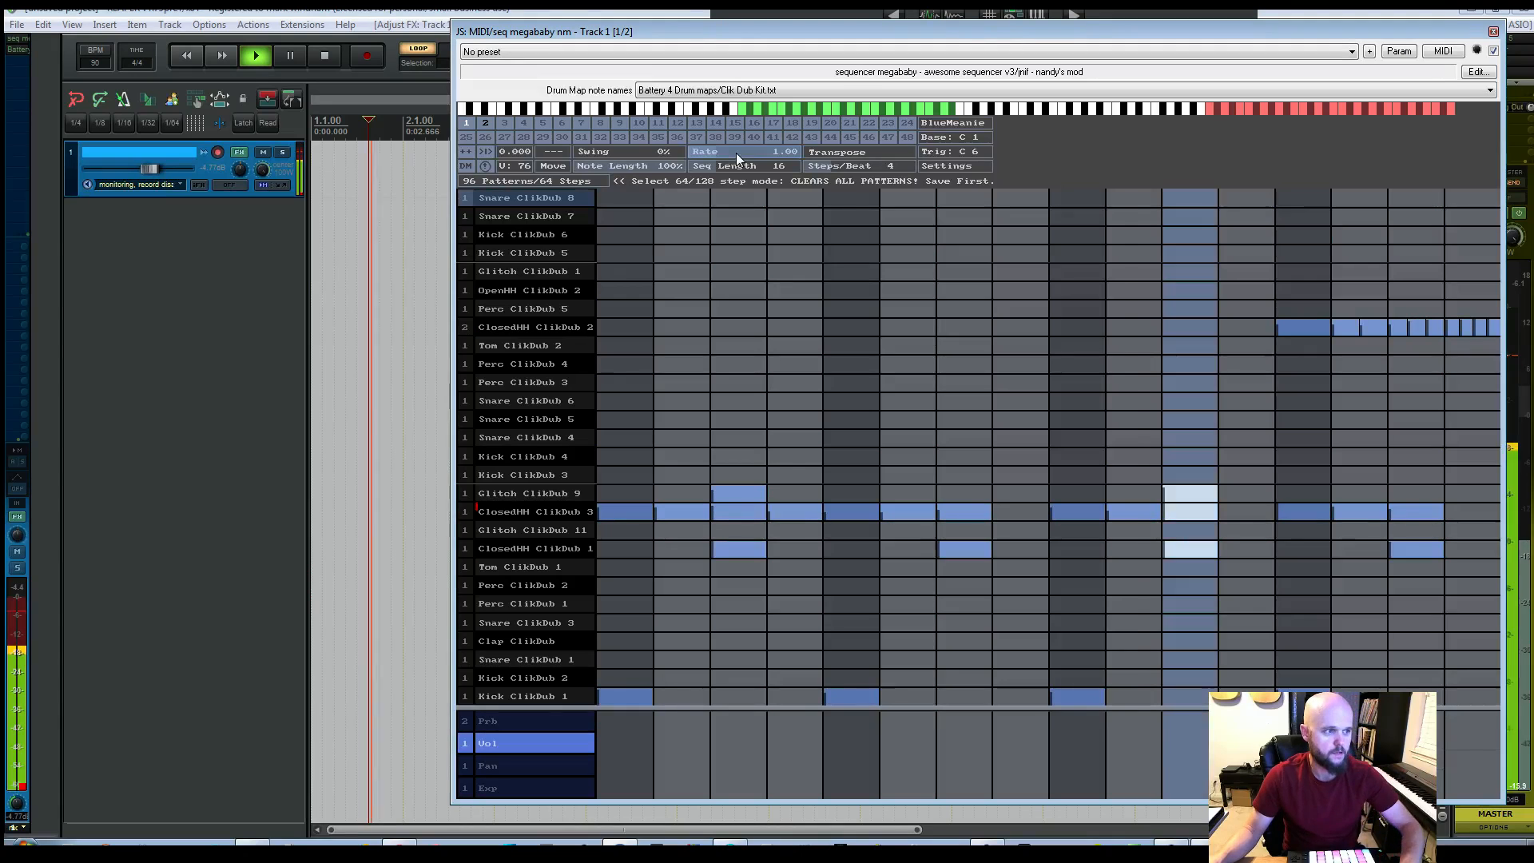
pyautogui.scroll(-1, 716, 152)
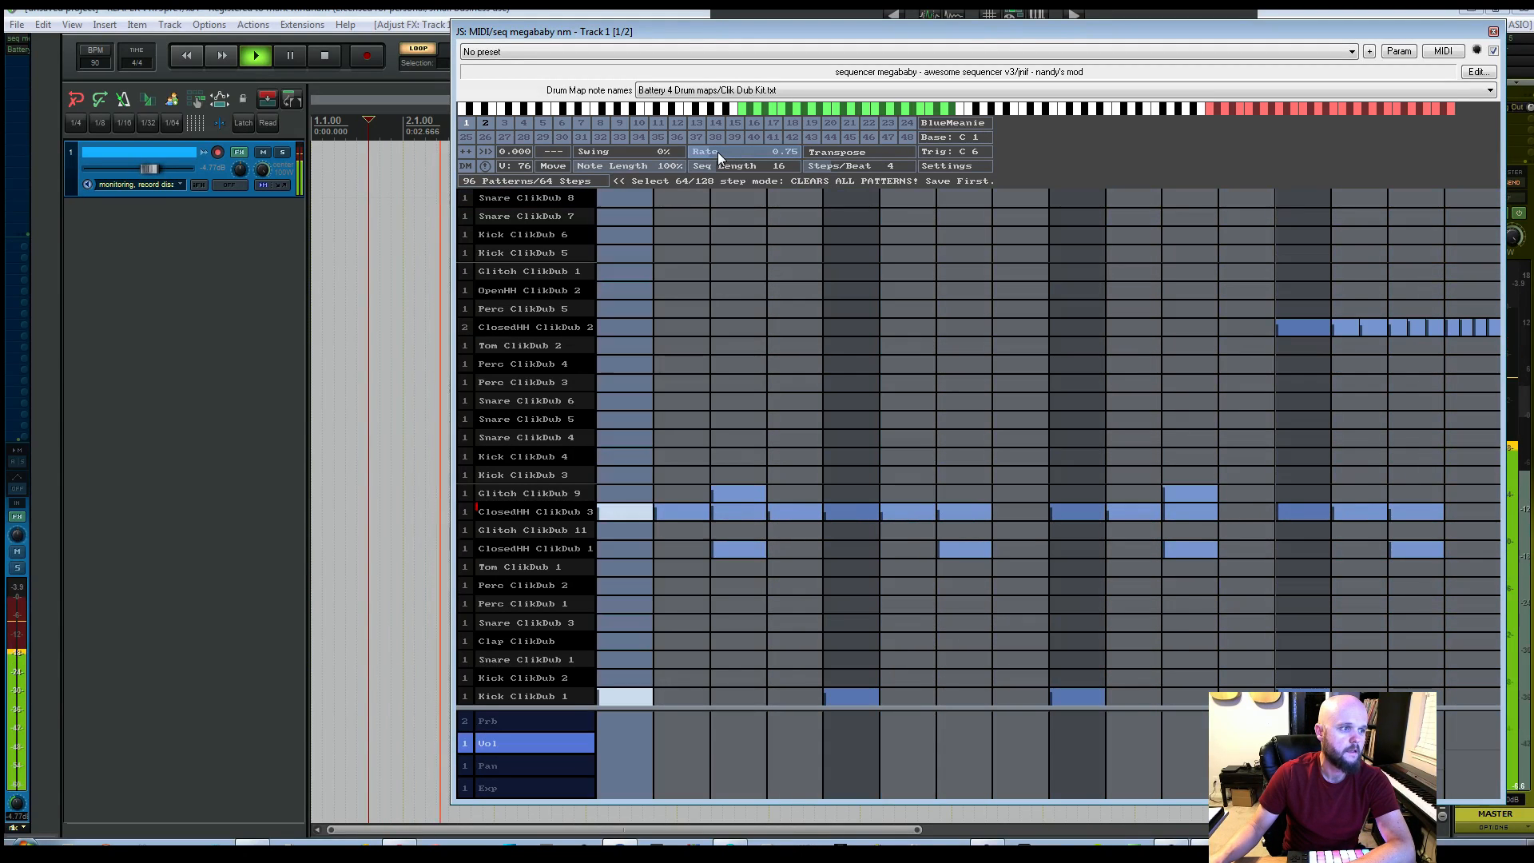
pyautogui.press('space')
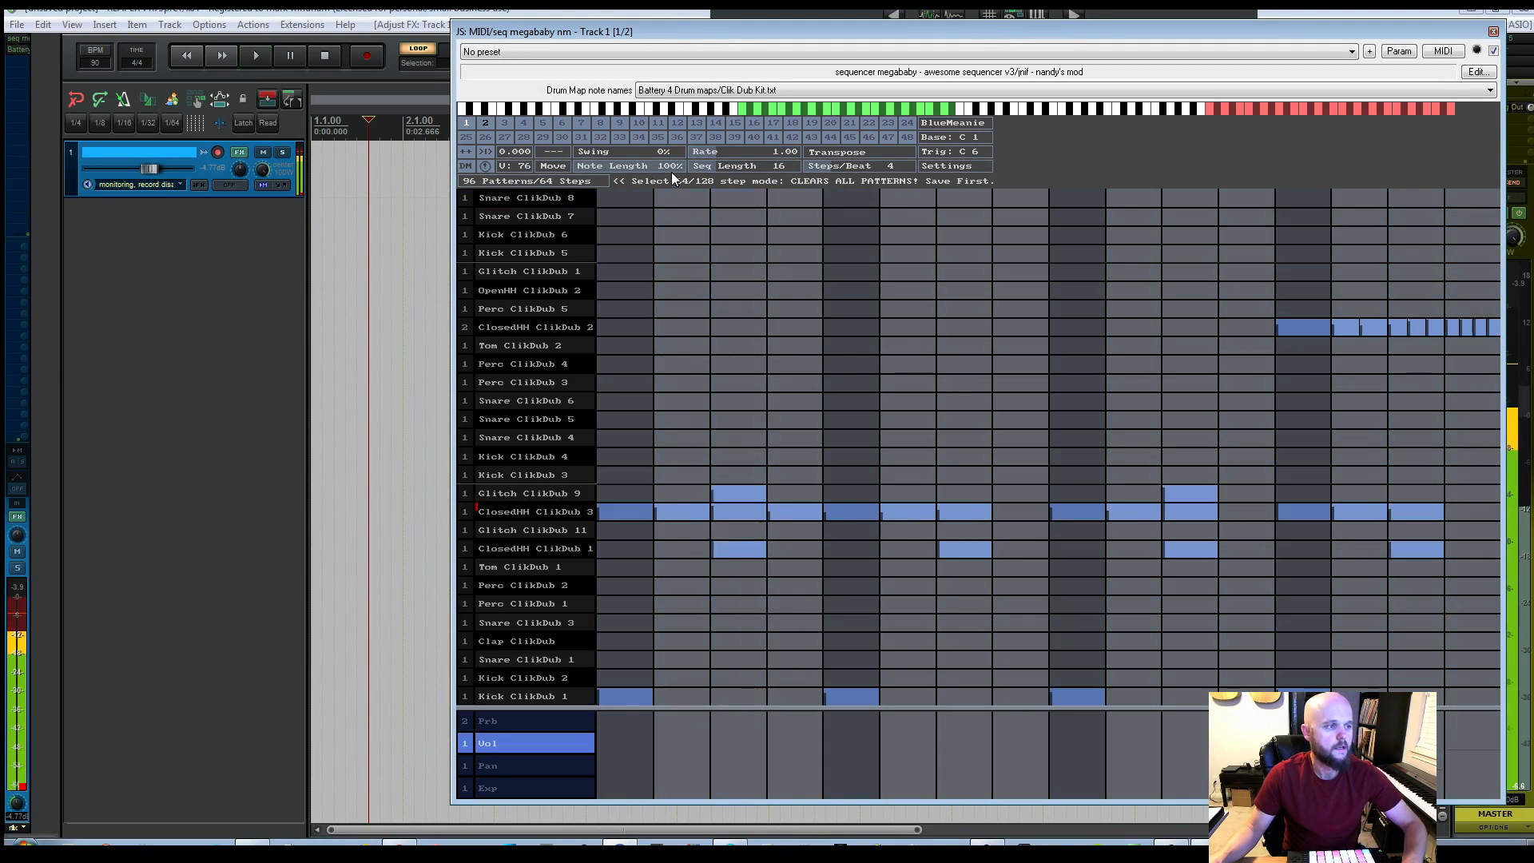
pyautogui.moveTo(671, 171); pyautogui.dragTo(593, 167)
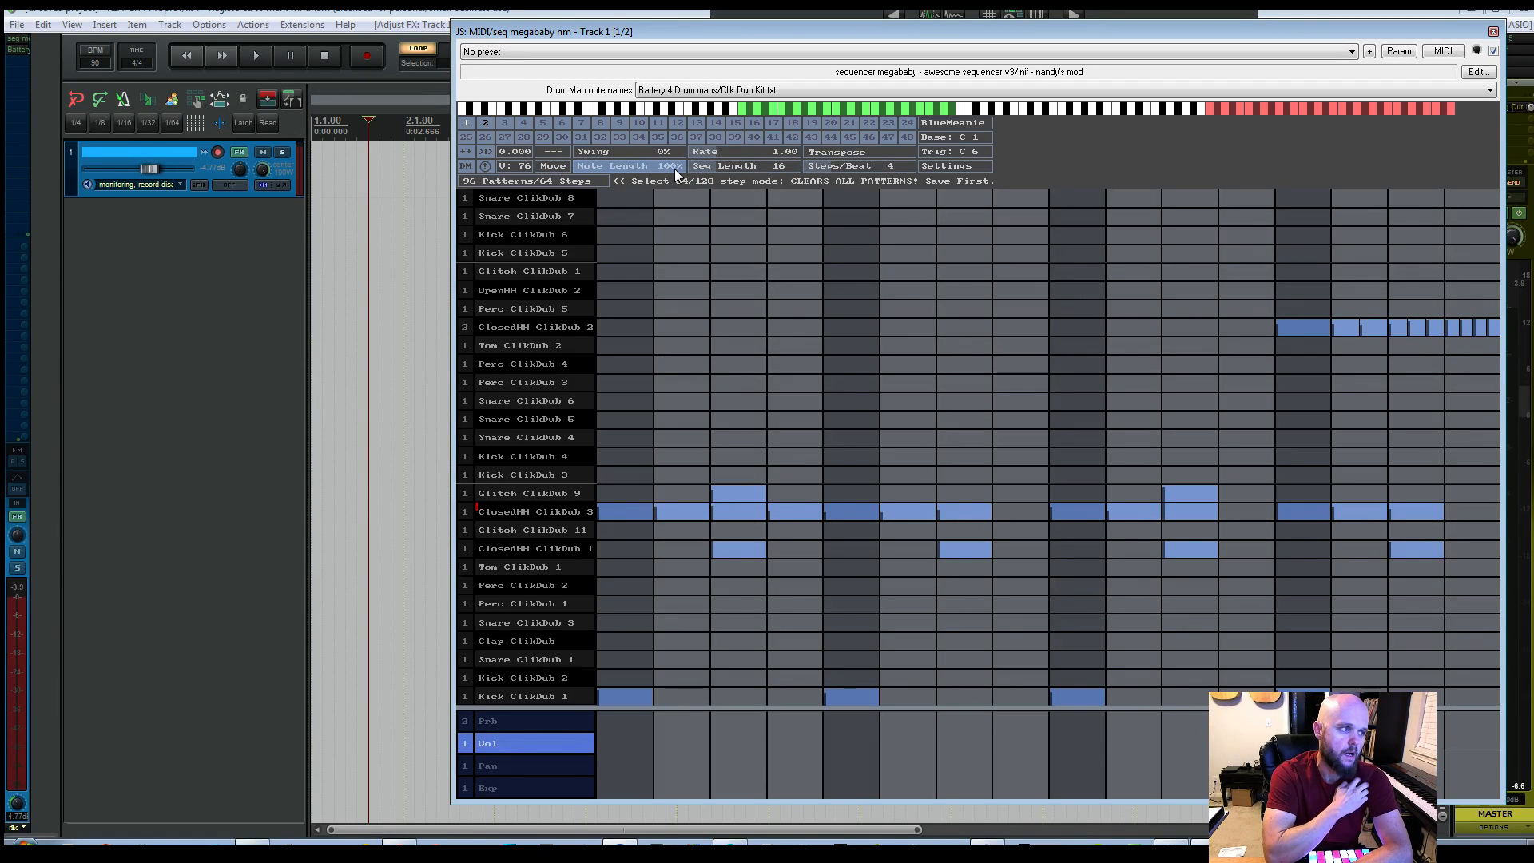
# Step: Draw a run of notes on the Snare ClikDub 7 row, tie them together, and erase the run
pyautogui.click(776, 217)
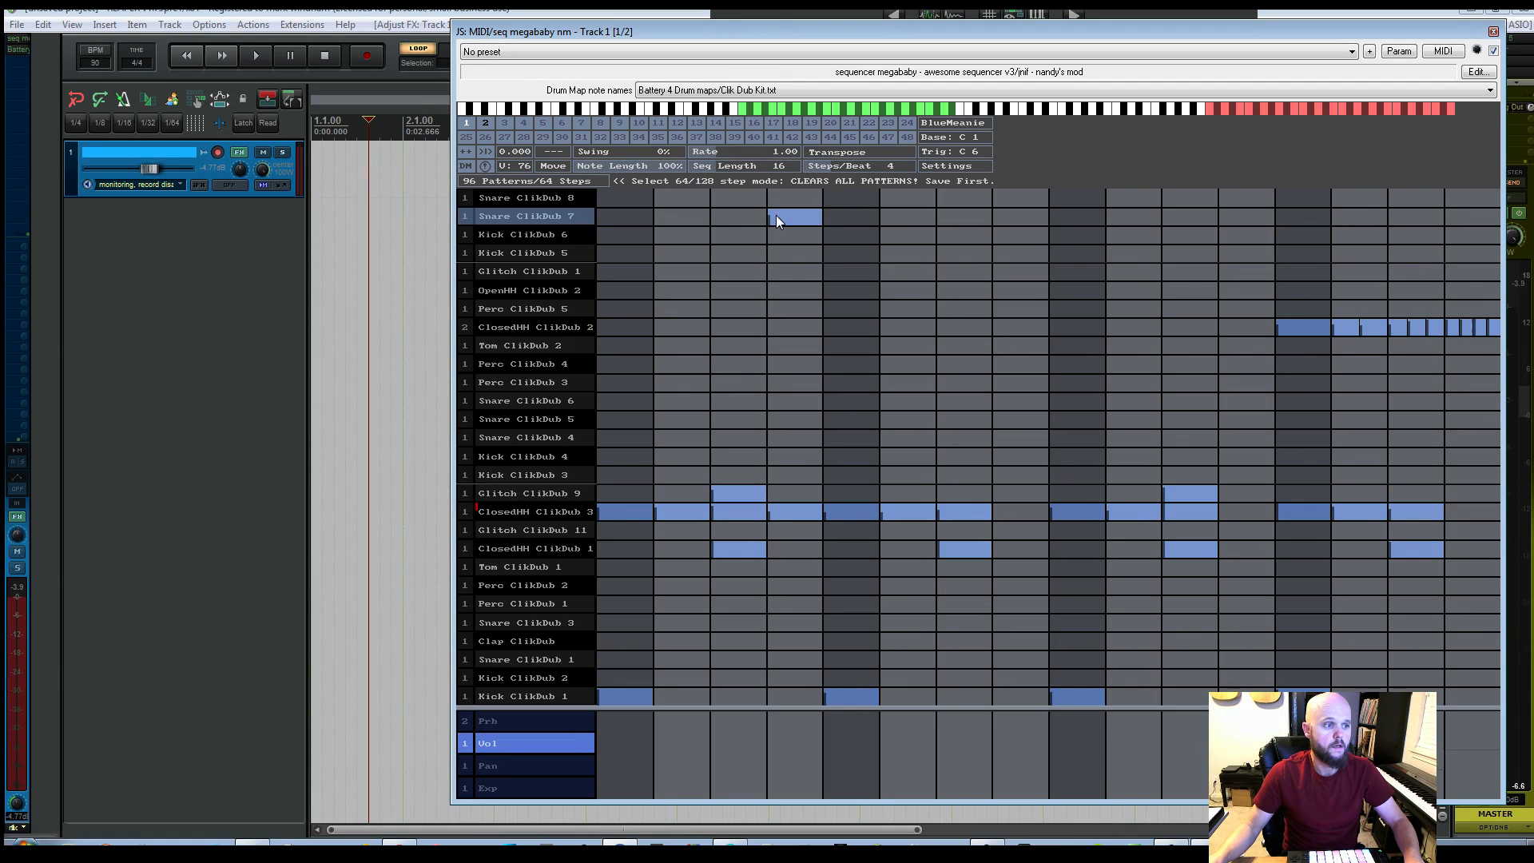
pyautogui.moveTo(775, 222); pyautogui.dragTo(1167, 223)
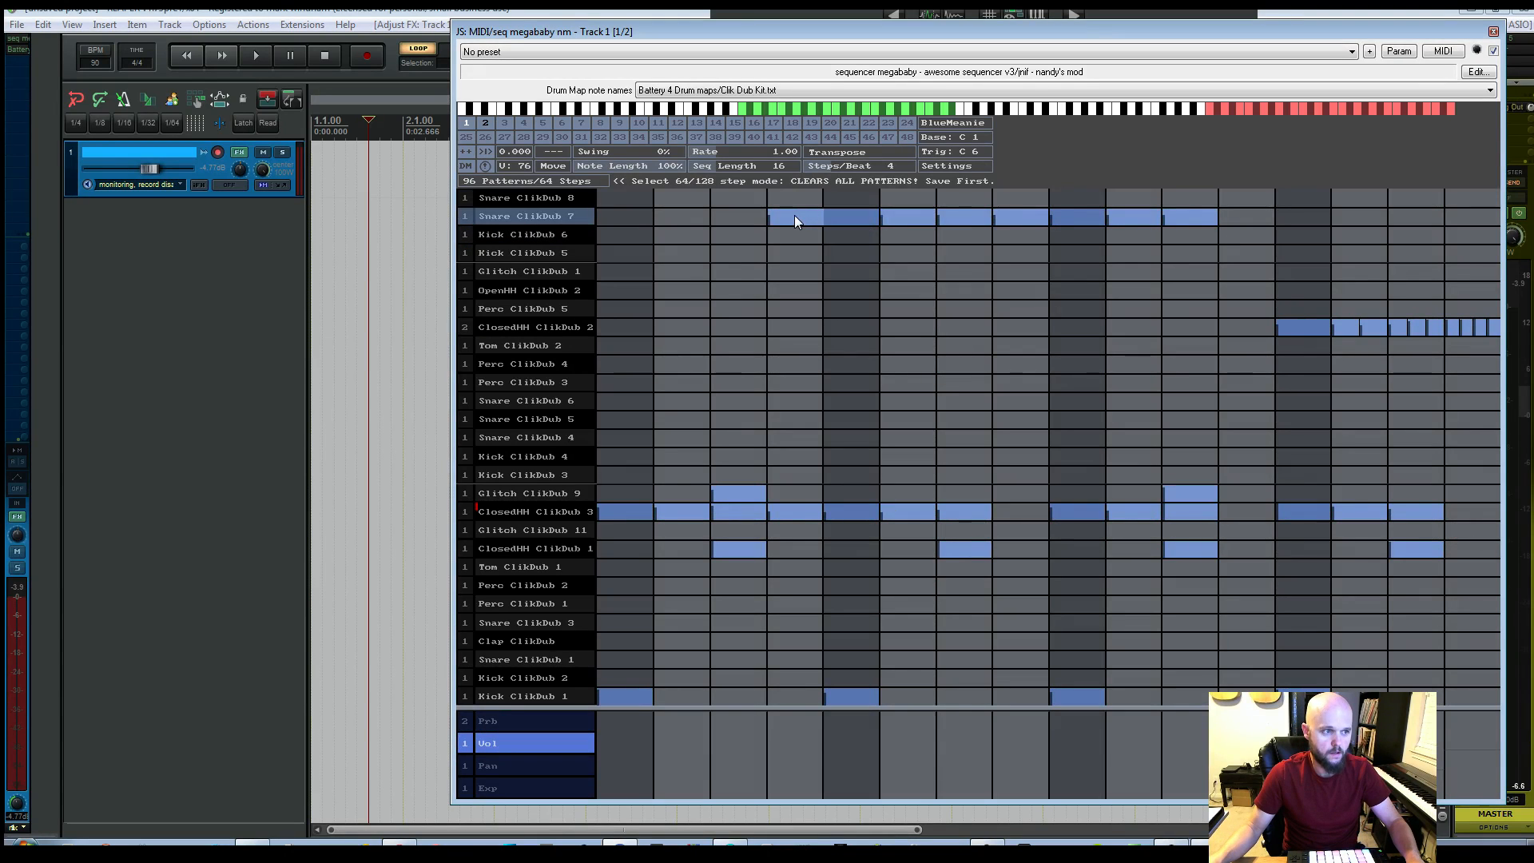
pyautogui.moveTo(795, 218); pyautogui.dragTo(1240, 229)
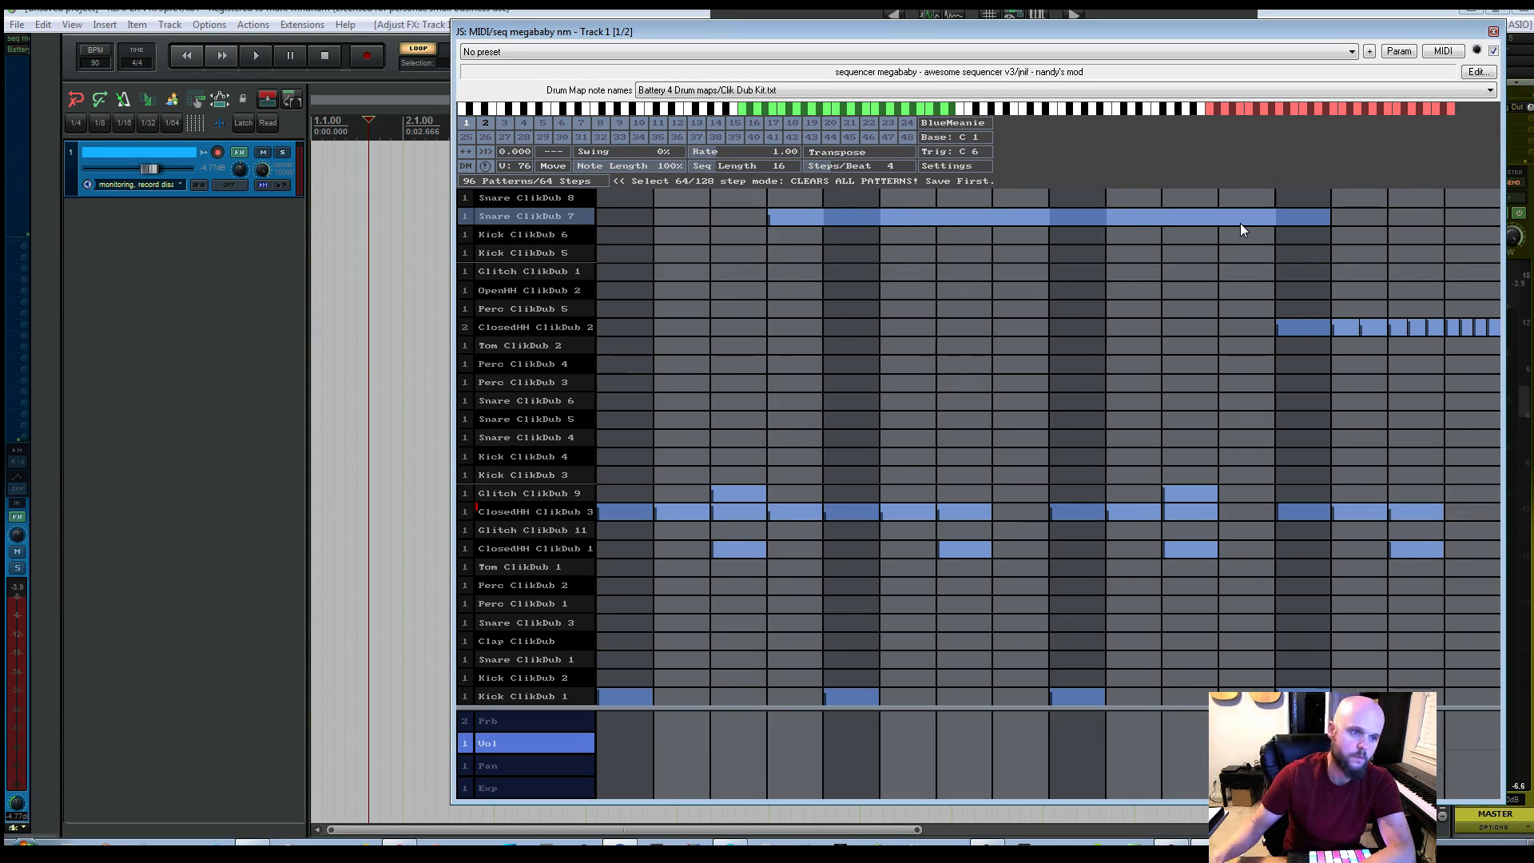
pyautogui.moveTo(800, 214); pyautogui.dragTo(1319, 215)
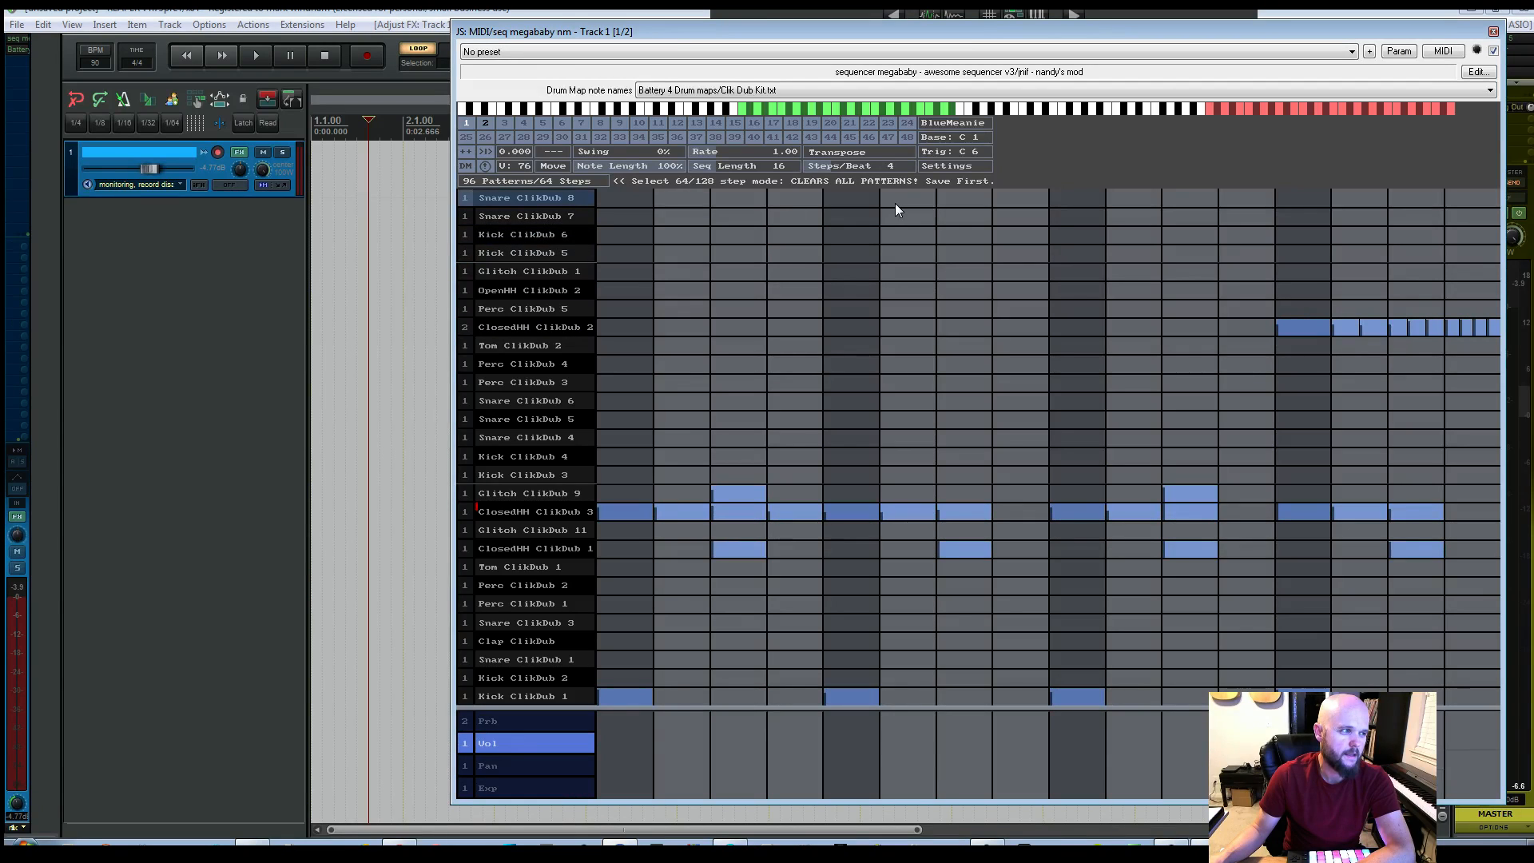
# Step: Cycle the sequencer's colour themes through Bloody Hell and Redshift and back to BlueMeanie
pyautogui.click(947, 127)
pyautogui.click(947, 126)
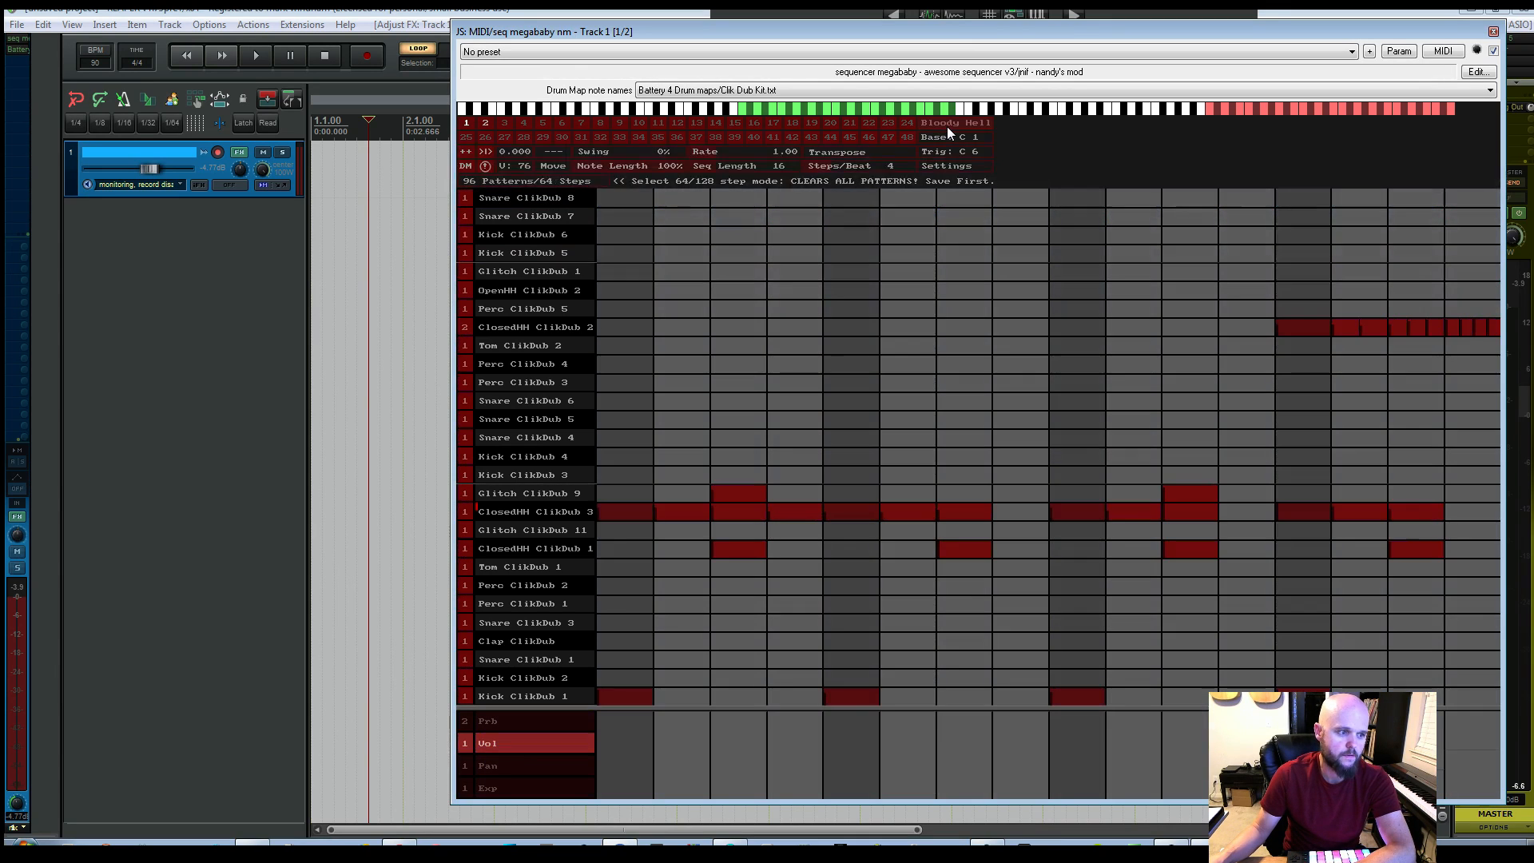
pyautogui.click(947, 126)
pyautogui.click(947, 126)
pyautogui.click(947, 127)
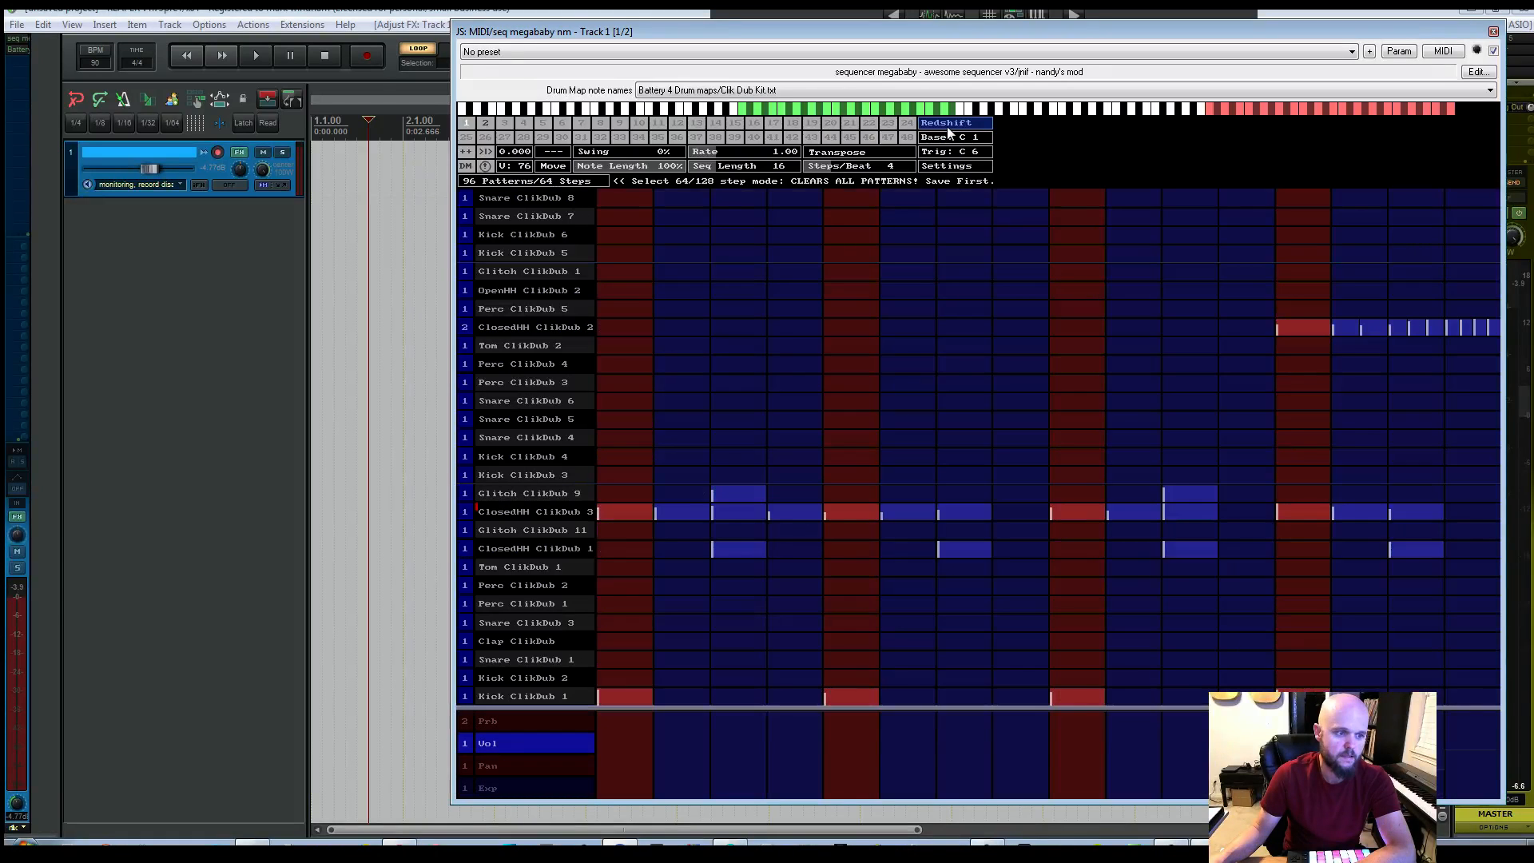
pyautogui.click(948, 126)
pyautogui.click(947, 126)
pyautogui.click(947, 126)
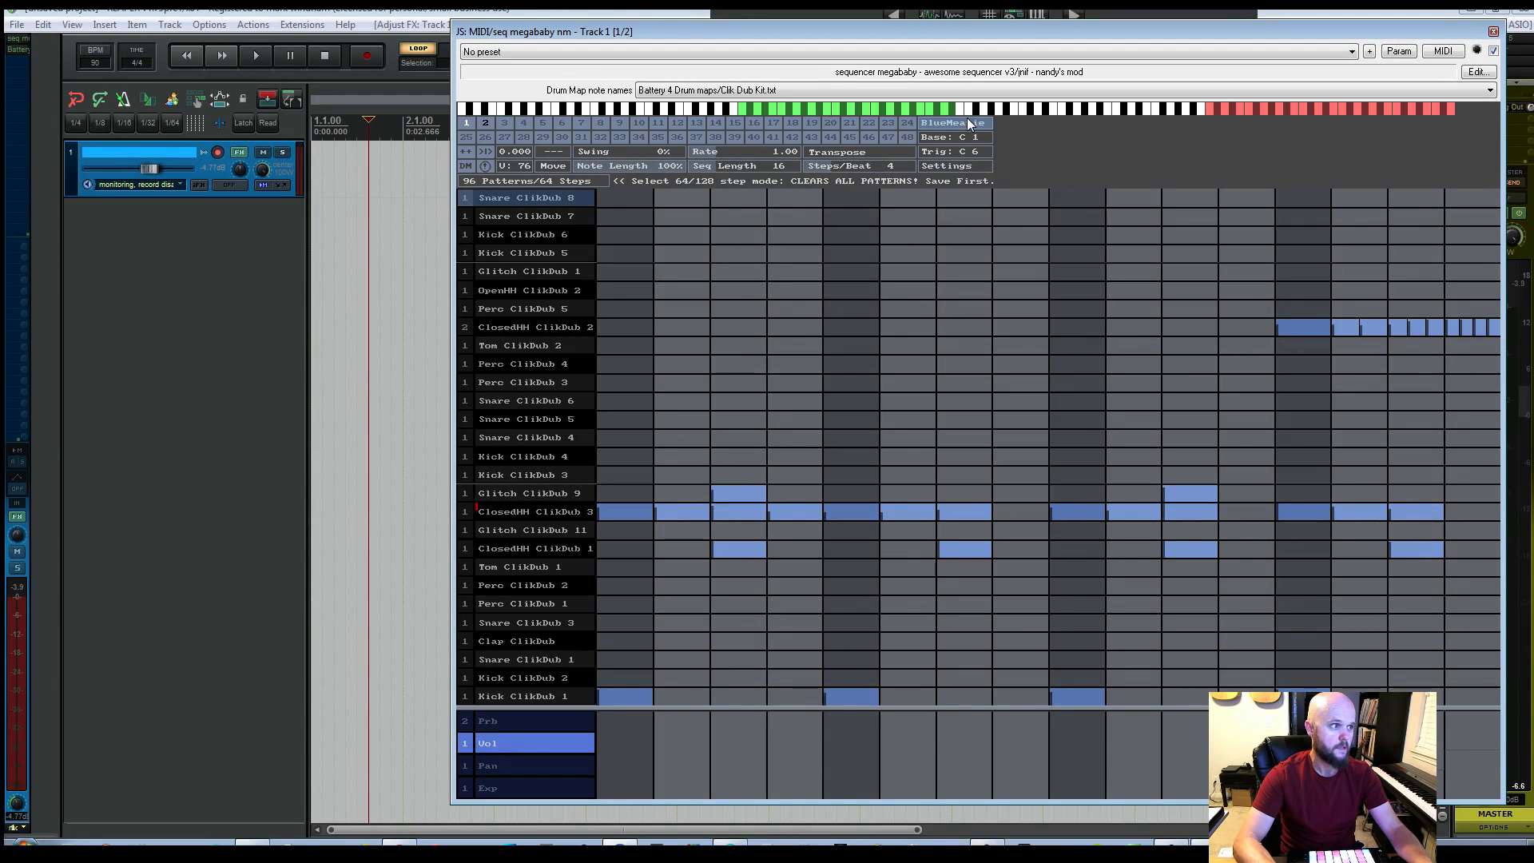
# Step: Return the edit cursor to the project start and display the sequencer's Prb lane
pyautogui.click(439, 15)
pyautogui.press('Home')
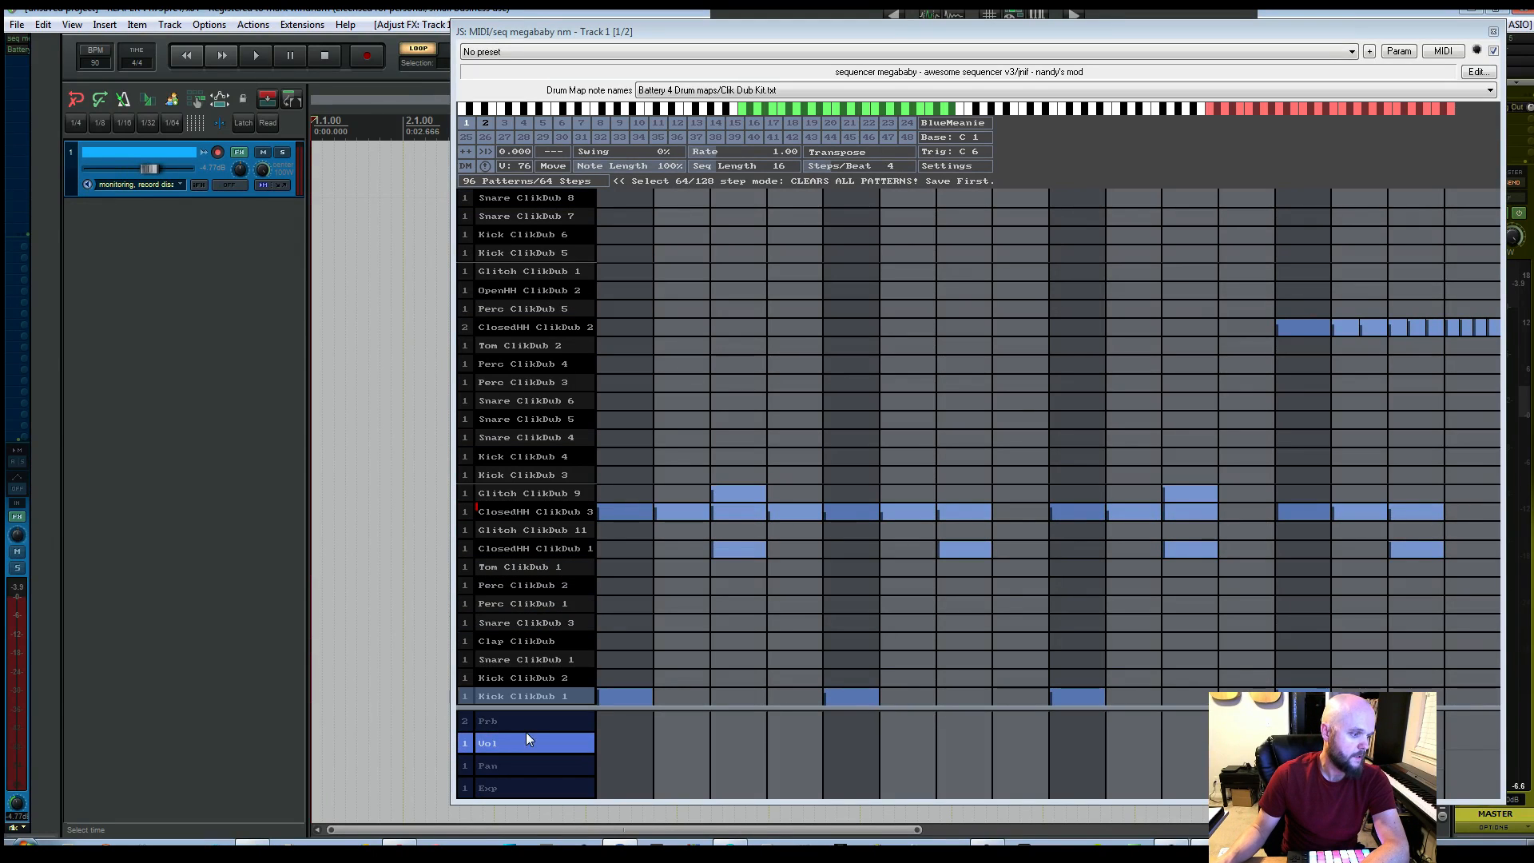
pyautogui.click(496, 720)
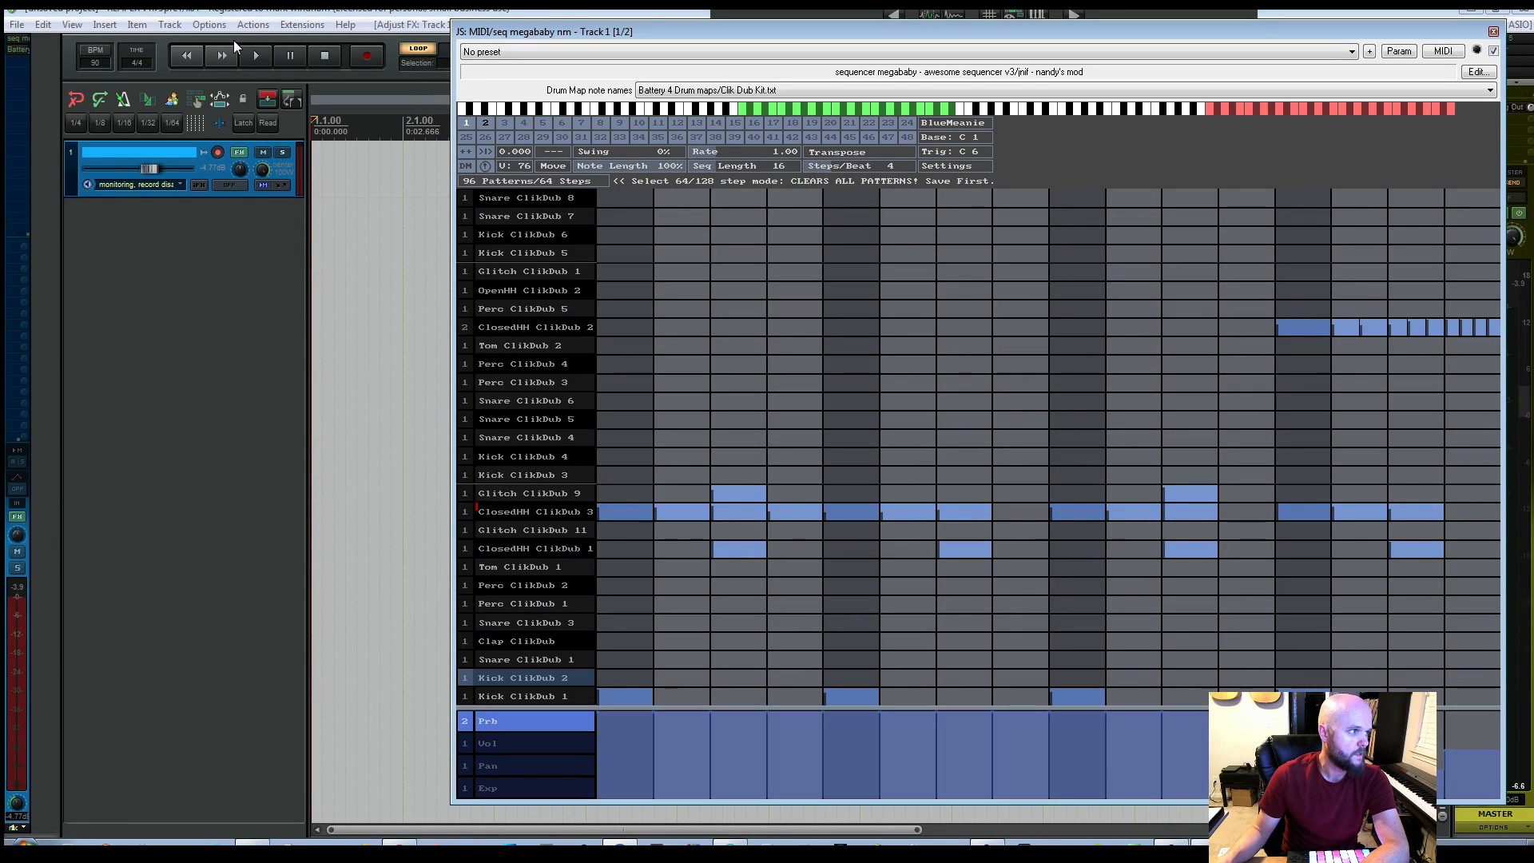
# Step: Change Track 1's record mode from input monitoring only to recording the track's output
pyautogui.rightClick(218, 152)
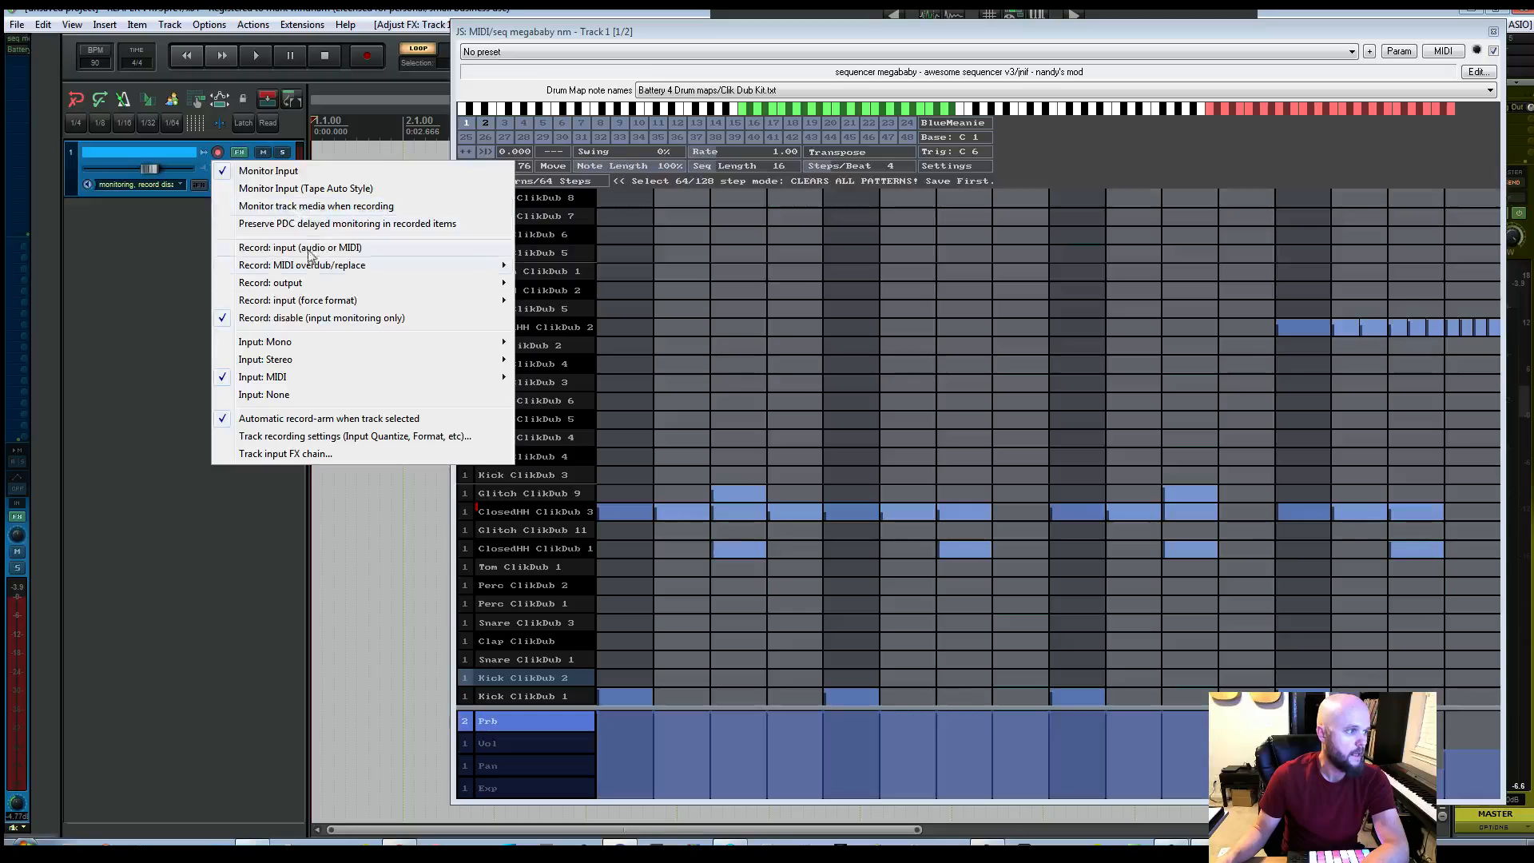
pyautogui.moveTo(314, 285)
pyautogui.click(599, 390)
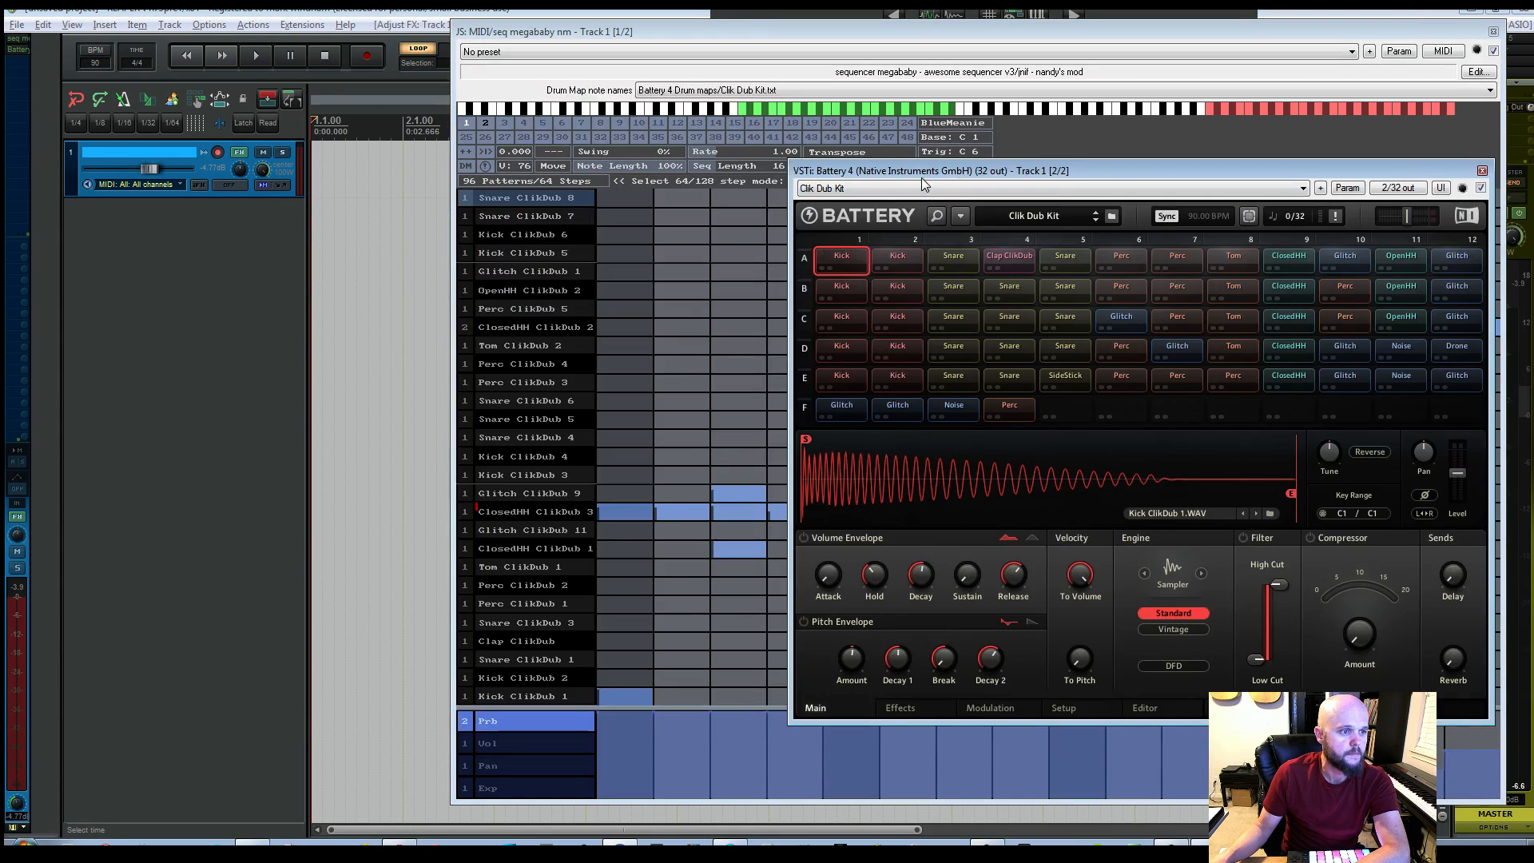
# Step: Set Battery 4's MIDI output to merge with the MIDI bus
pyautogui.moveTo(902, 169); pyautogui.dragTo(812, 160)
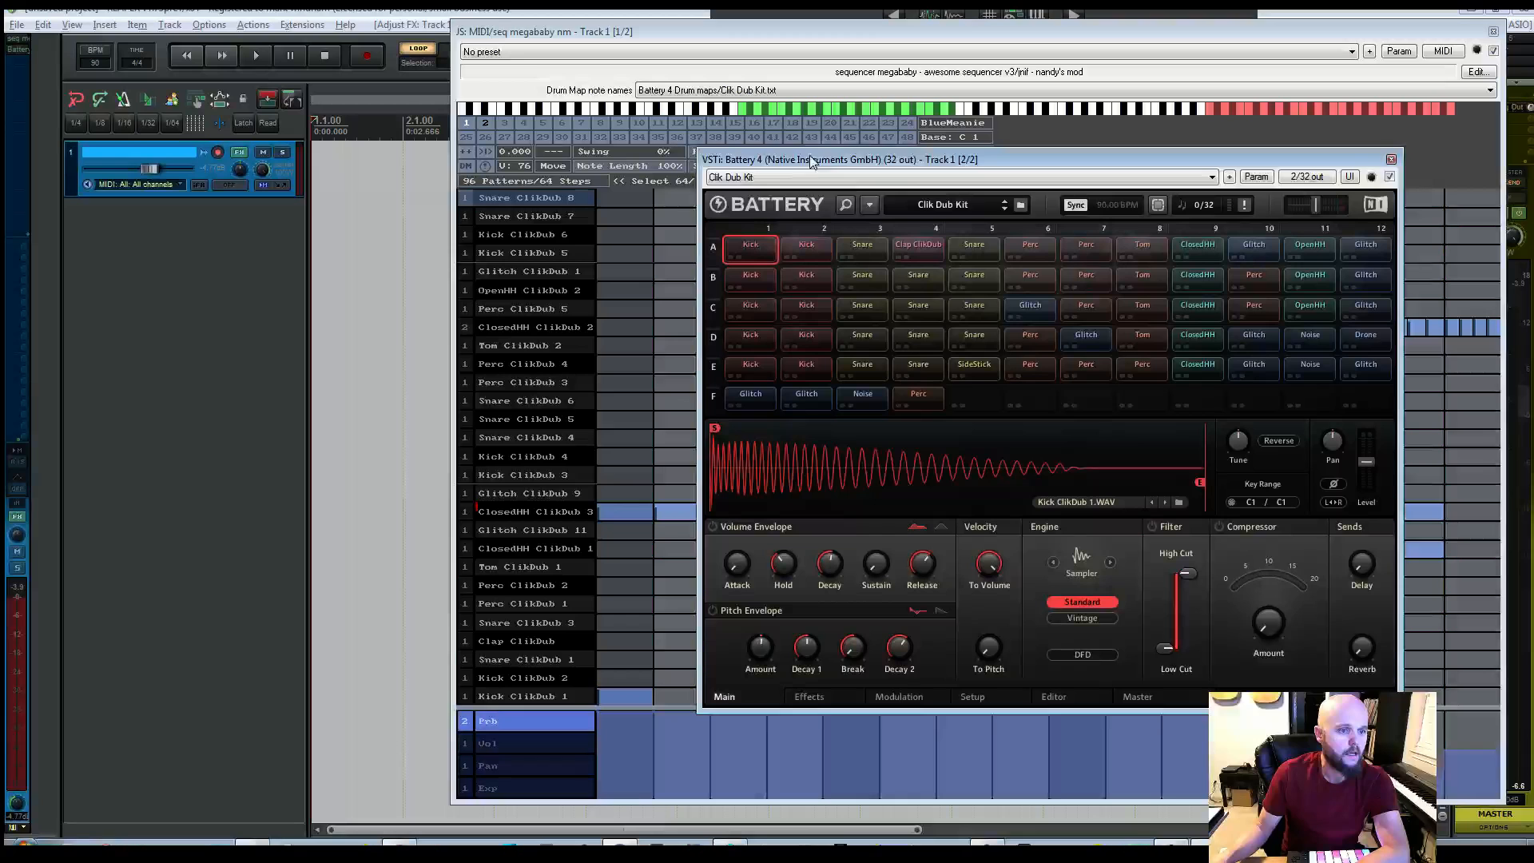
pyautogui.click(1298, 177)
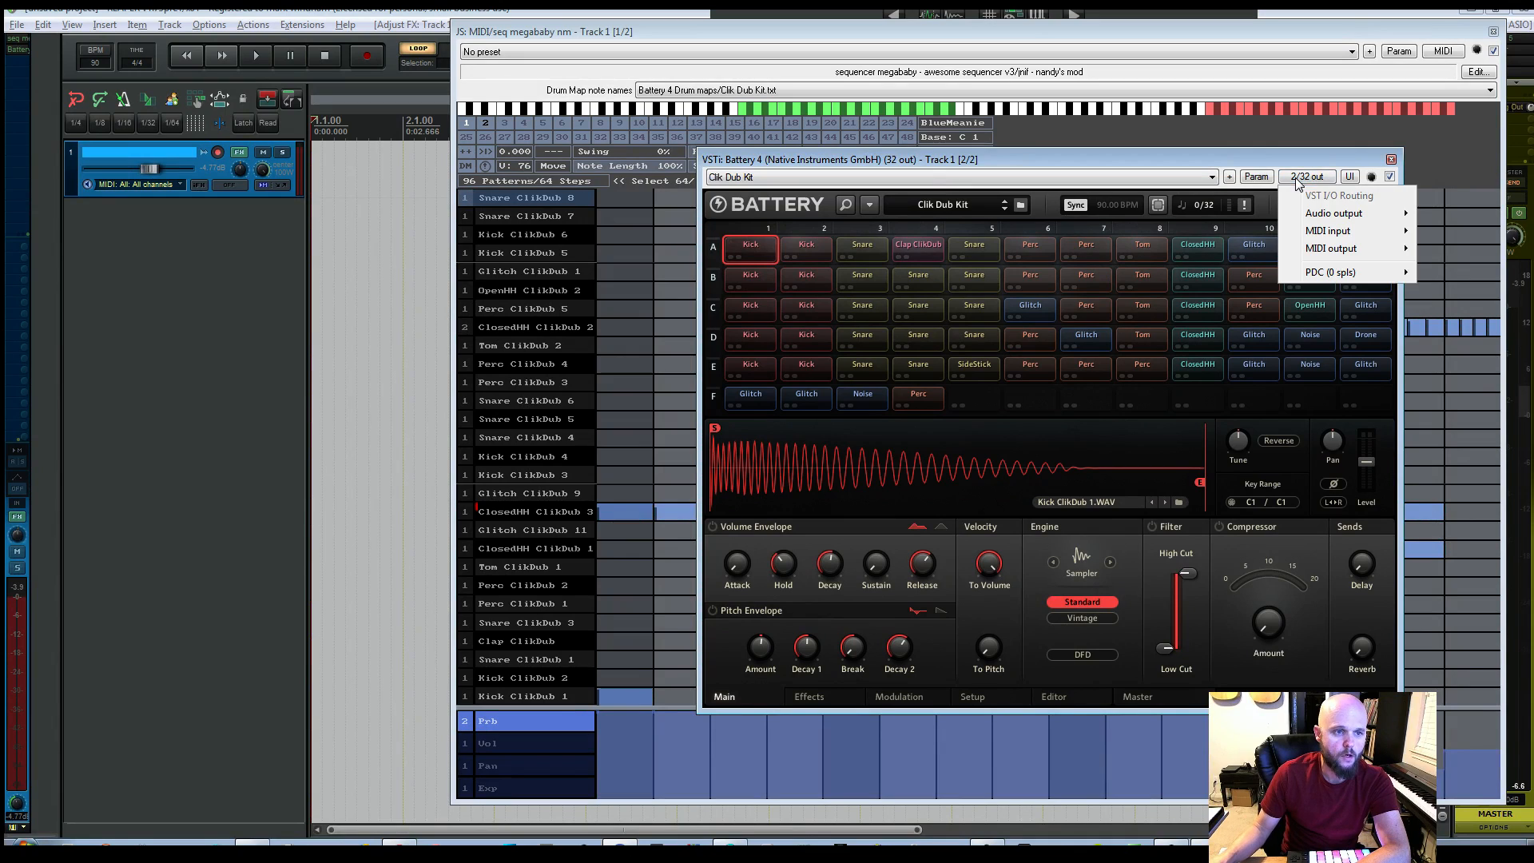
pyautogui.moveTo(1309, 249)
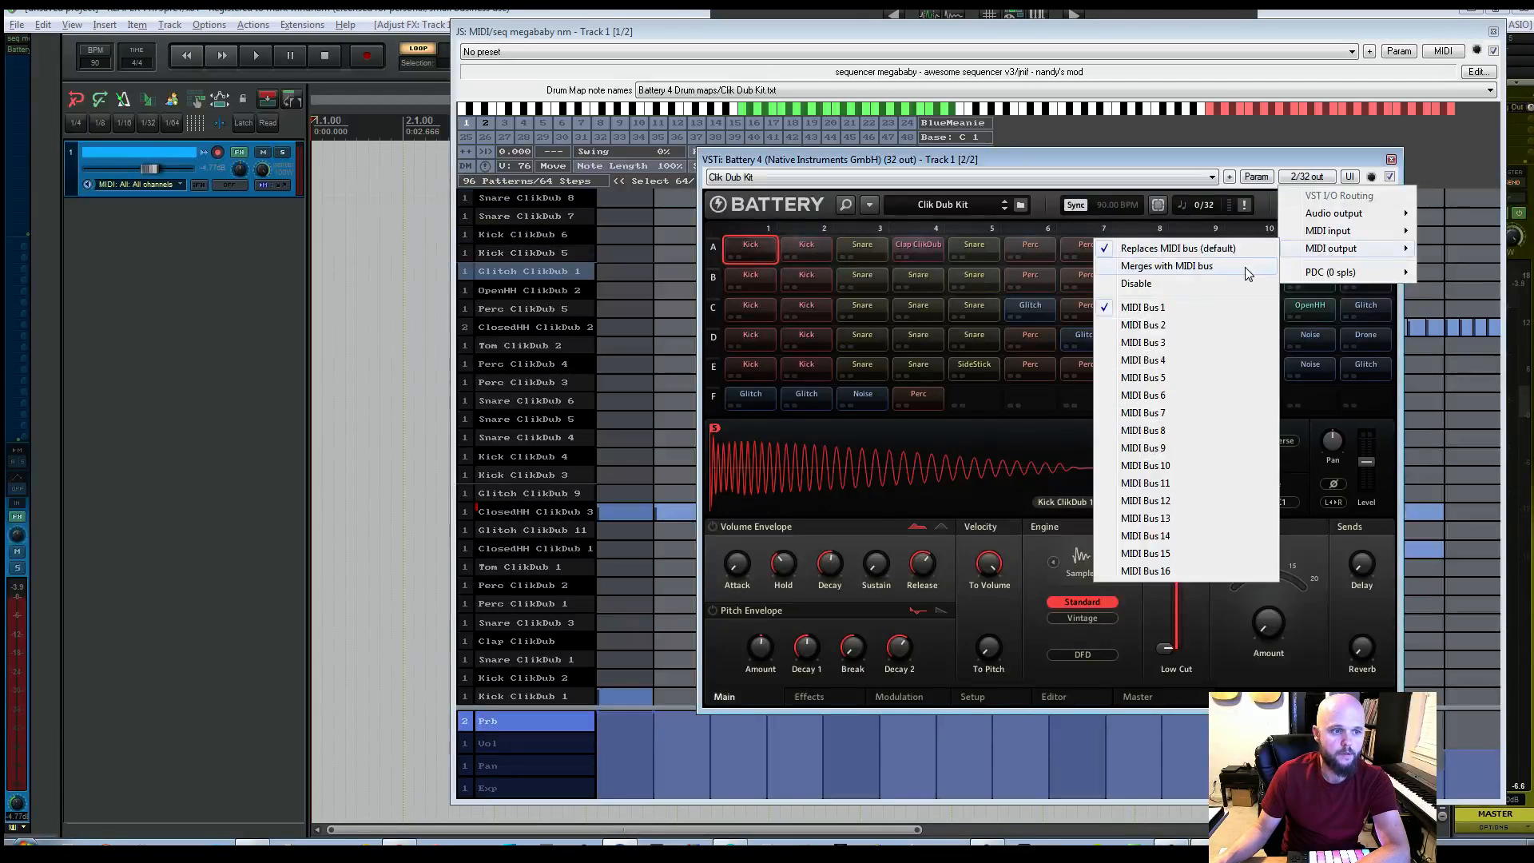
pyautogui.click(1254, 266)
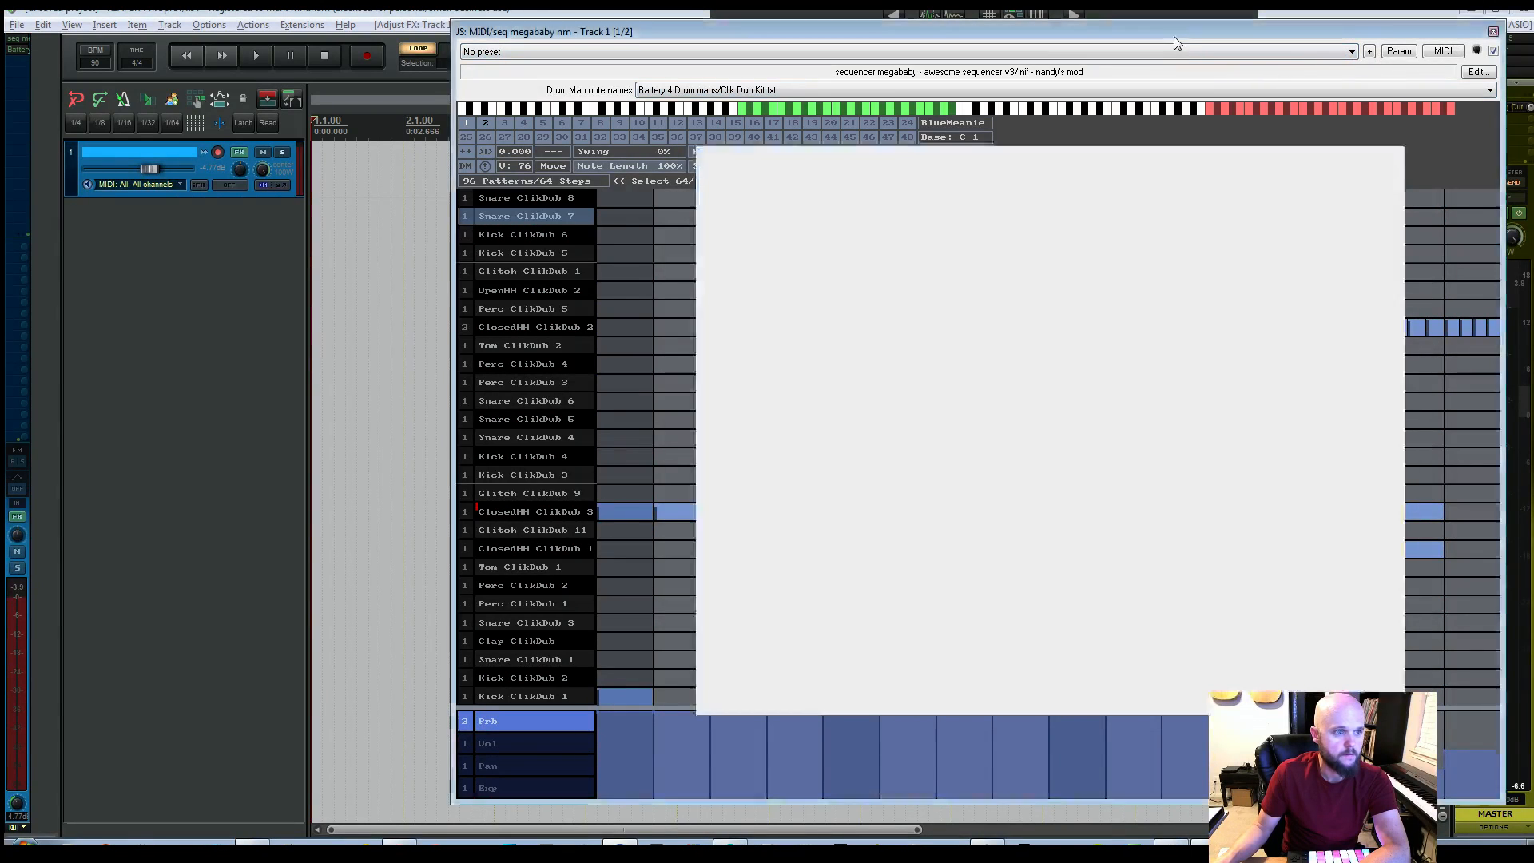
# Step: Choose sequencer pattern 1 and then pattern 2, and move both plug-in windows down to uncover the timeline
pyautogui.moveTo(1173, 34); pyautogui.dragTo(1040, 520)
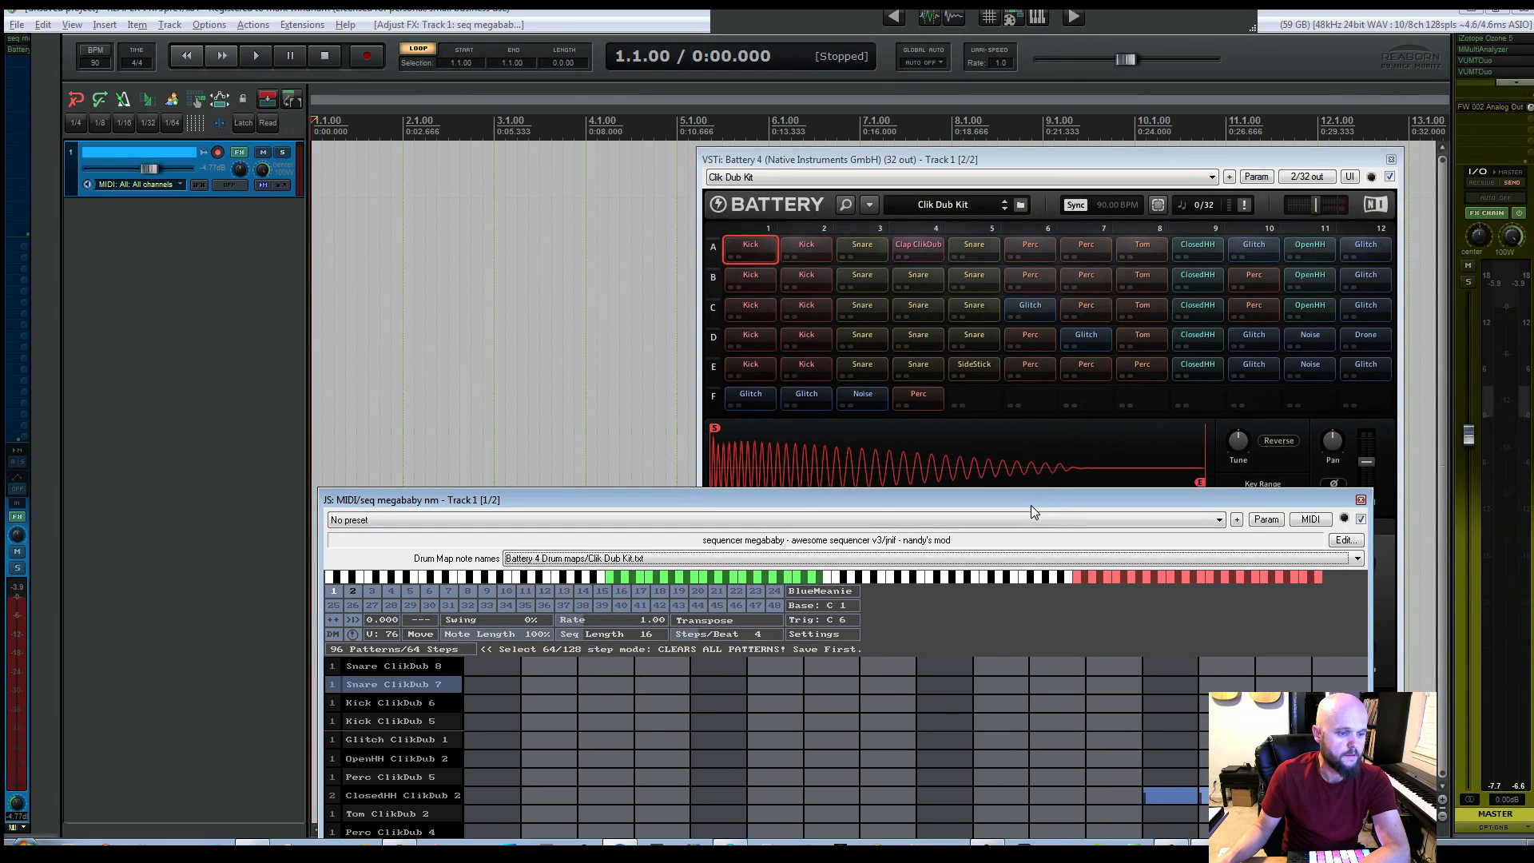
pyautogui.click(333, 593)
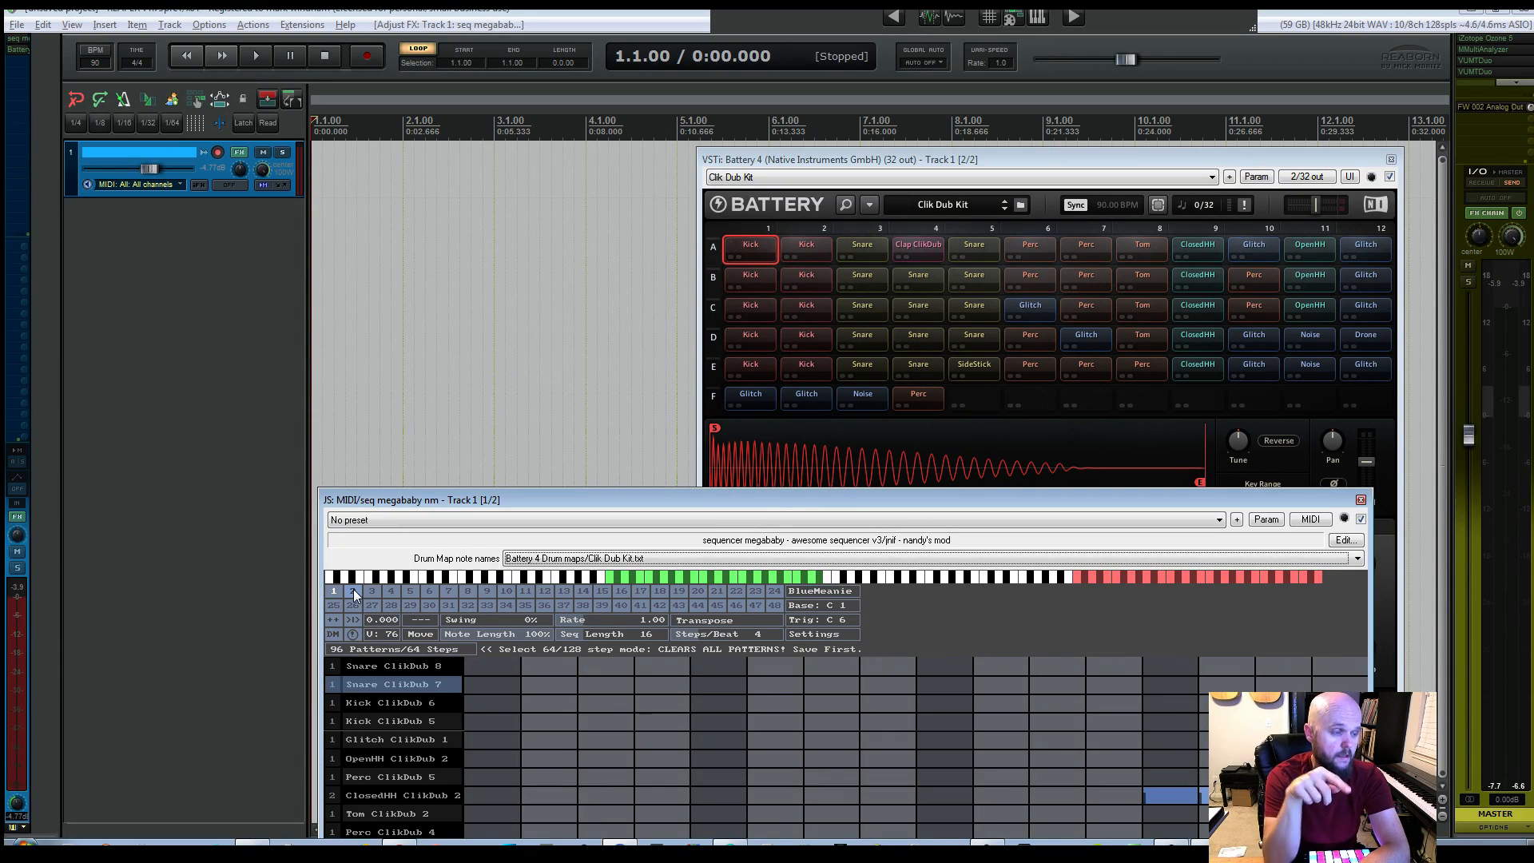
pyautogui.click(354, 596)
pyautogui.moveTo(755, 501); pyautogui.dragTo(748, 642)
pyautogui.moveTo(935, 166); pyautogui.dragTo(919, 375)
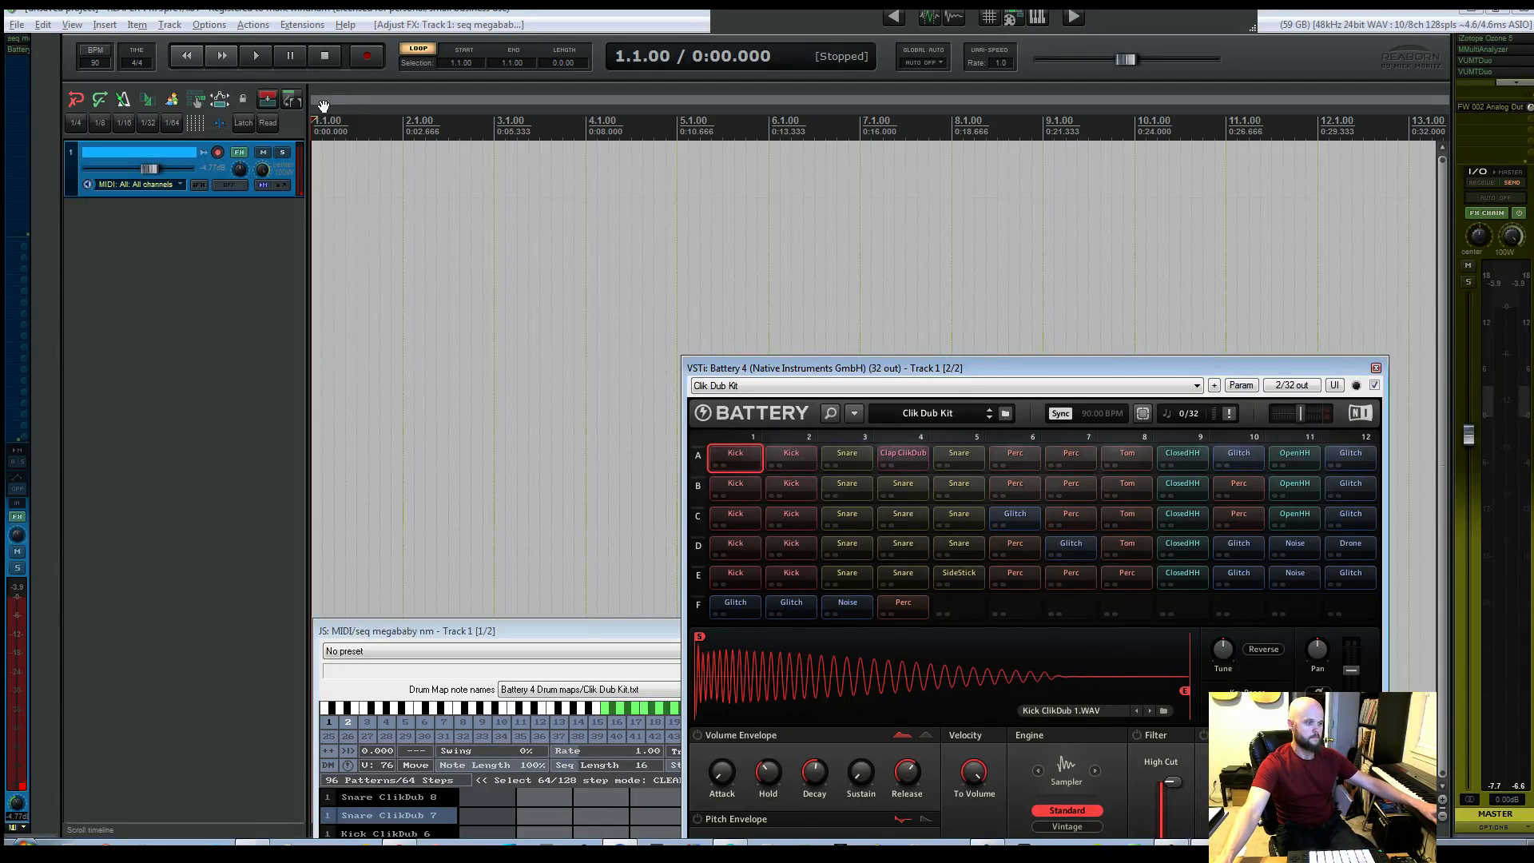
# Step: Record a take of the sequencer's MIDI output on Track 1 and open the recorded item in the MIDI editor
pyautogui.click(361, 58)
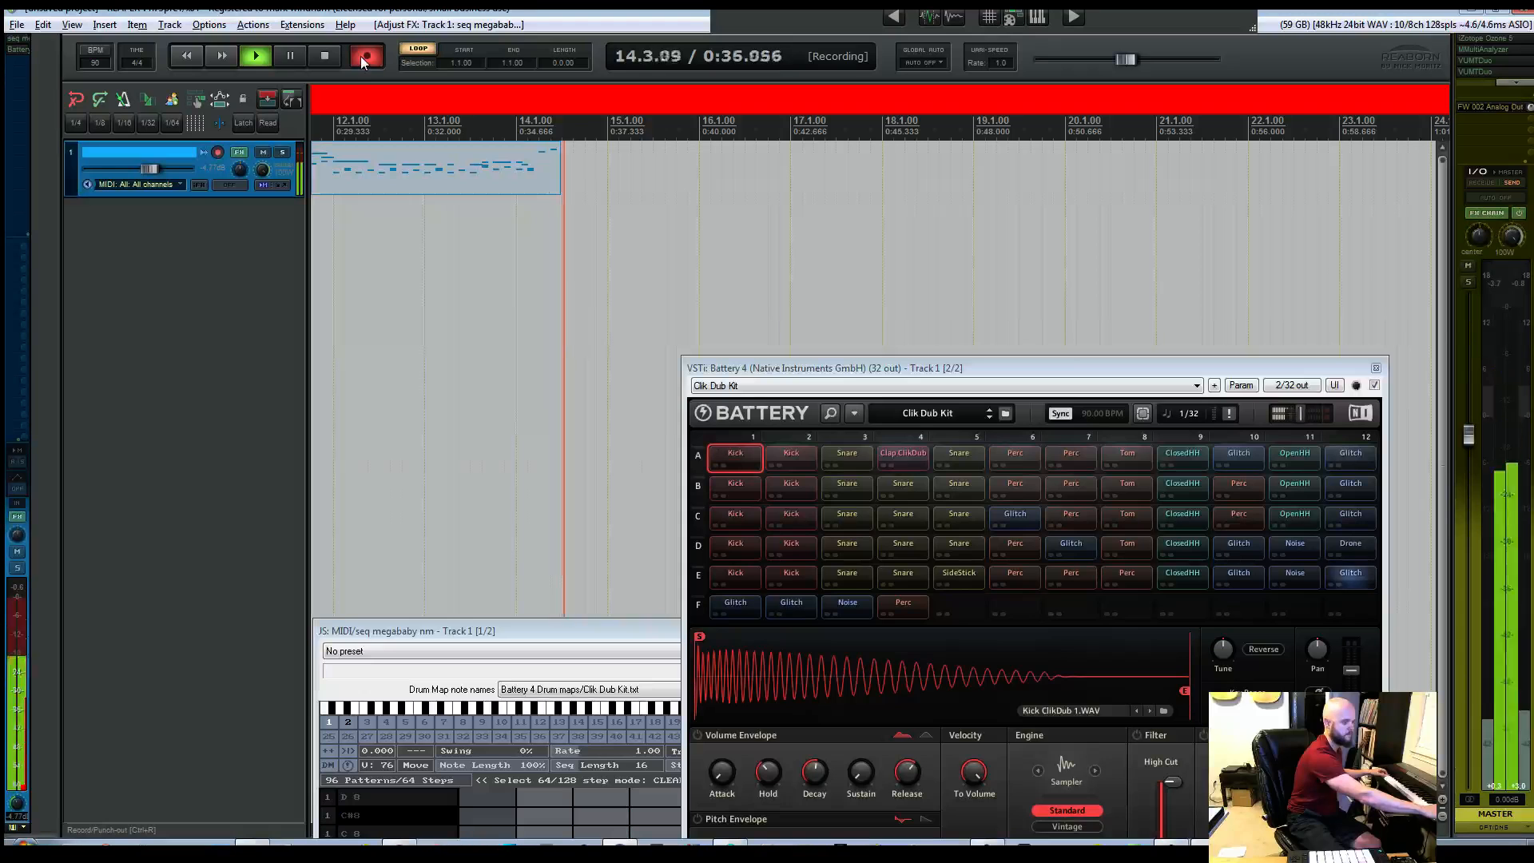
pyautogui.click(361, 56)
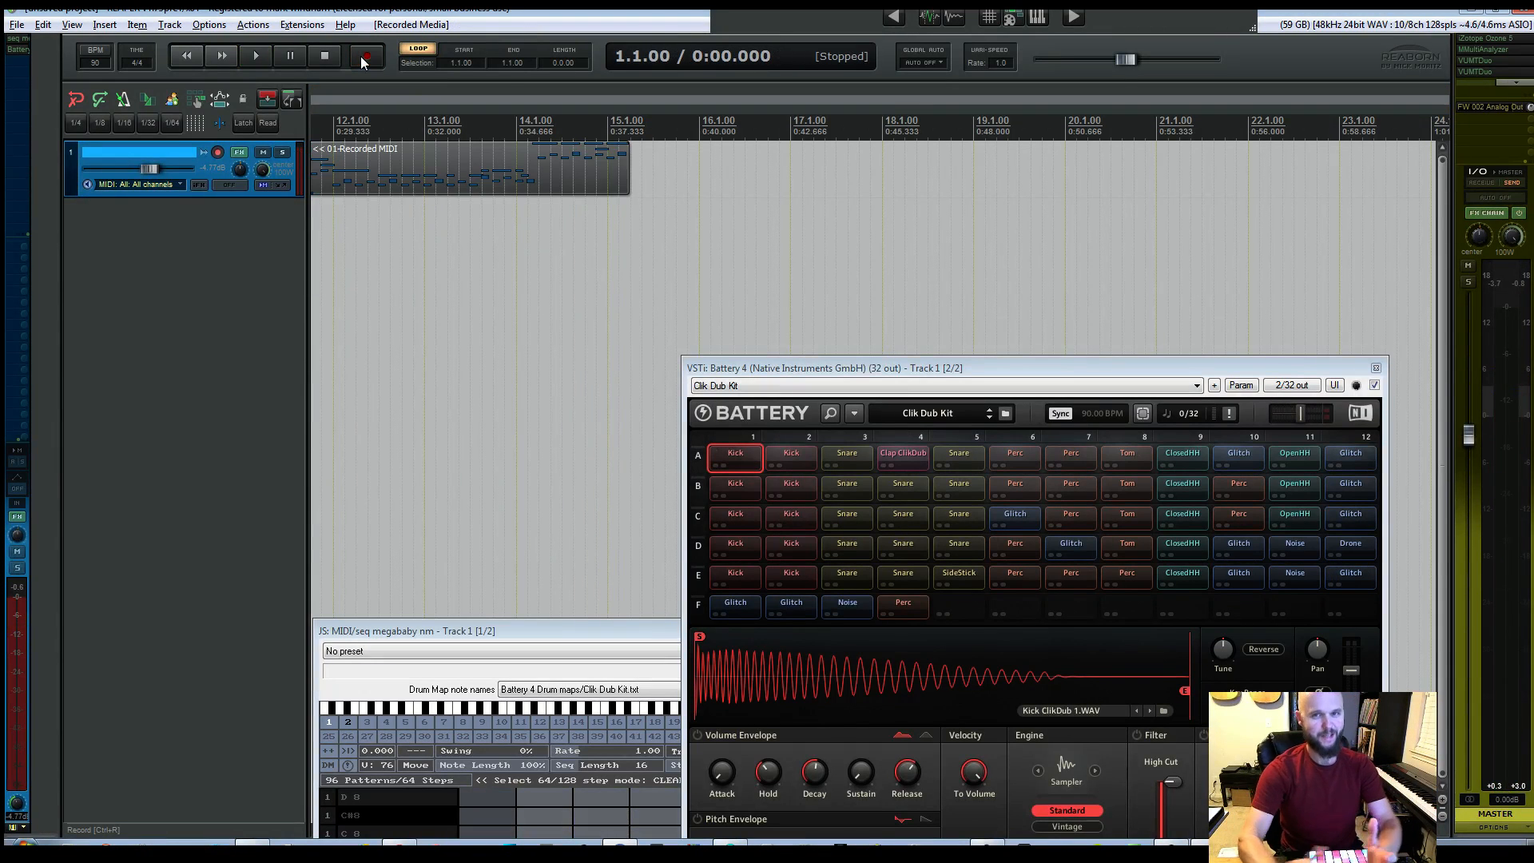
pyautogui.click(421, 145)
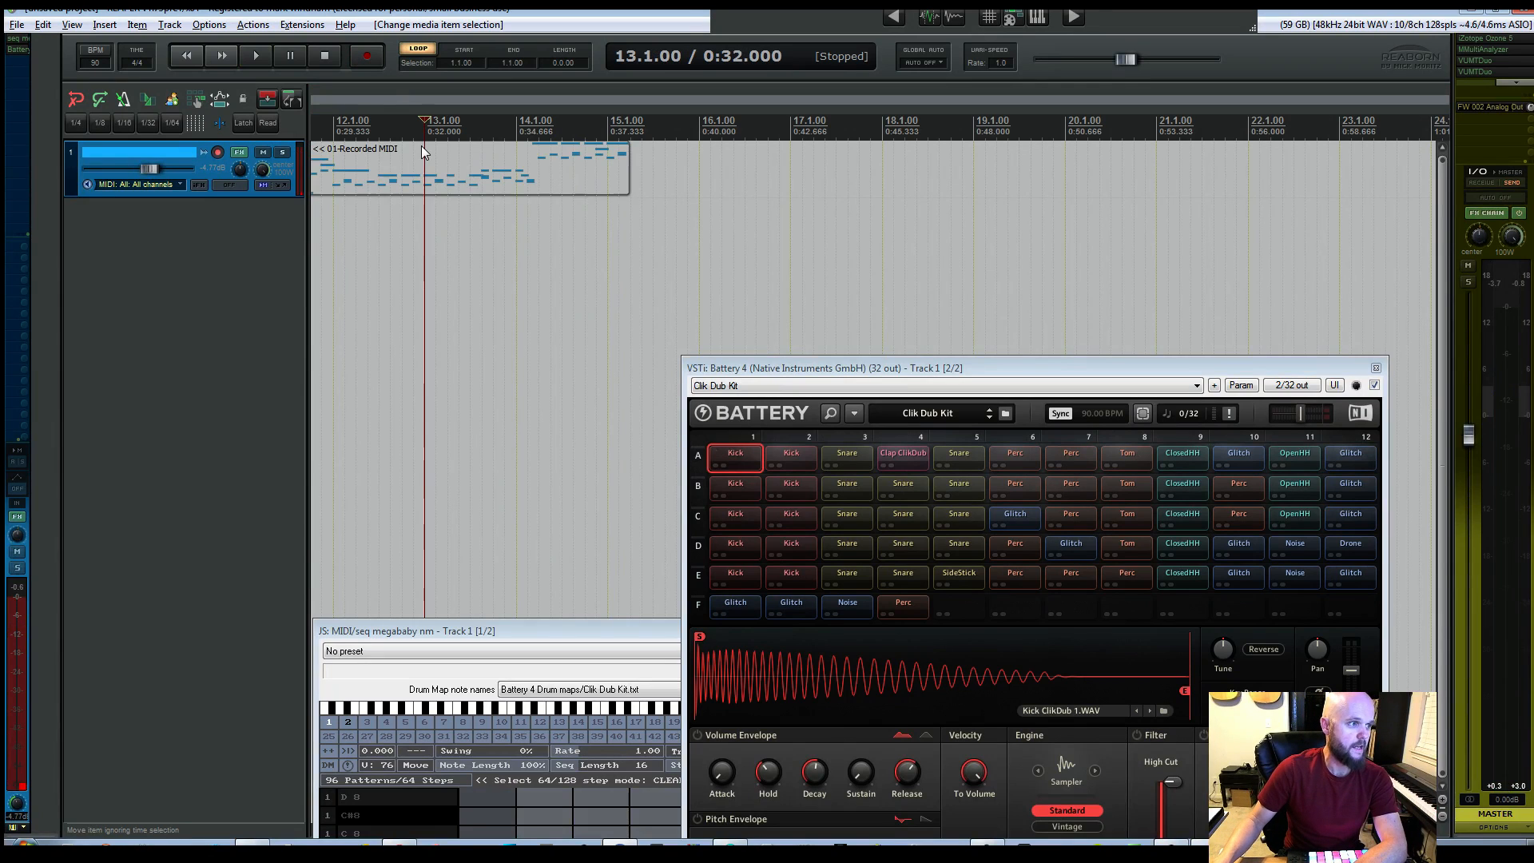
pyautogui.doubleClick(407, 149)
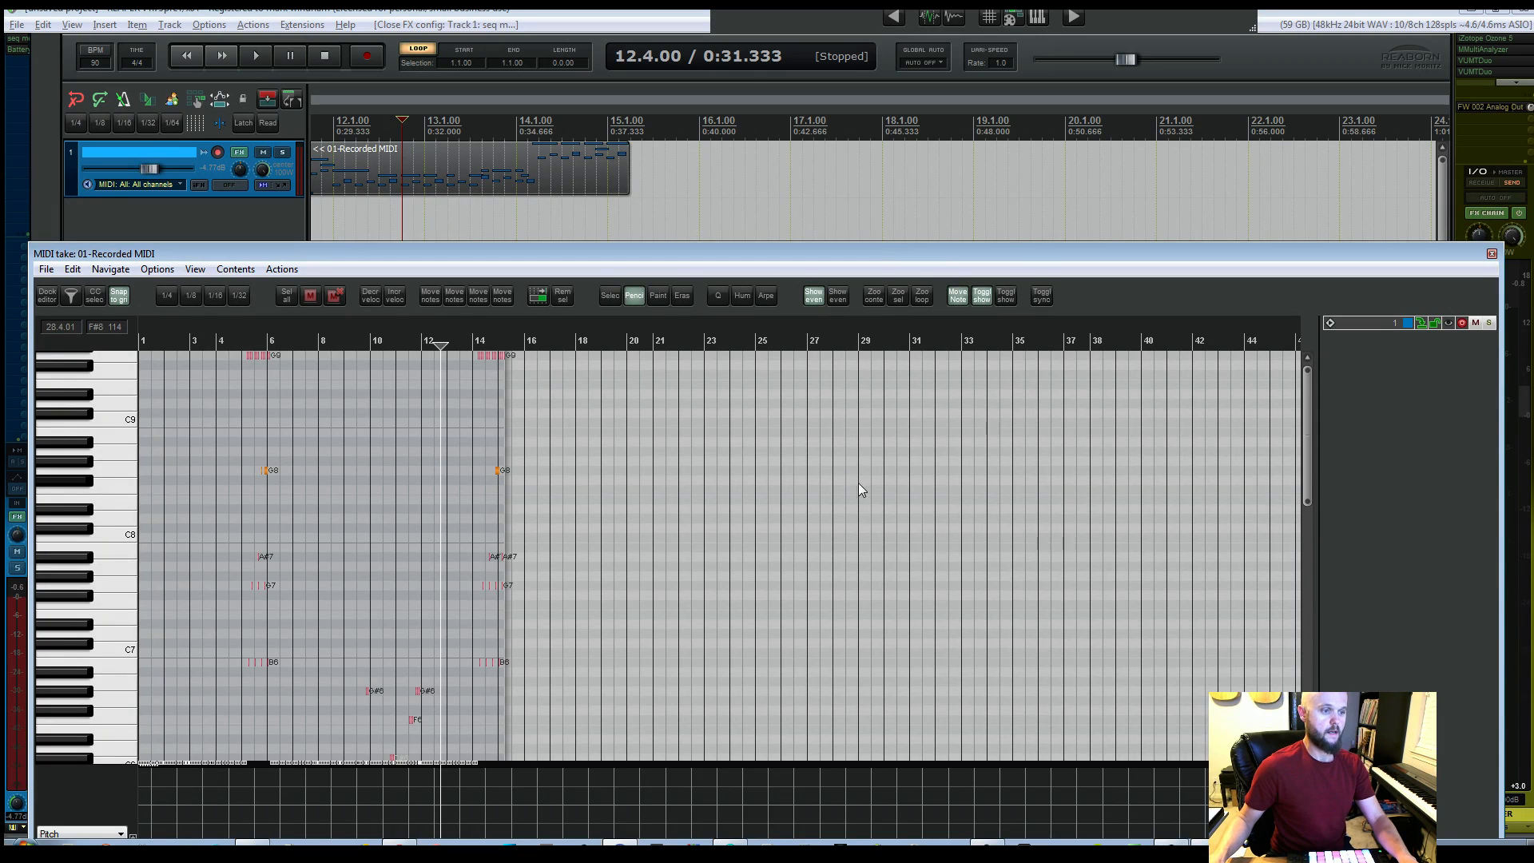
# Step: Reopen the sequencer, shift its base note down to A 0, and close its window
pyautogui.press('f')
pyautogui.moveTo(819, 630); pyautogui.dragTo(875, 128)
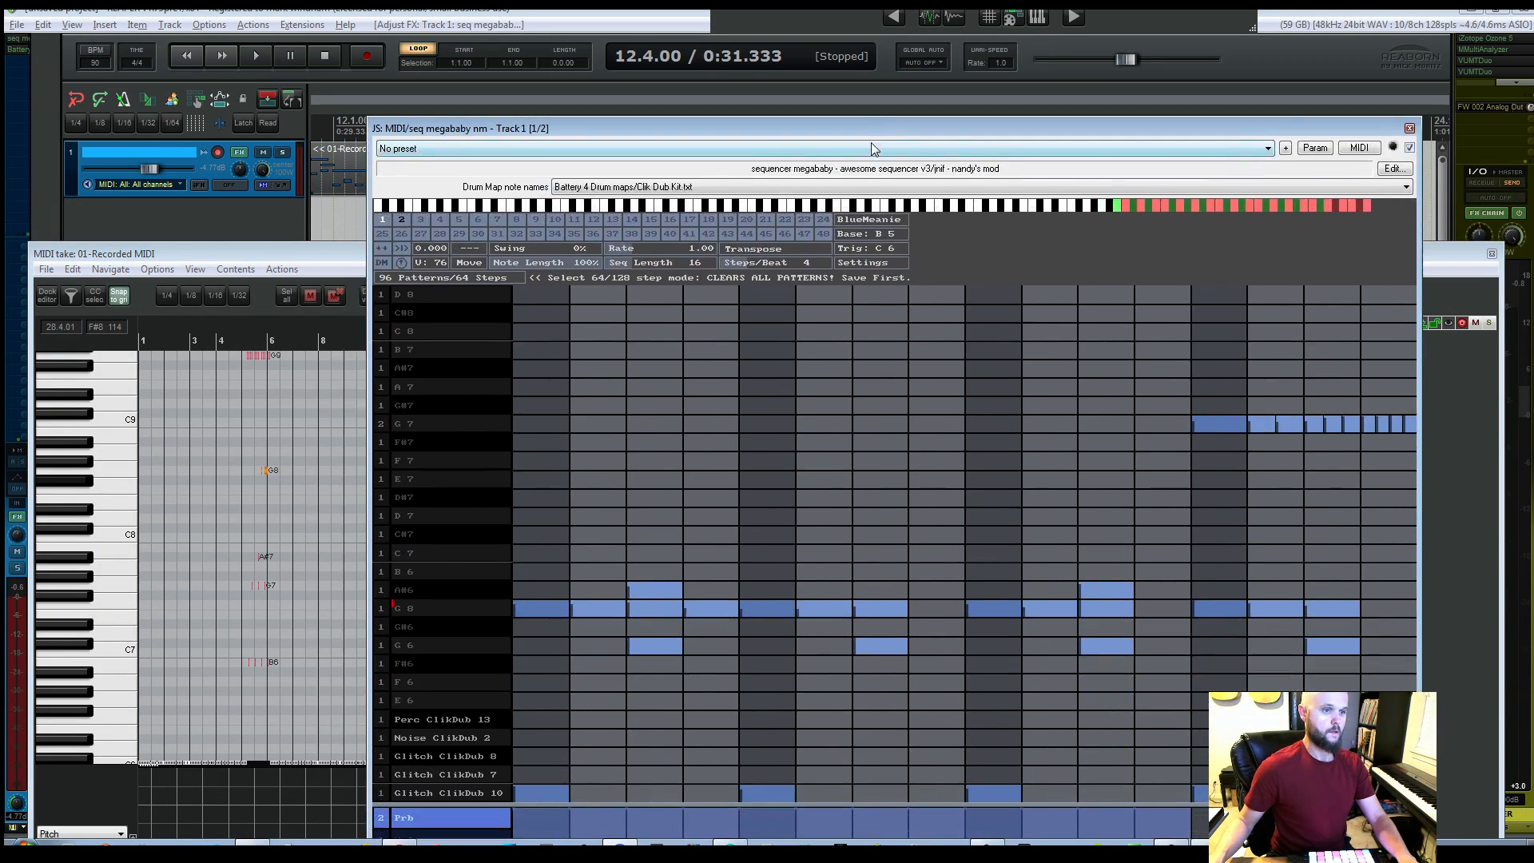
pyautogui.moveTo(1156, 214); pyautogui.dragTo(671, 210)
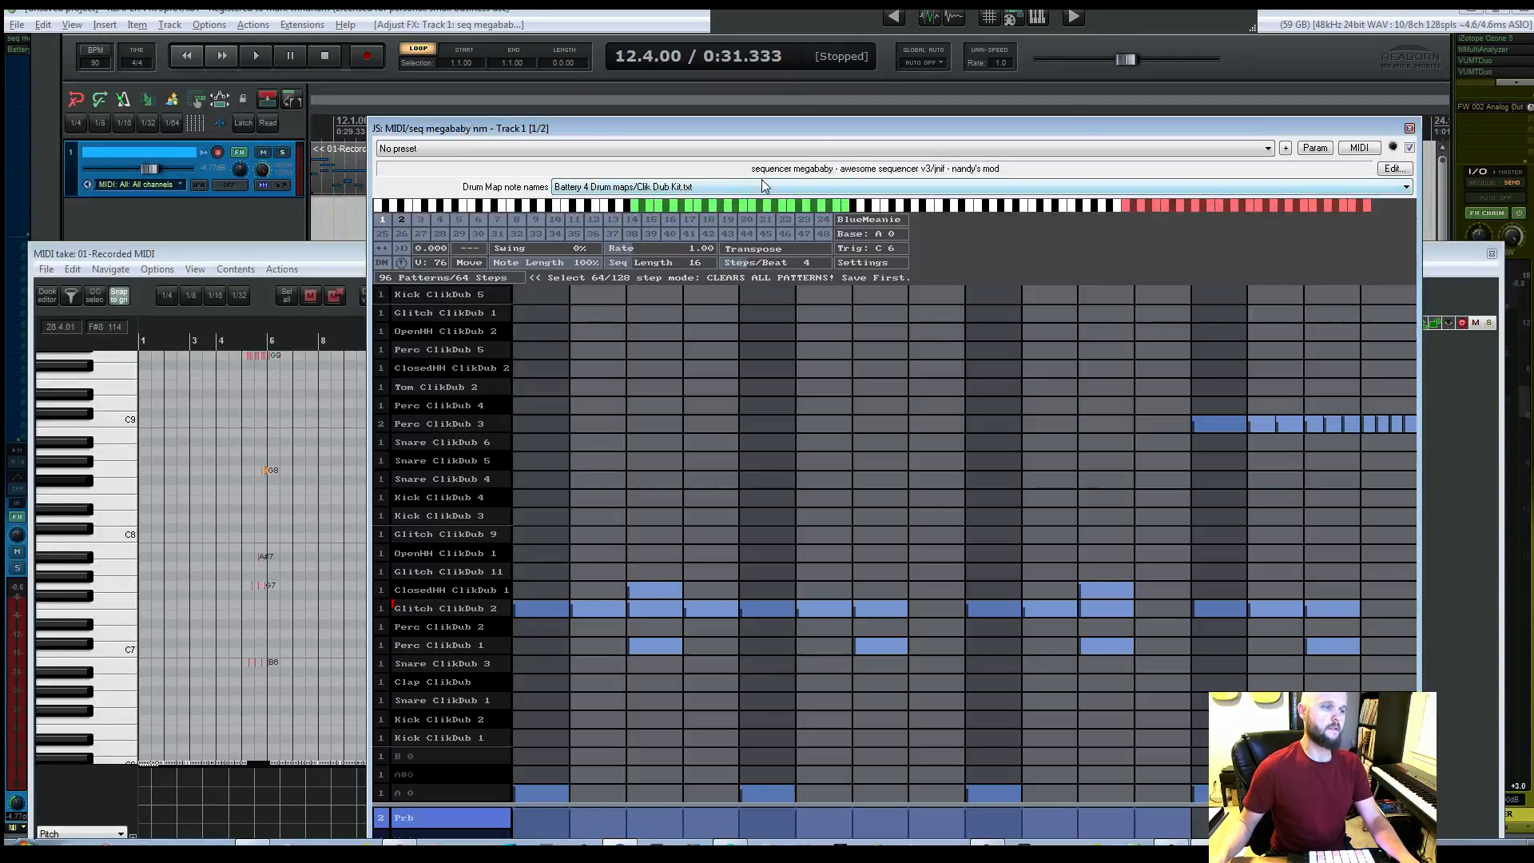
pyautogui.moveTo(1056, 133); pyautogui.dragTo(1016, 83)
pyautogui.click(1368, 80)
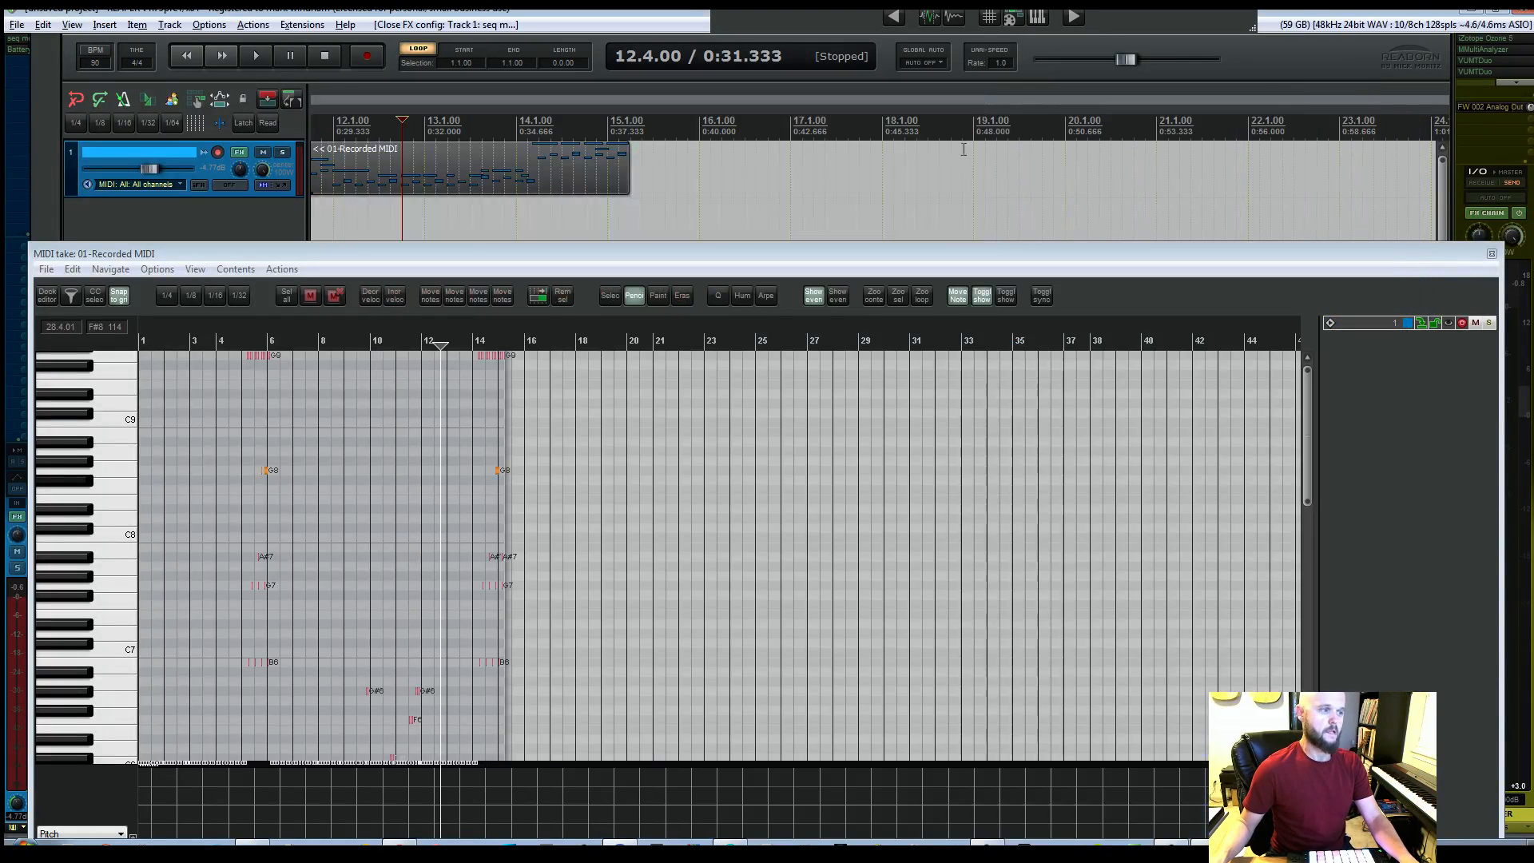
# Step: Examine the recorded take's notes across the full pitch range in the MIDI editor and select all events
pyautogui.scroll(6, 258, 473)
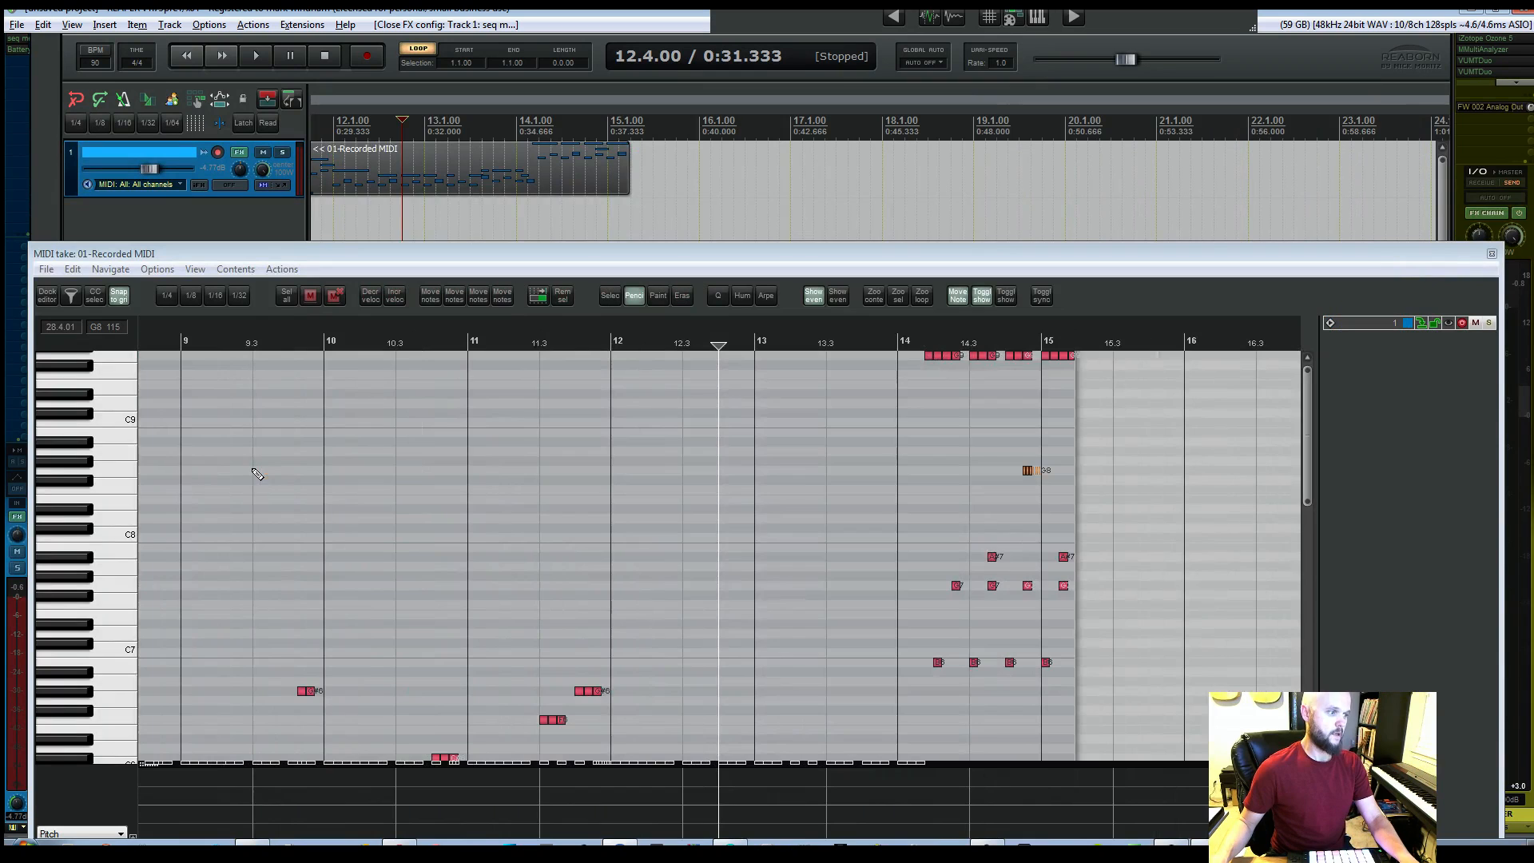
pyautogui.moveTo(1307, 416); pyautogui.dragTo(1314, 550)
pyautogui.scroll(-3, 558, 518)
pyautogui.scroll(-2, 562, 522)
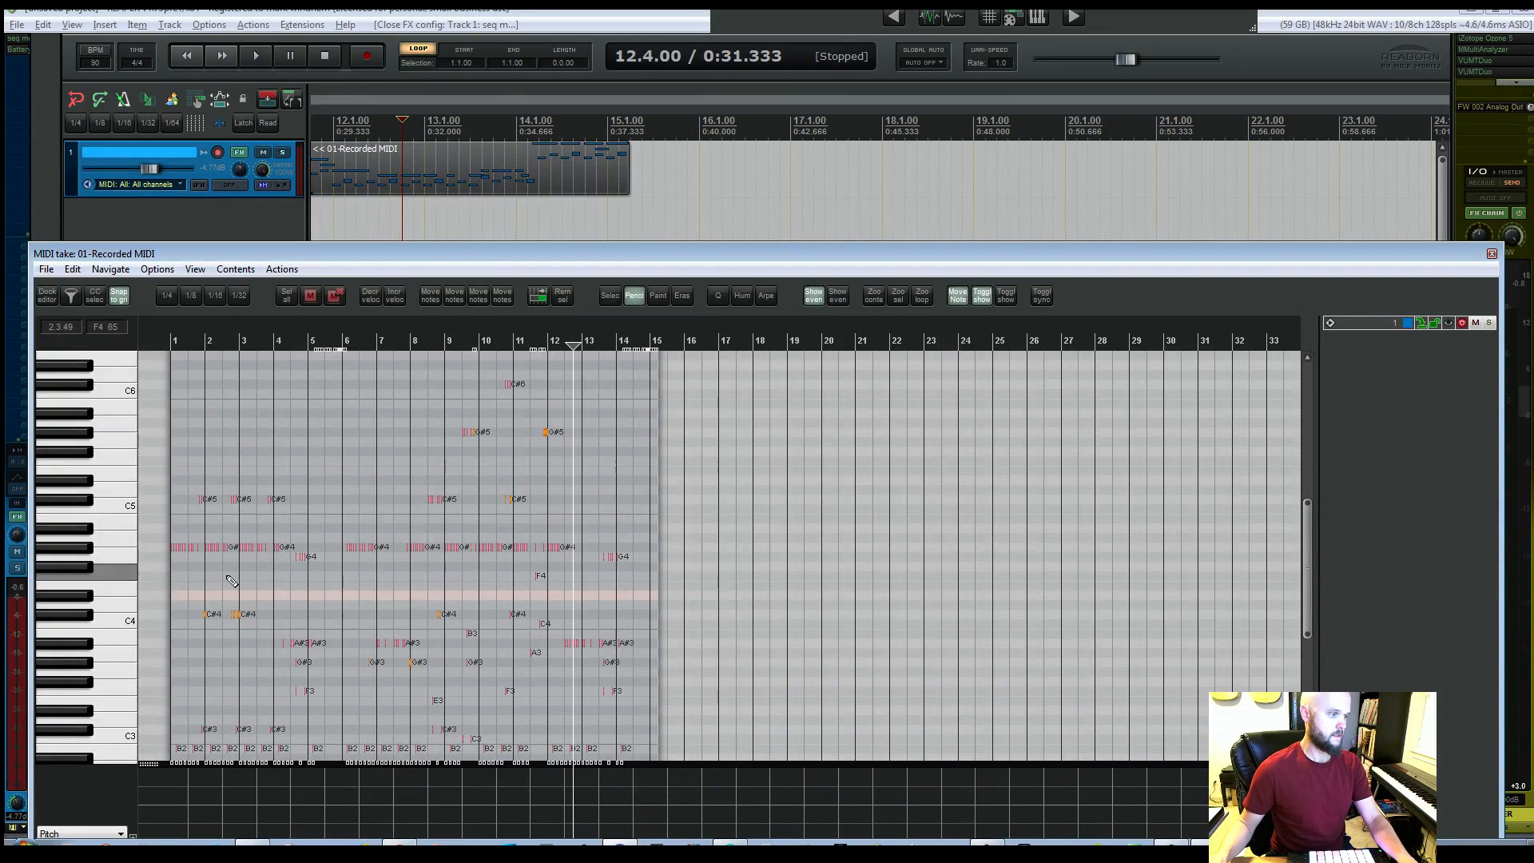
pyautogui.hotkey('ctrl', 'a')
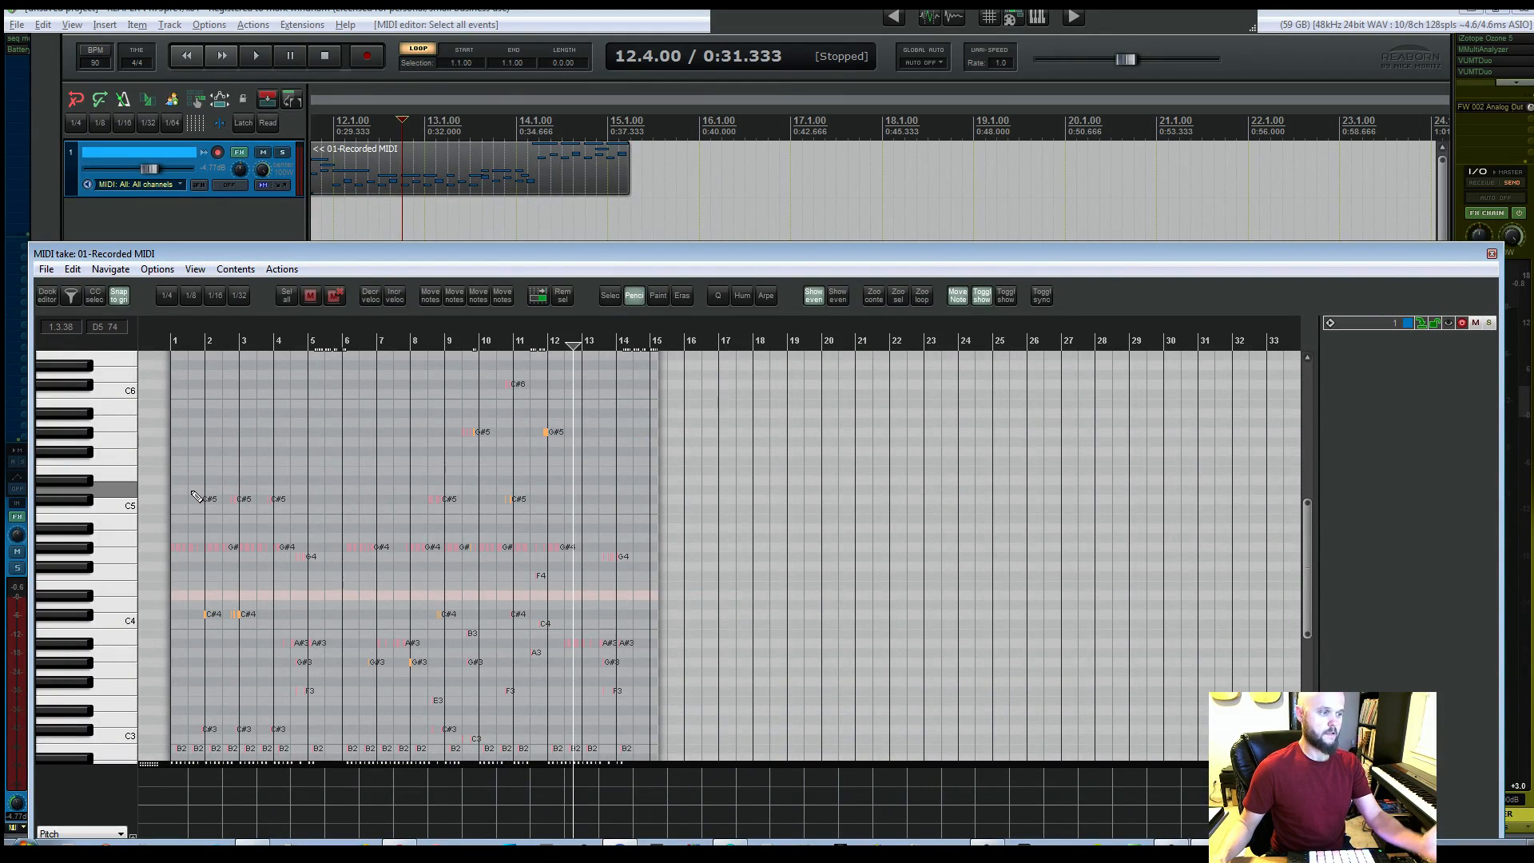
# Step: Play the recorded take briefly from the project start and check the sequencer's state in its window
pyautogui.press('Home')
pyautogui.press('space')
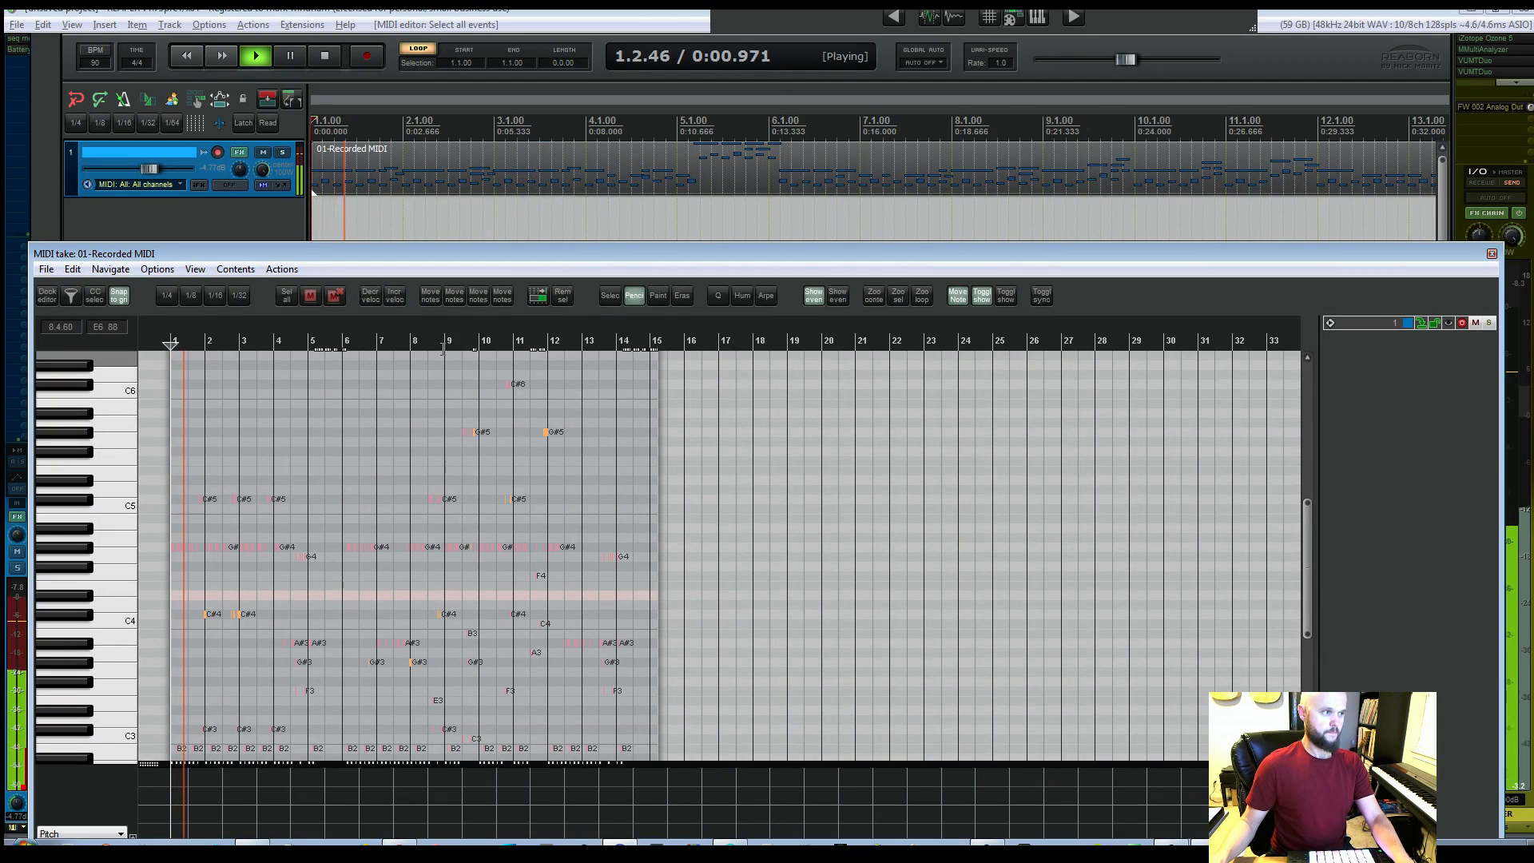
pyautogui.press('space')
pyautogui.press('f')
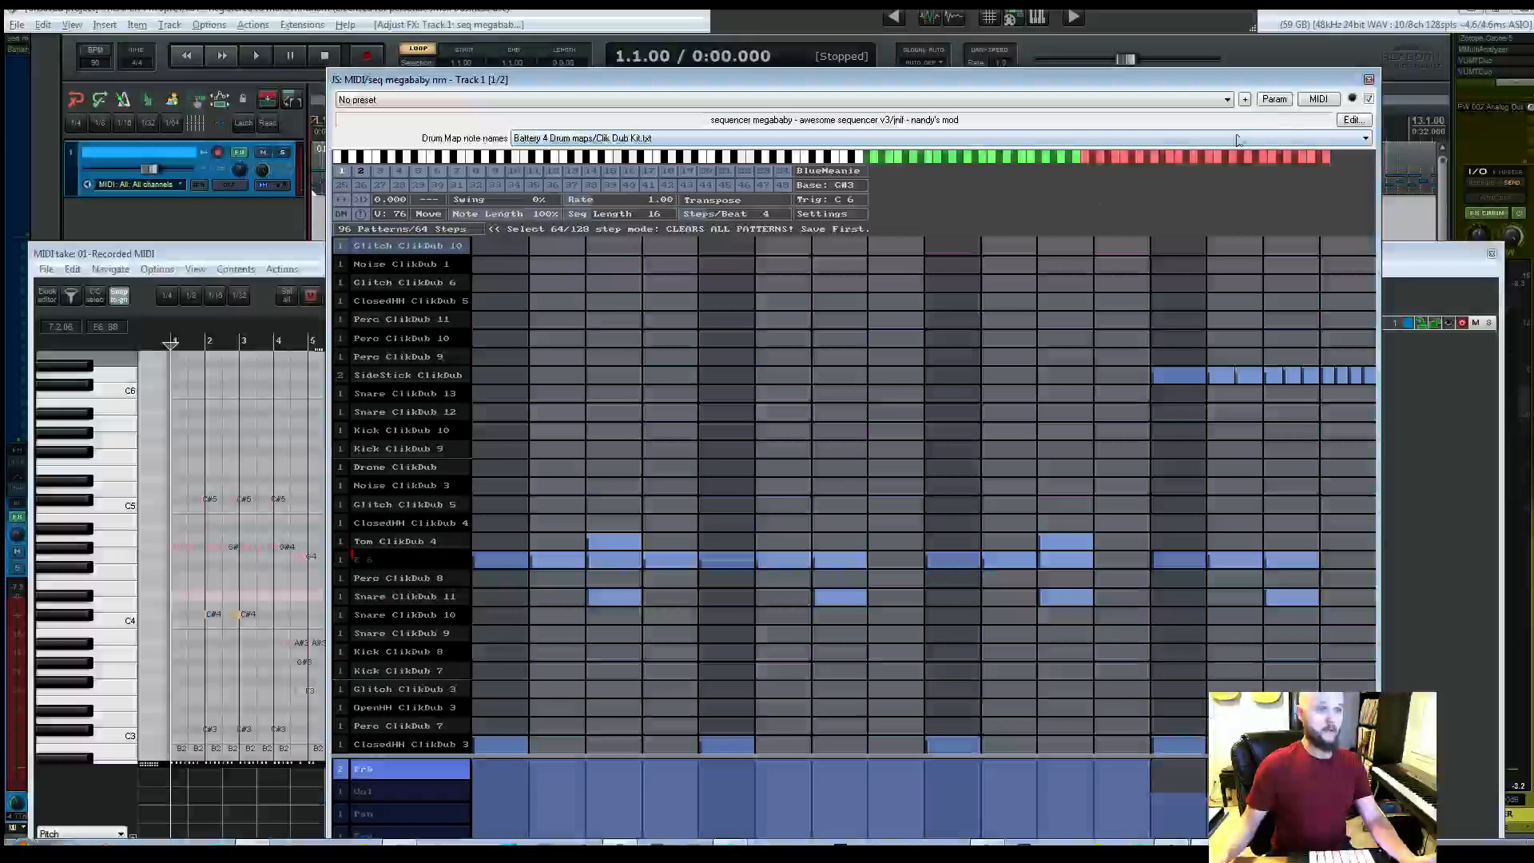
pyautogui.click(1368, 80)
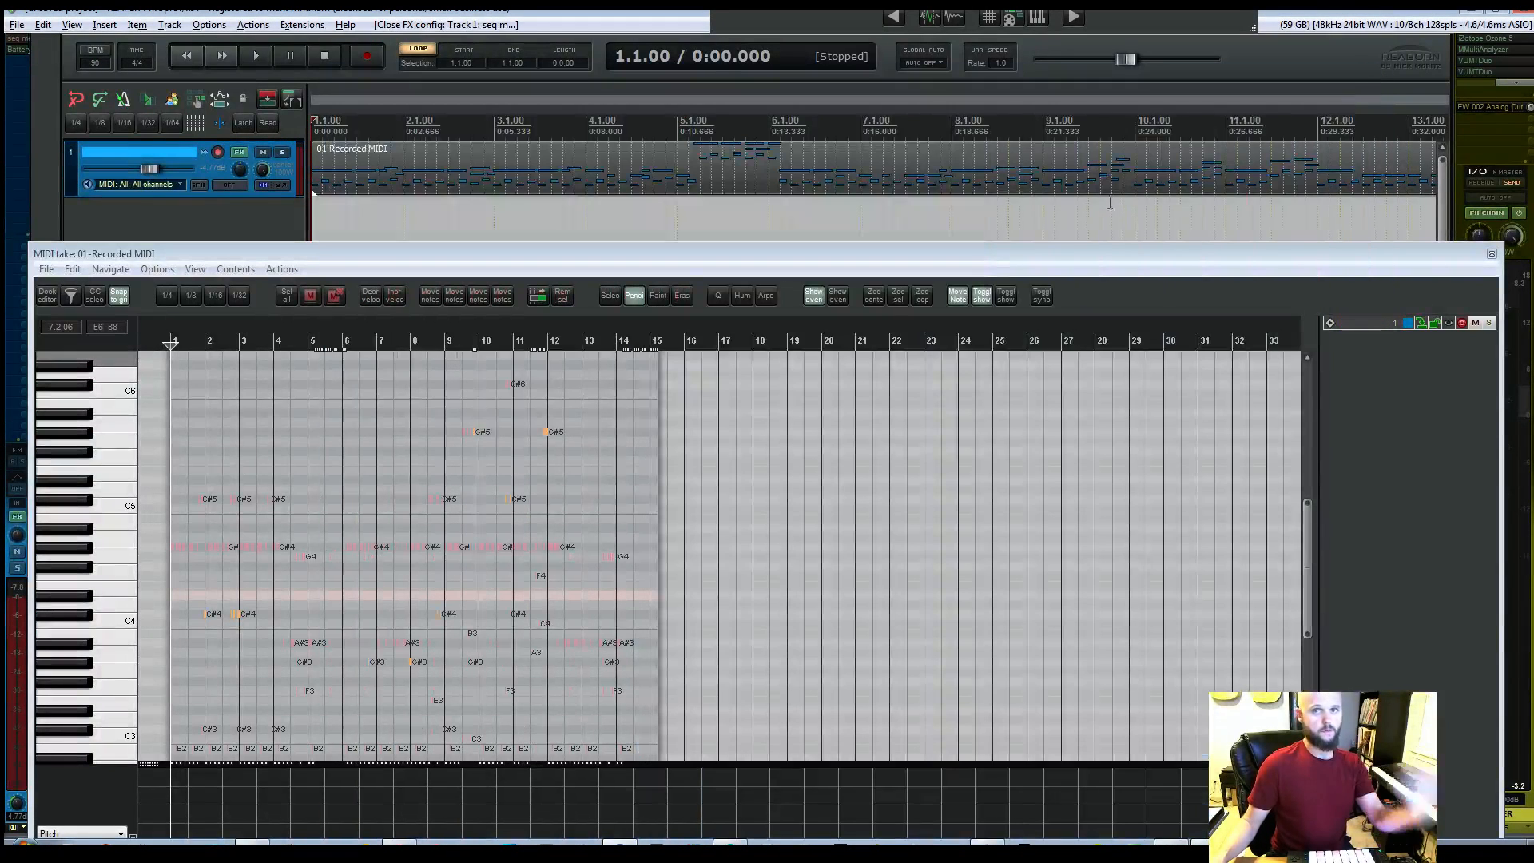
# Step: Play the recorded take again from the start with Battery 4 shown, and move its window up into full view
pyautogui.press('space')
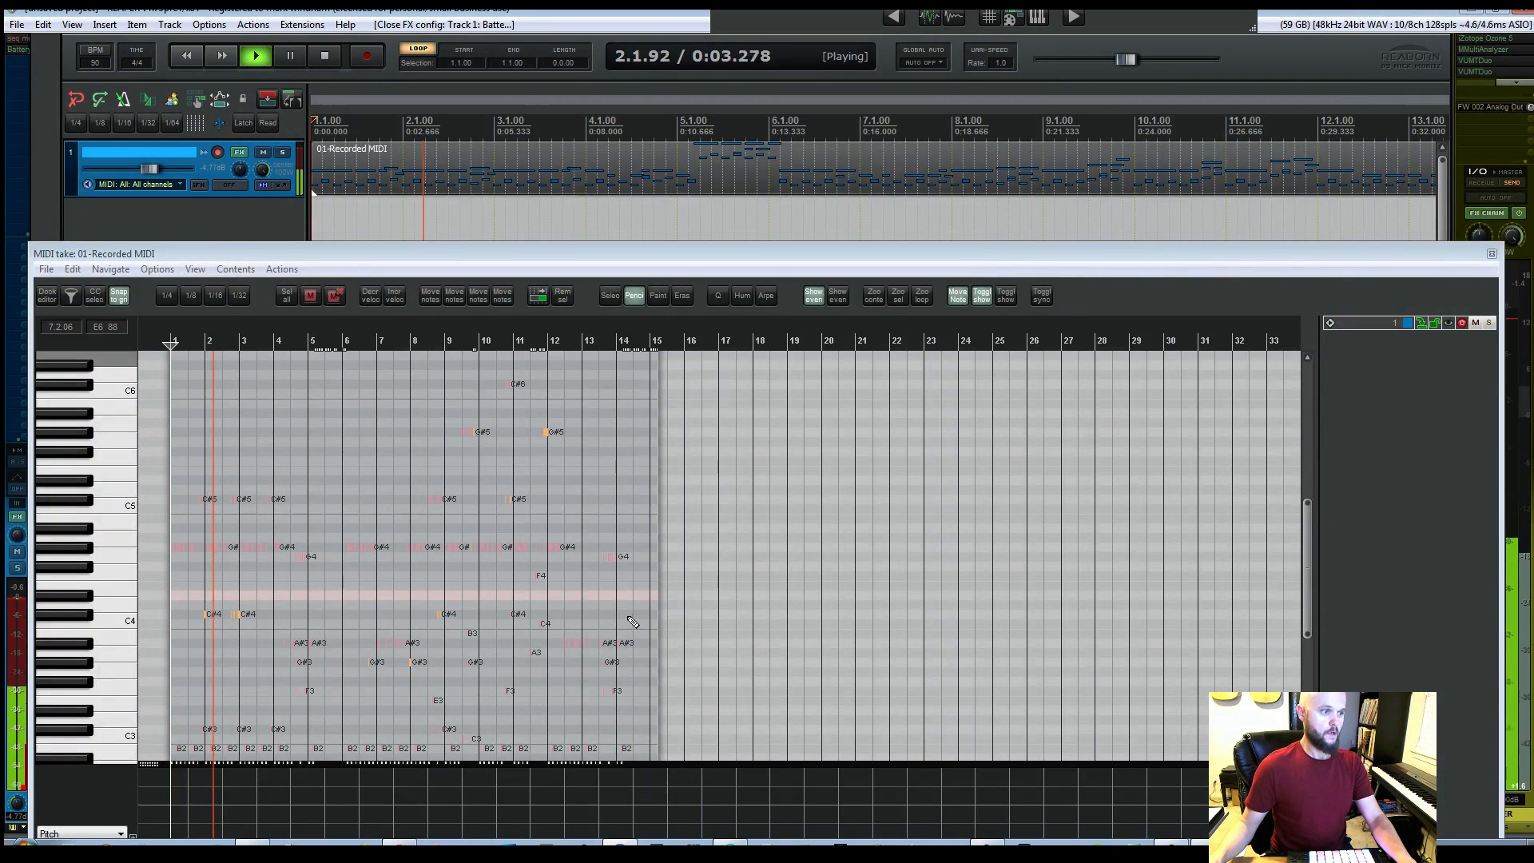
pyautogui.press('f')
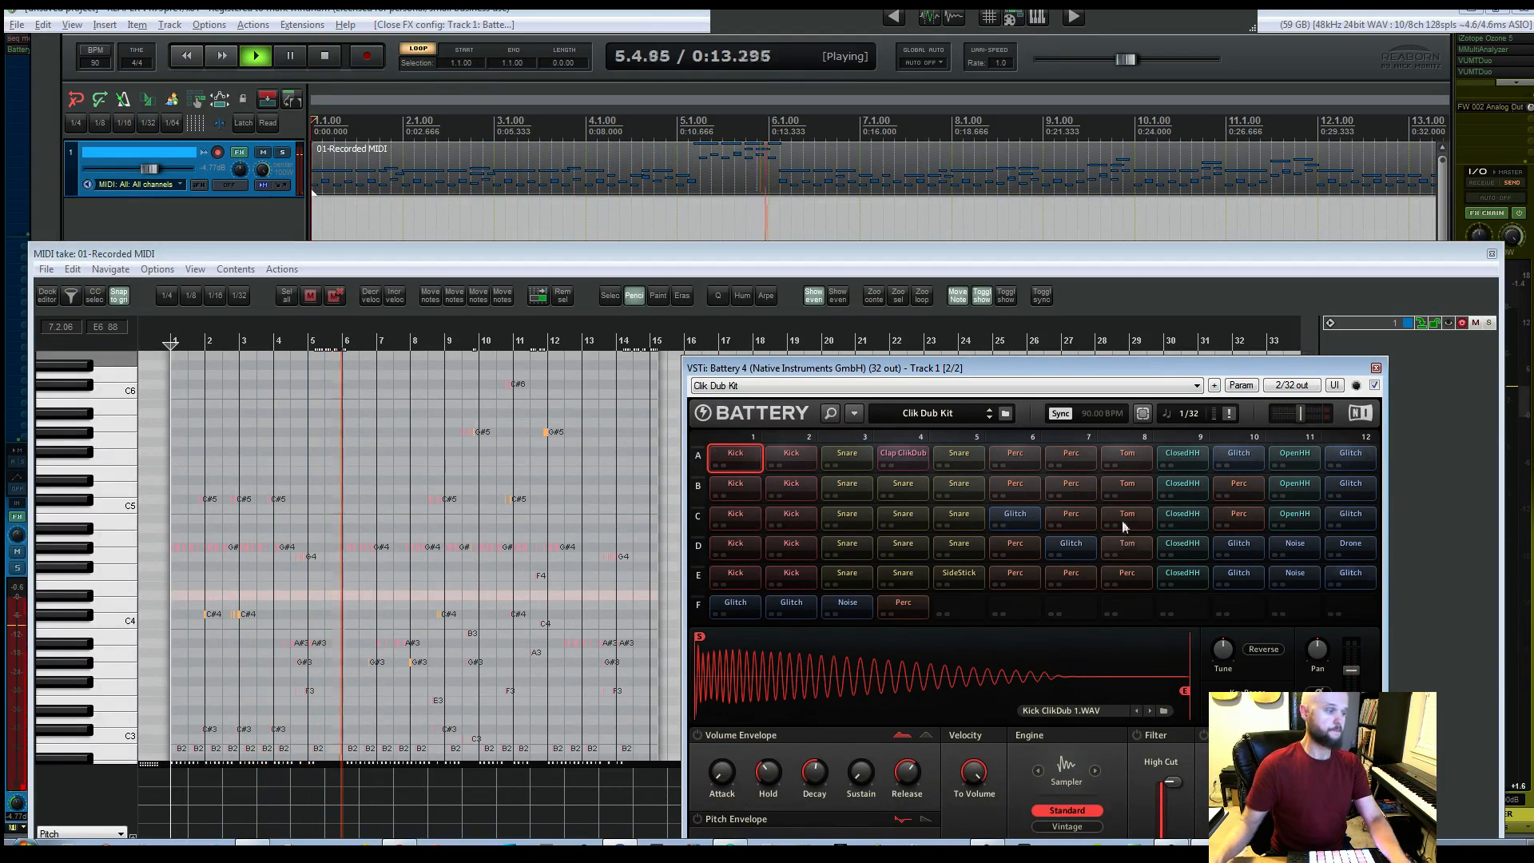
pyautogui.press('space')
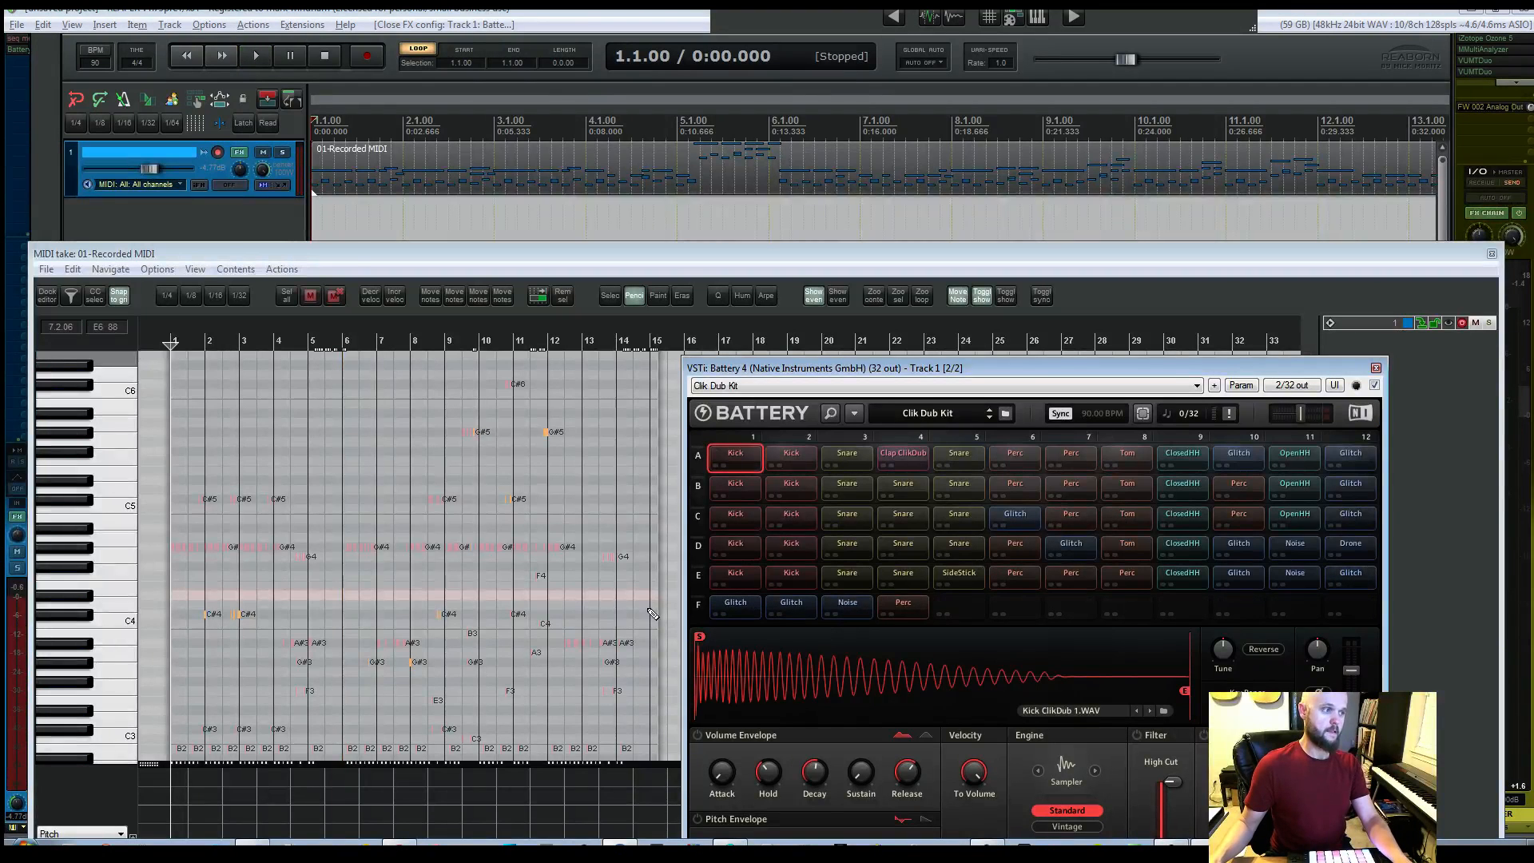
pyautogui.moveTo(1177, 377); pyautogui.dragTo(1152, 173)
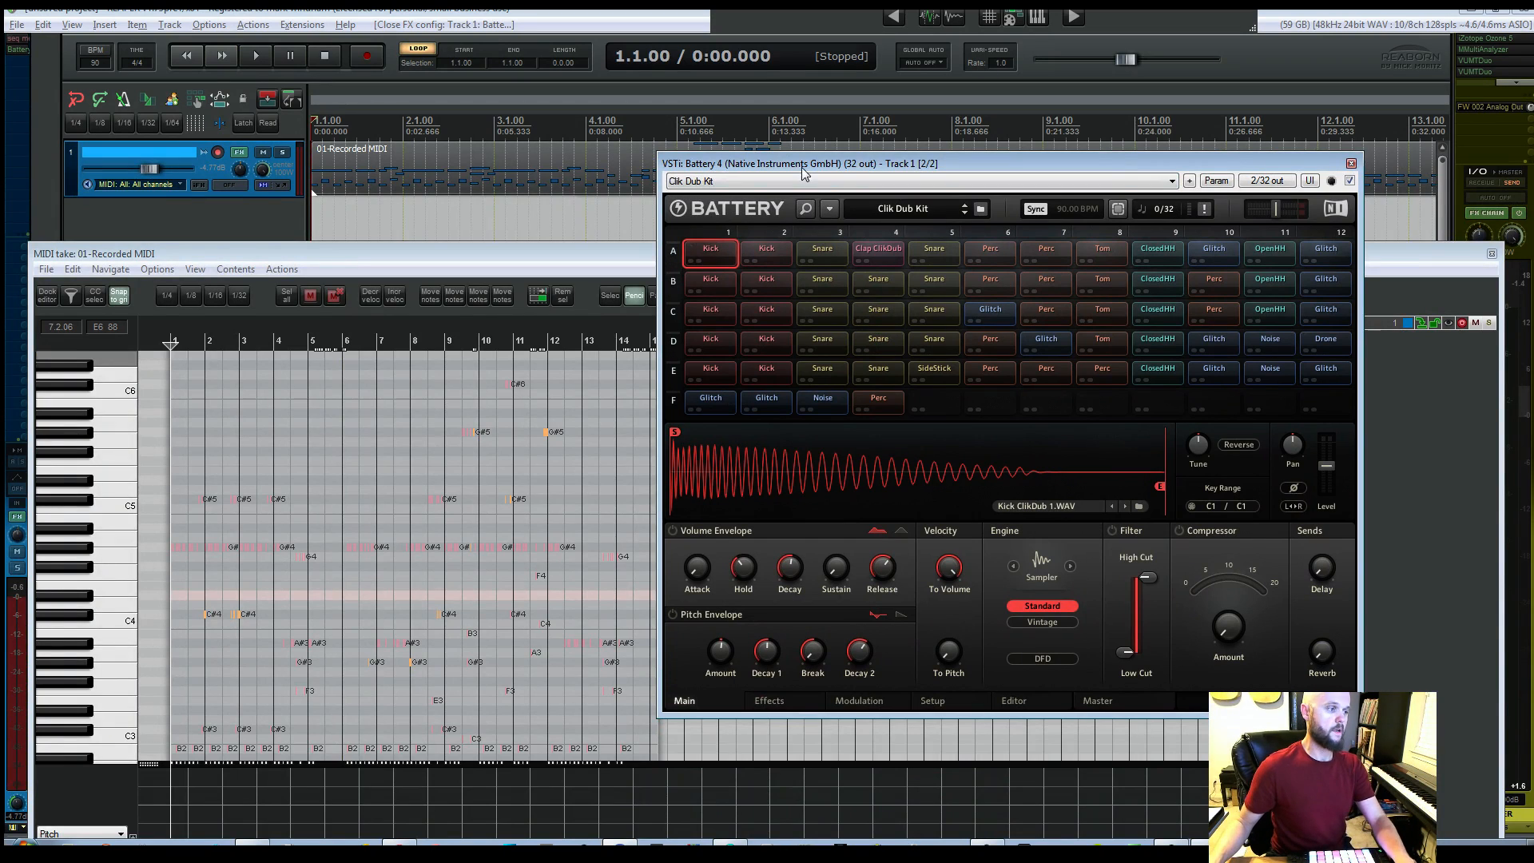
# Step: Bring the recorded take's MIDI editor forward, and view the Humanize Notes options for the selected notes
pyautogui.click(404, 269)
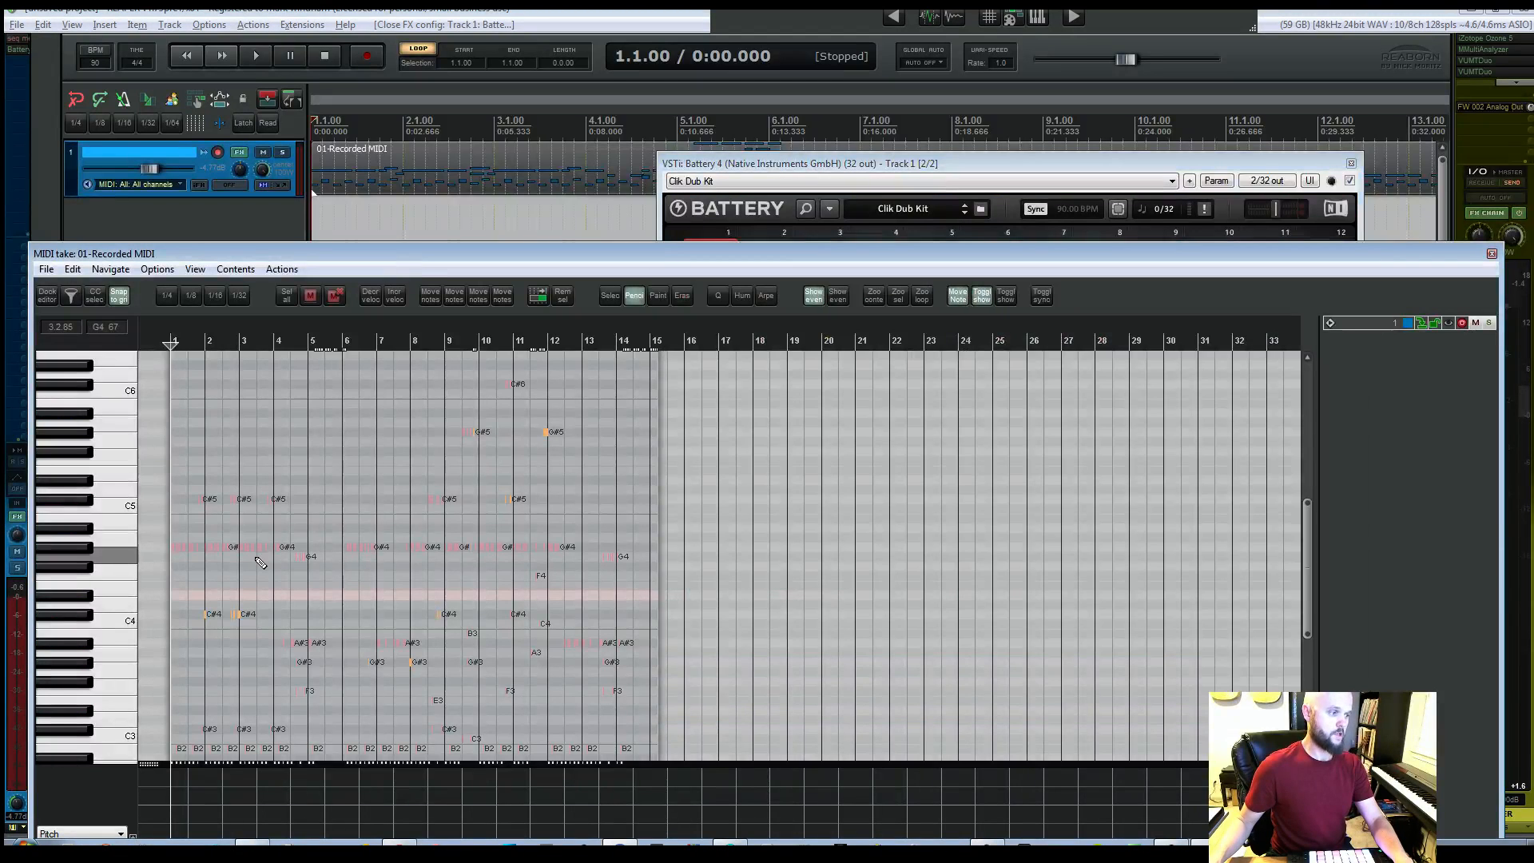
pyautogui.press('space')
pyautogui.press('space')
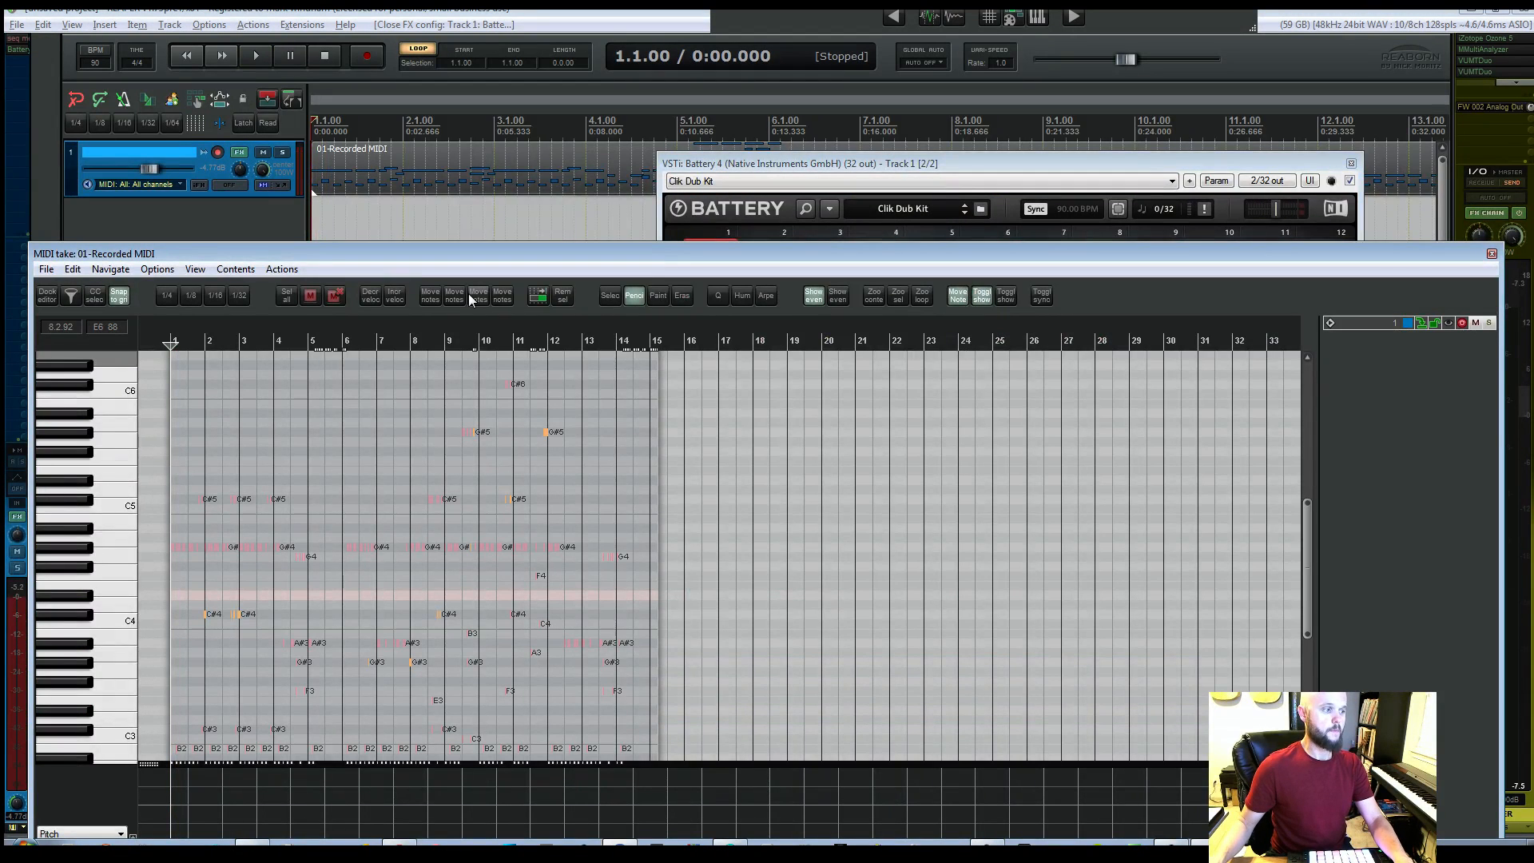
pyautogui.press('h')
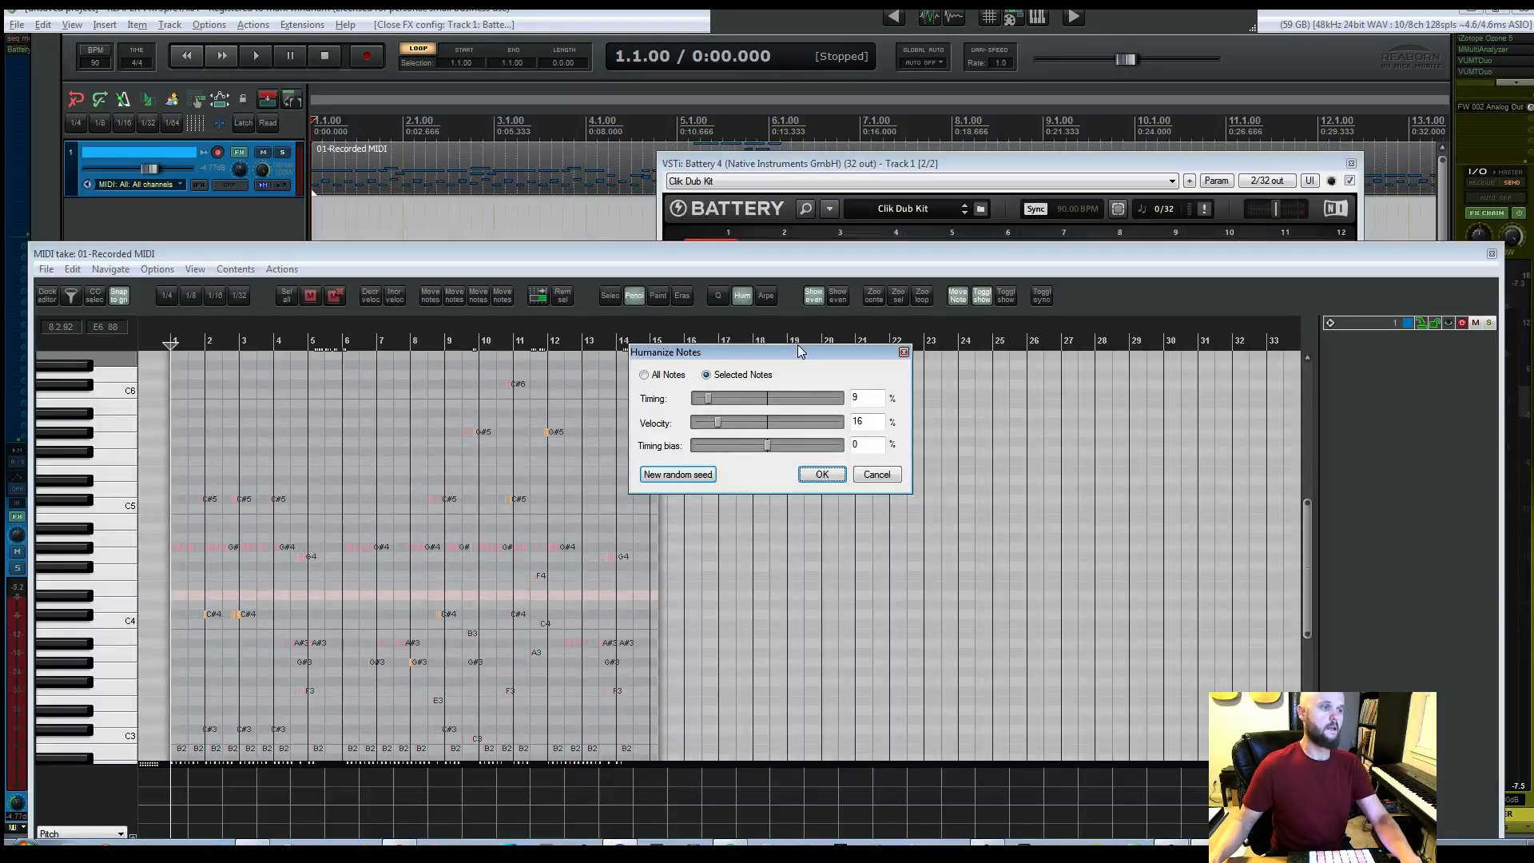
pyautogui.press('Return')
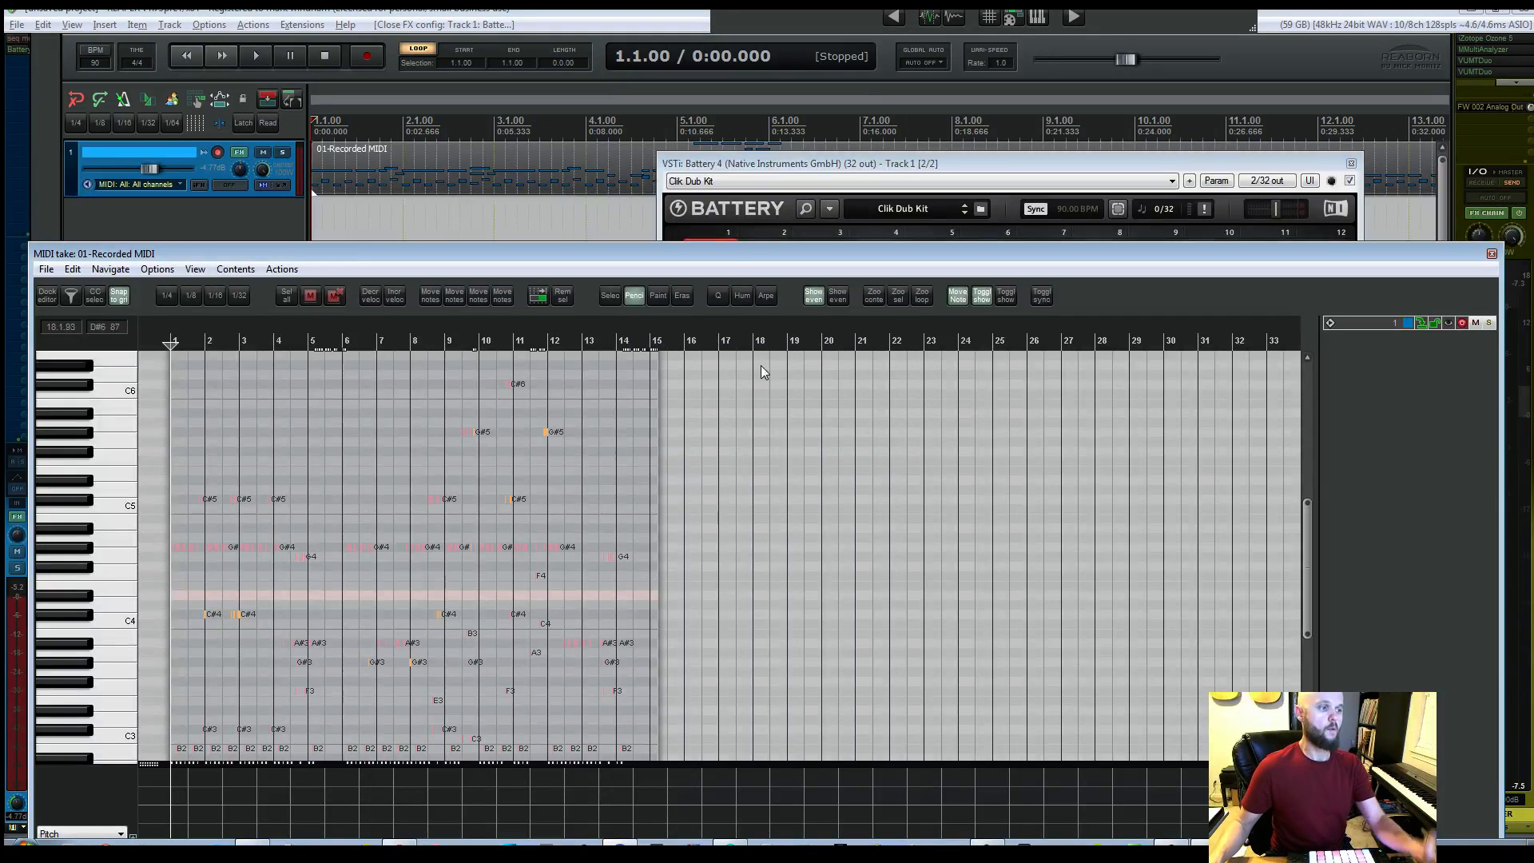
# Step: Open the SWS Groove tool, place its window over the MIDI editor, and browse the groove list to the nofish entries
pyautogui.click(254, 25)
pyautogui.moveTo(302, 25)
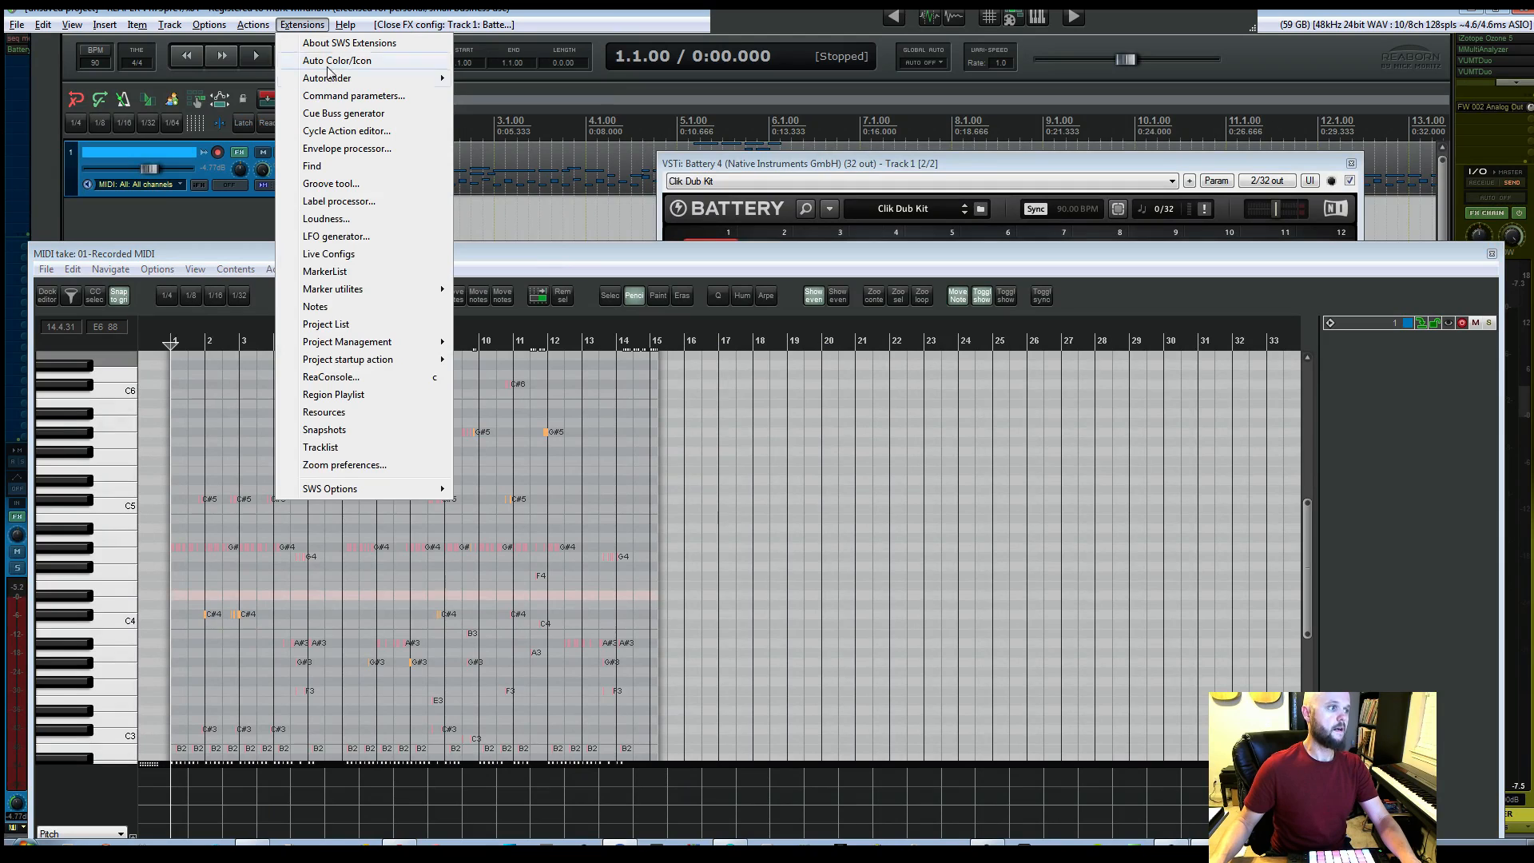
pyautogui.click(353, 185)
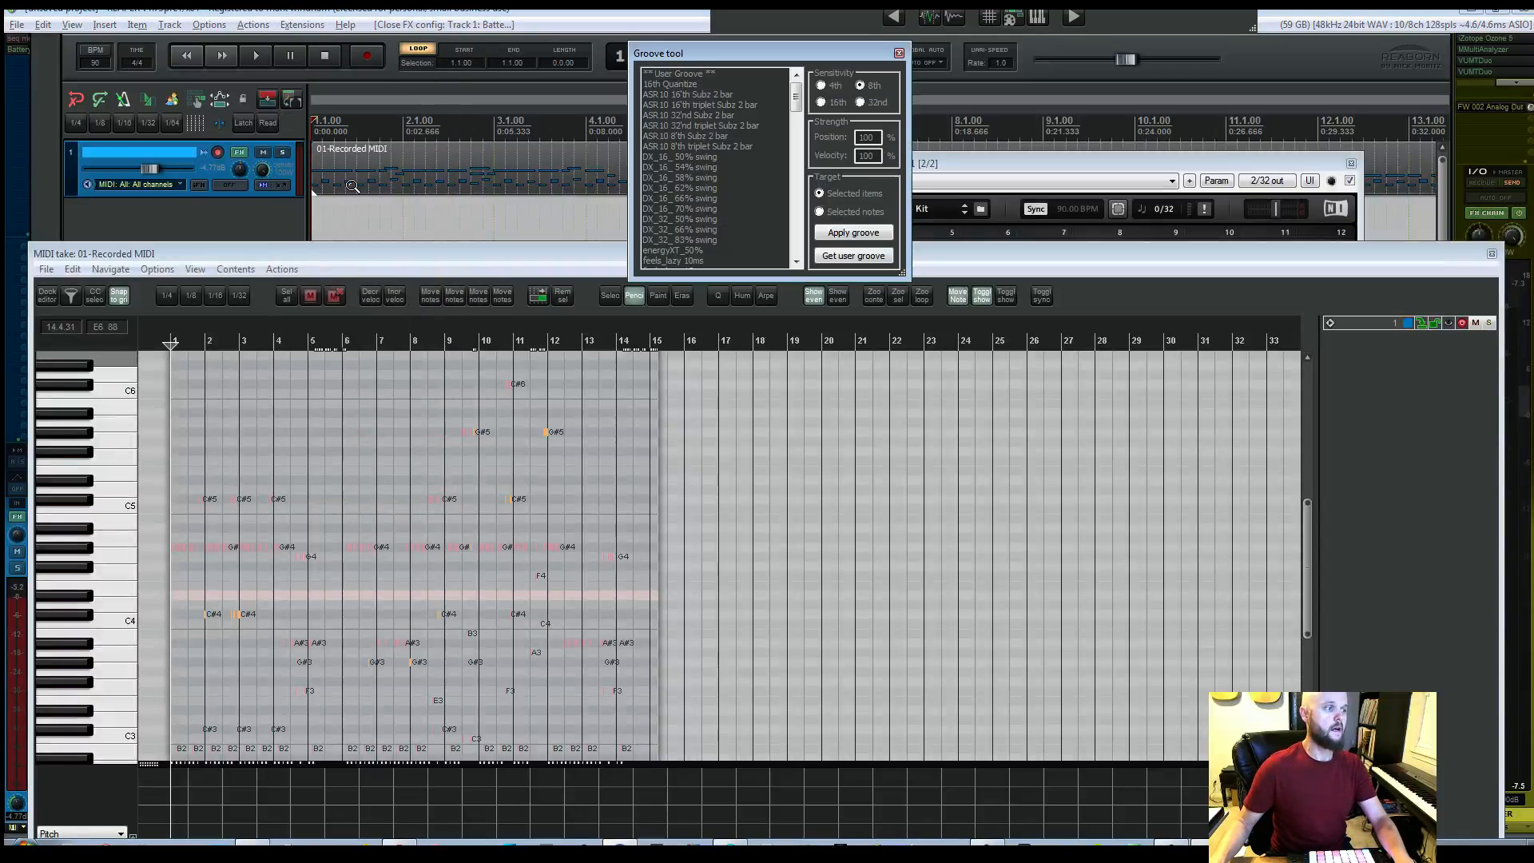
pyautogui.moveTo(712, 56); pyautogui.dragTo(823, 264)
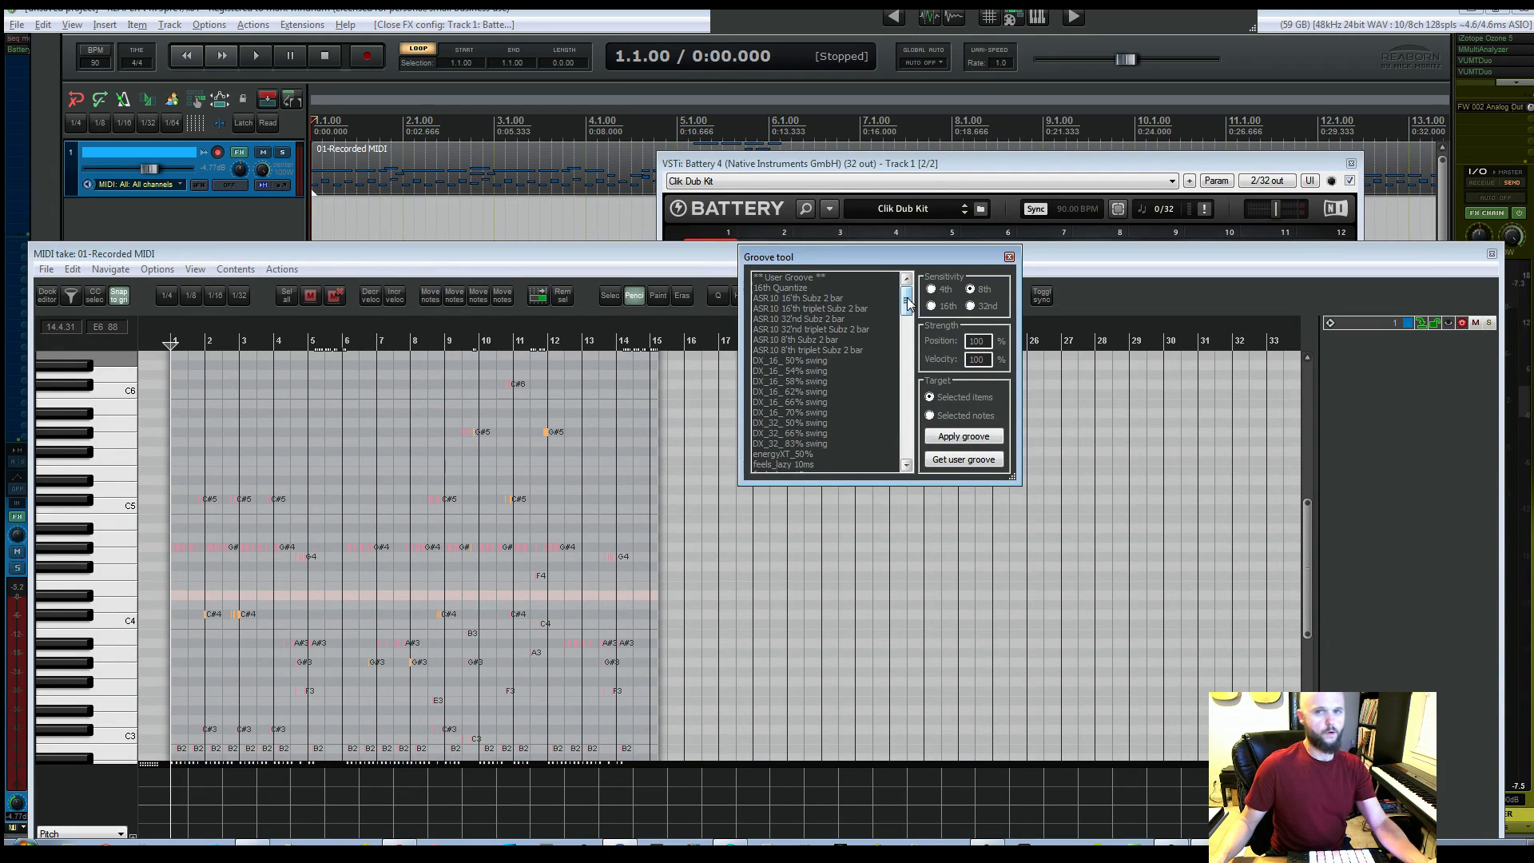
pyautogui.moveTo(908, 302); pyautogui.dragTo(909, 429)
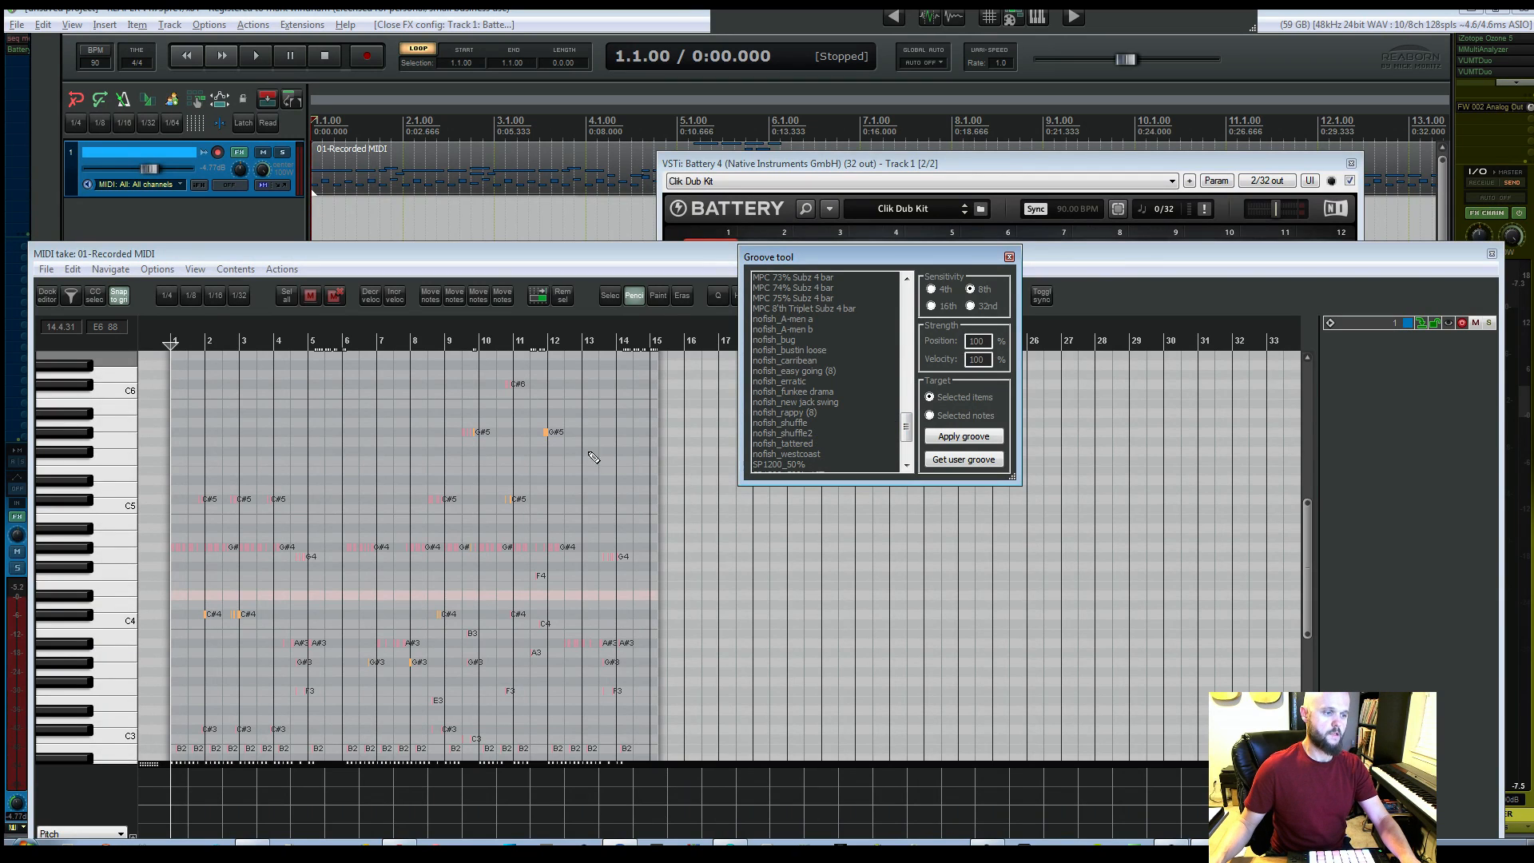
# Step: Try the nofish_westcoast groove on the recorded take with a short playback from the start, and undo it
pyautogui.scroll(8, 218, 564)
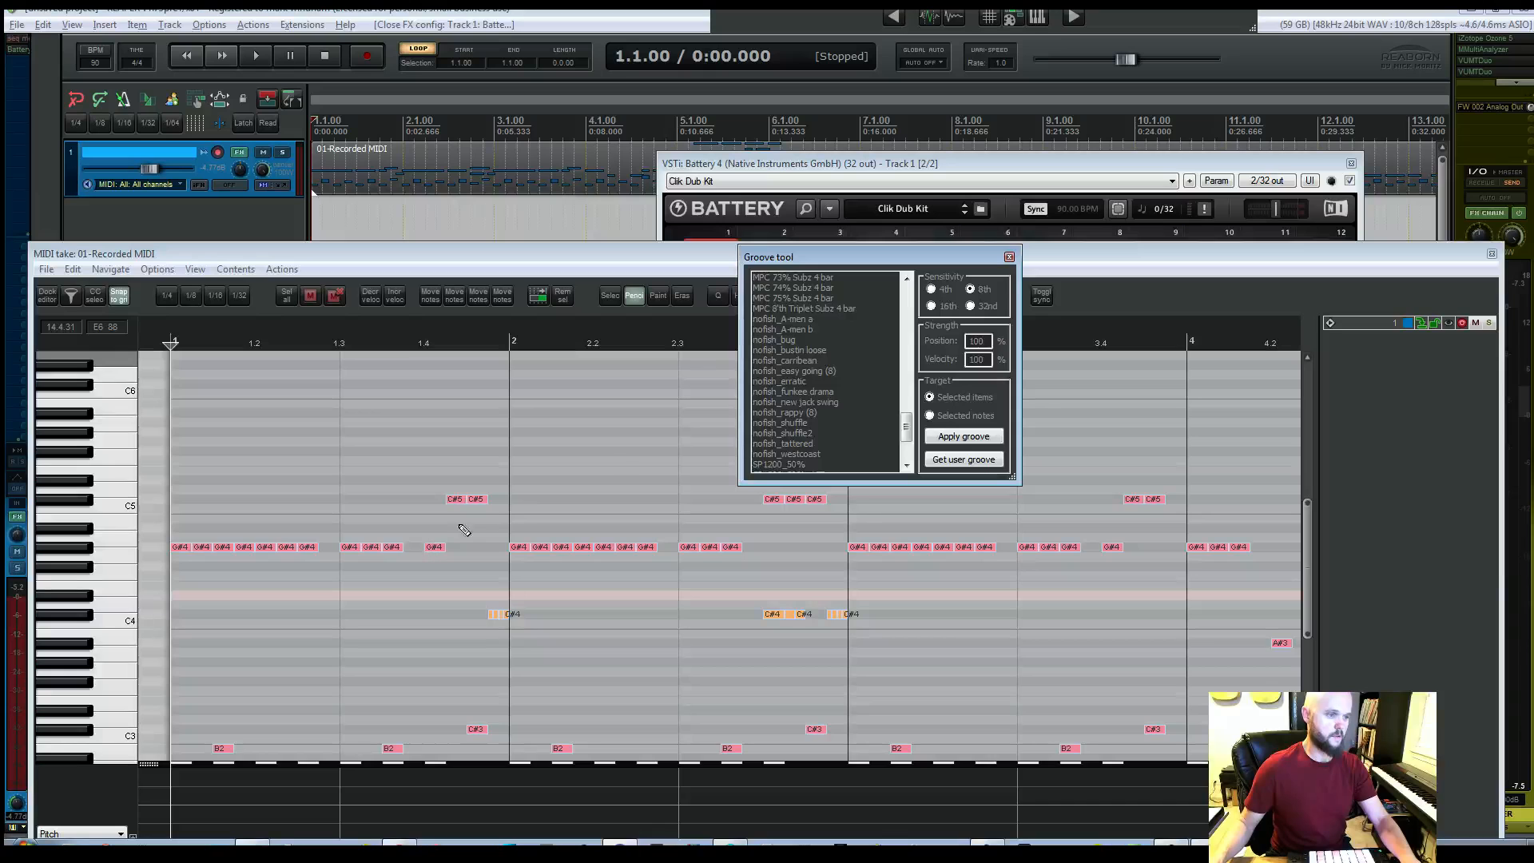
pyautogui.click(810, 455)
pyautogui.click(967, 437)
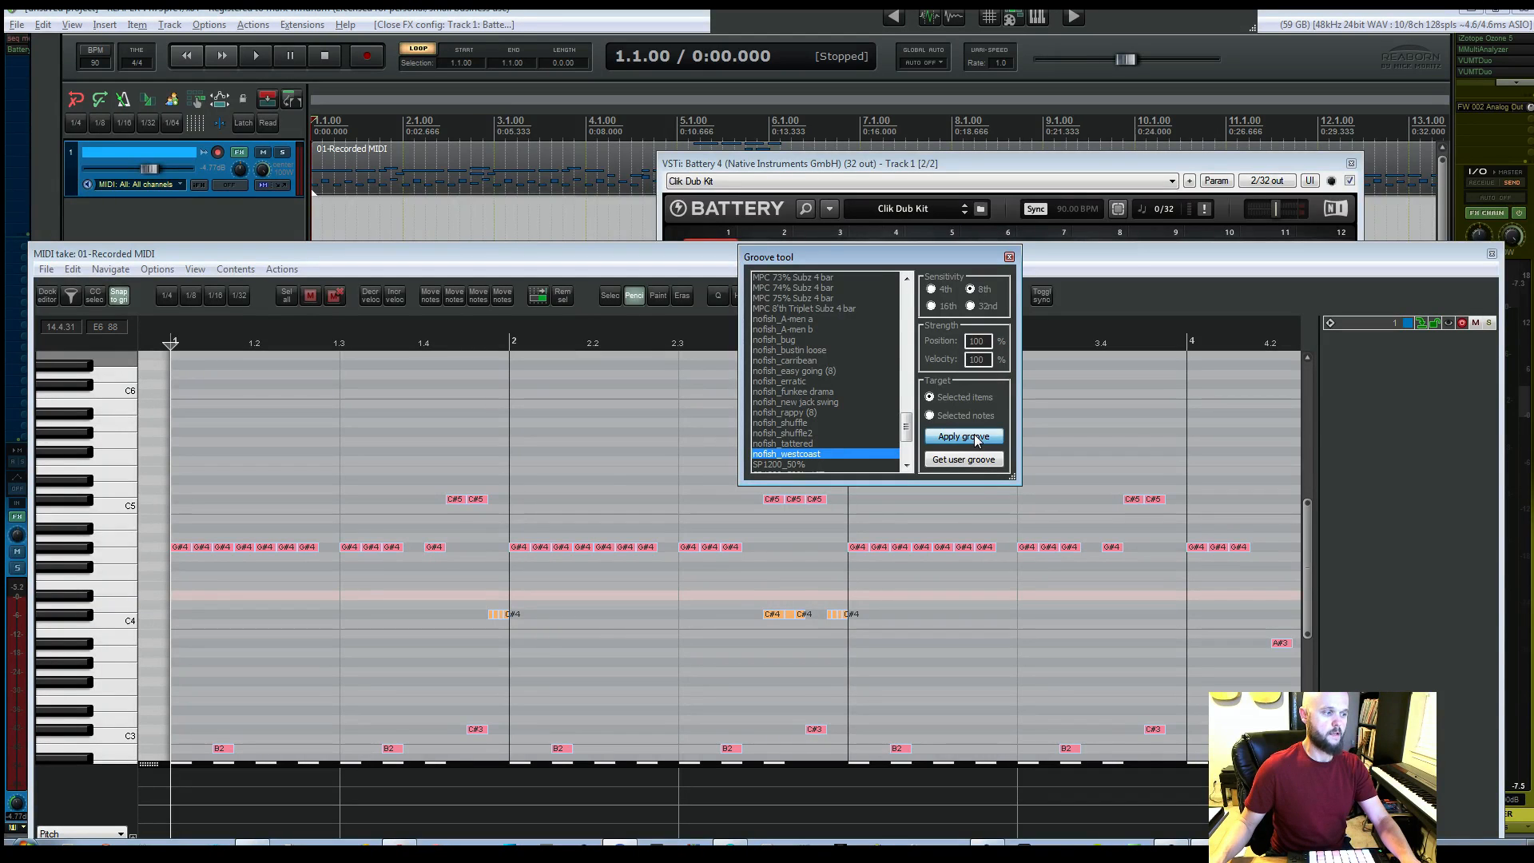
pyautogui.press('space')
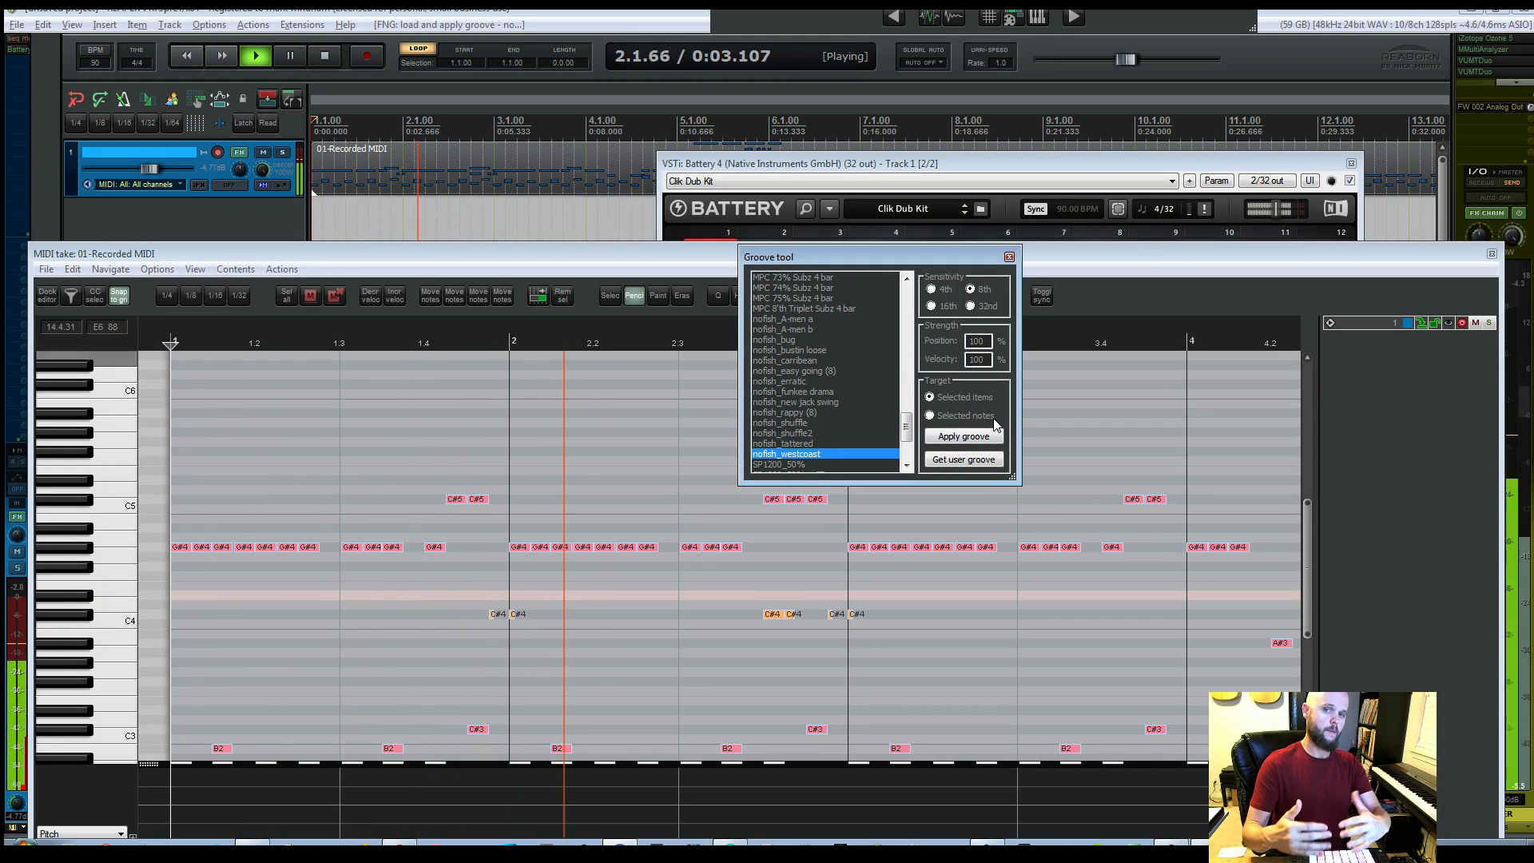
pyautogui.press('space')
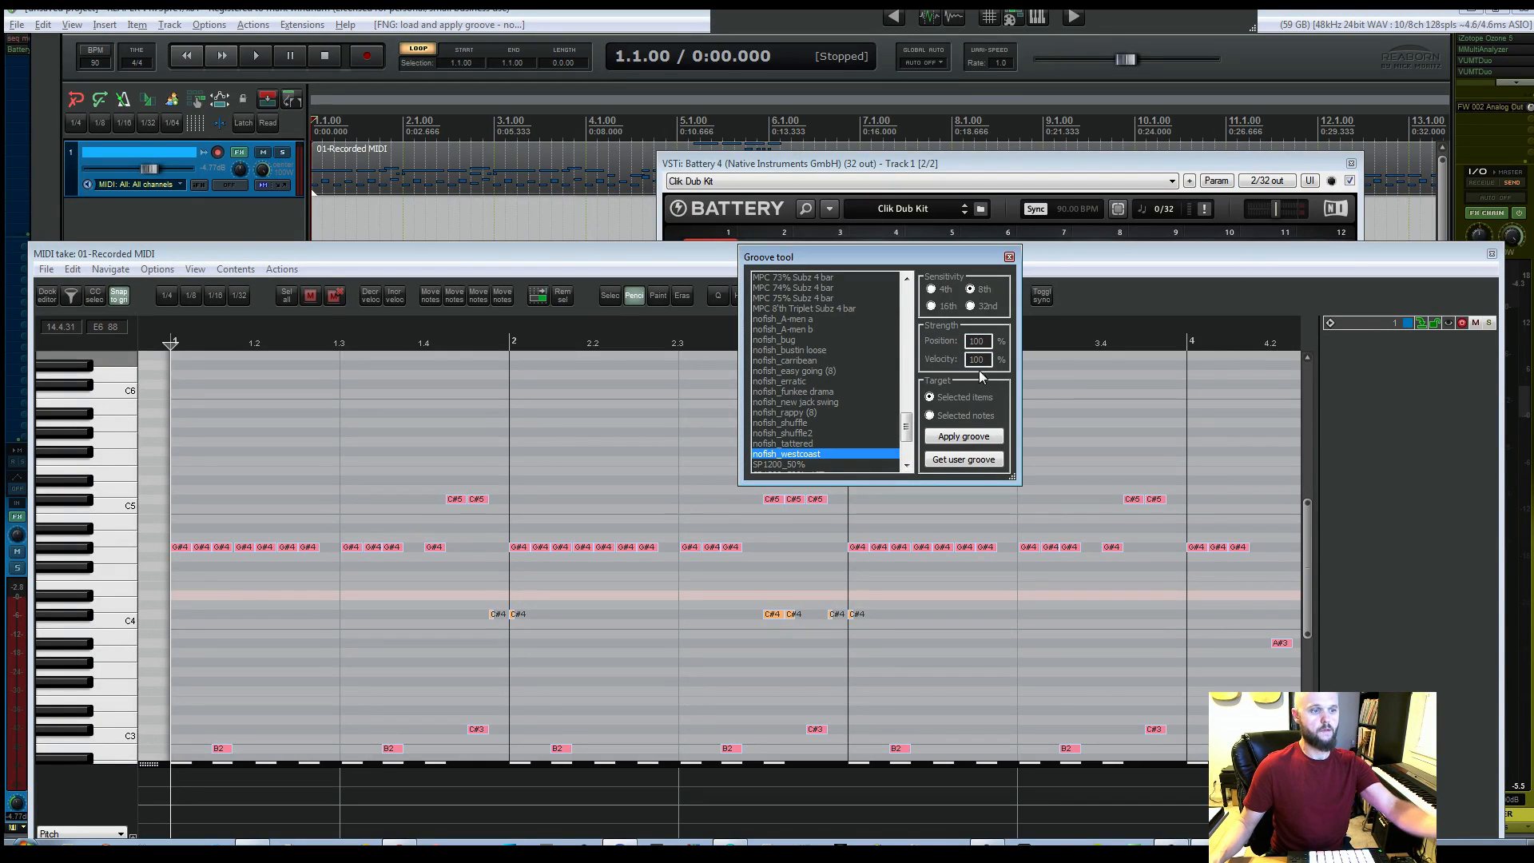
pyautogui.hotkey('ctrl', 'z')
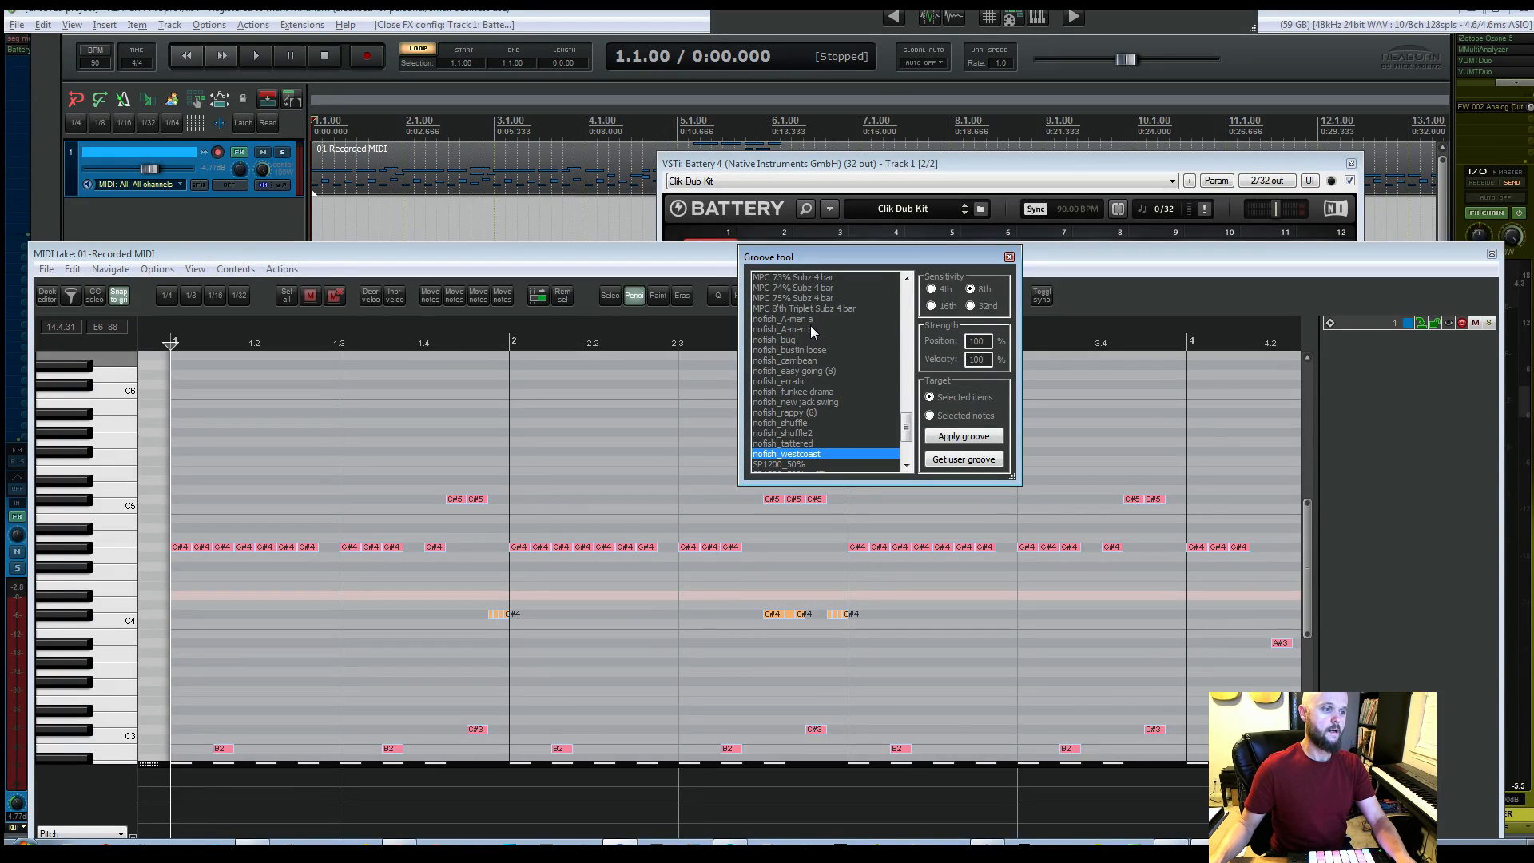
# Step: Try the nofish_bustin loose groove on the recorded take, listen to it briefly, and undo it
pyautogui.click(810, 351)
pyautogui.click(971, 441)
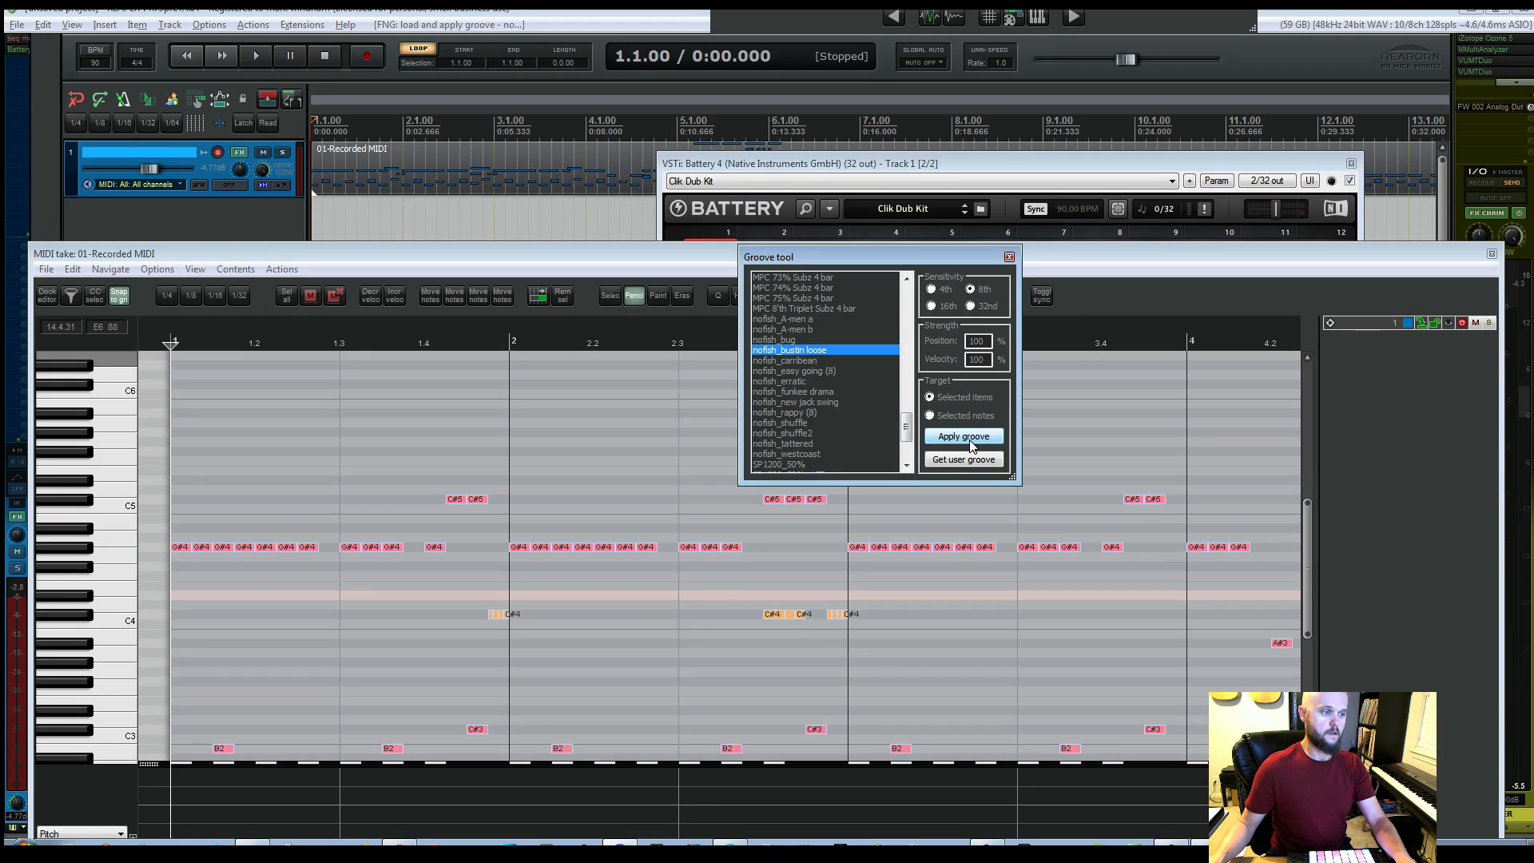
pyautogui.press('space')
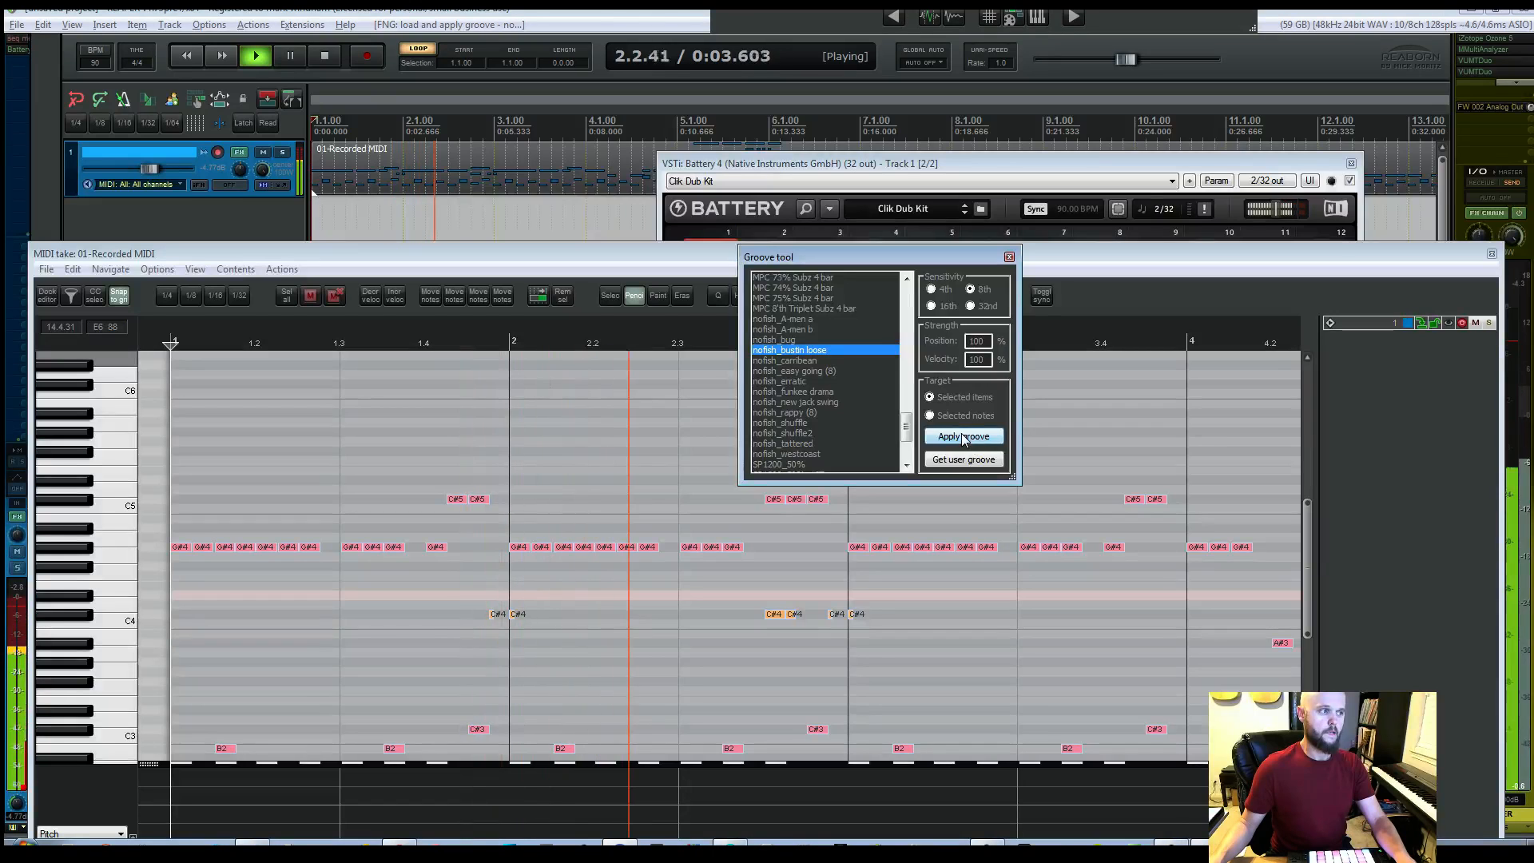
pyautogui.press('space')
pyautogui.click(964, 438)
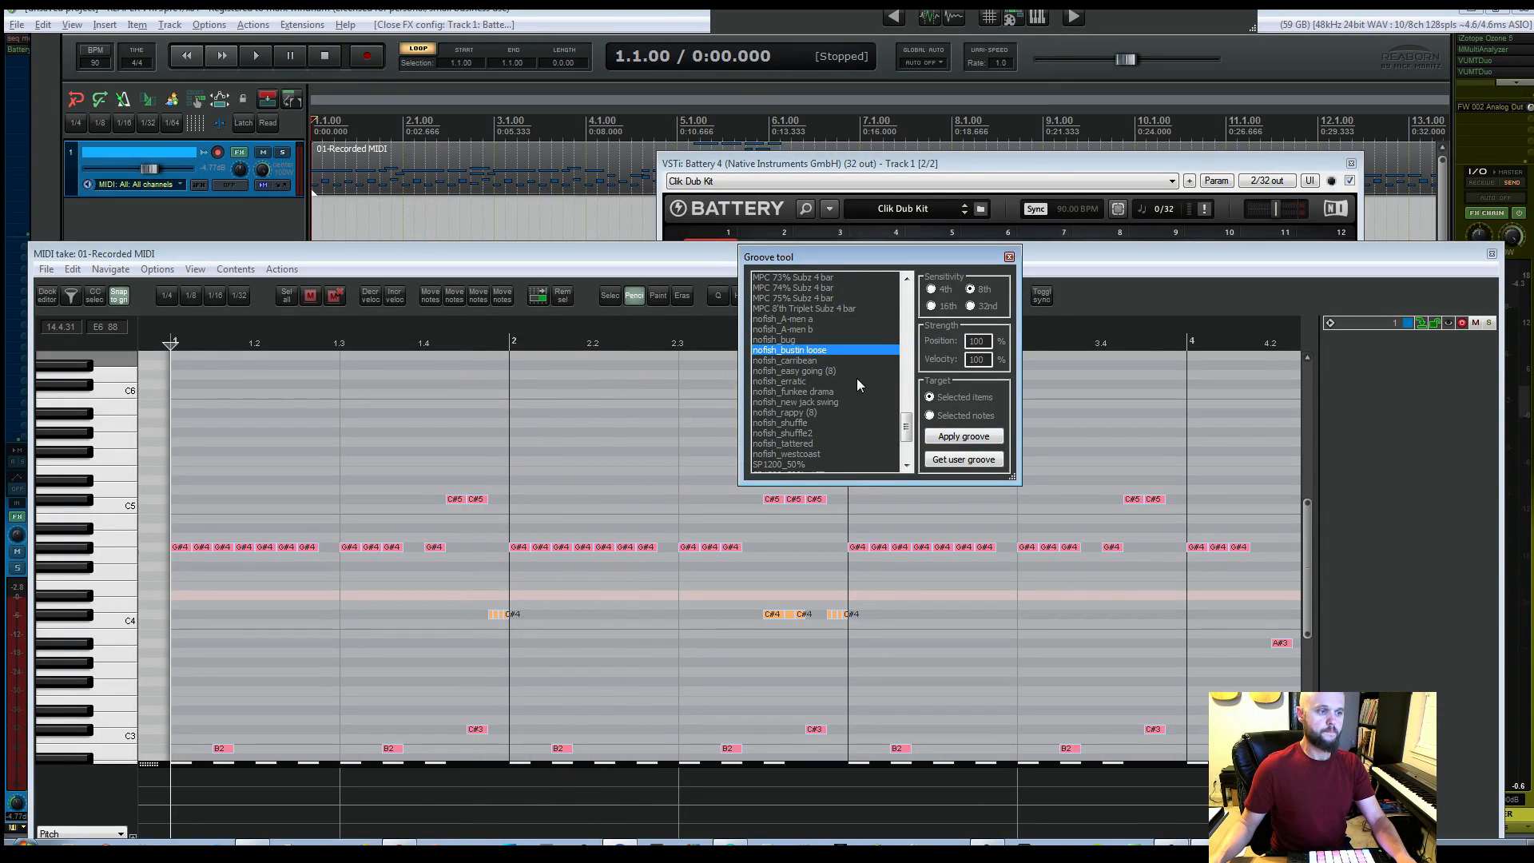
# Step: Try the nofish_carribean groove on the recorded take, play the first few bars, and undo it
pyautogui.click(823, 362)
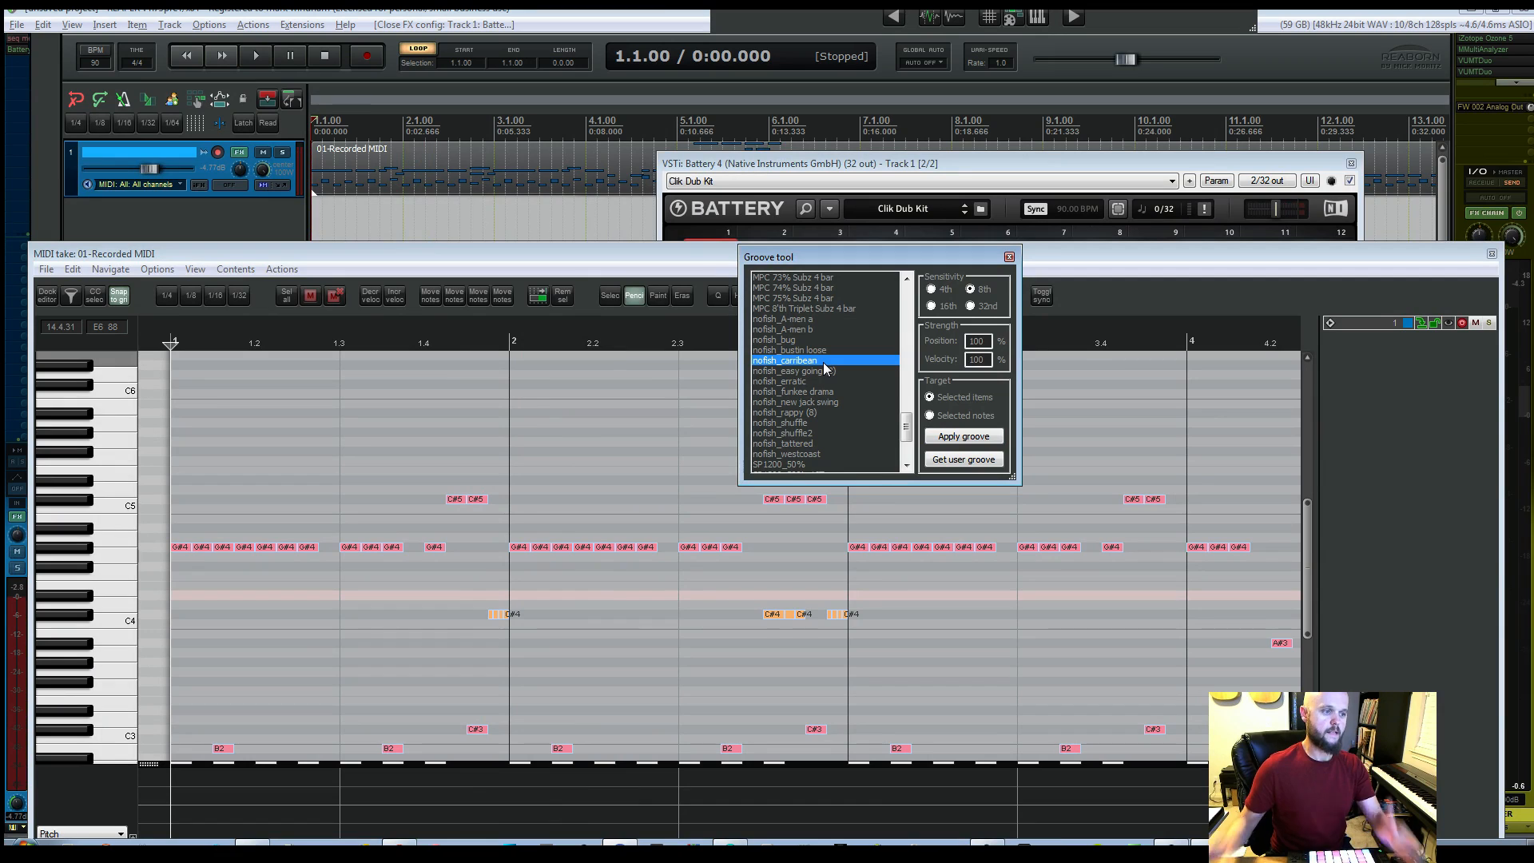
pyautogui.click(959, 438)
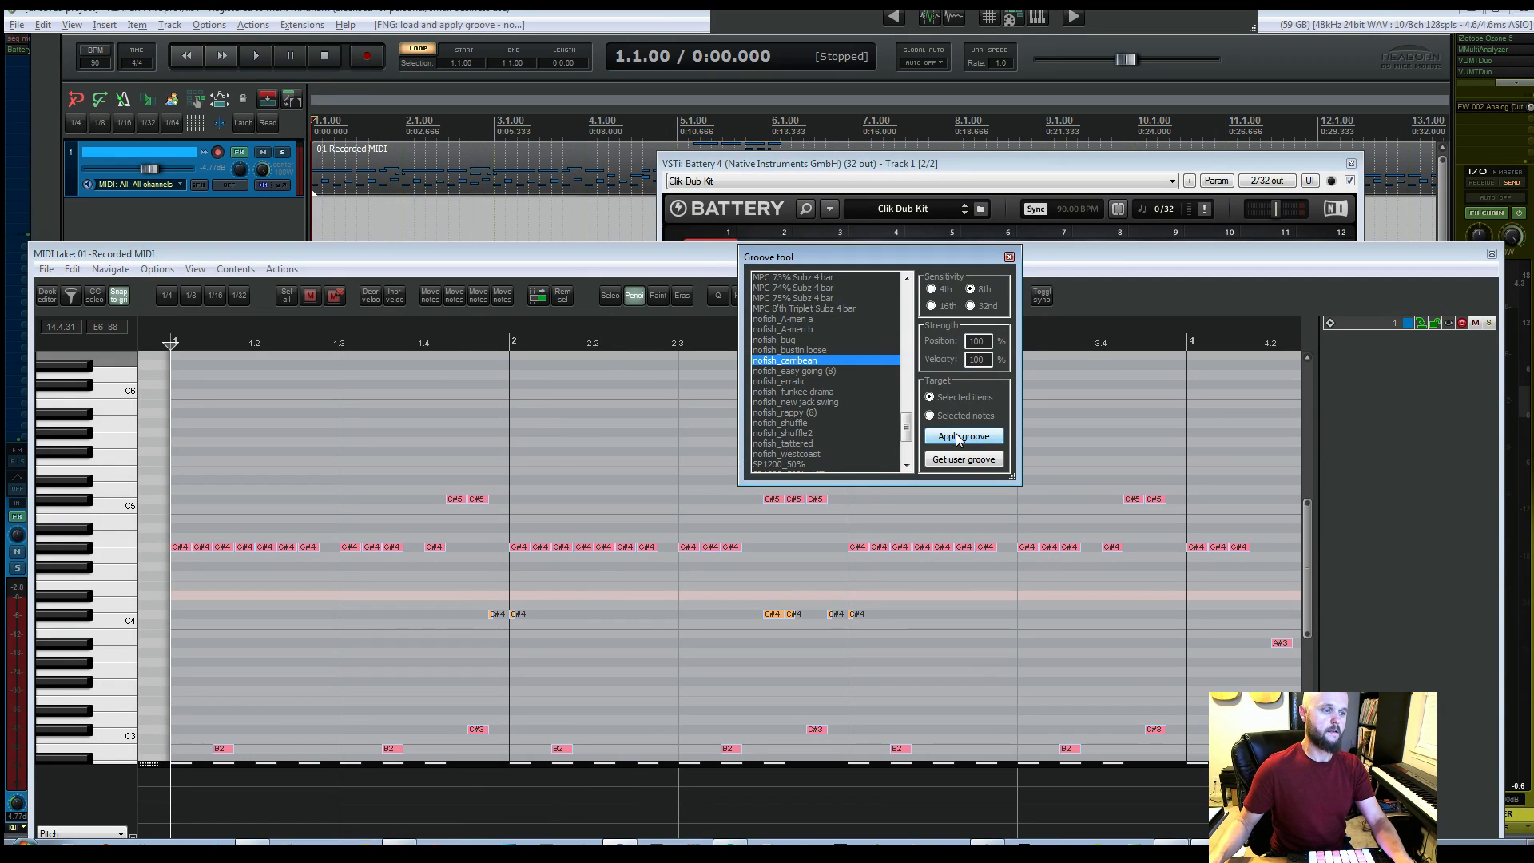
pyautogui.press('space')
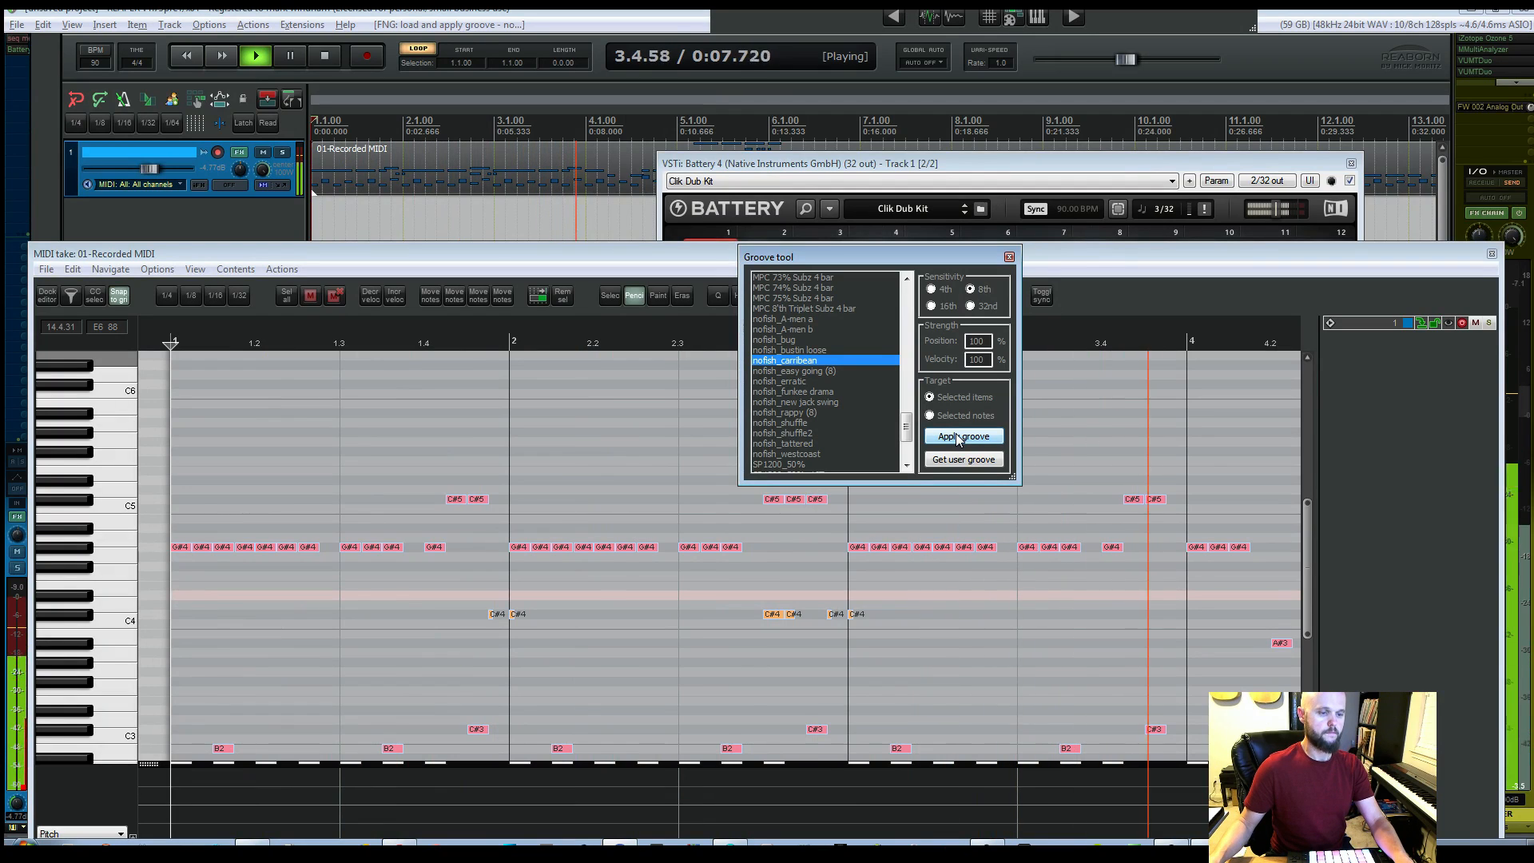
pyautogui.press('space')
pyautogui.hotkey('ctrl', 'z')
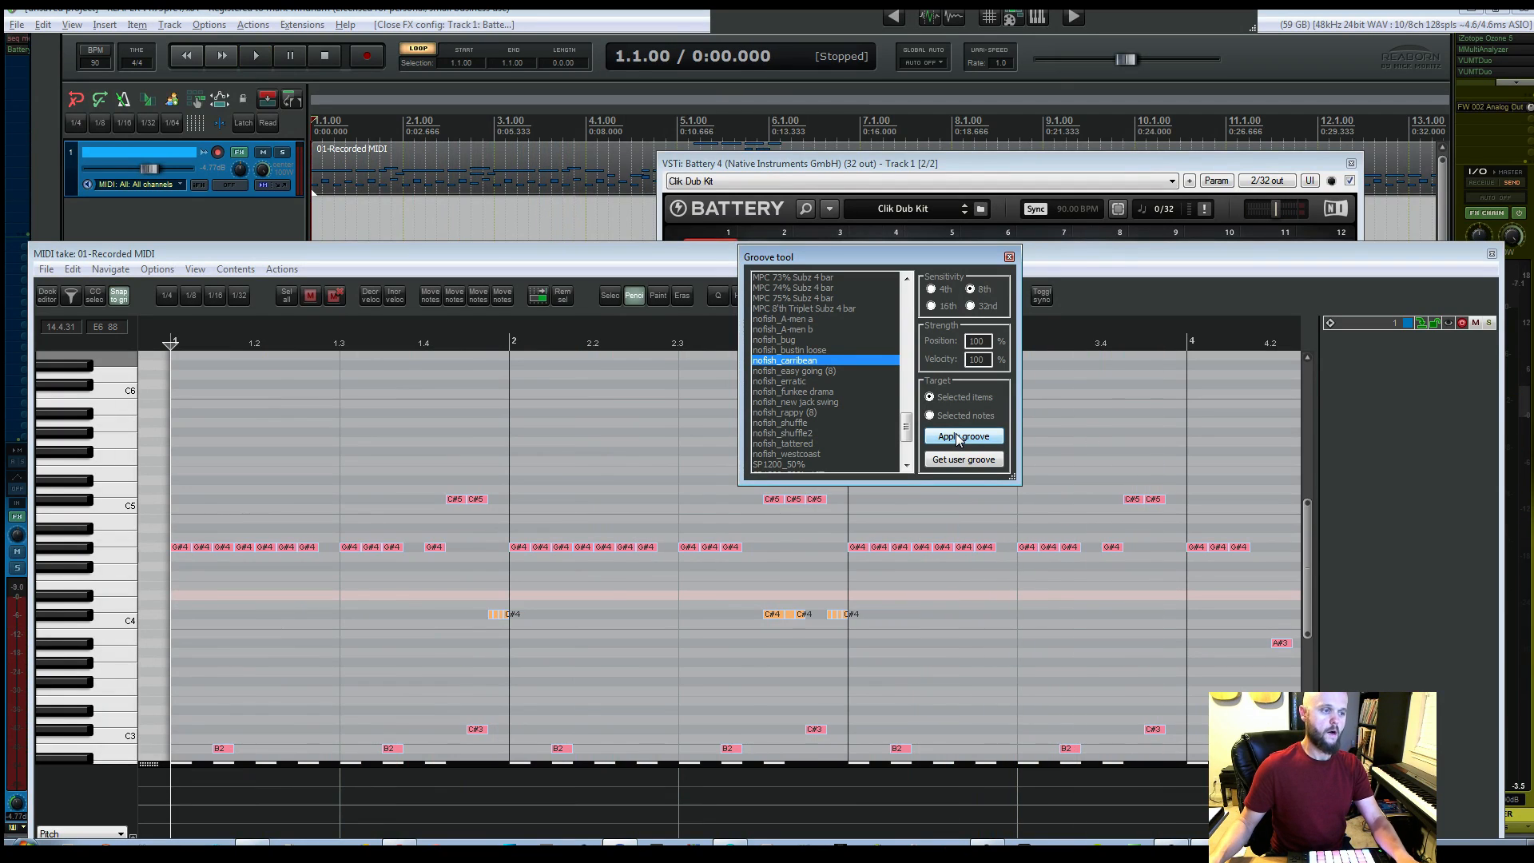
# Step: Close the Groove tool and the recorded take's MIDI editor
pyautogui.click(1009, 258)
pyautogui.click(1491, 254)
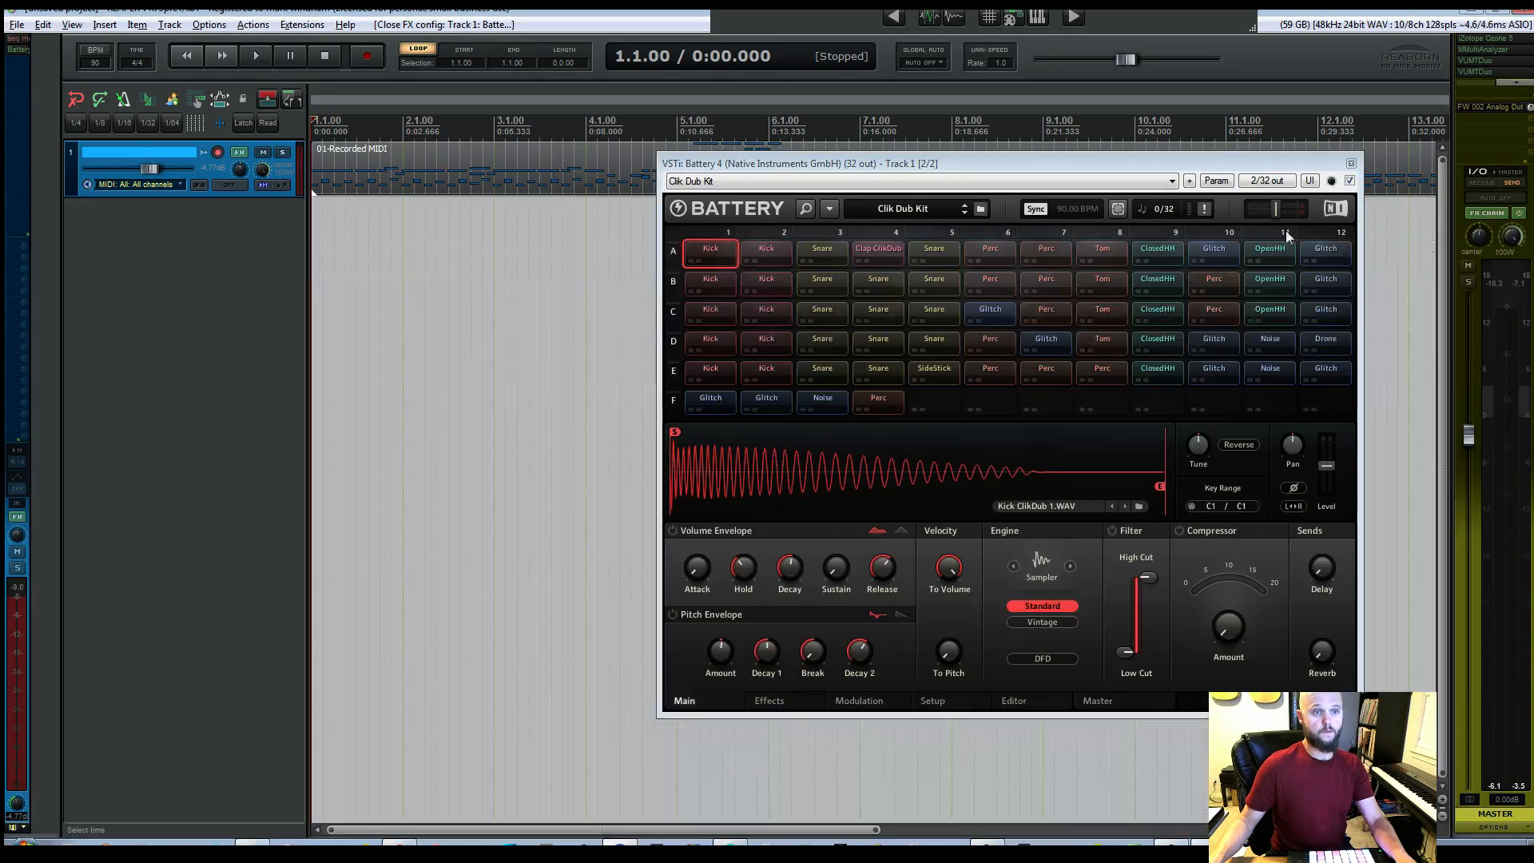